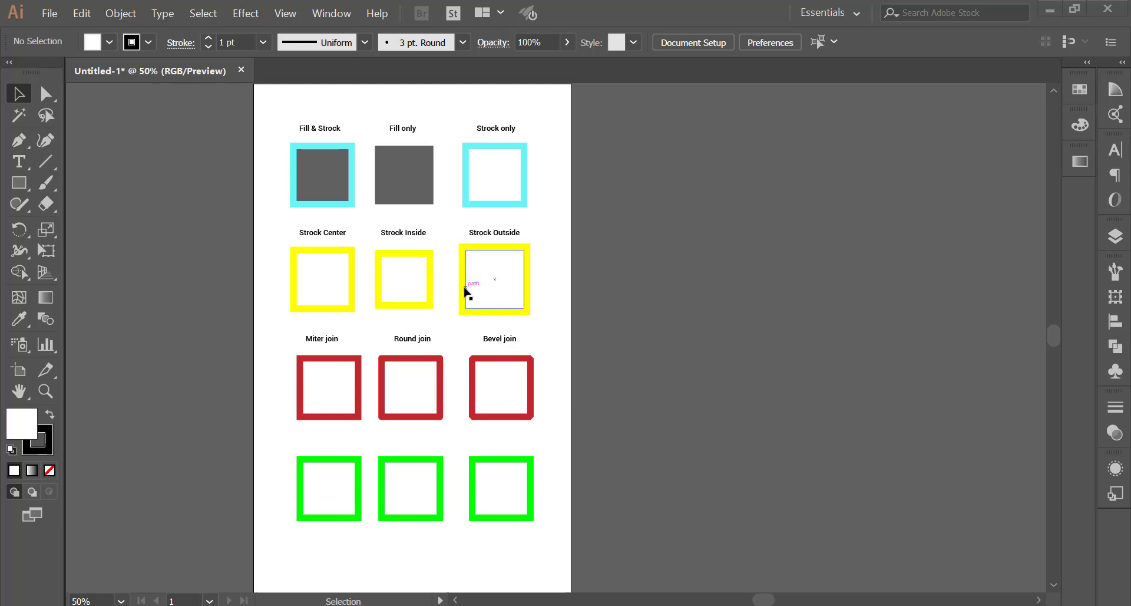
# Frame the top rows of the sheet and select the Fill & Strock square
pyautogui.scroll(3, 341, 164)
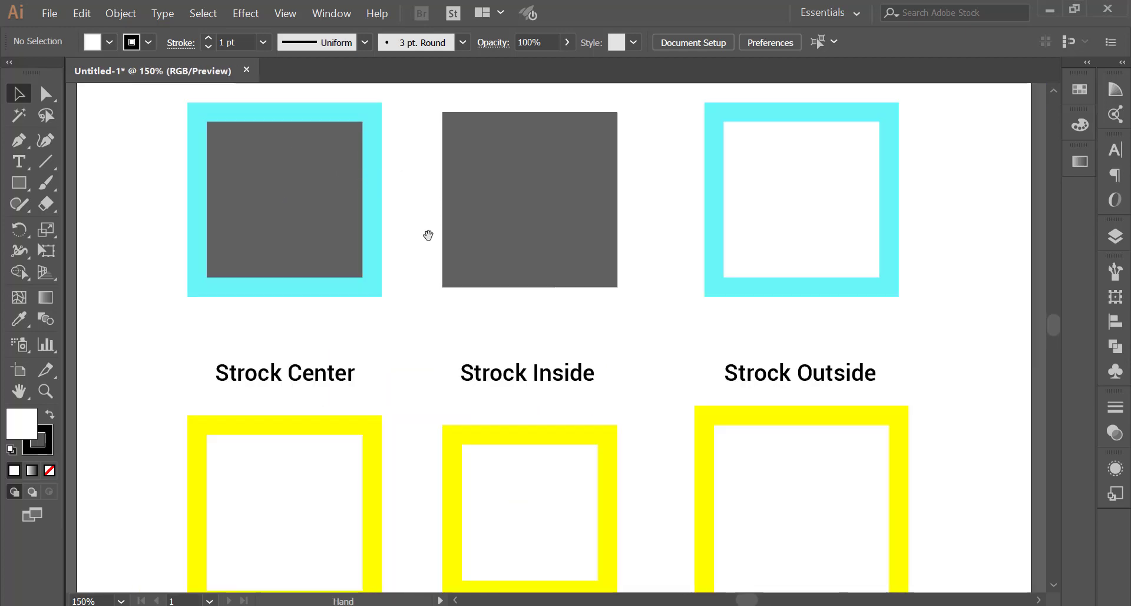
pyautogui.scroll(-1, 428, 236)
pyautogui.moveTo(418, 180); pyautogui.dragTo(445, 252)
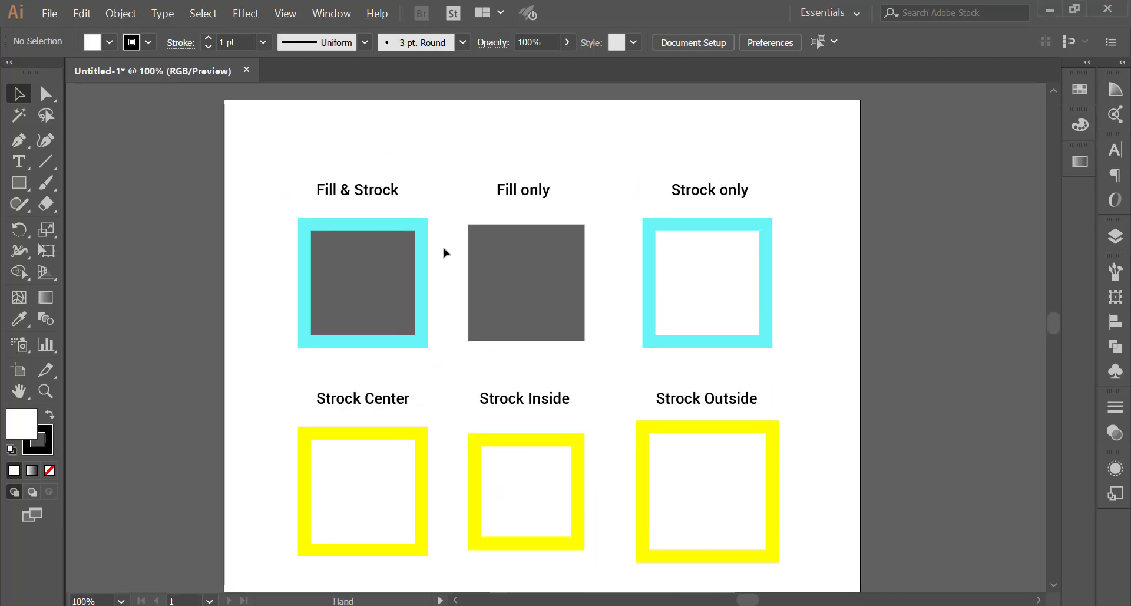
pyautogui.scroll(1, 414, 252)
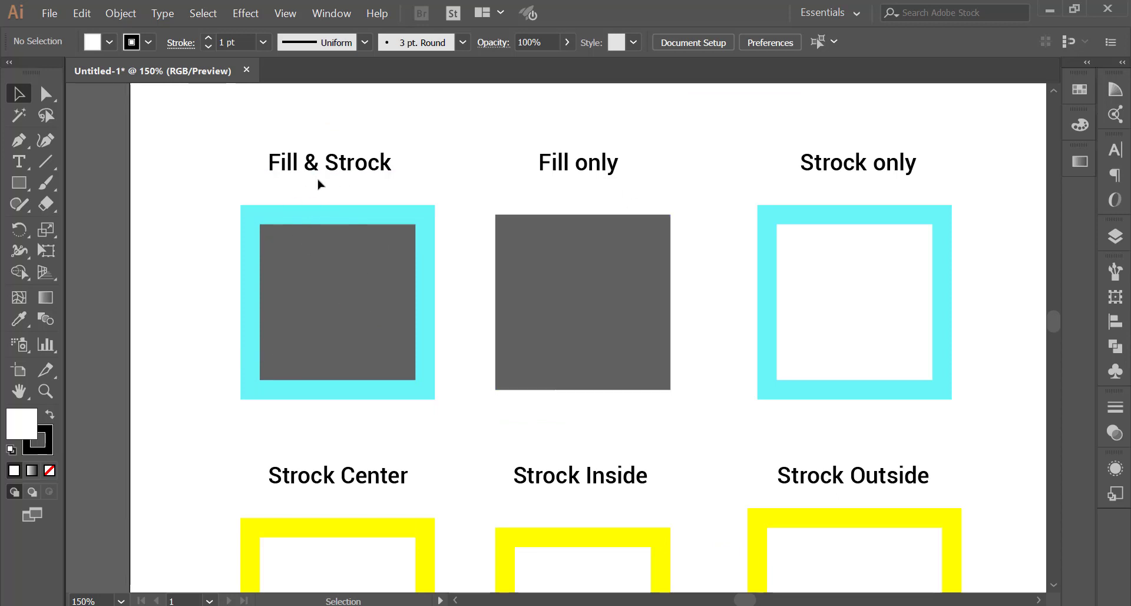
pyautogui.click(315, 260)
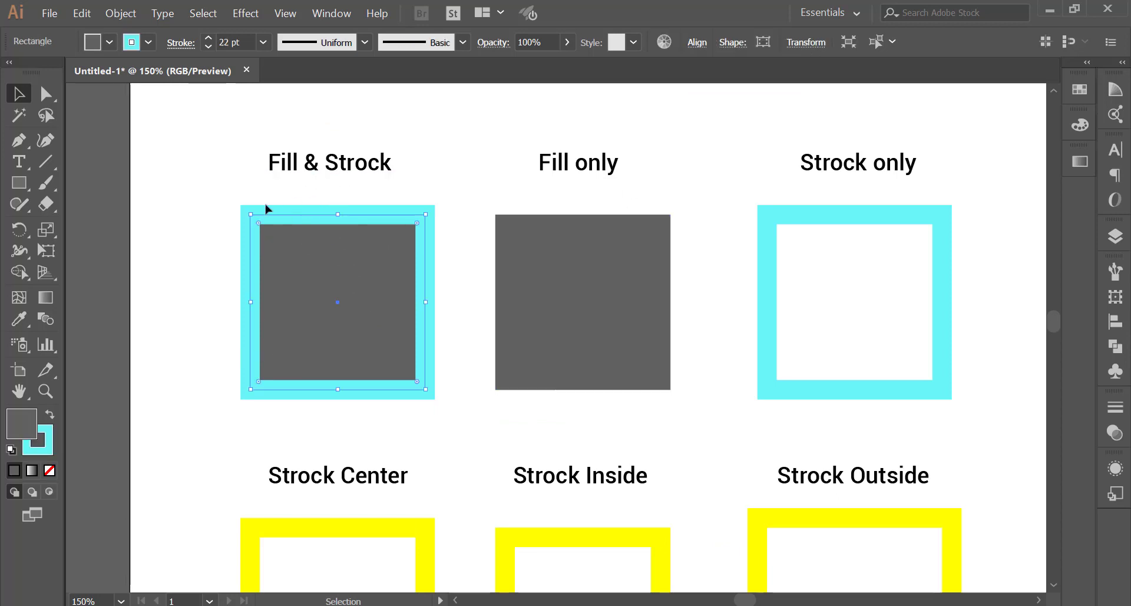
pyautogui.moveTo(216, 199); pyautogui.dragTo(461, 412)
# Reposition the Fill only square slightly higher and further left
pyautogui.click(559, 284)
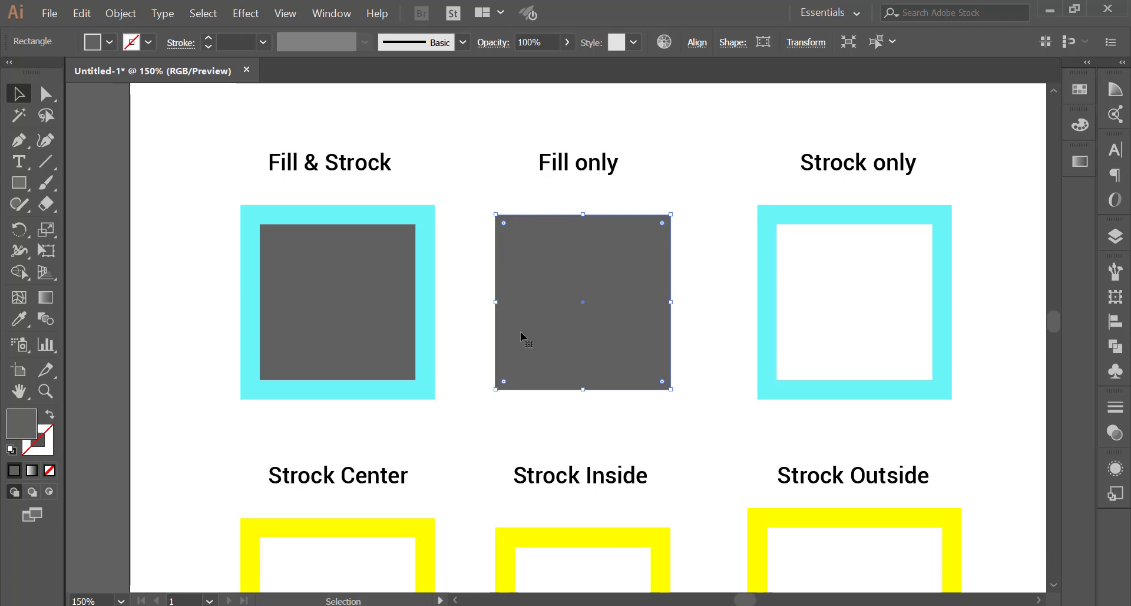
pyautogui.moveTo(531, 291)
pyautogui.mouseDown()
pyautogui.moveTo(503, 241)
pyautogui.moveTo(525, 244)
pyautogui.mouseUp()
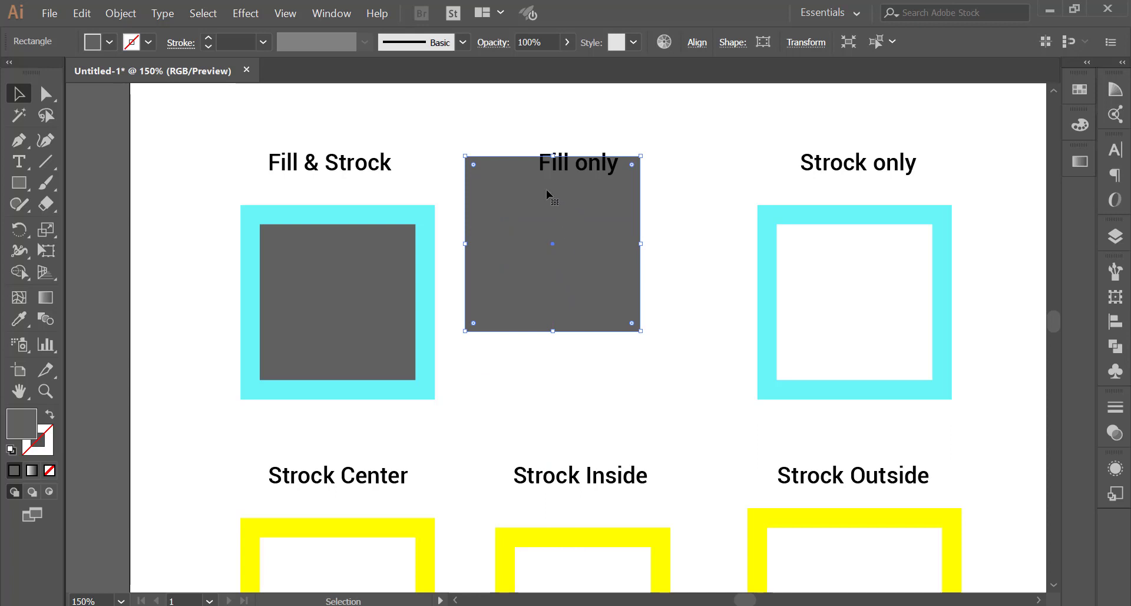
pyautogui.moveTo(549, 205)
pyautogui.mouseDown()
pyautogui.moveTo(596, 288)
pyautogui.moveTo(565, 215)
pyautogui.moveTo(592, 280)
pyautogui.moveTo(557, 232)
pyautogui.moveTo(571, 249)
pyautogui.mouseUp()
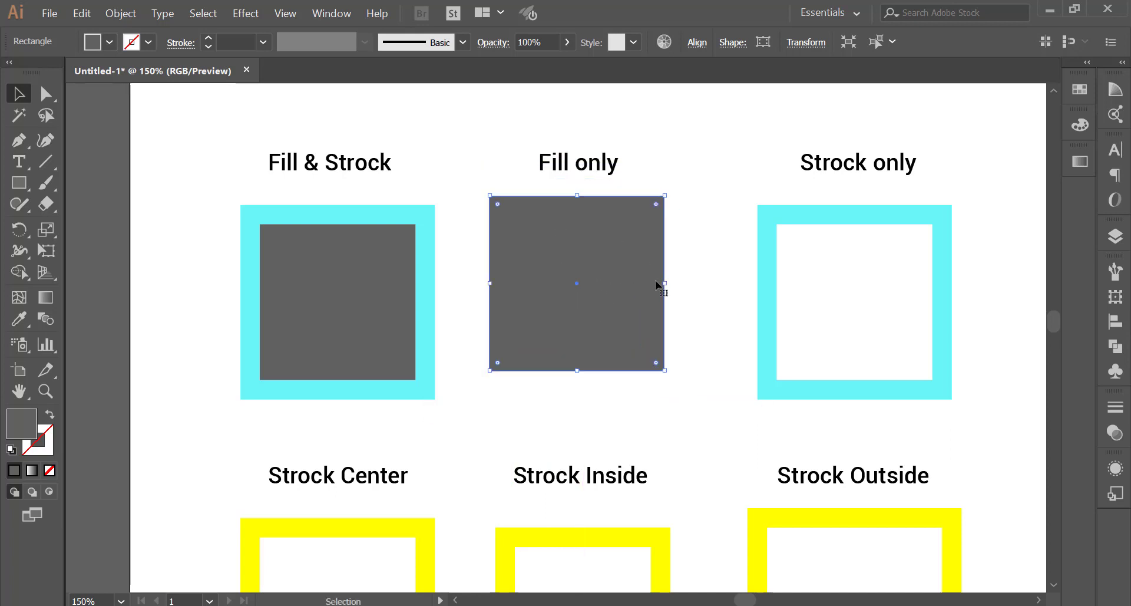
pyautogui.moveTo(757, 185); pyautogui.dragTo(892, 346)
pyautogui.click(863, 172)
pyautogui.write('e')
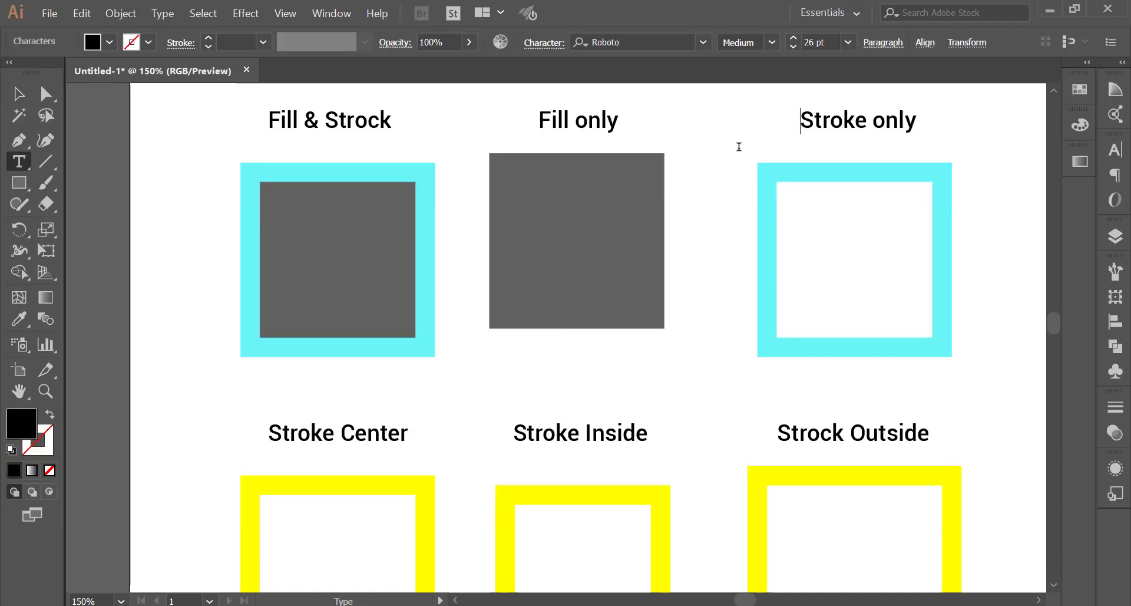
# Finish the corrected Stroke only, Stroke Center and Stroke Inside headings, then select the Stroke only square
pyautogui.click(19, 93)
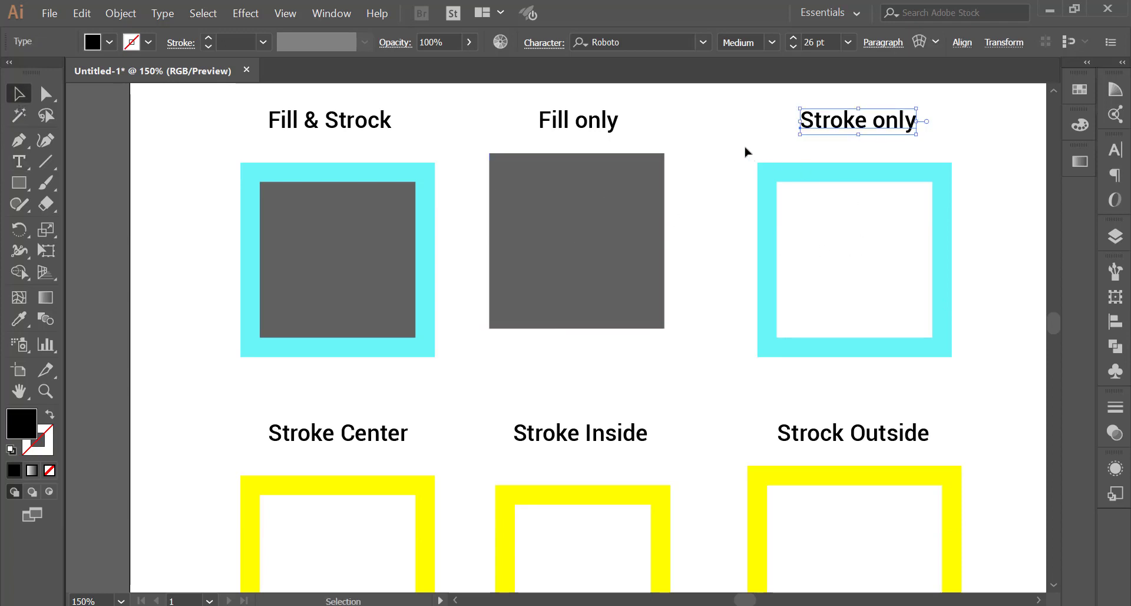
pyautogui.moveTo(746, 148); pyautogui.dragTo(984, 377)
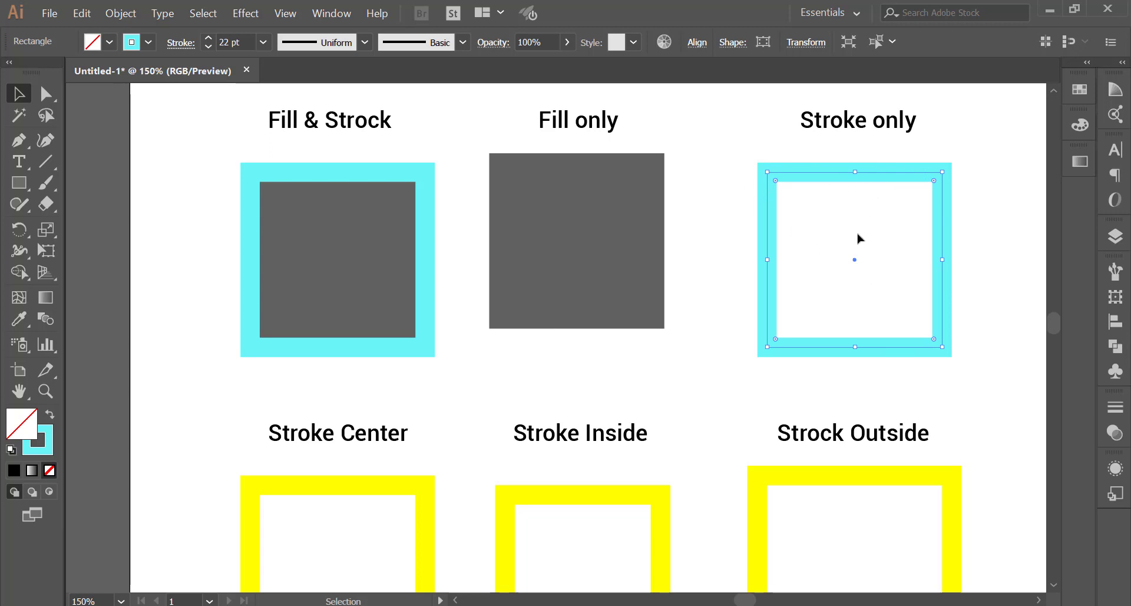
# Nudge the Fill only square slightly right and down
pyautogui.click(586, 219)
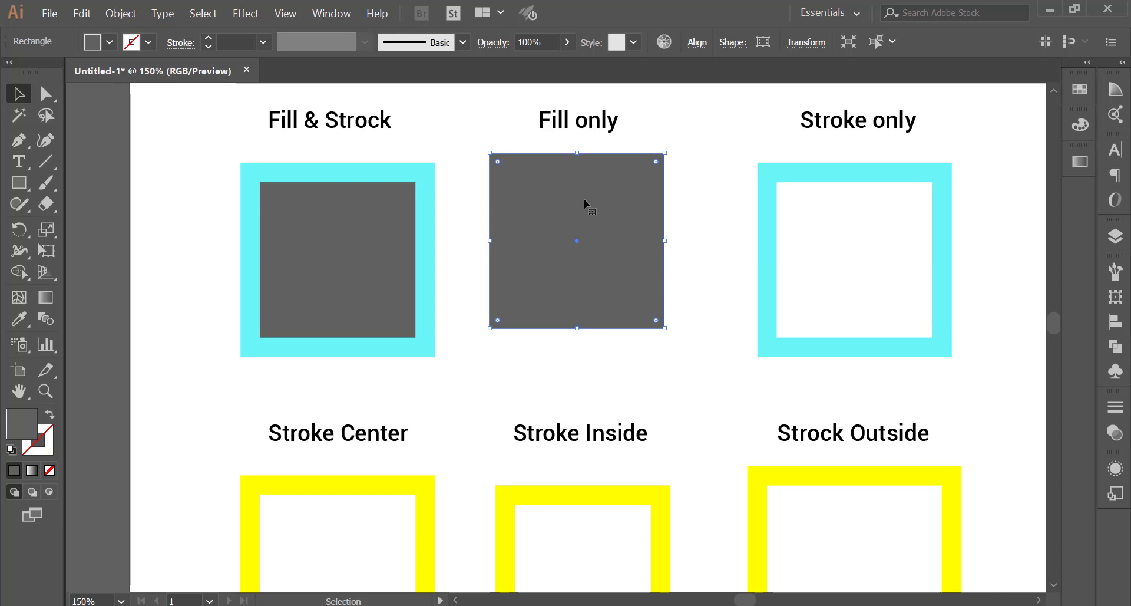
pyautogui.moveTo(585, 203); pyautogui.dragTo(603, 217)
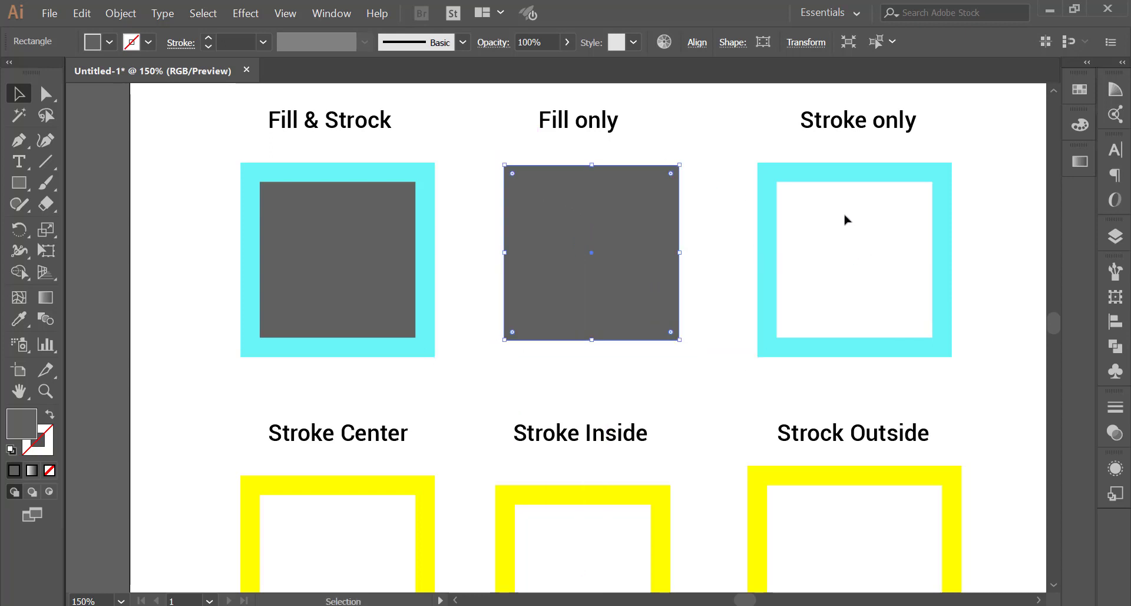
pyautogui.click(835, 242)
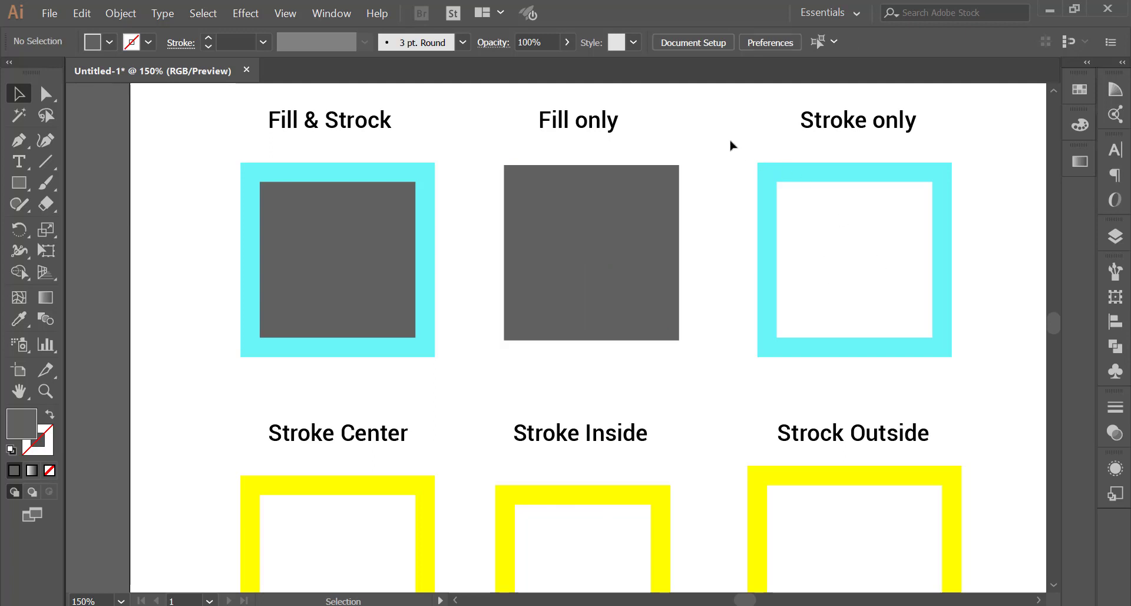
# Select the Stroke only square and drag it toward a new spot
pyautogui.moveTo(731, 145); pyautogui.dragTo(959, 355)
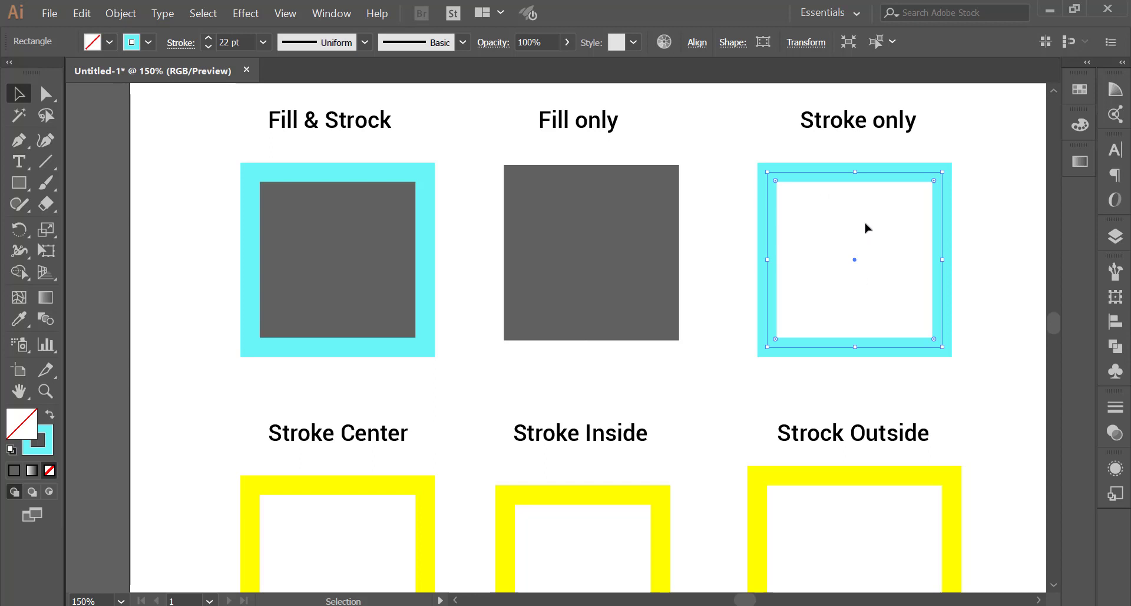
pyautogui.moveTo(880, 229); pyautogui.dragTo(714, 329)
pyautogui.moveTo(853, 238); pyautogui.dragTo(735, 329)
pyautogui.moveTo(831, 257)
pyautogui.mouseDown()
pyautogui.moveTo(701, 391)
pyautogui.moveTo(740, 366)
pyautogui.mouseUp()
# Fine-tune the Stroke only square's position and height, leaving it slightly right and lower
pyautogui.click(791, 157)
pyautogui.moveTo(787, 138)
pyautogui.mouseDown()
pyautogui.moveTo(823, 213)
pyautogui.moveTo(811, 171)
pyautogui.mouseUp()
pyautogui.moveTo(814, 175)
pyautogui.mouseDown()
pyautogui.moveTo(774, 164)
pyautogui.moveTo(833, 174)
pyautogui.mouseUp()
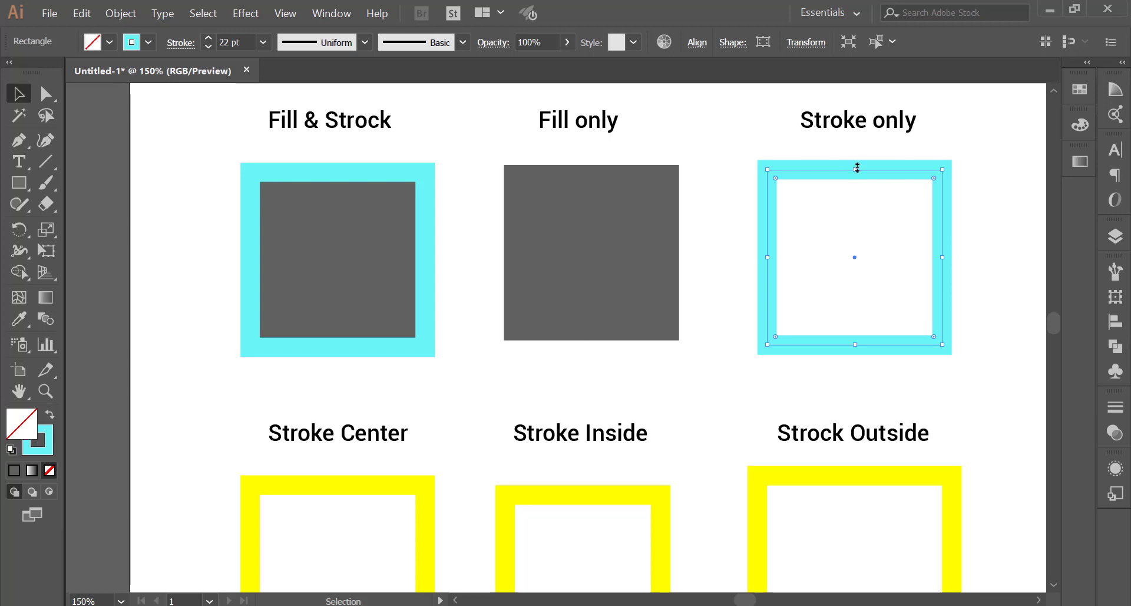
pyautogui.moveTo(857, 168); pyautogui.dragTo(846, 135)
pyautogui.moveTo(855, 135); pyautogui.dragTo(856, 169)
pyautogui.moveTo(813, 172); pyautogui.dragTo(830, 181)
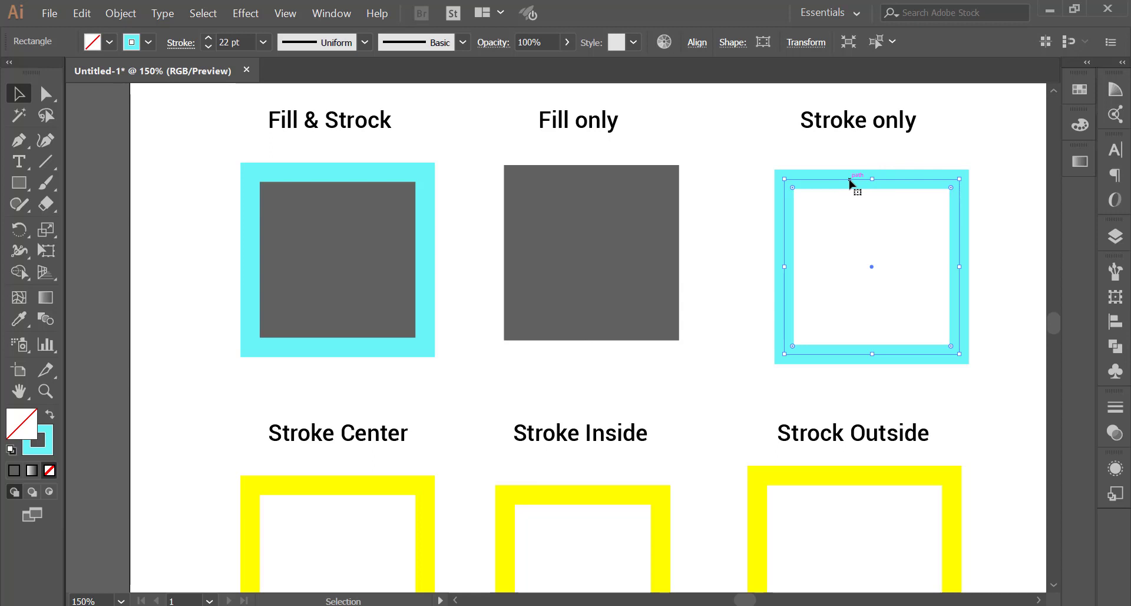
pyautogui.scroll(-2, 554, 304)
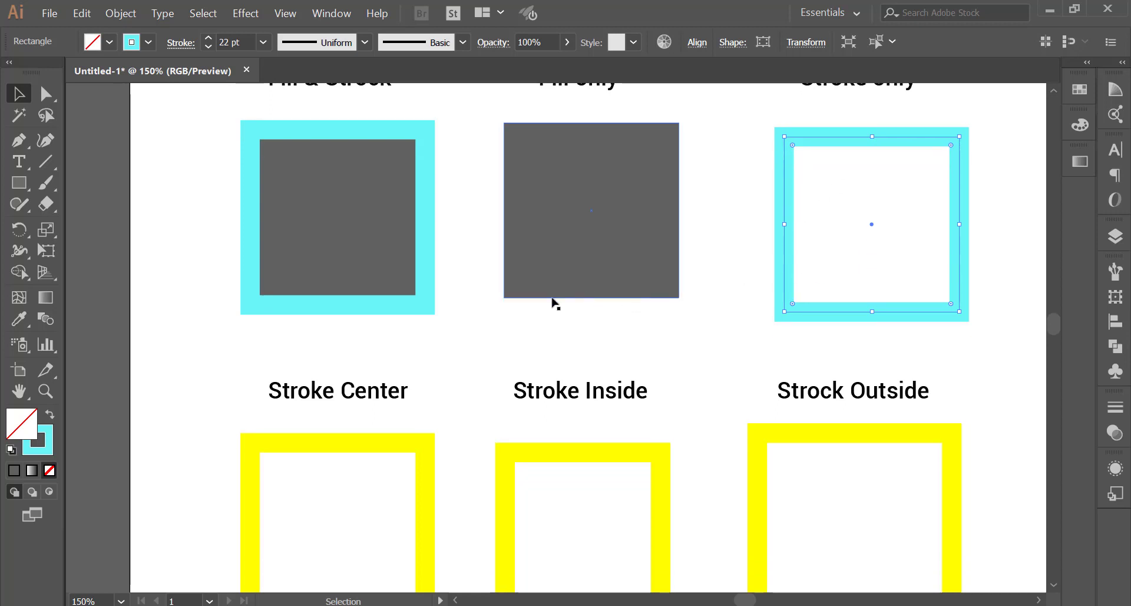
pyautogui.scroll(-2, 545, 305)
pyautogui.scroll(2, 538, 307)
pyautogui.scroll(1, 538, 307)
pyautogui.scroll(2, 538, 306)
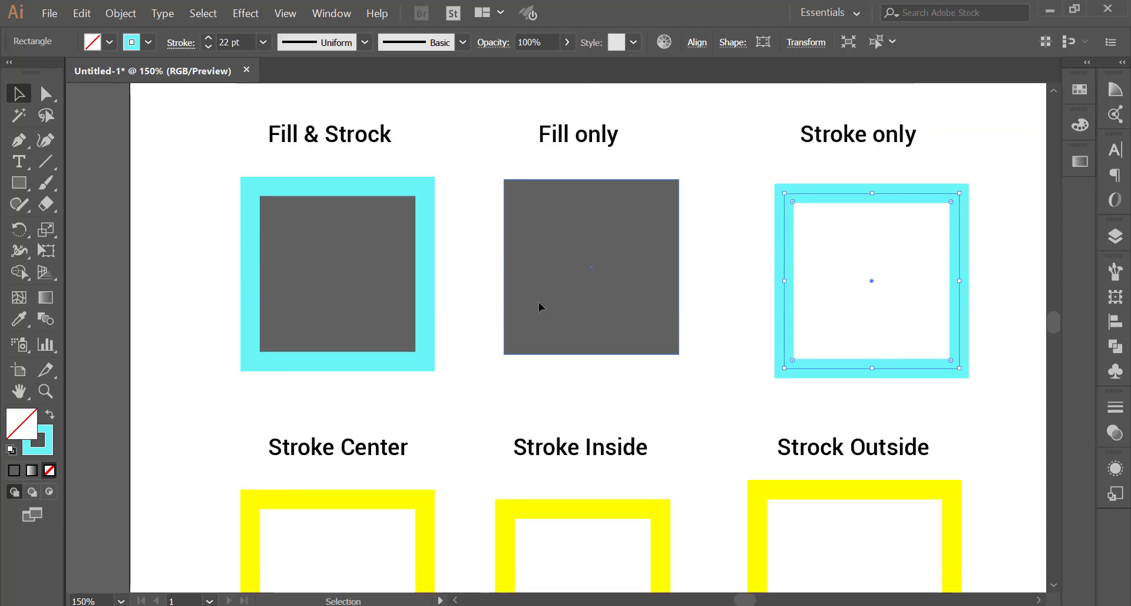
pyautogui.scroll(1, 539, 302)
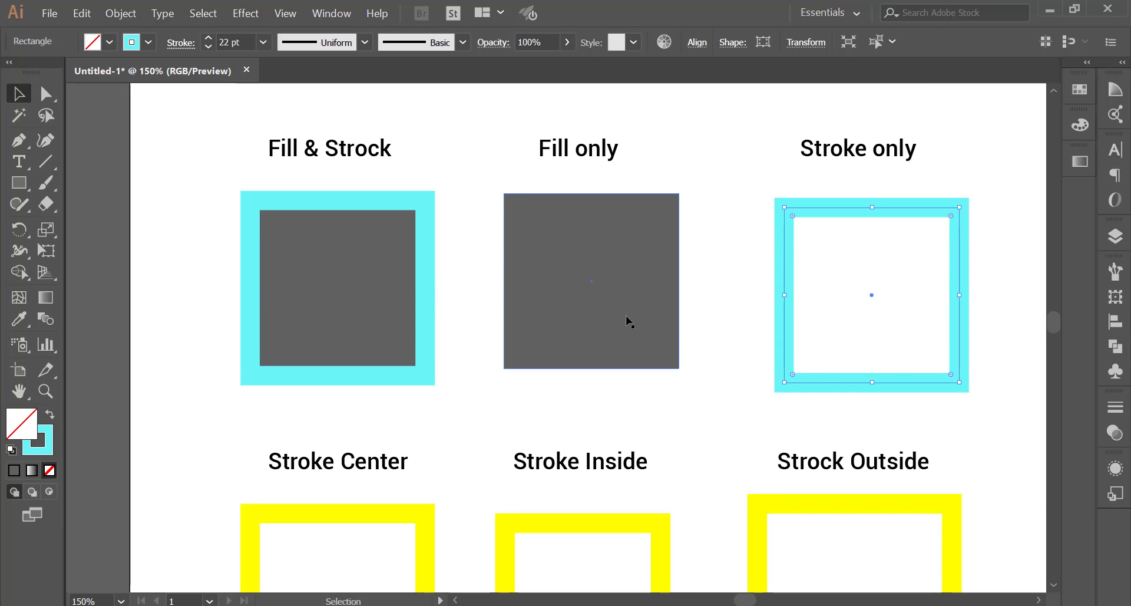
pyautogui.click(319, 278)
pyautogui.moveTo(212, 178); pyautogui.dragTo(451, 388)
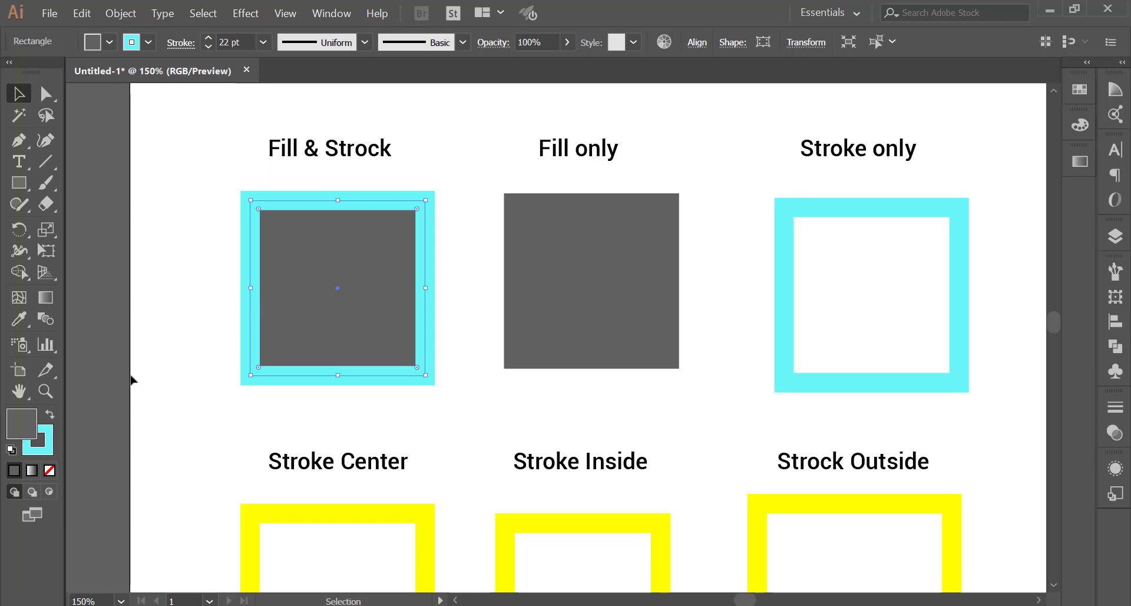
# Give the Fill & Strock square a bright pink-red EF2563 fill in the Color Picker
pyautogui.doubleClick(18, 421)
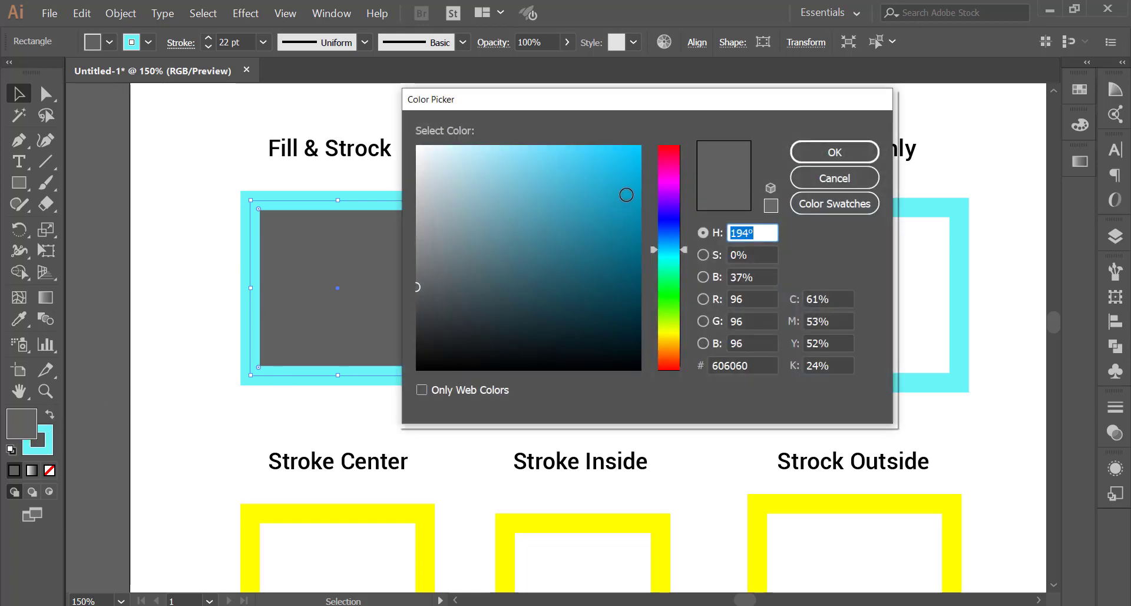
pyautogui.moveTo(670, 170); pyautogui.dragTo(671, 158)
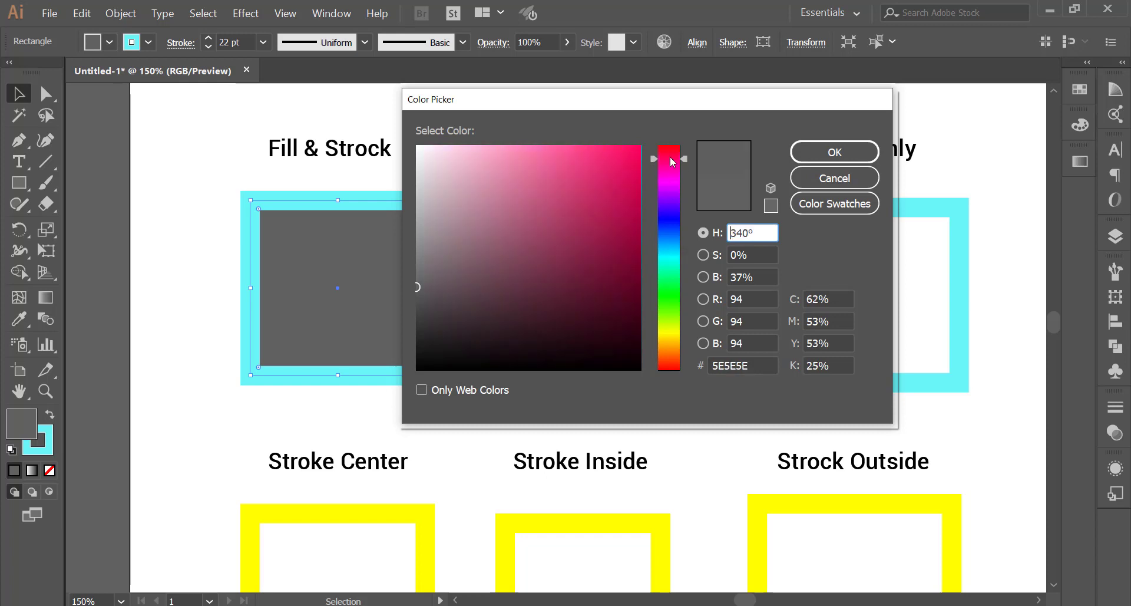
pyautogui.moveTo(627, 190)
pyautogui.mouseDown()
pyautogui.moveTo(621, 158)
pyautogui.moveTo(606, 159)
pyautogui.mouseUp()
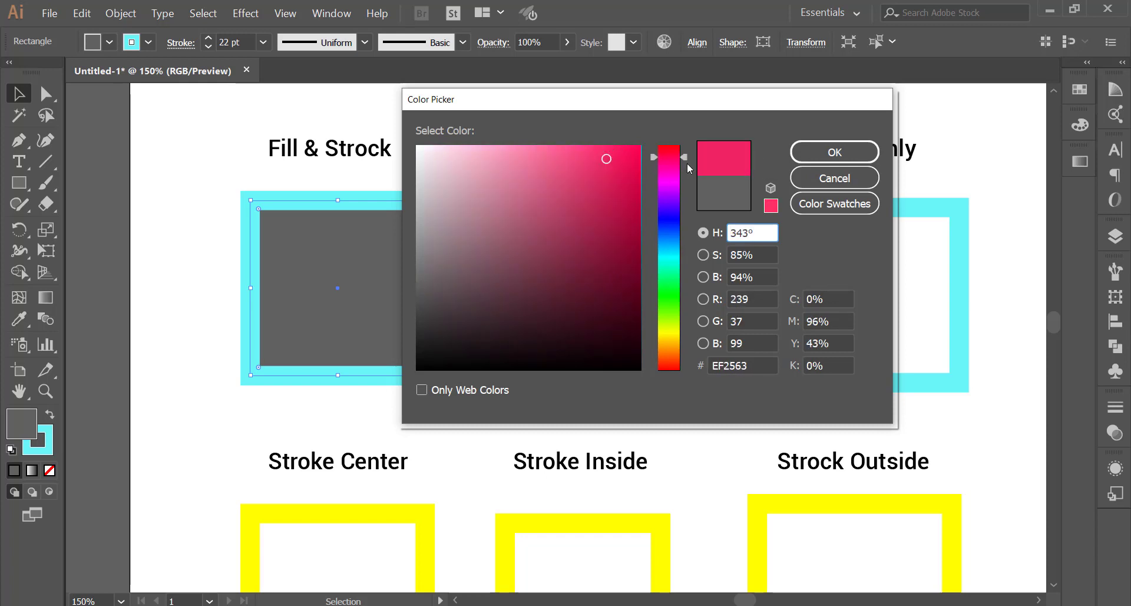
pyautogui.click(808, 155)
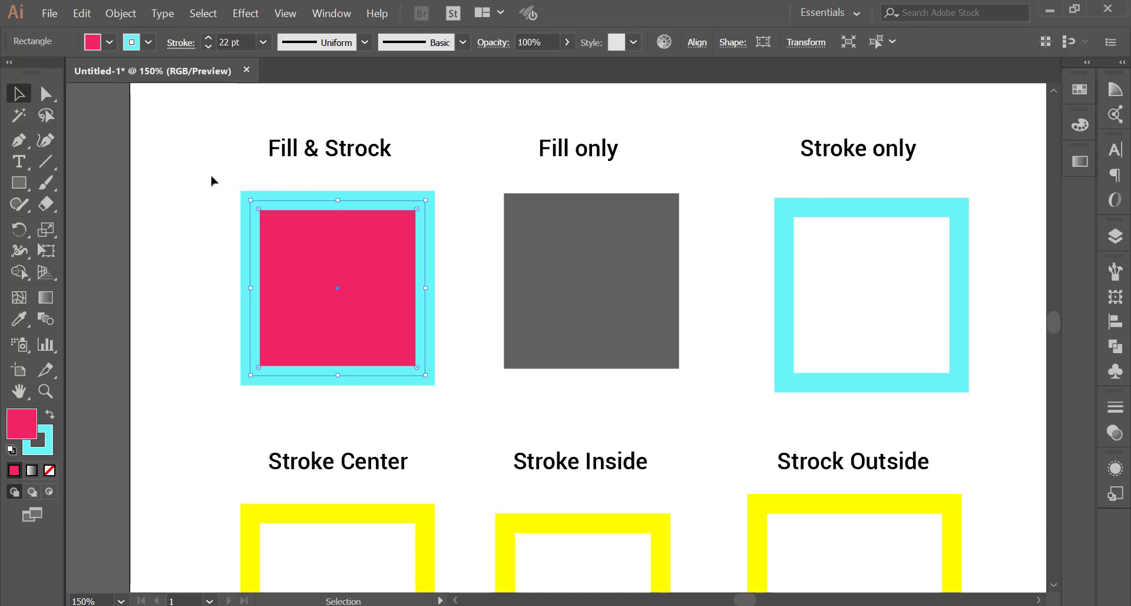
pyautogui.moveTo(210, 175)
pyautogui.mouseDown()
pyautogui.moveTo(399, 377)
pyautogui.moveTo(437, 384)
pyautogui.mouseUp()
# Set the square's stroke colour to bright green 48F916 in the Color Picker
pyautogui.click(49, 450)
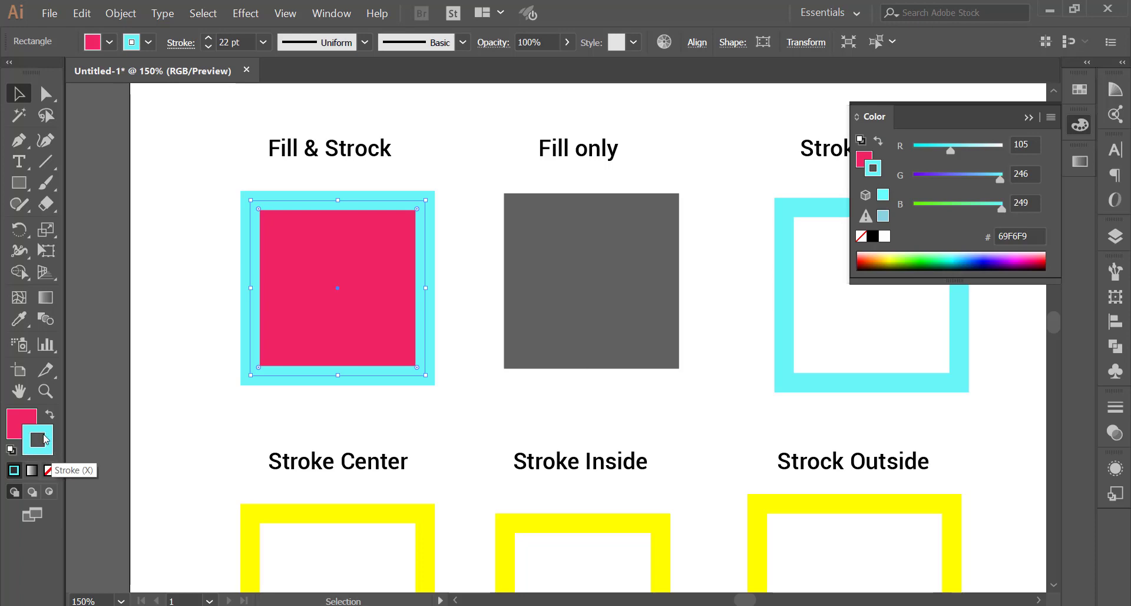
pyautogui.doubleClick(44, 439)
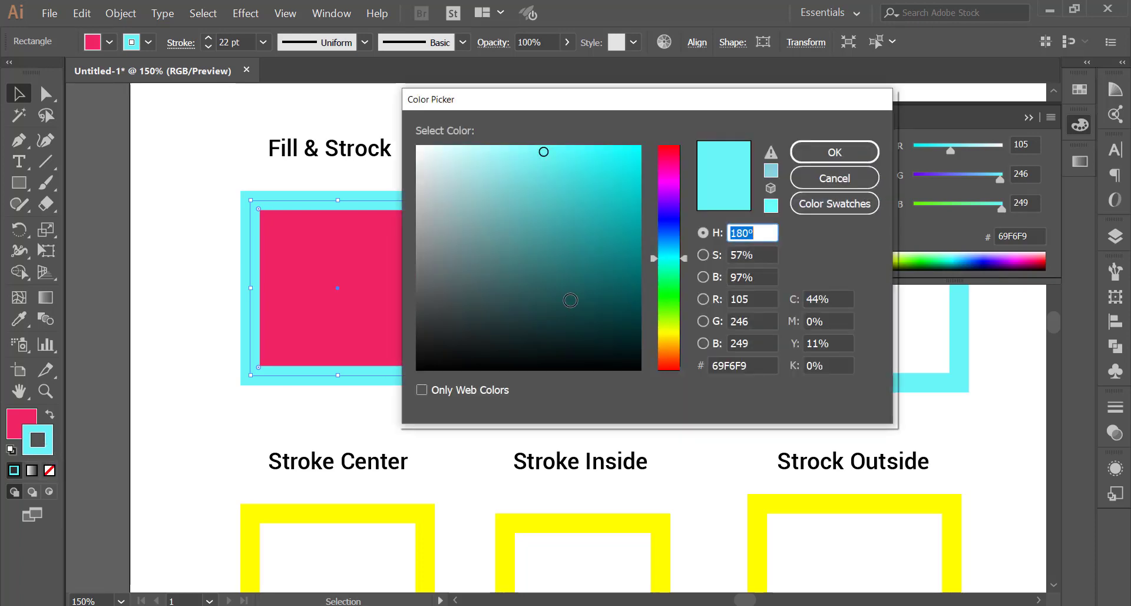
pyautogui.click(668, 168)
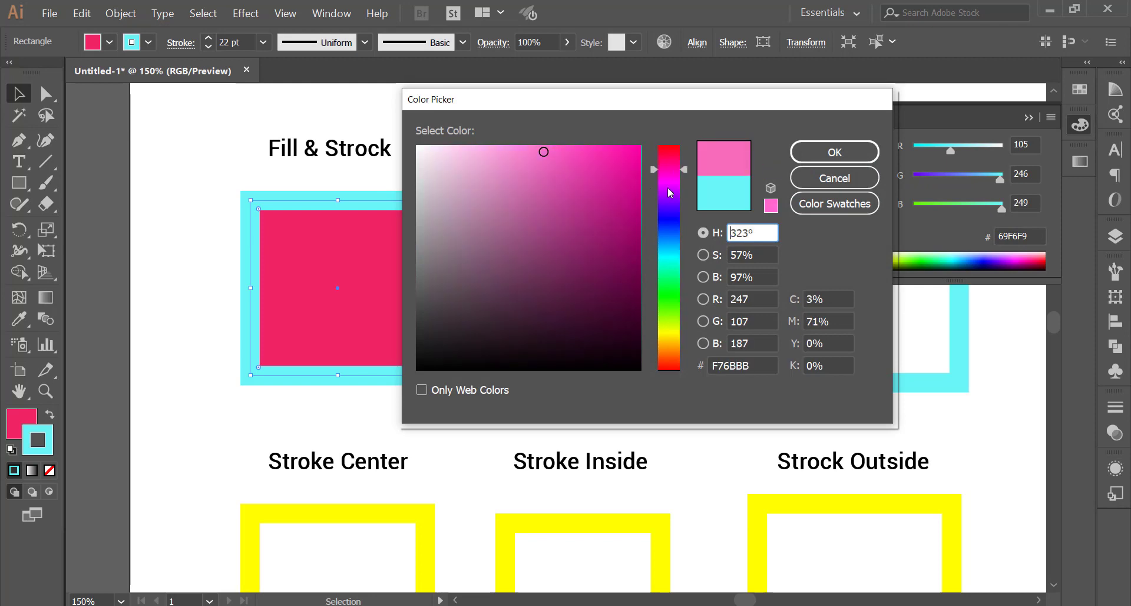
pyautogui.moveTo(670, 192); pyautogui.dragTo(669, 303)
pyautogui.moveTo(607, 159); pyautogui.dragTo(623, 154)
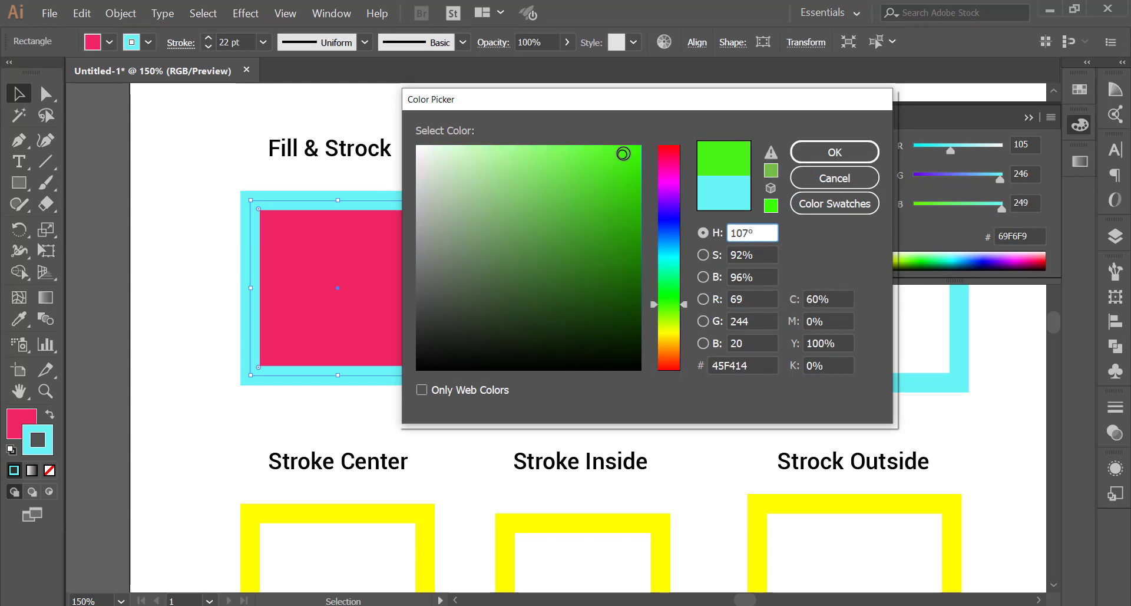
pyautogui.click(623, 151)
pyautogui.click(835, 152)
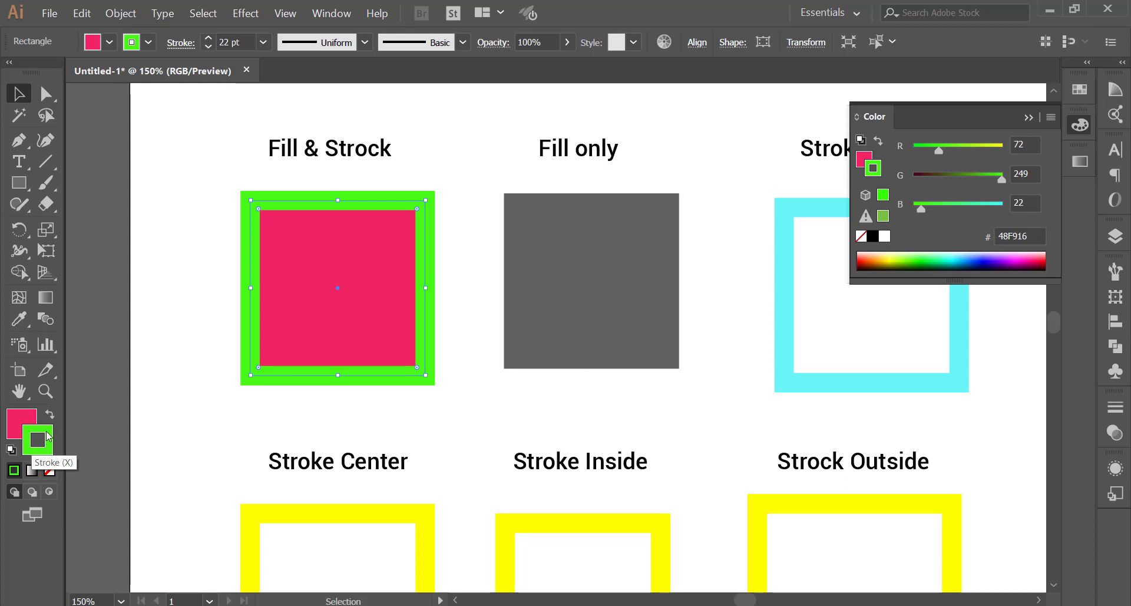
# Clear the square's stroke, then restore a green 48F916 stroke around the pink fill
pyautogui.click(50, 470)
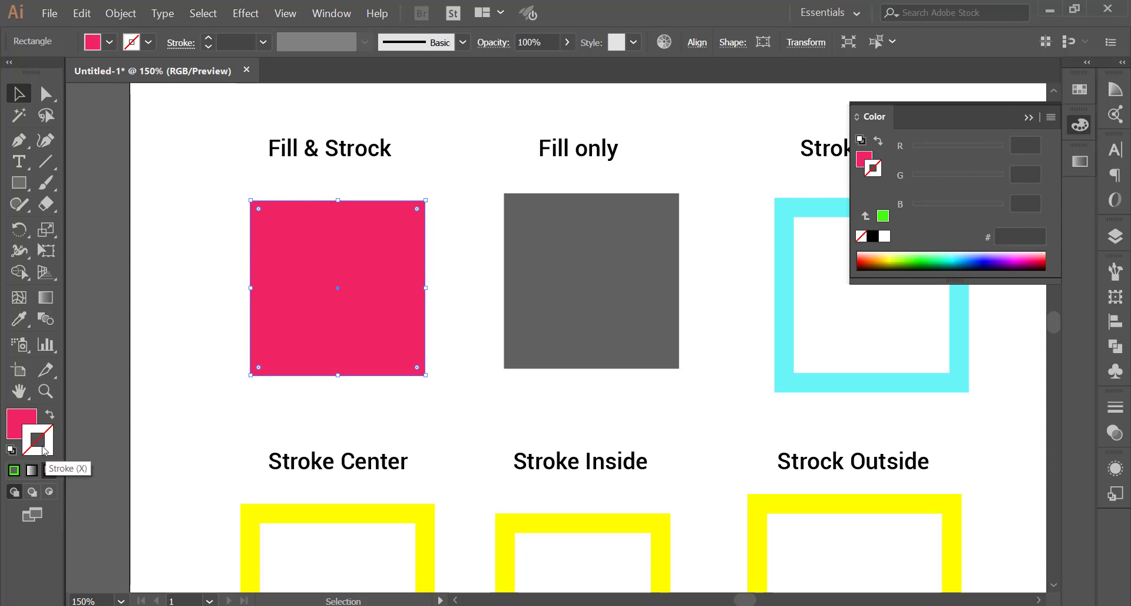
pyautogui.click(14, 470)
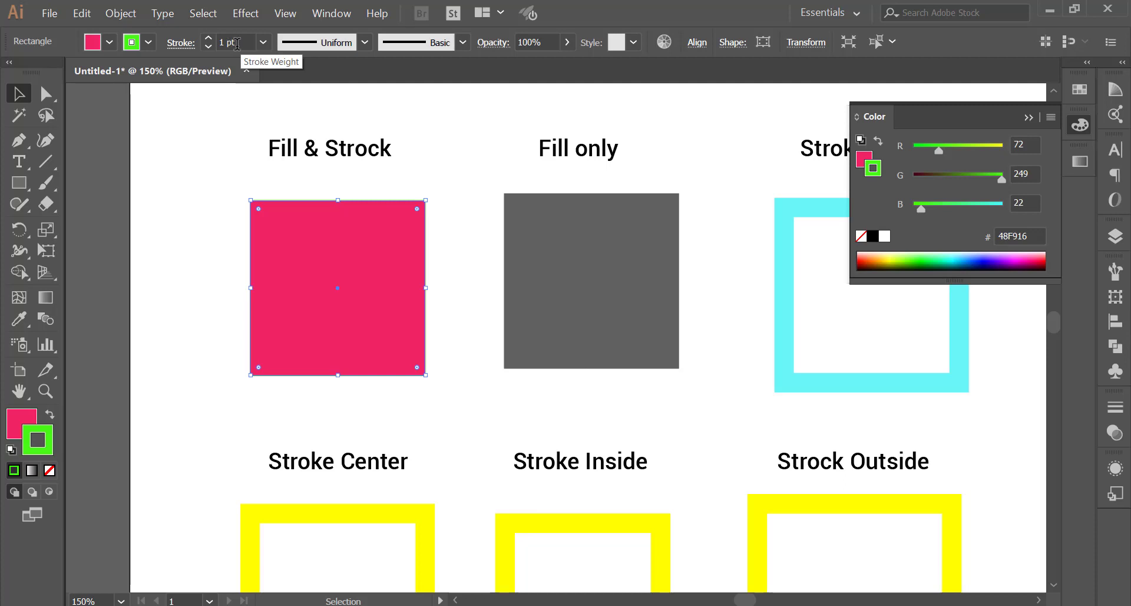
pyautogui.scroll(3, 240, 43)
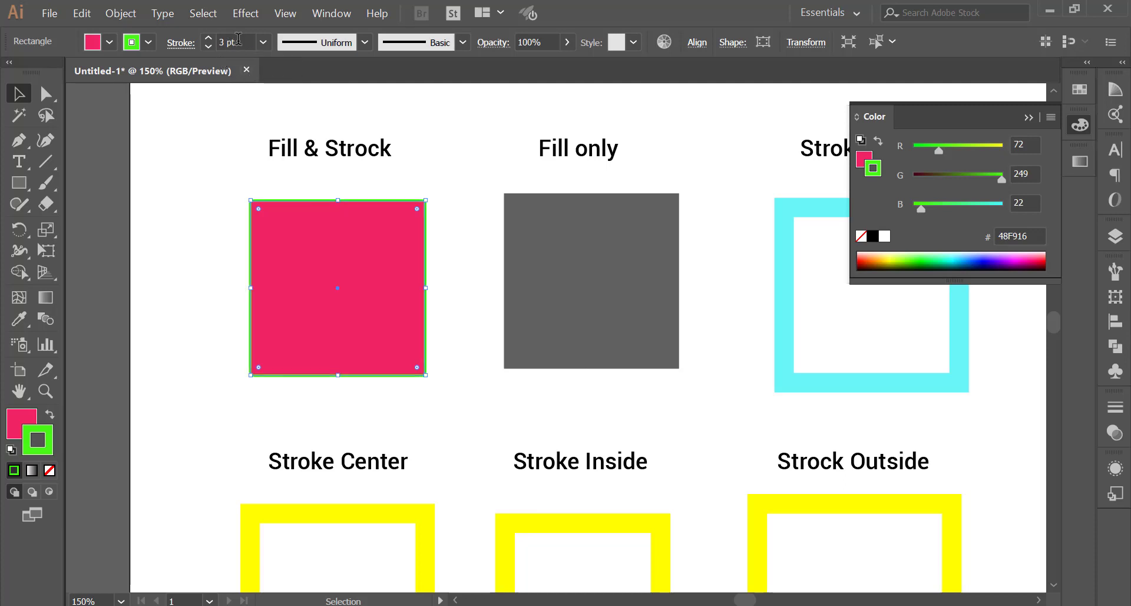
pyautogui.scroll(3, 239, 43)
pyautogui.scroll(3, 239, 43)
pyautogui.scroll(3, 239, 43)
pyautogui.scroll(4, 239, 43)
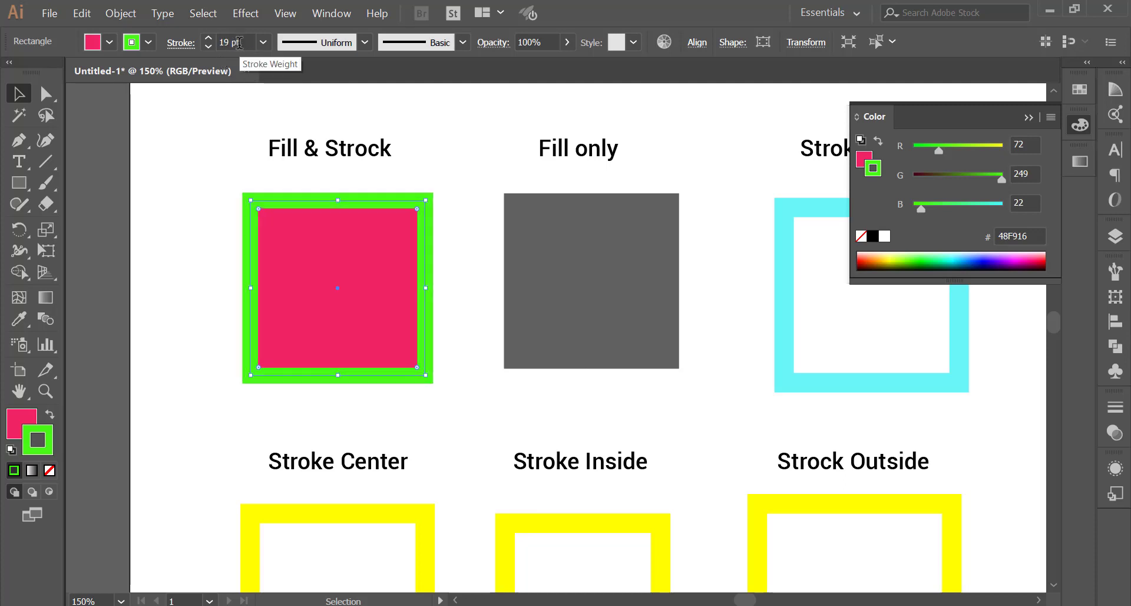
pyautogui.scroll(3, 239, 43)
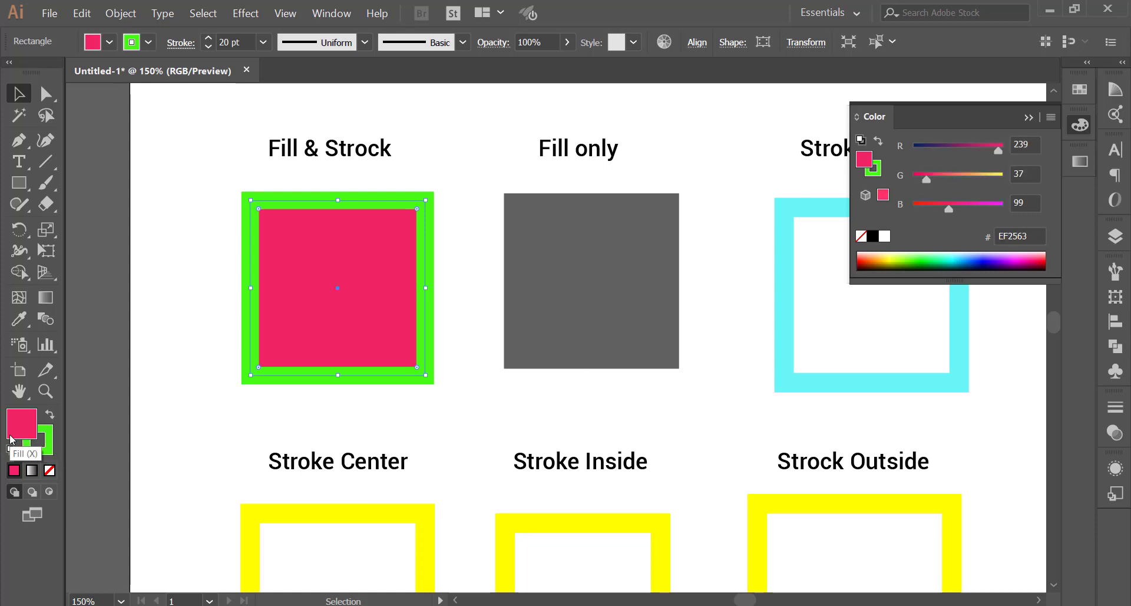
pyautogui.click(17, 421)
pyautogui.click(49, 470)
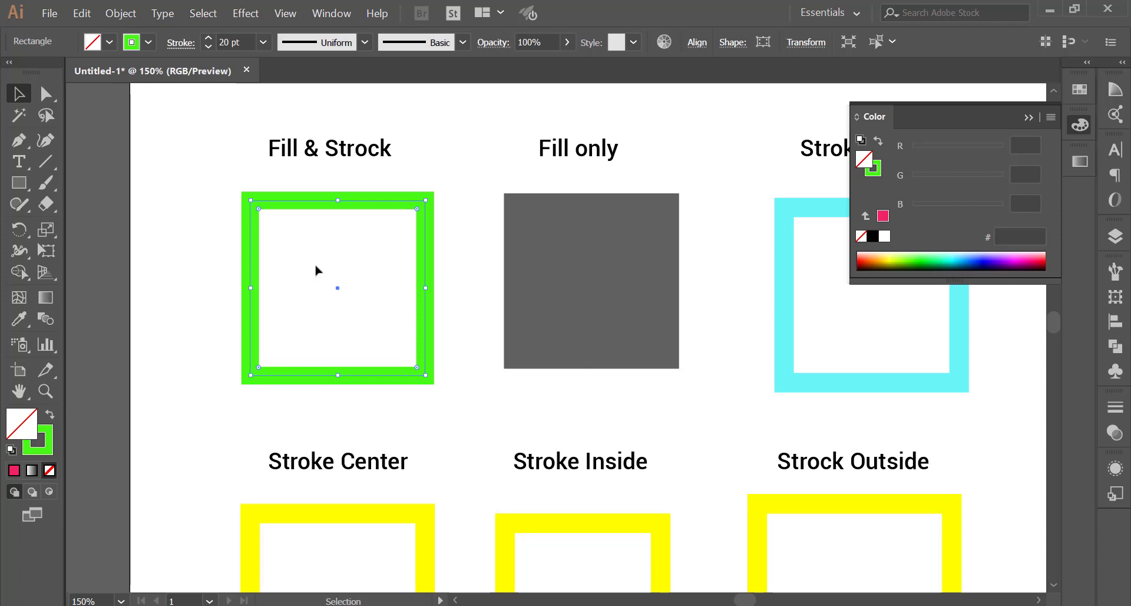
pyautogui.click(14, 470)
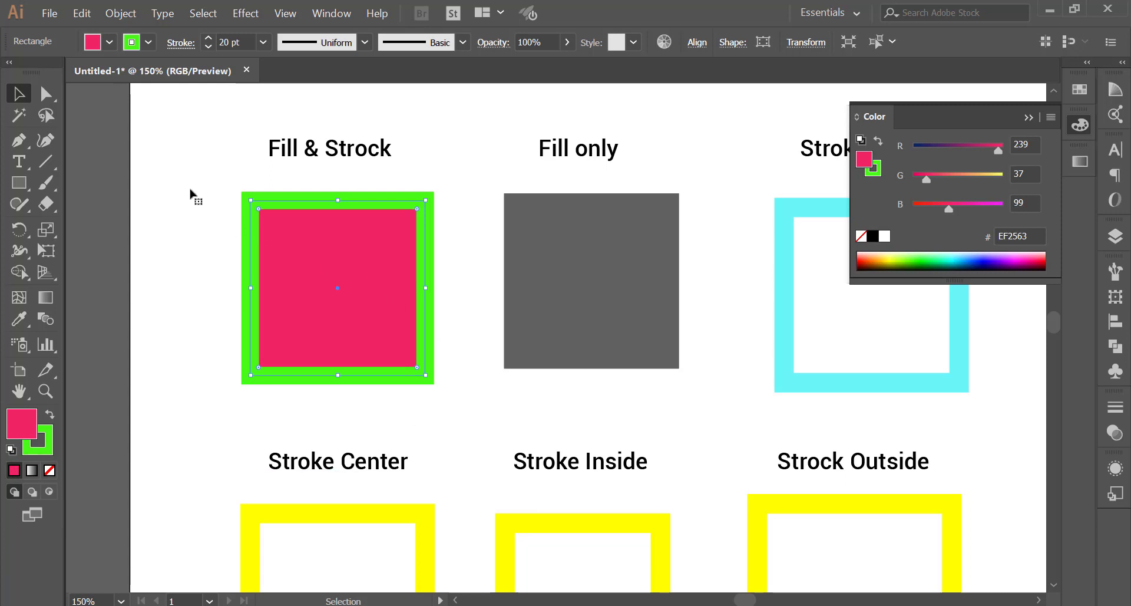
pyautogui.moveTo(190, 189); pyautogui.dragTo(439, 399)
pyautogui.click(49, 411)
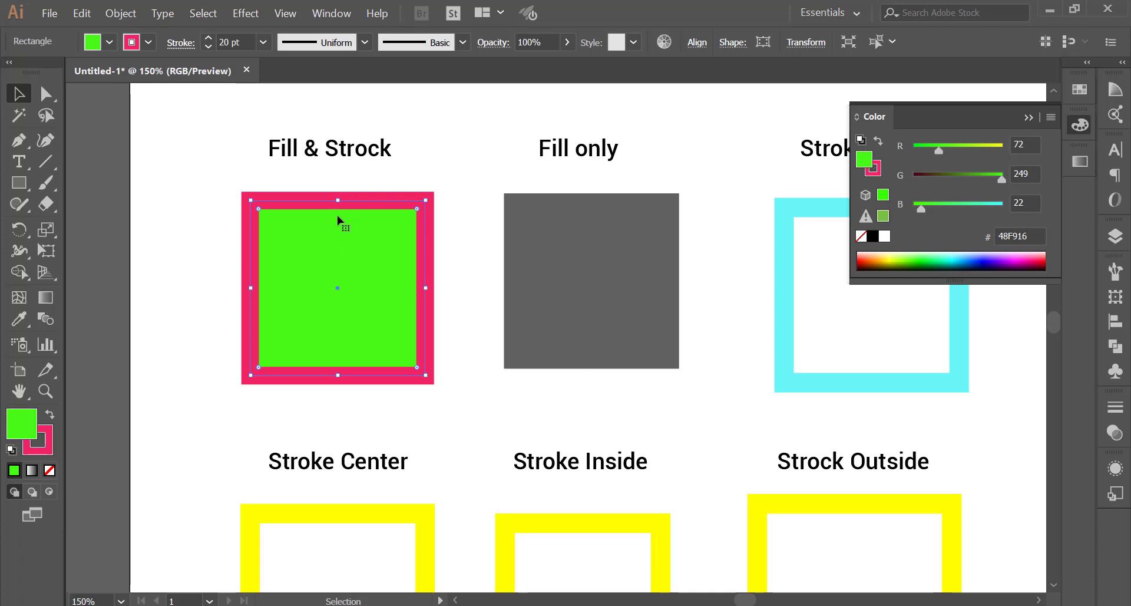
pyautogui.click(49, 414)
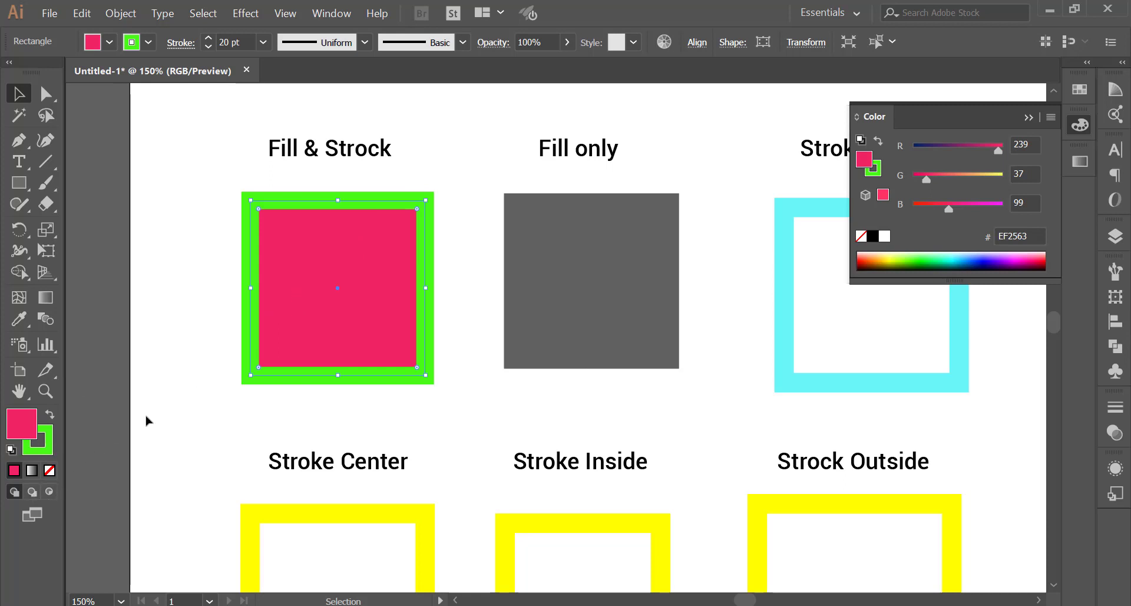
pyautogui.moveTo(221, 186); pyautogui.dragTo(440, 414)
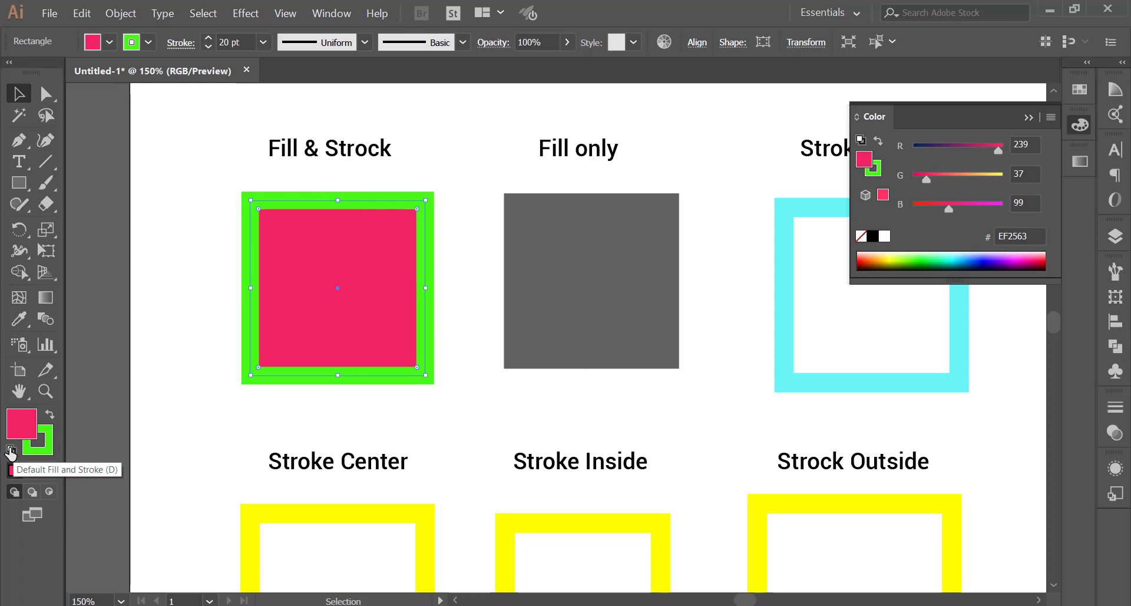
# Reset the Fill & Strock square to default white fill and 1 pt black stroke, then close the Color panel
pyautogui.click(11, 450)
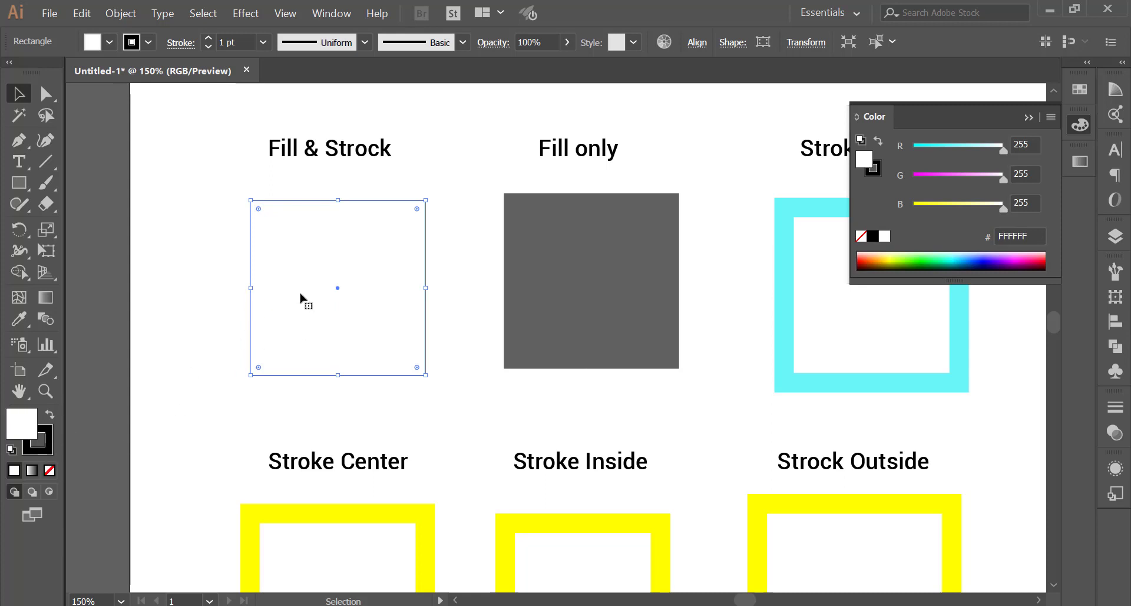
pyautogui.scroll(-3, 422, 347)
pyautogui.scroll(-3, 422, 350)
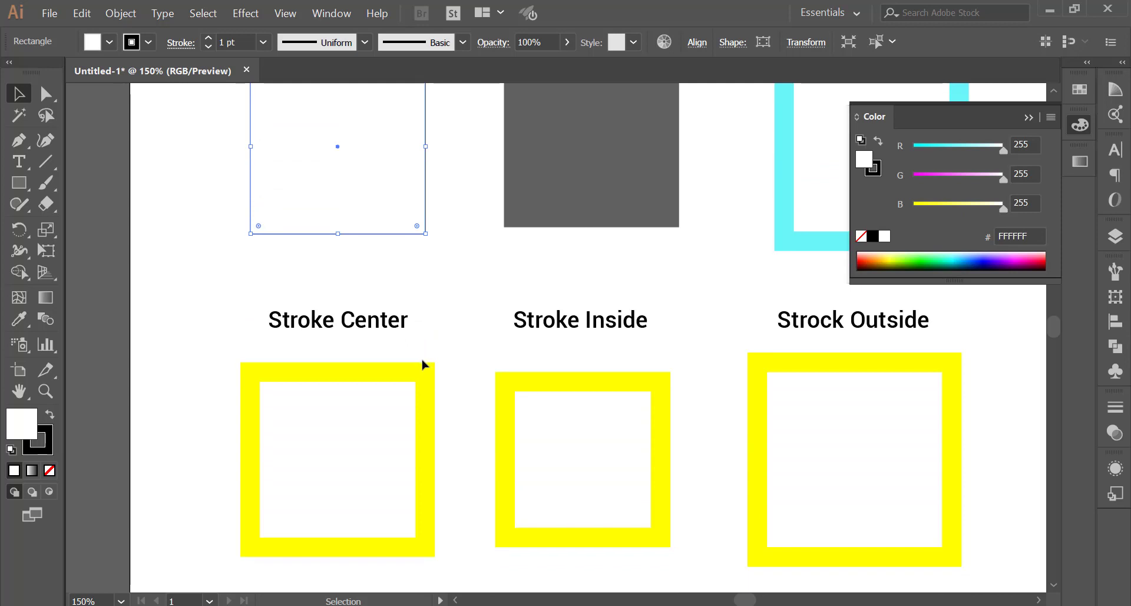
pyautogui.scroll(5, 405, 337)
pyautogui.scroll(3, 404, 337)
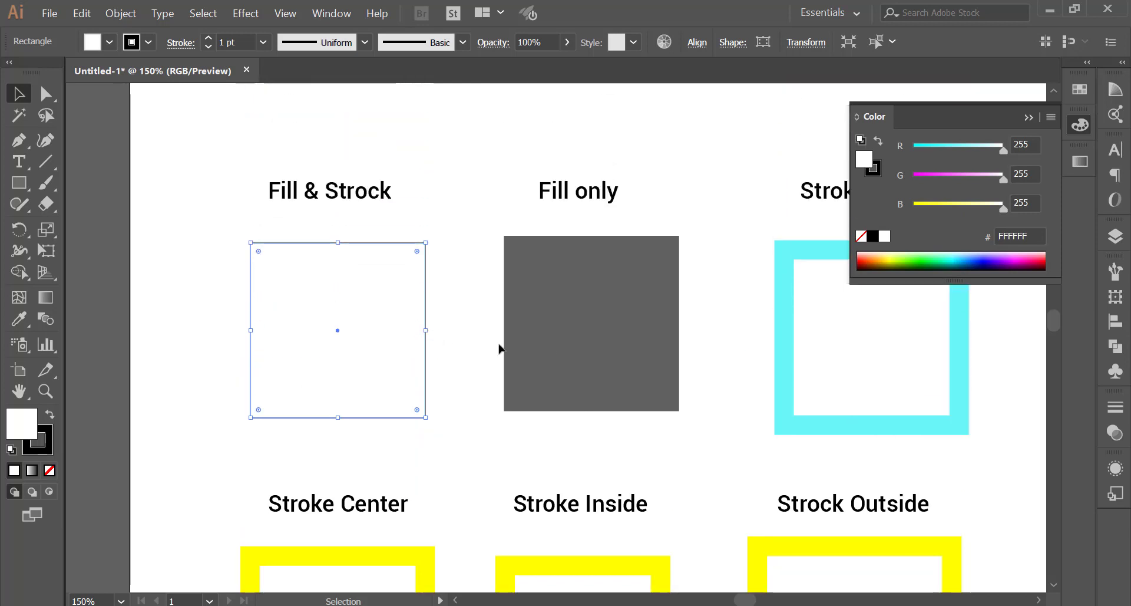
pyautogui.click(1020, 117)
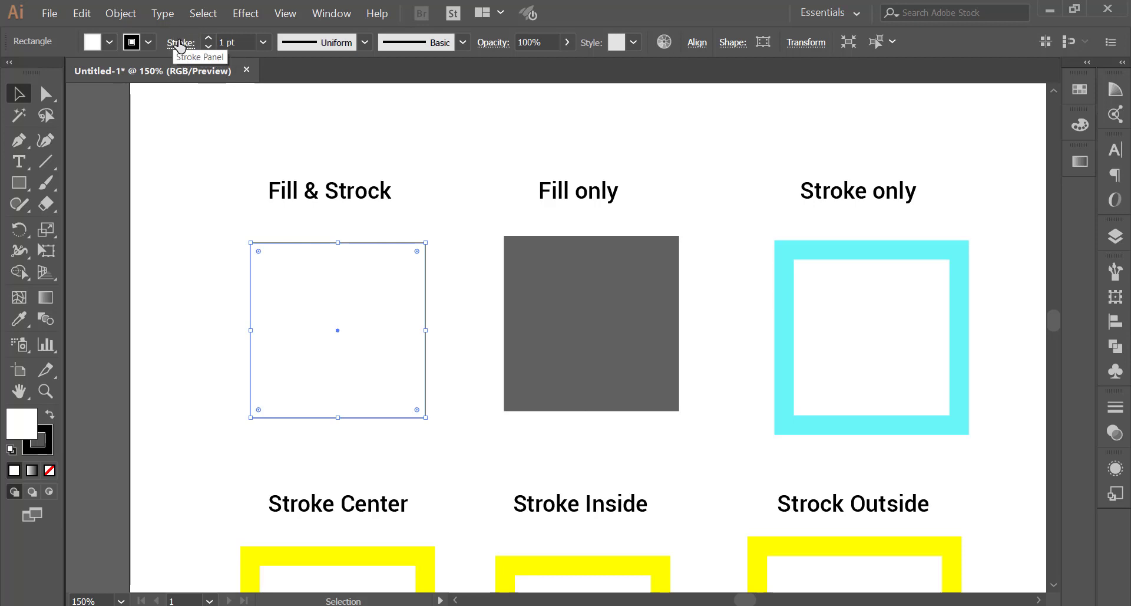
# Try opening the stroke settings from the control bar and the docked Stroke icon
pyautogui.click(180, 44)
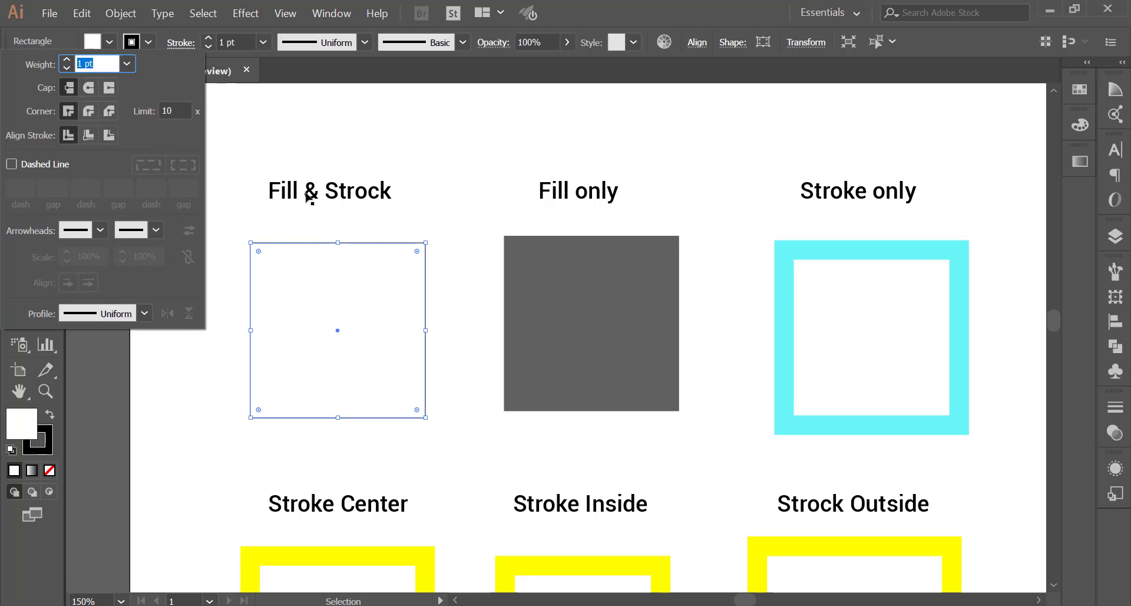
pyautogui.click(1114, 412)
pyautogui.click(1114, 406)
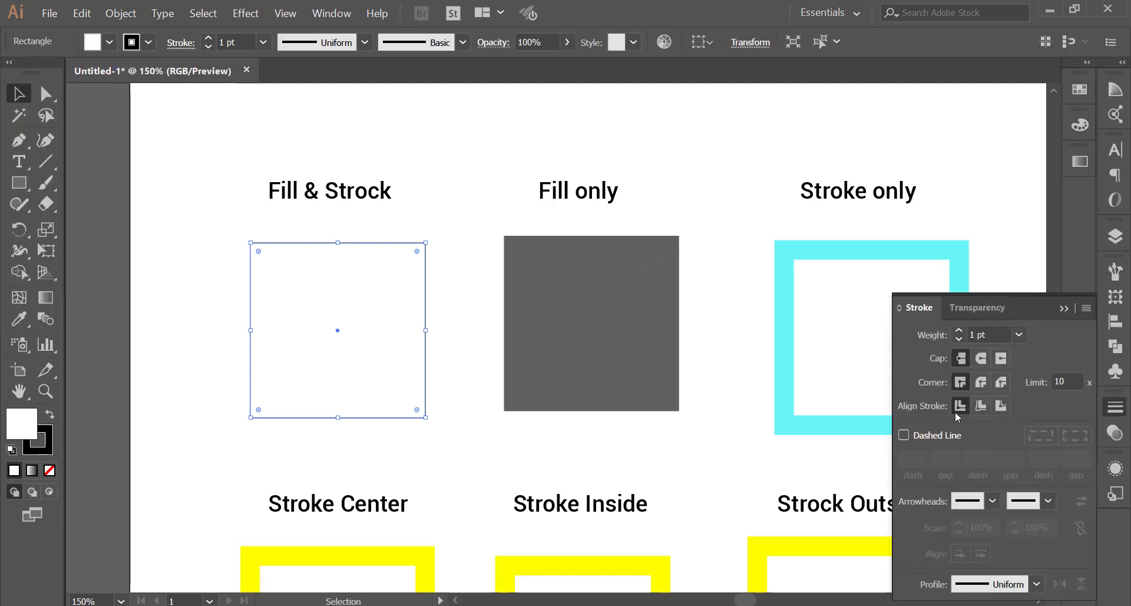
pyautogui.click(1114, 407)
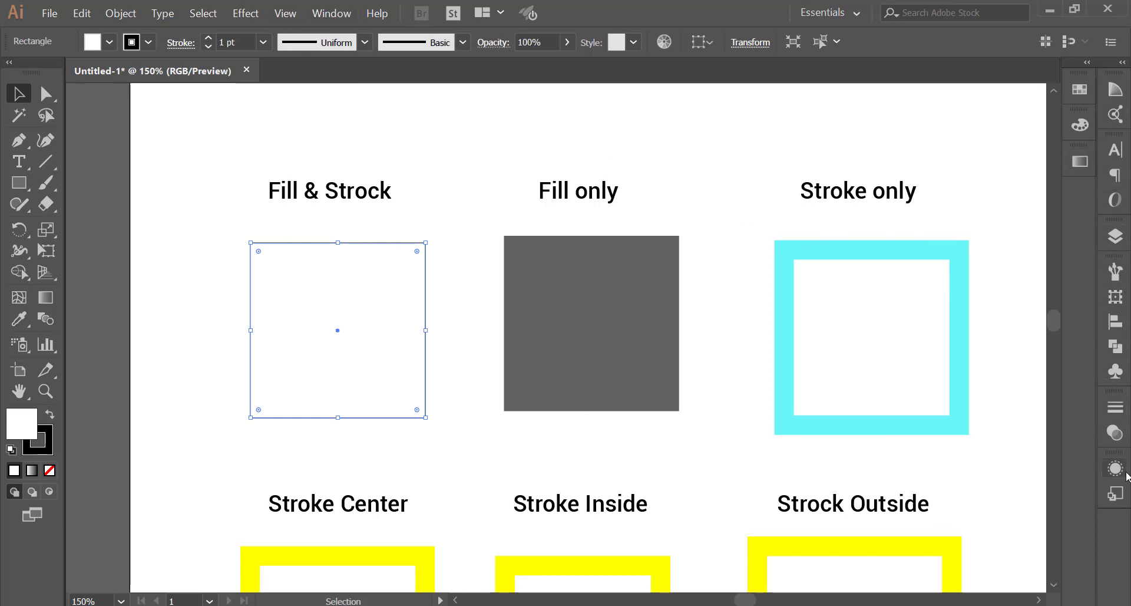
# Open the Stroke panel via Window > Stroke and float it, detached from Transparency
pyautogui.click(330, 14)
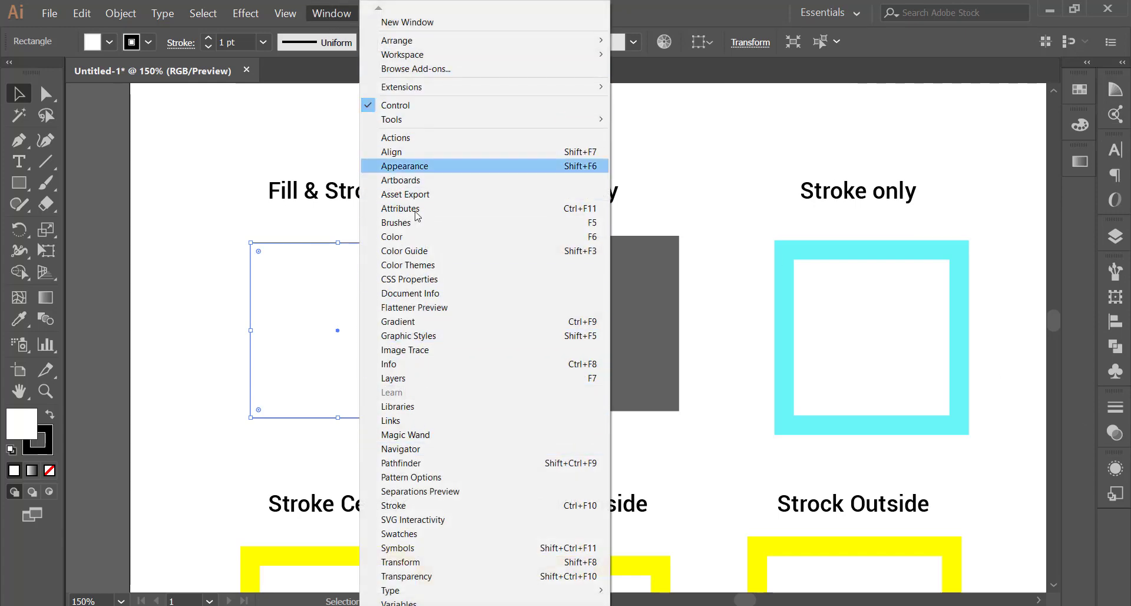
pyautogui.click(409, 506)
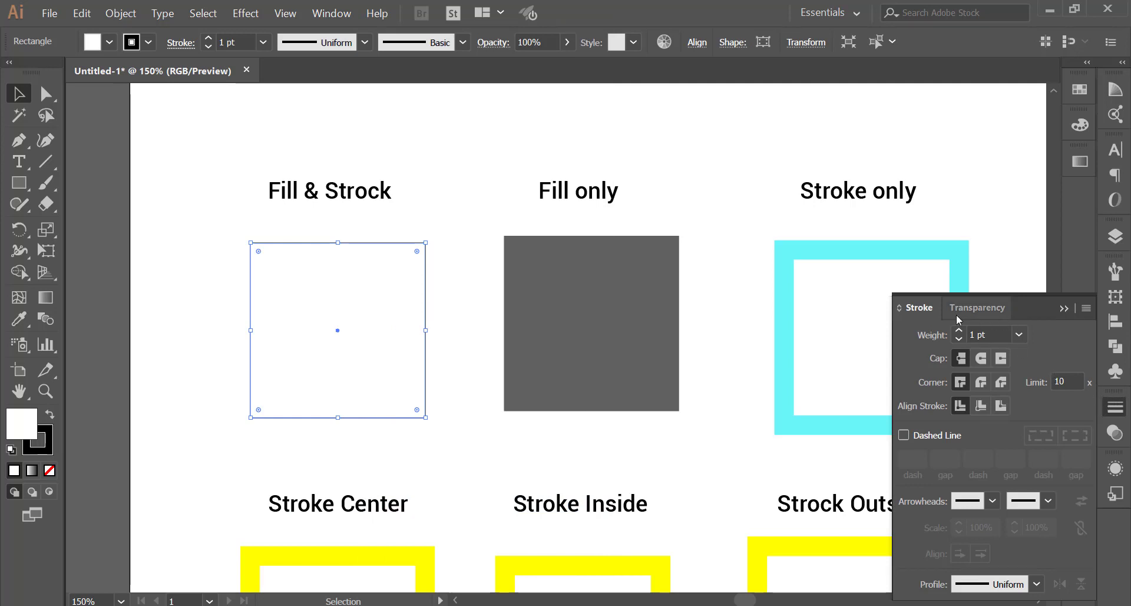
pyautogui.moveTo(919, 309); pyautogui.dragTo(689, 136)
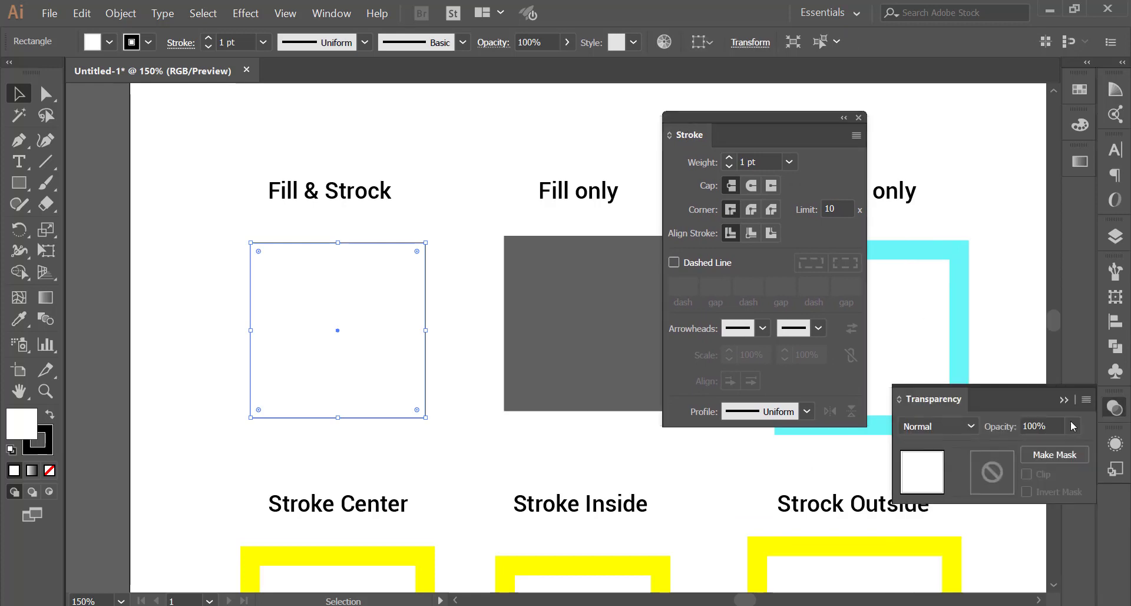
pyautogui.click(1064, 402)
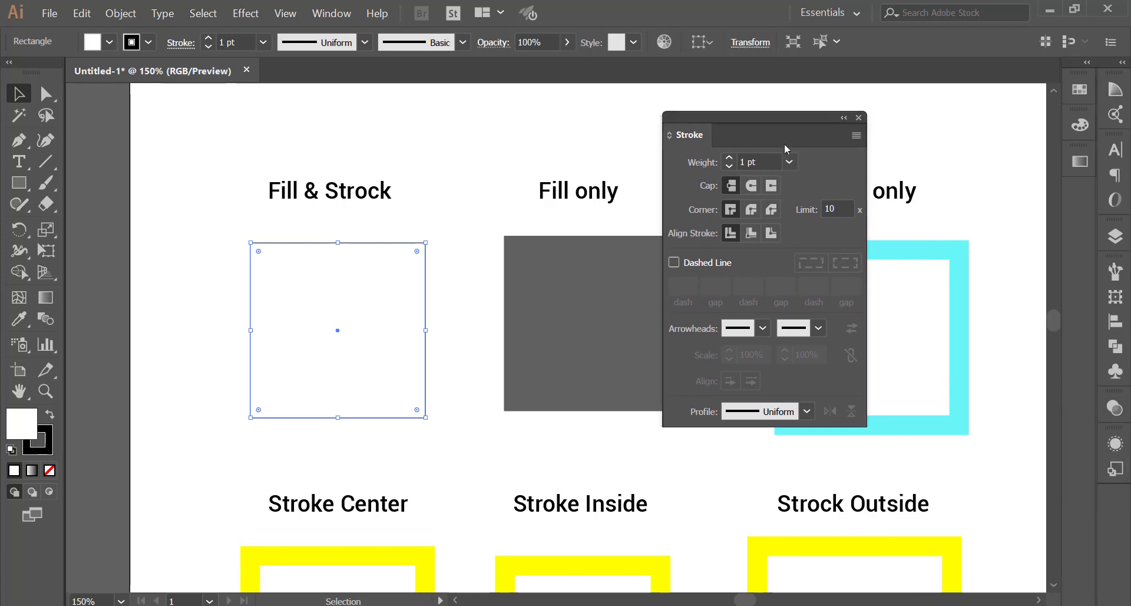
pyautogui.moveTo(781, 121)
pyautogui.mouseDown()
pyautogui.moveTo(906, 161)
pyautogui.moveTo(915, 141)
pyautogui.mouseUp()
pyautogui.scroll(-1, 722, 316)
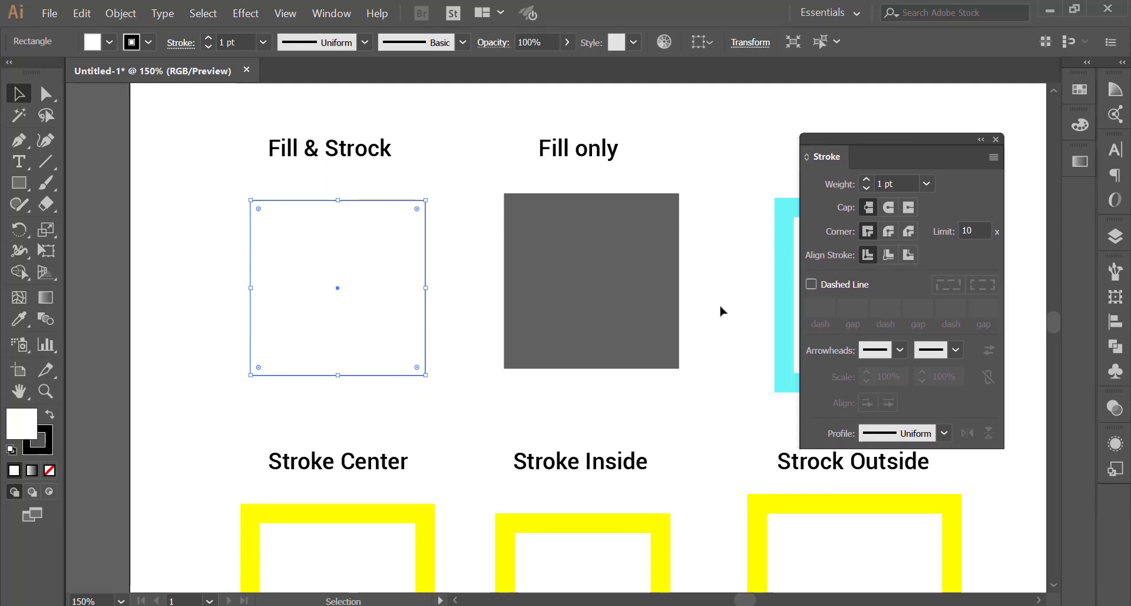
pyautogui.scroll(-3, 723, 315)
pyautogui.scroll(-2, 722, 324)
pyautogui.scroll(-1, 724, 331)
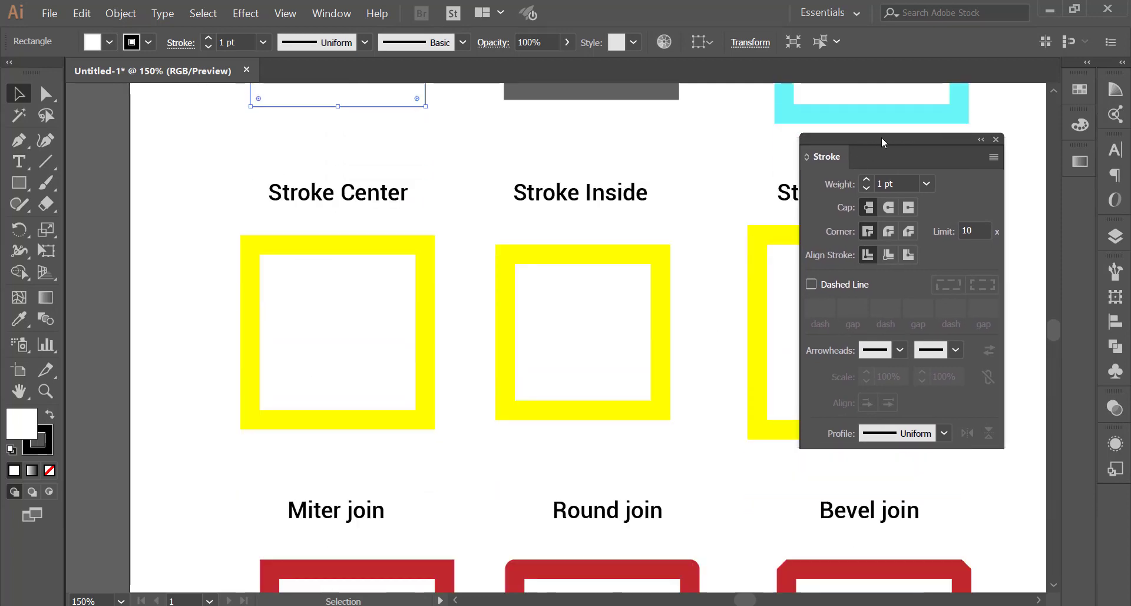
pyautogui.moveTo(881, 137)
pyautogui.mouseDown()
pyautogui.moveTo(818, 285)
pyautogui.moveTo(983, 266)
pyautogui.mouseUp()
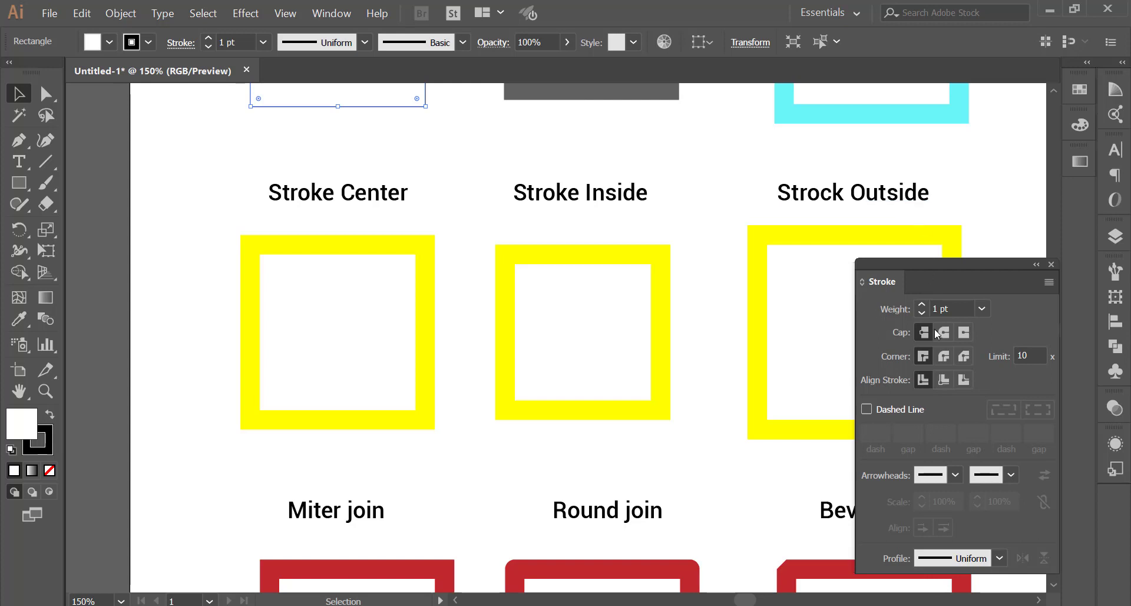
pyautogui.moveTo(215, 236); pyautogui.dragTo(283, 285)
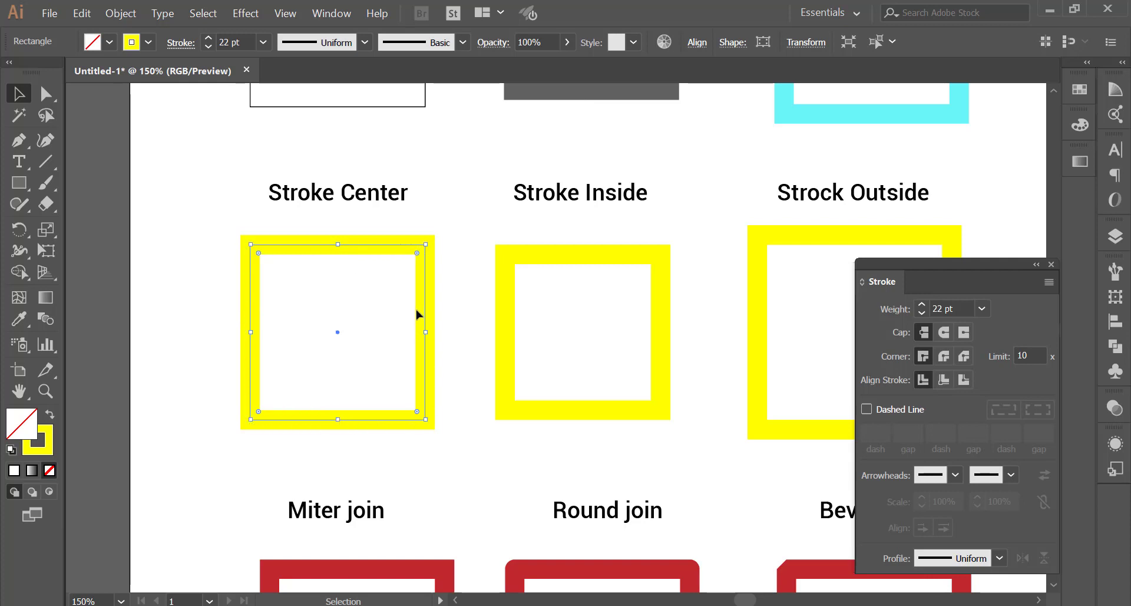
pyautogui.moveTo(230, 222); pyautogui.dragTo(445, 442)
pyautogui.moveTo(472, 227); pyautogui.dragTo(686, 445)
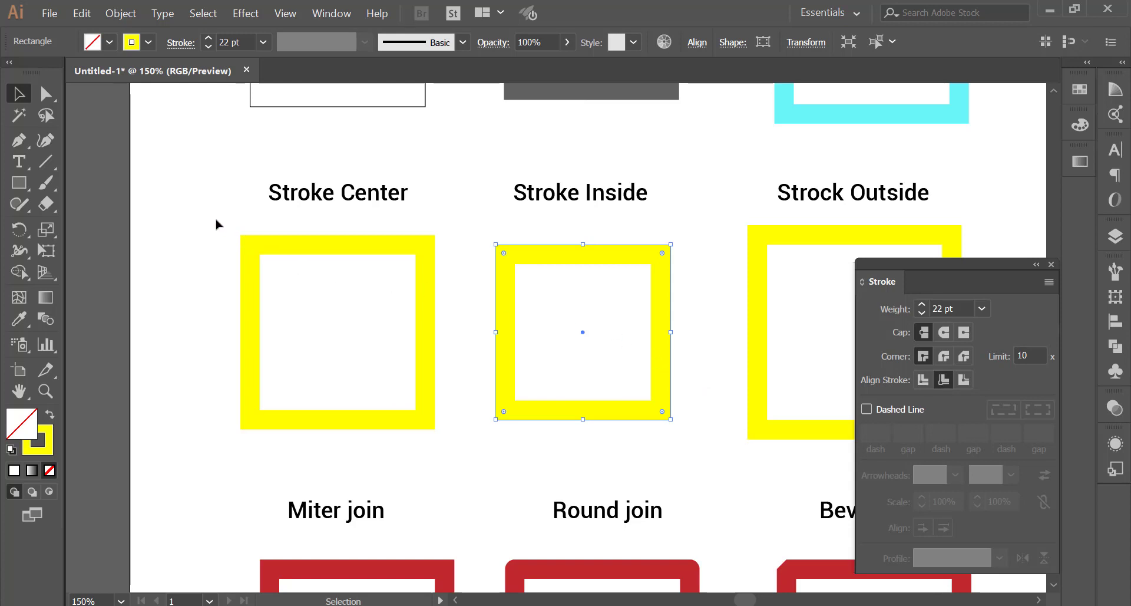
pyautogui.moveTo(211, 216); pyautogui.dragTo(466, 439)
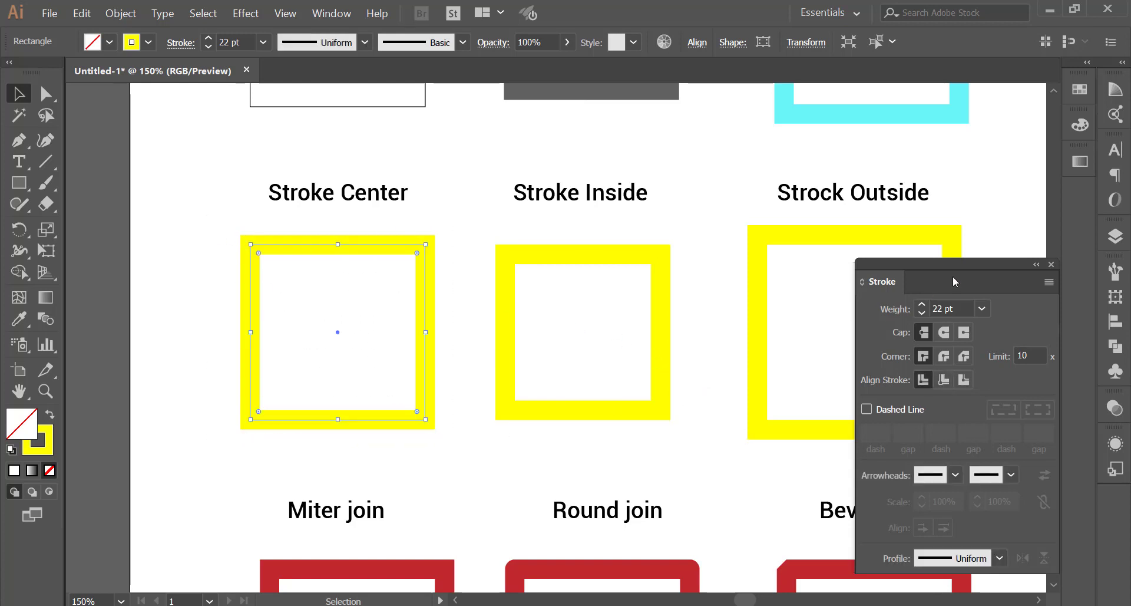
pyautogui.moveTo(948, 267); pyautogui.dragTo(784, 232)
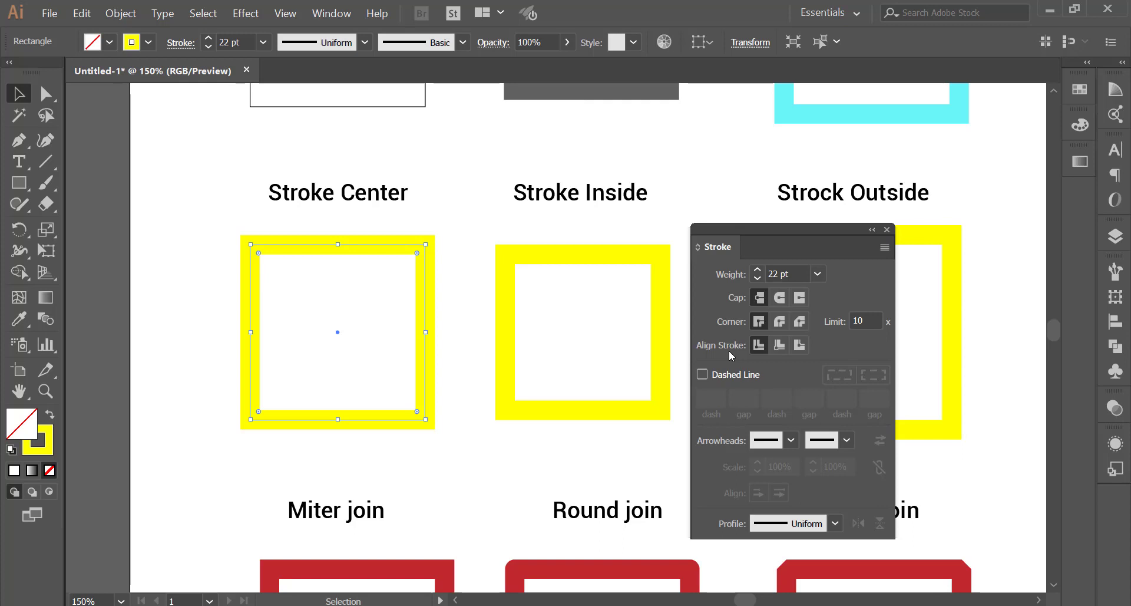
pyautogui.moveTo(771, 228); pyautogui.dragTo(804, 223)
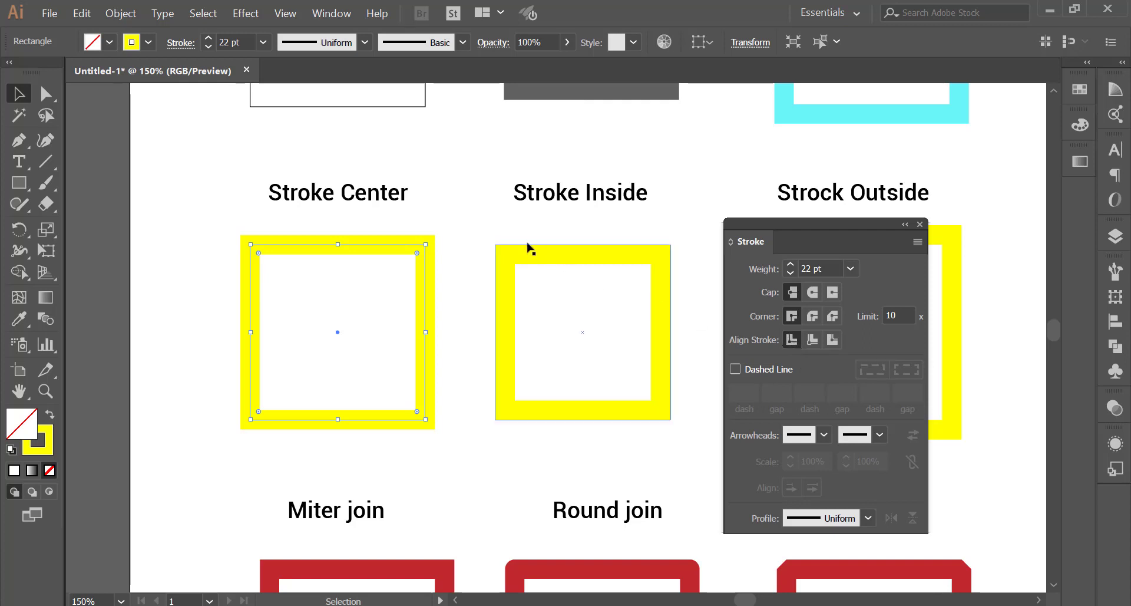
pyautogui.moveTo(477, 225); pyautogui.dragTo(695, 428)
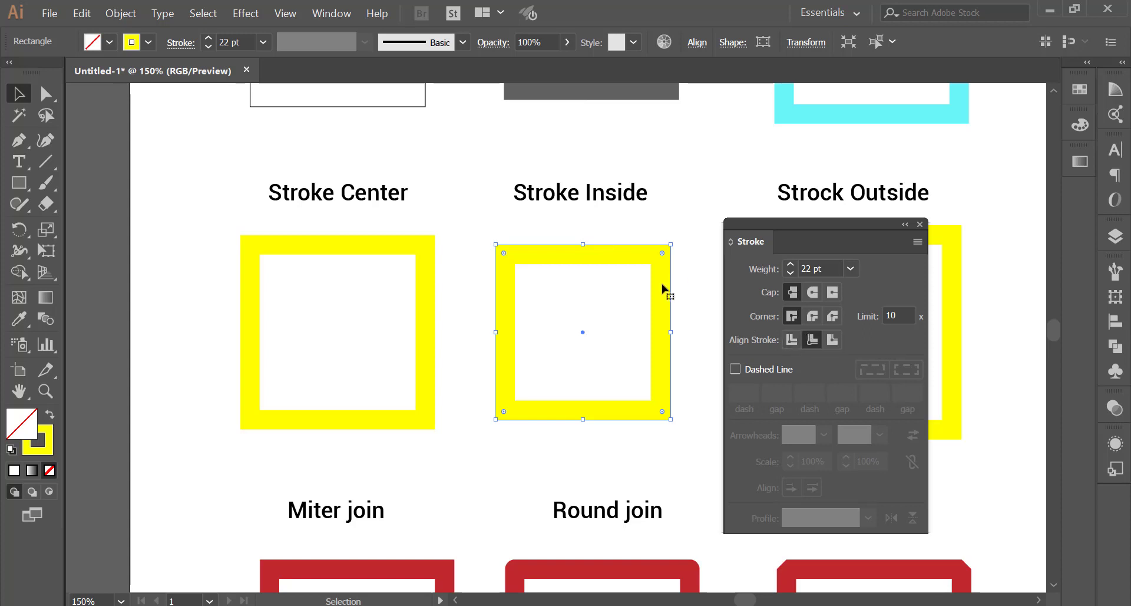
# Set stroke alignment to center and inside, then move the Stroke panel off the Strock Outside square
pyautogui.click(802, 340)
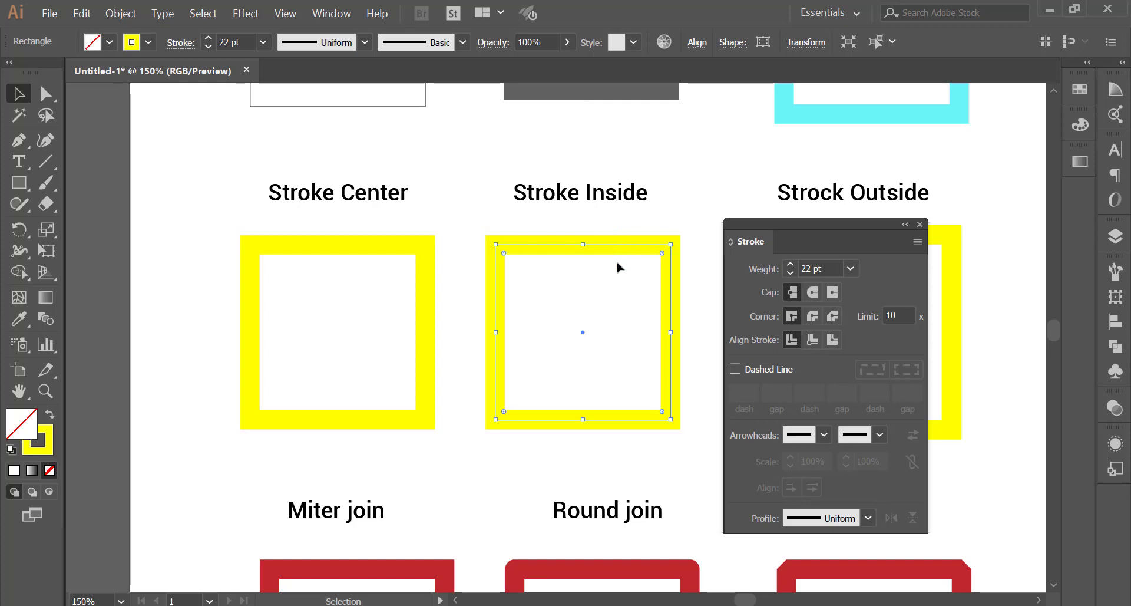
pyautogui.click(813, 340)
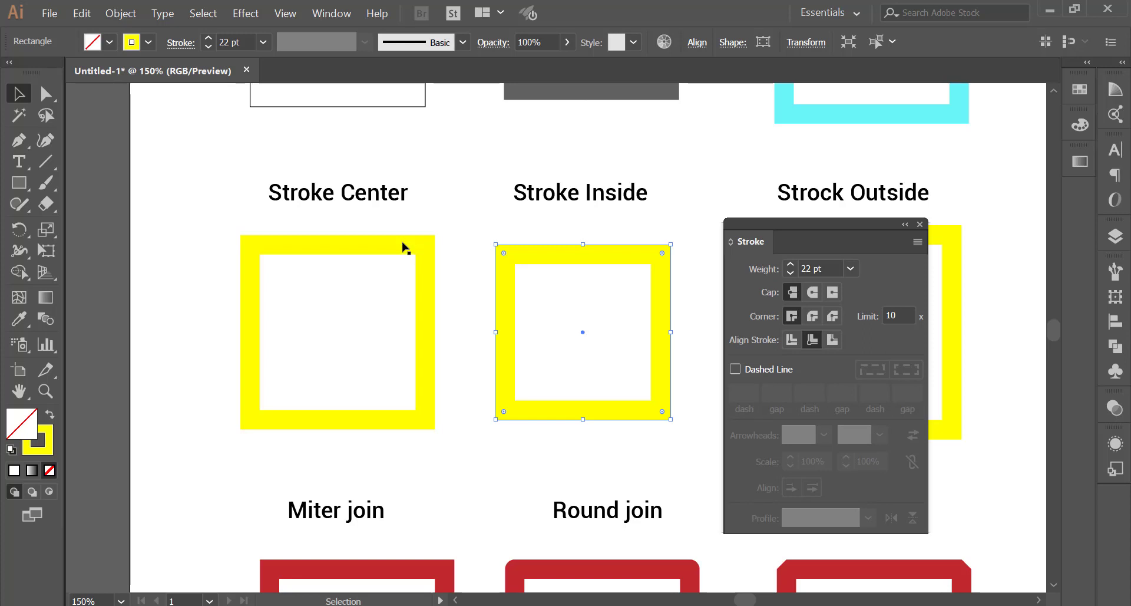
pyautogui.click(405, 247)
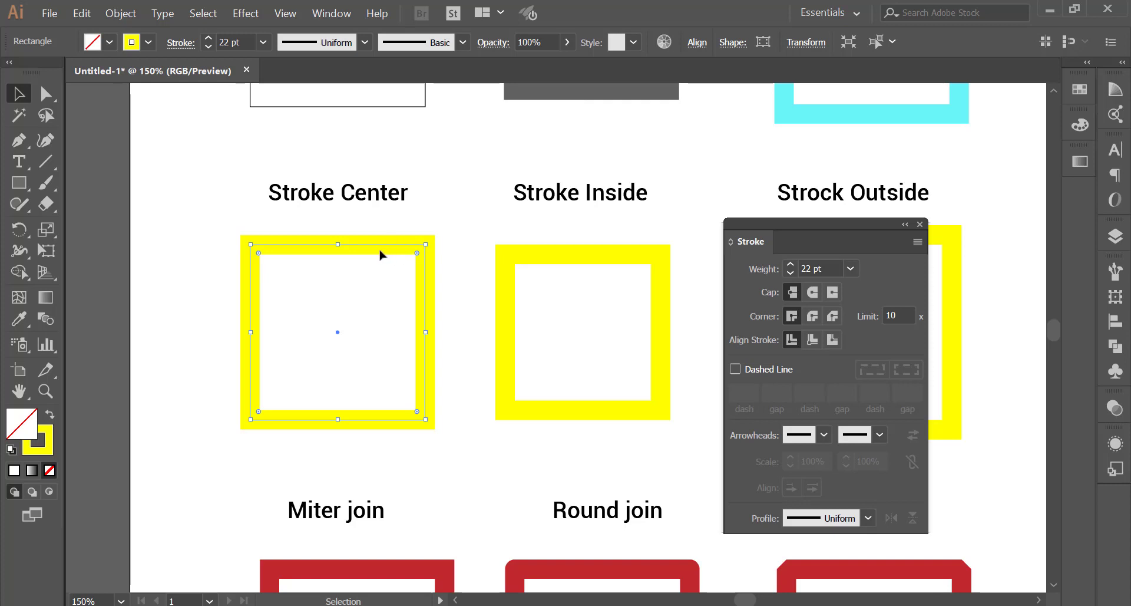
pyautogui.moveTo(470, 234); pyautogui.dragTo(553, 318)
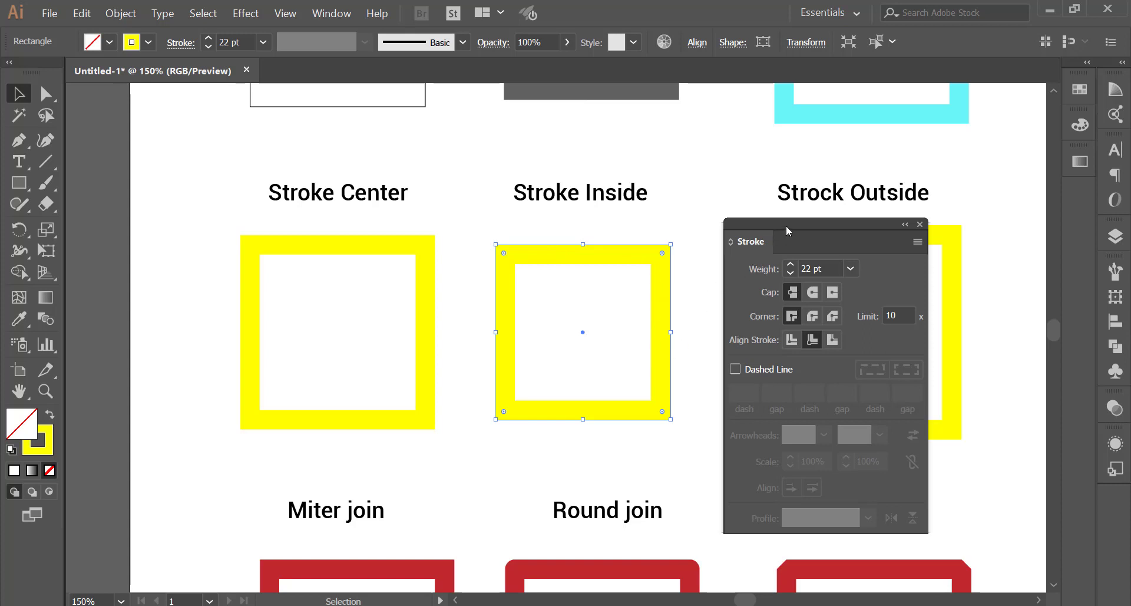
pyautogui.moveTo(786, 226)
pyautogui.mouseDown()
pyautogui.moveTo(444, 214)
pyautogui.moveTo(452, 220)
pyautogui.mouseUp()
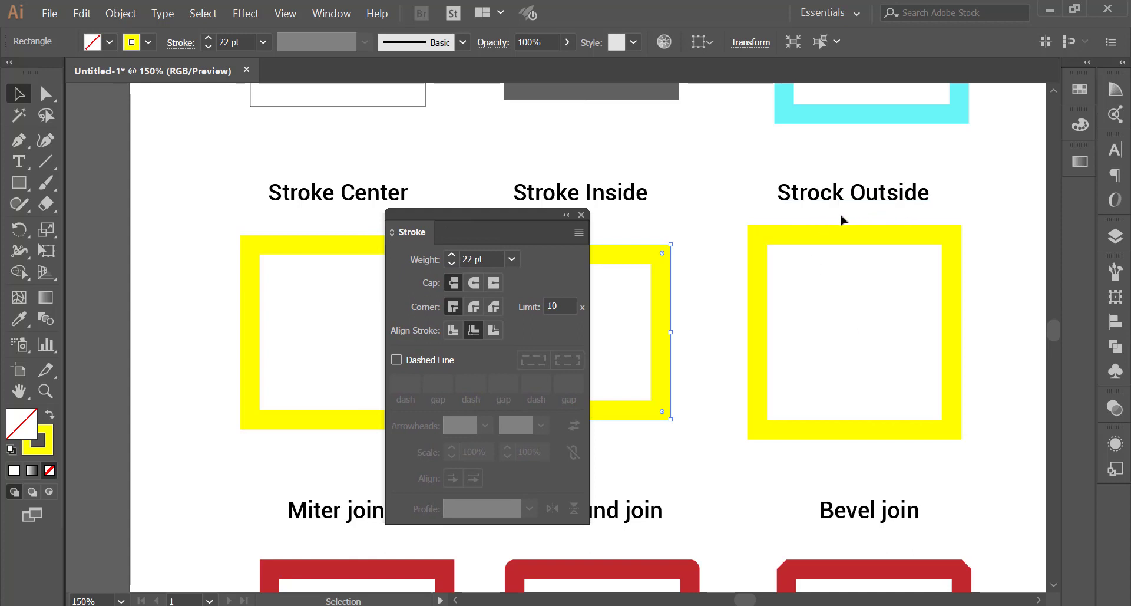
# Check Align Stroke on the Strock Outside and Stroke Inside squares, then move the Stroke panel lower-left
pyautogui.moveTo(714, 205); pyautogui.dragTo(823, 308)
pyautogui.moveTo(711, 197)
pyautogui.mouseDown()
pyautogui.moveTo(776, 304)
pyautogui.moveTo(824, 354)
pyautogui.mouseUp()
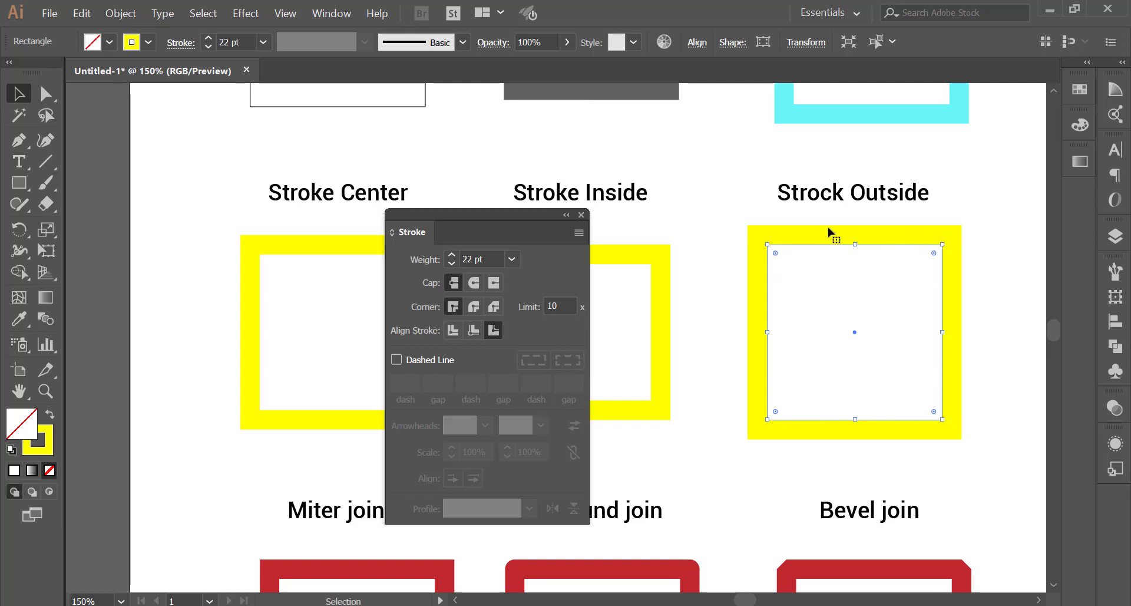
pyautogui.click(646, 285)
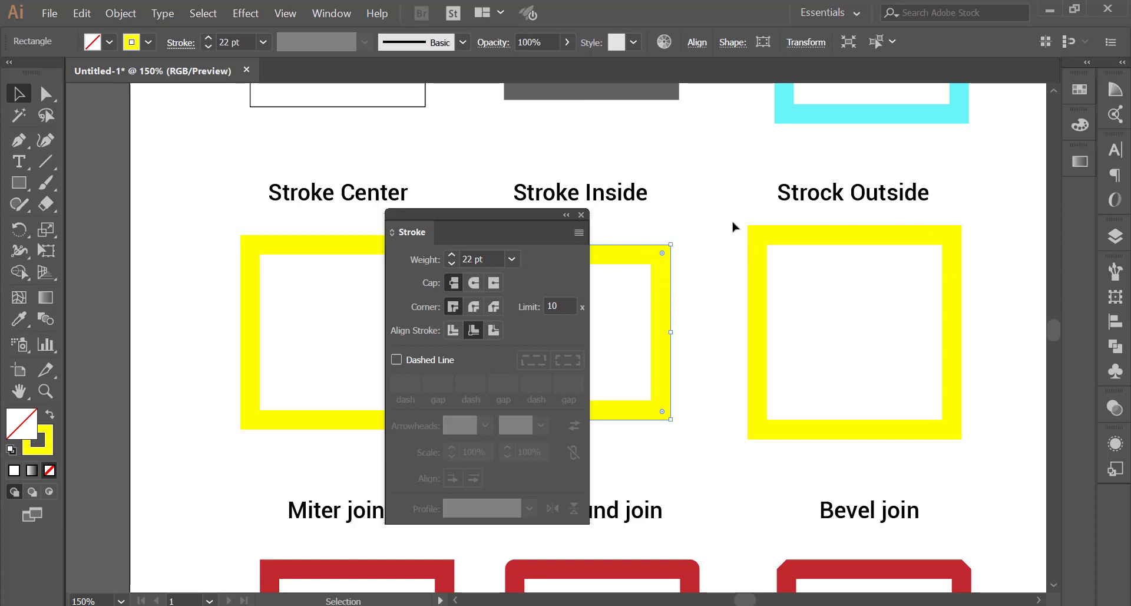
pyautogui.click(760, 239)
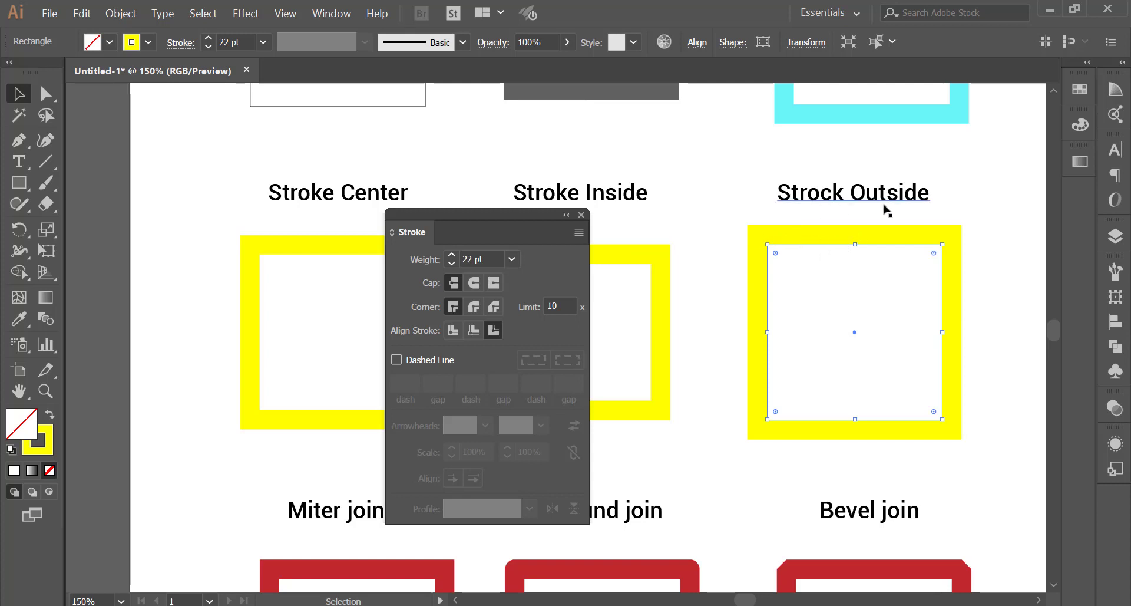
pyautogui.moveTo(547, 214)
pyautogui.mouseDown()
pyautogui.moveTo(231, 365)
pyautogui.moveTo(181, 357)
pyautogui.mouseUp()
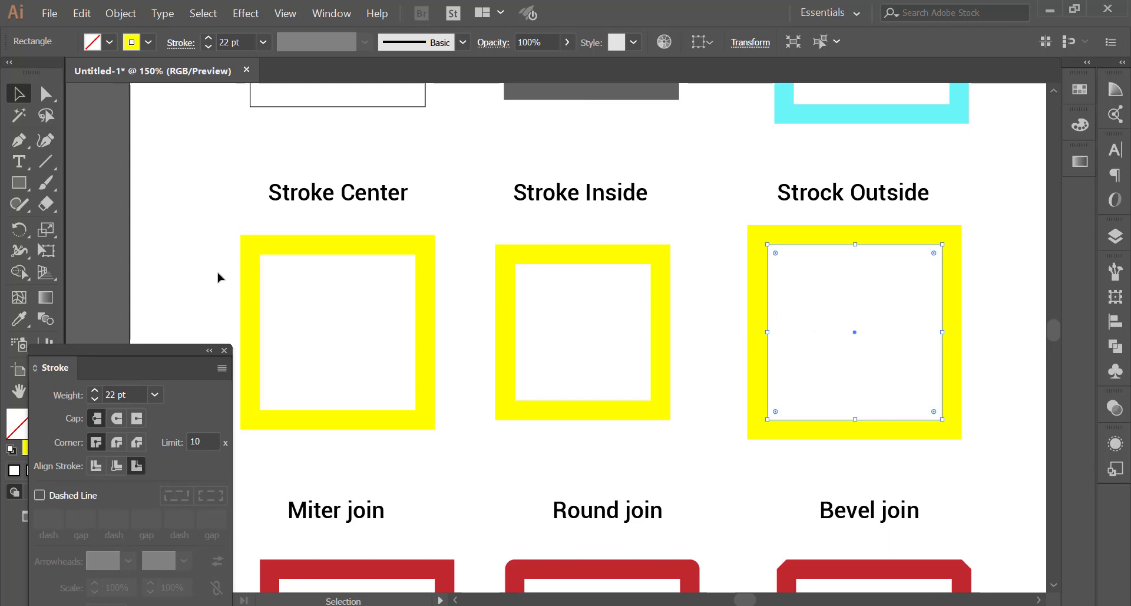
pyautogui.moveTo(205, 283); pyautogui.dragTo(993, 339)
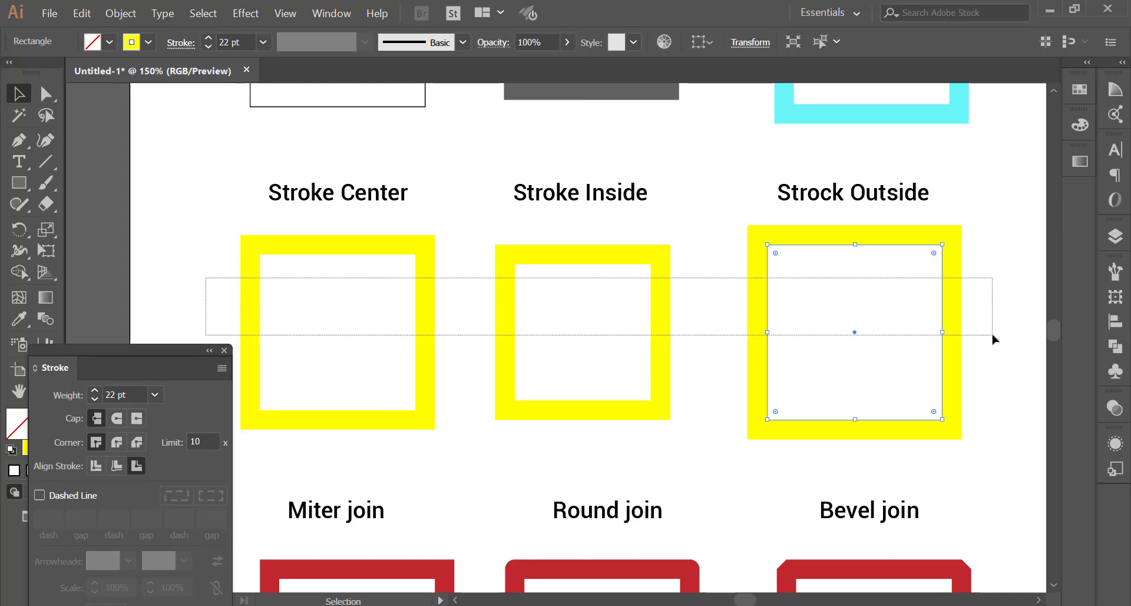
pyautogui.click(228, 279)
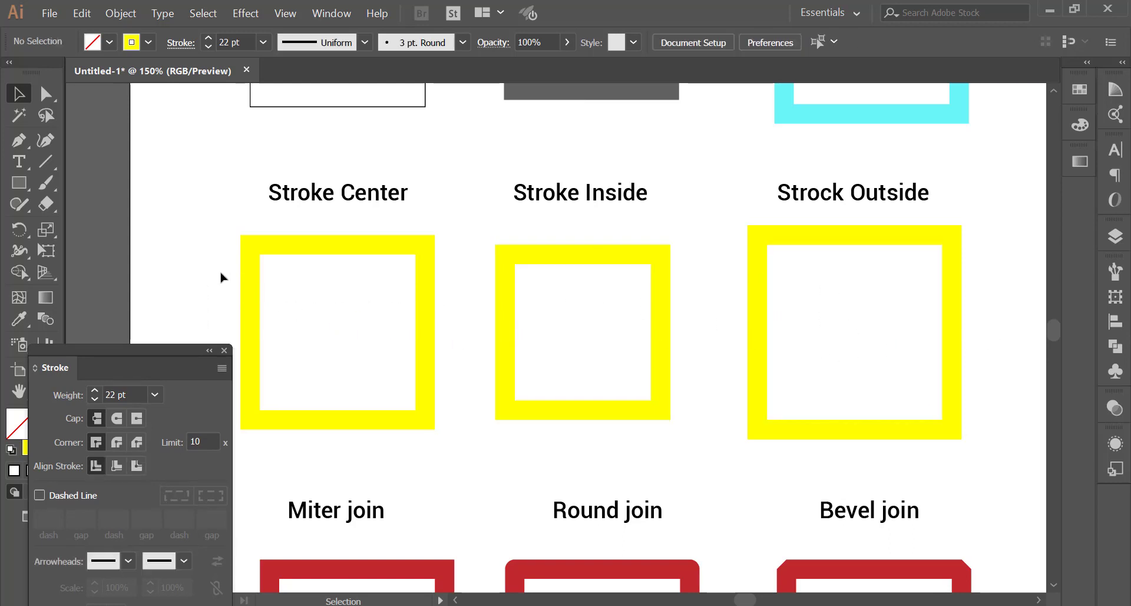
pyautogui.moveTo(208, 266); pyautogui.dragTo(990, 345)
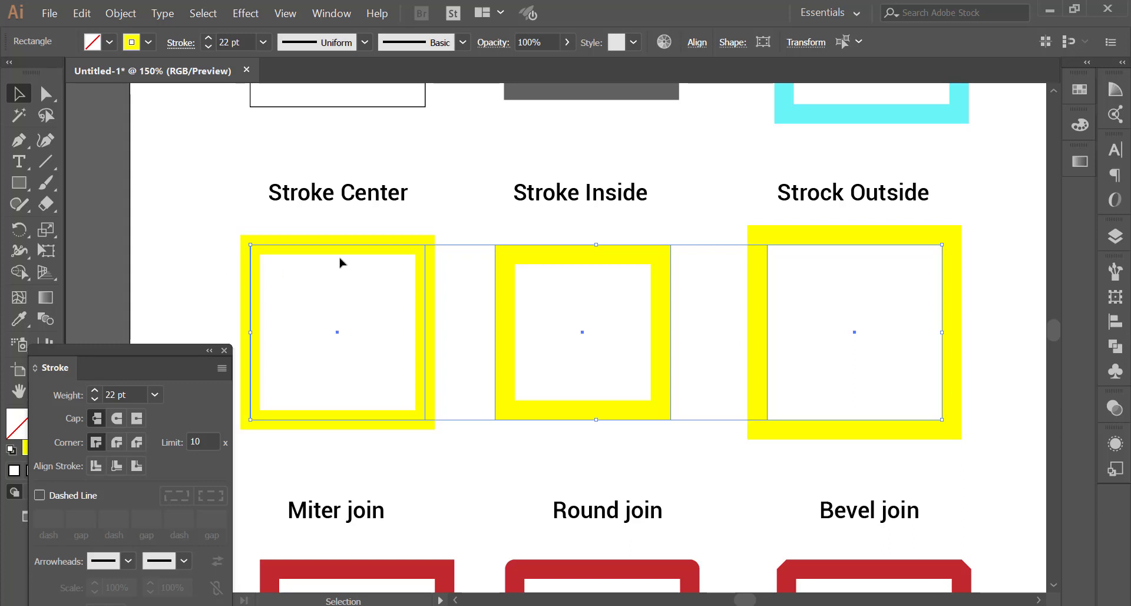
pyautogui.click(202, 237)
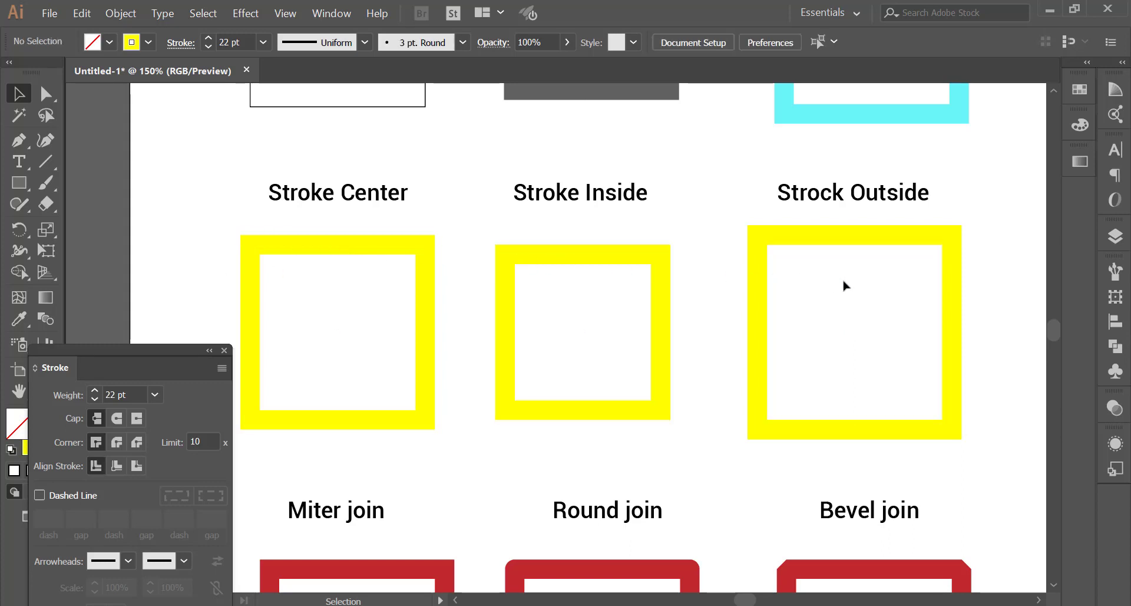
pyautogui.click(361, 245)
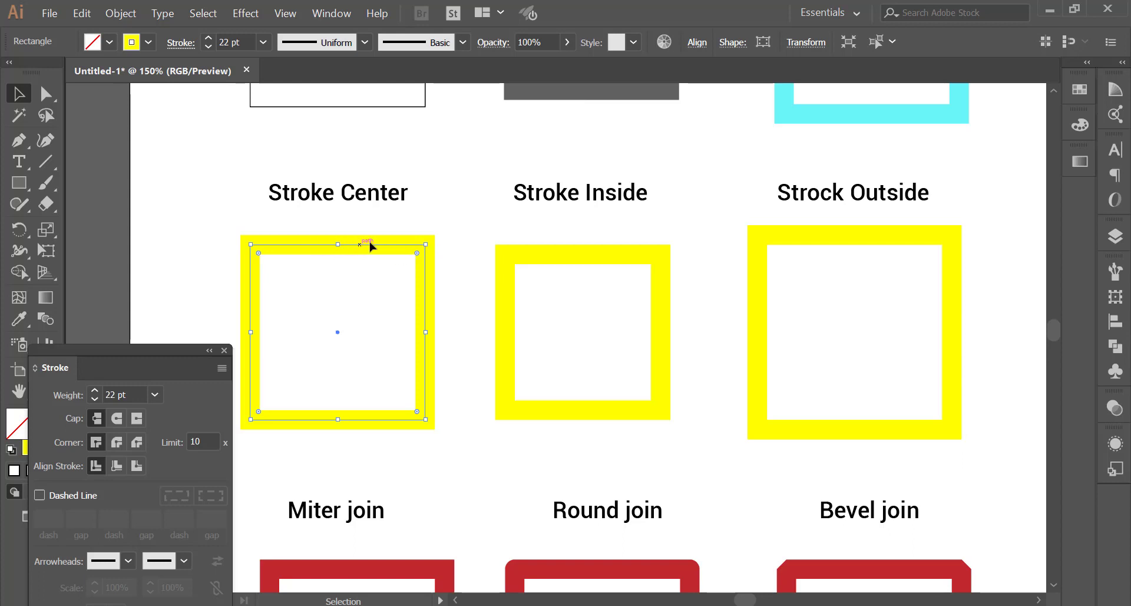
pyautogui.click(565, 255)
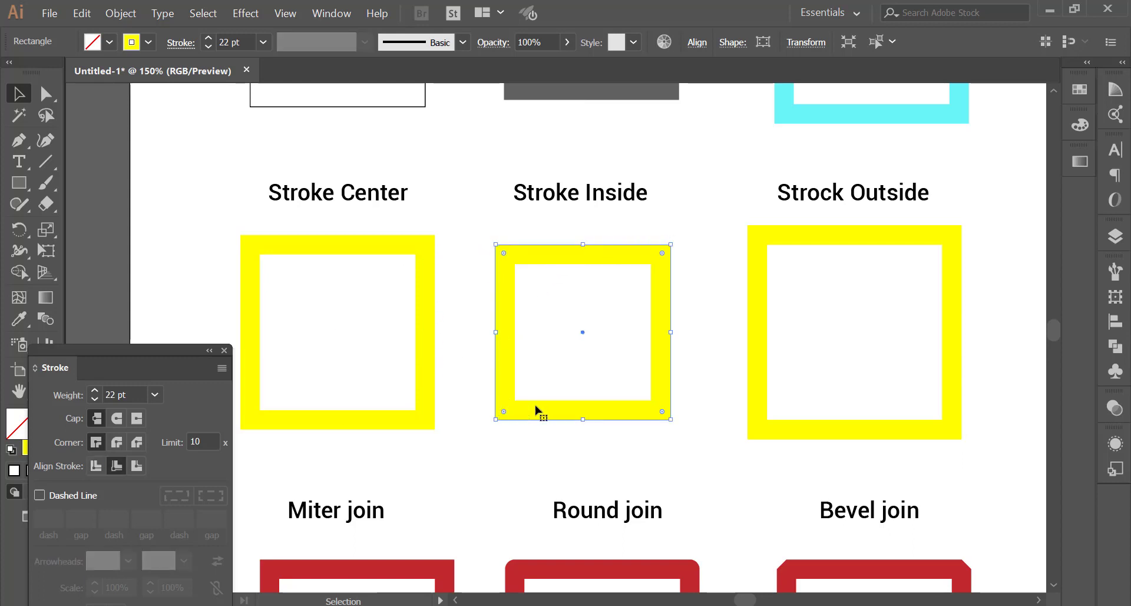
pyautogui.click(758, 238)
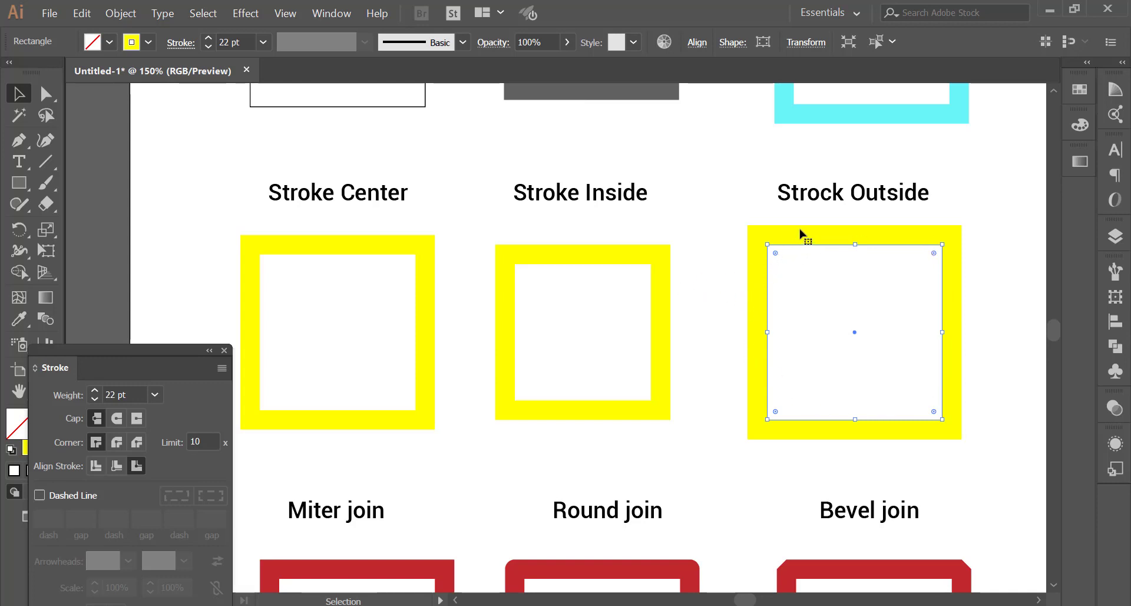
pyautogui.click(611, 255)
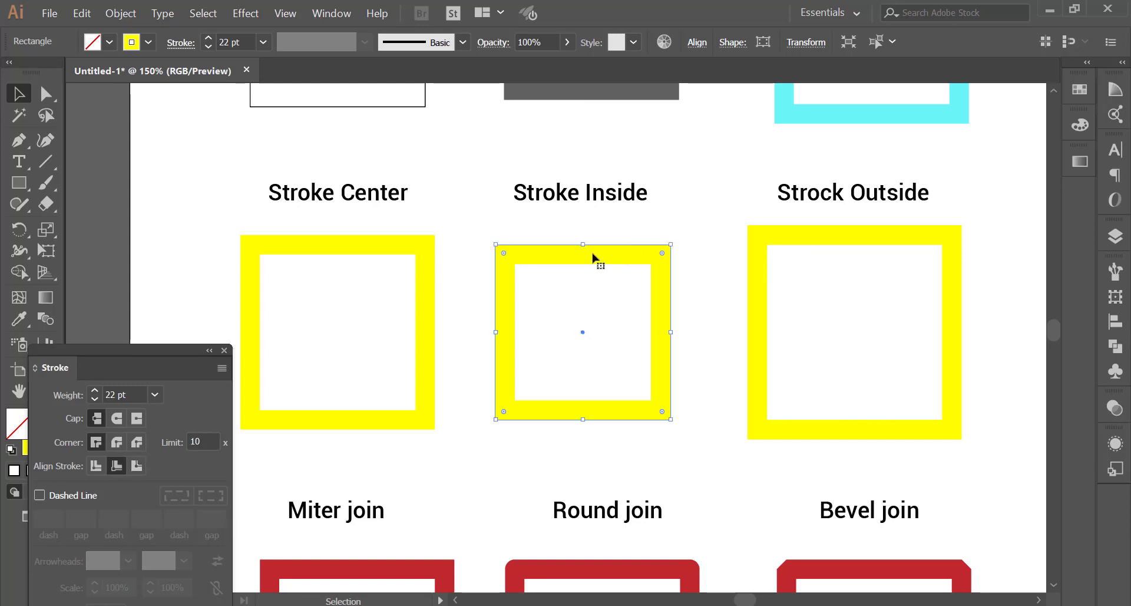
pyautogui.click(388, 247)
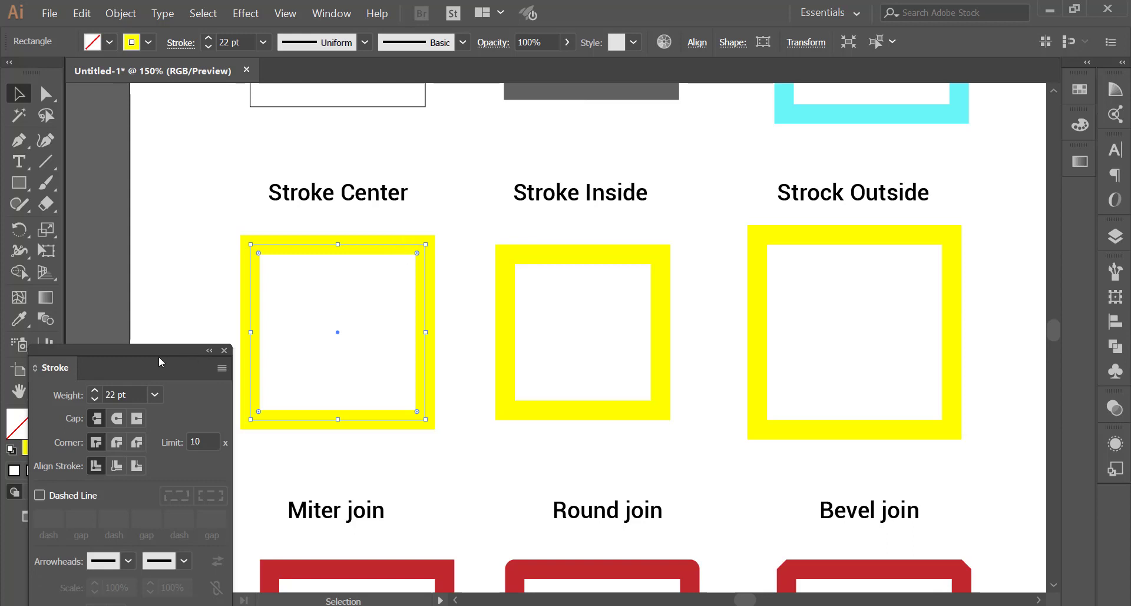
# Move the Stroke panel up and raise the Stroke Center square's yellow stroke to 47 pt
pyautogui.moveTo(159, 357); pyautogui.dragTo(161, 155)
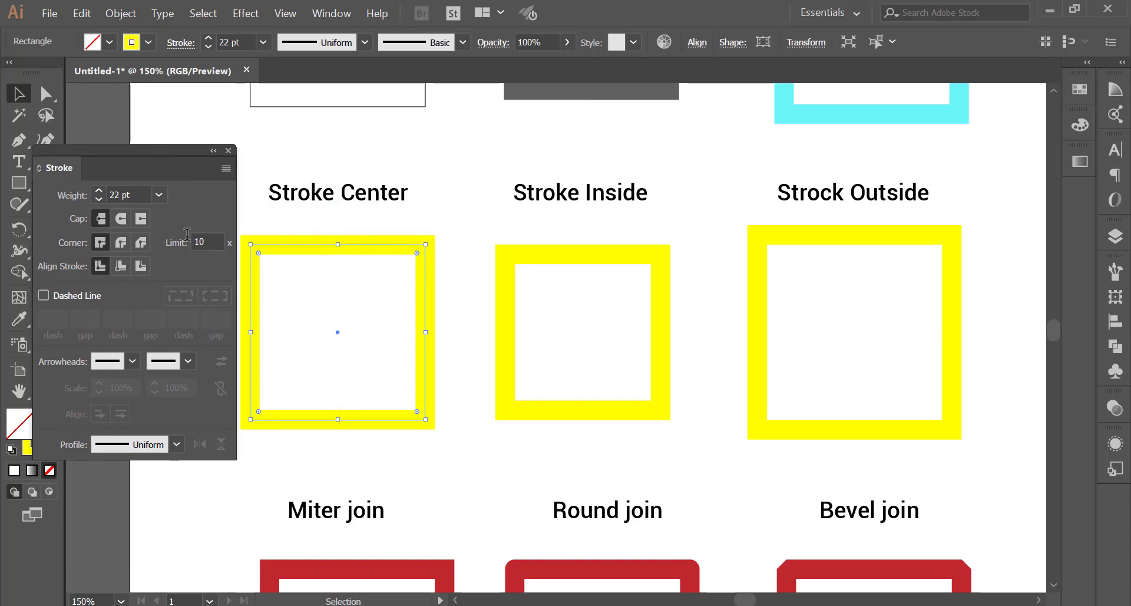
pyautogui.scroll(2, 134, 194)
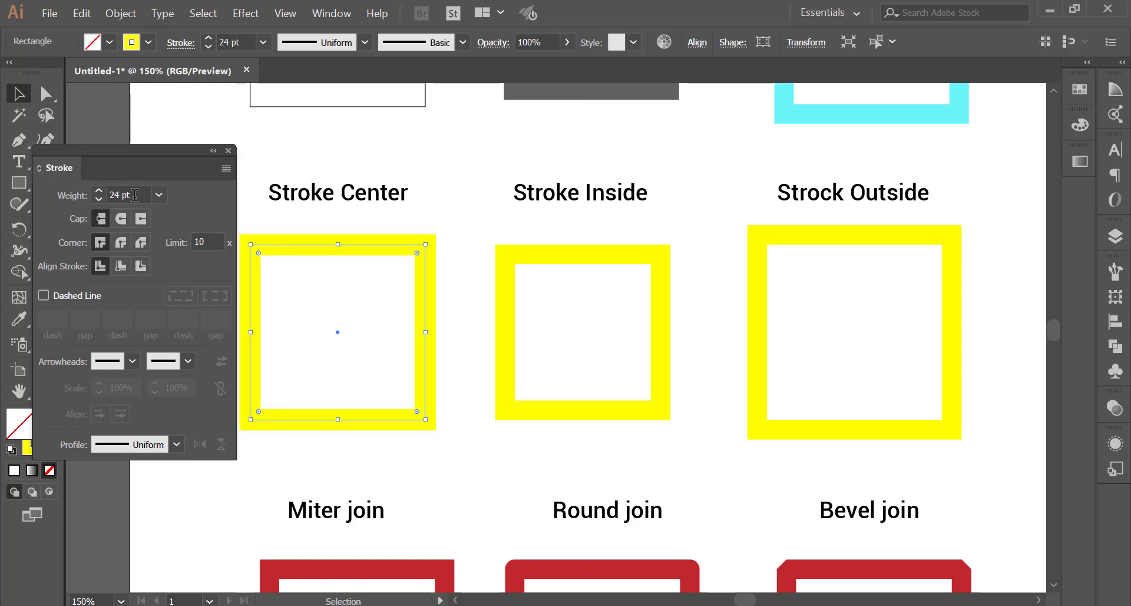
pyautogui.scroll(4, 134, 194)
pyautogui.scroll(5, 134, 194)
pyautogui.scroll(4, 135, 195)
pyautogui.scroll(5, 135, 195)
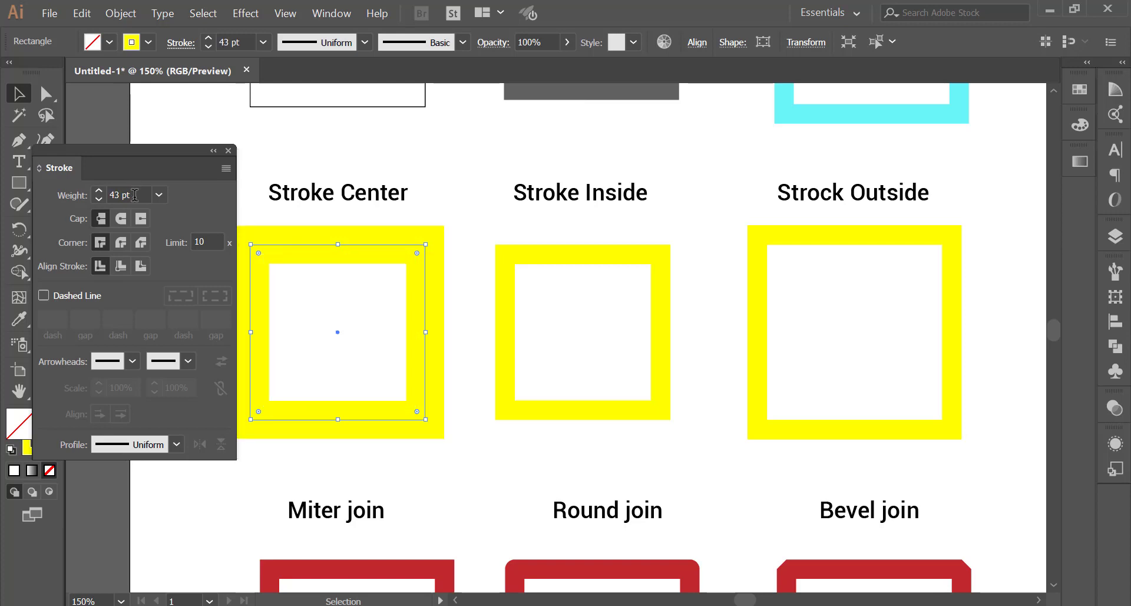
pyautogui.scroll(4, 134, 195)
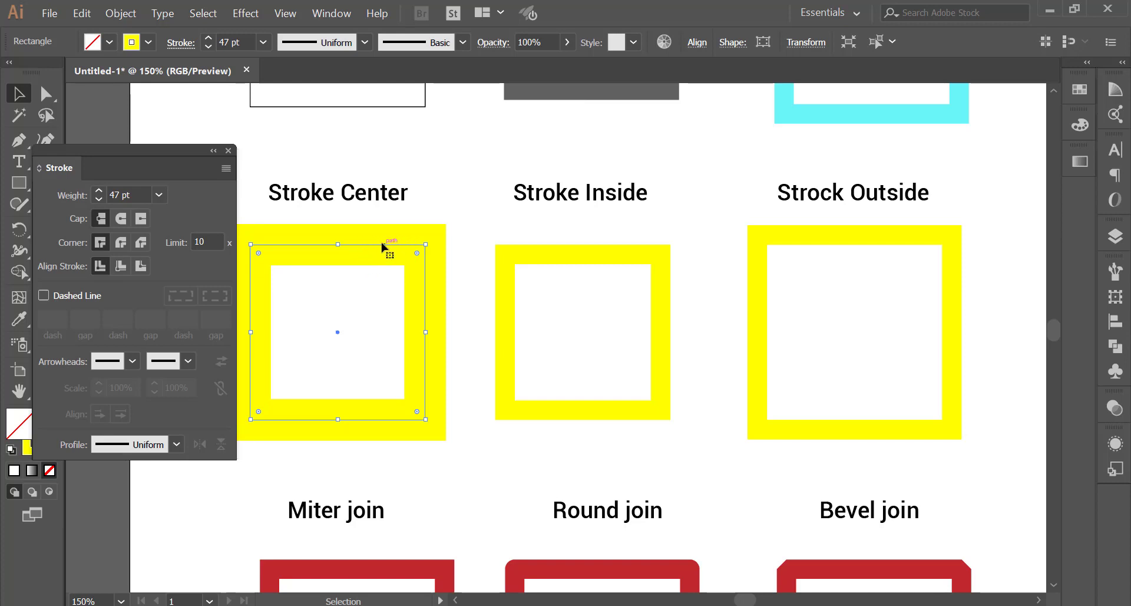
# Raise the Stroke Inside square's yellow stroke weight to 48 pt
pyautogui.click(528, 258)
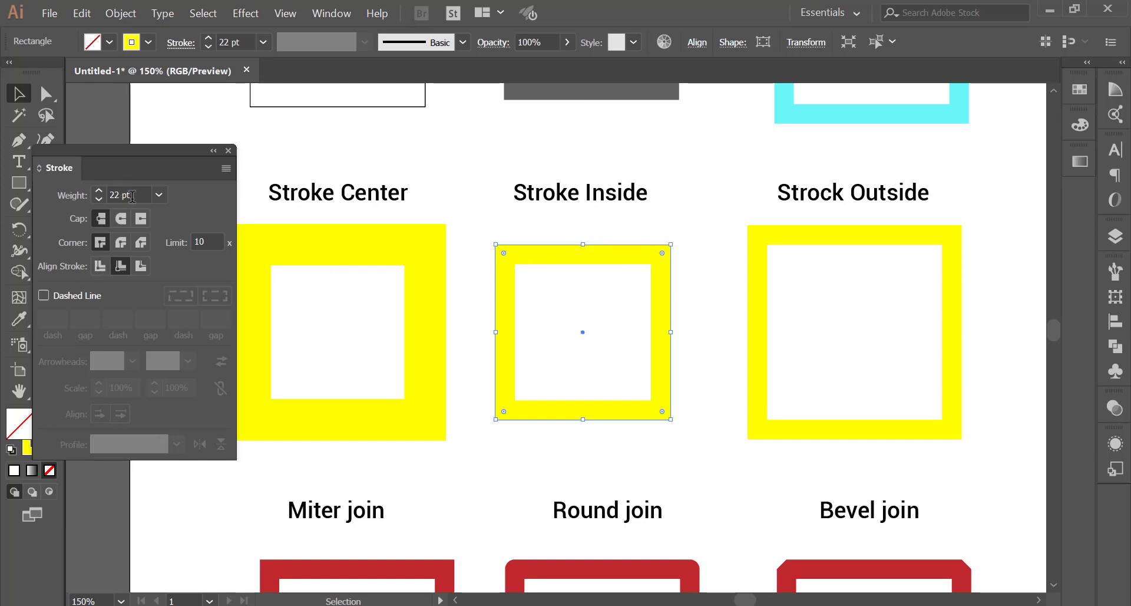
pyautogui.scroll(5, 132, 196)
pyautogui.scroll(4, 132, 197)
pyautogui.scroll(5, 132, 196)
pyautogui.scroll(4, 131, 196)
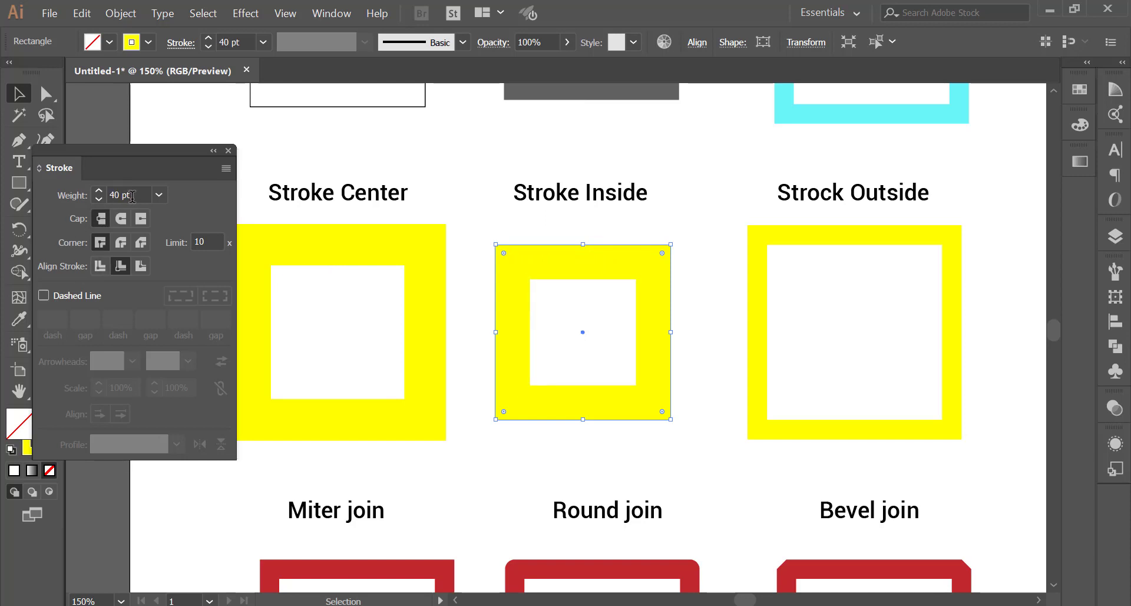
pyautogui.scroll(8, 132, 196)
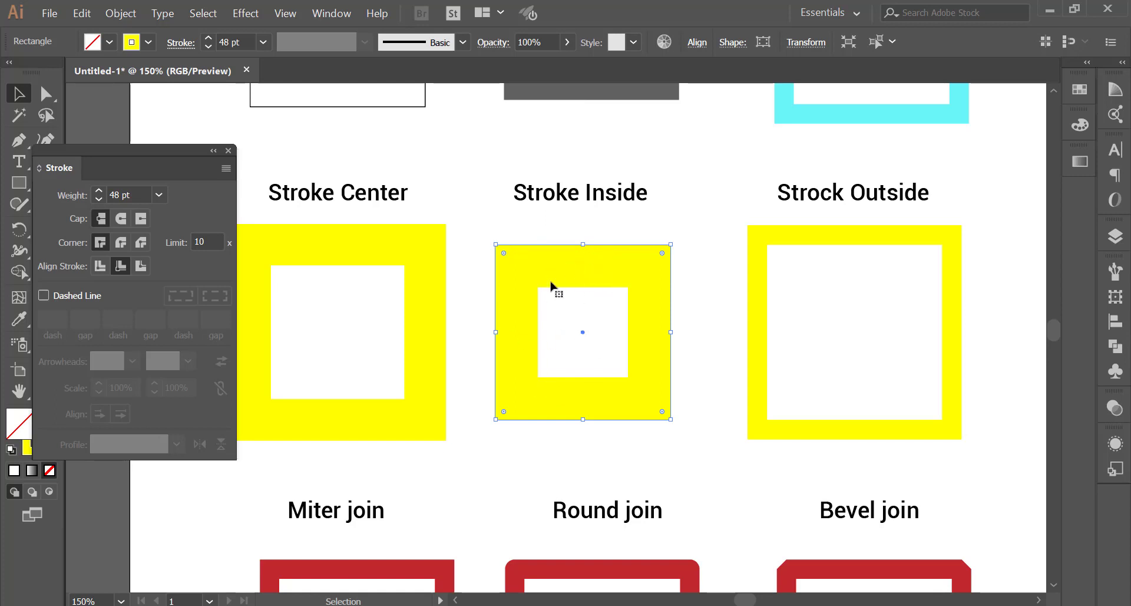
# Set the Strock Outside square's yellow stroke weight to 43 pt
pyautogui.moveTo(720, 224); pyautogui.dragTo(811, 316)
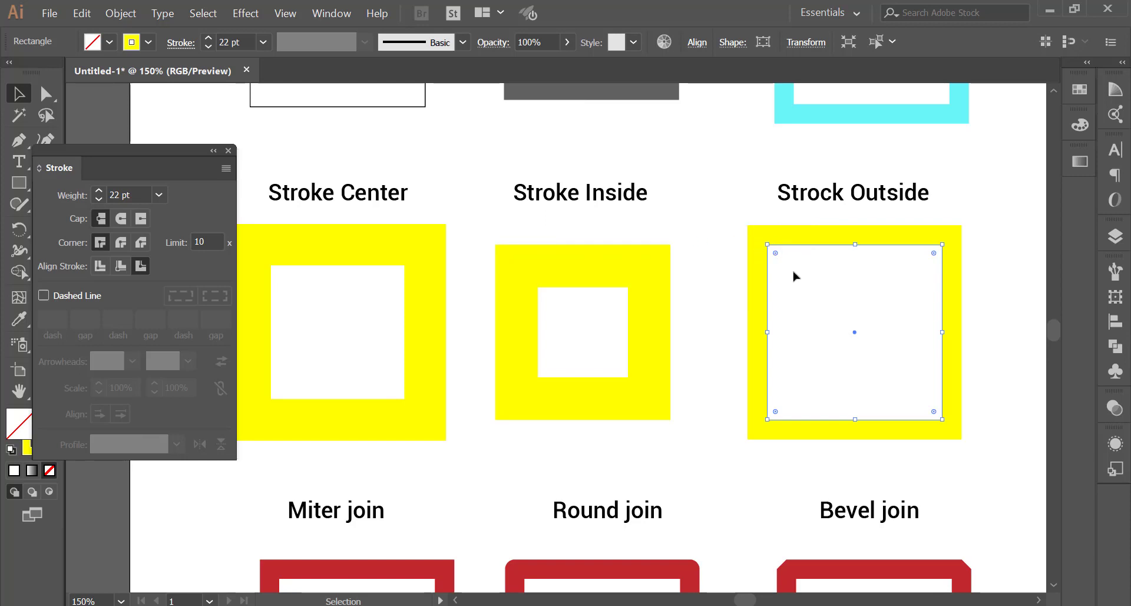
pyautogui.scroll(6, 128, 193)
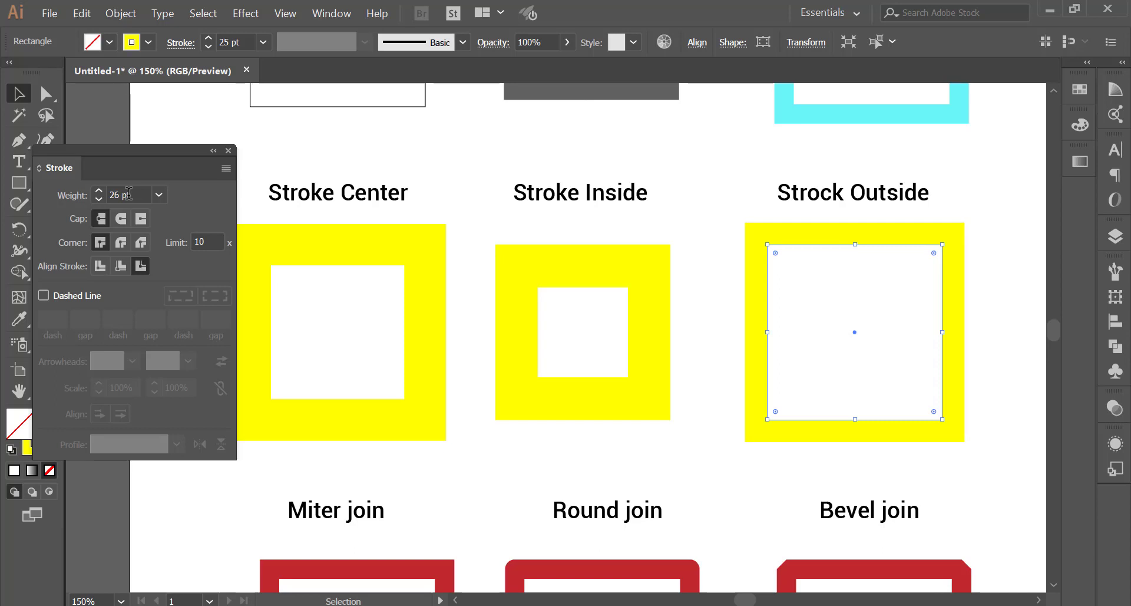
pyautogui.scroll(5, 129, 193)
pyautogui.scroll(5, 128, 193)
pyautogui.scroll(2, 128, 193)
pyautogui.scroll(1, 129, 193)
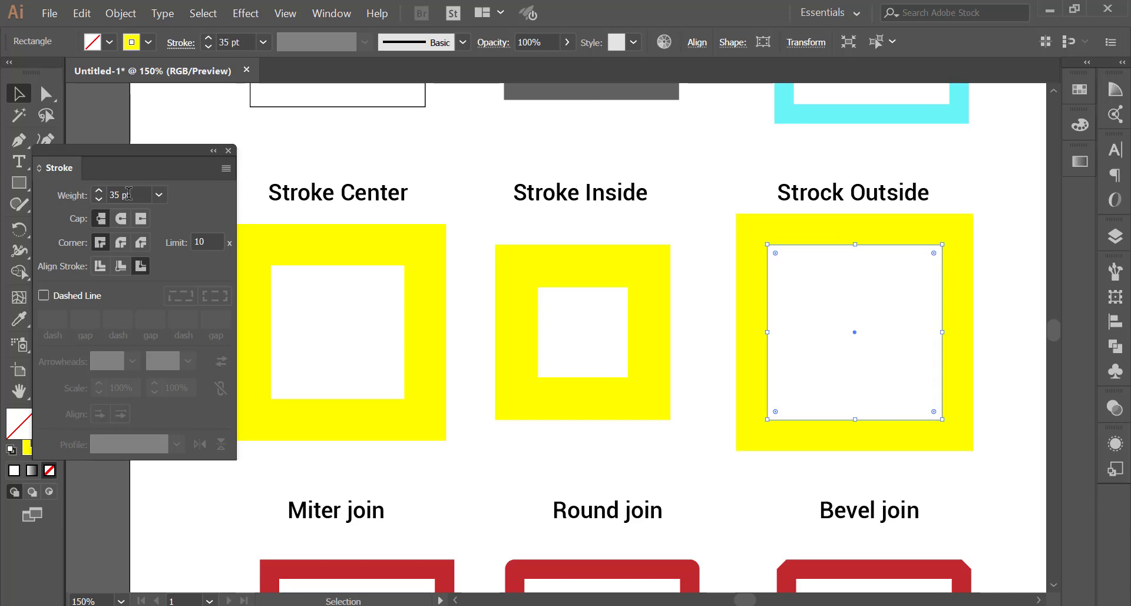
pyautogui.scroll(1, 129, 193)
pyautogui.scroll(1, 129, 194)
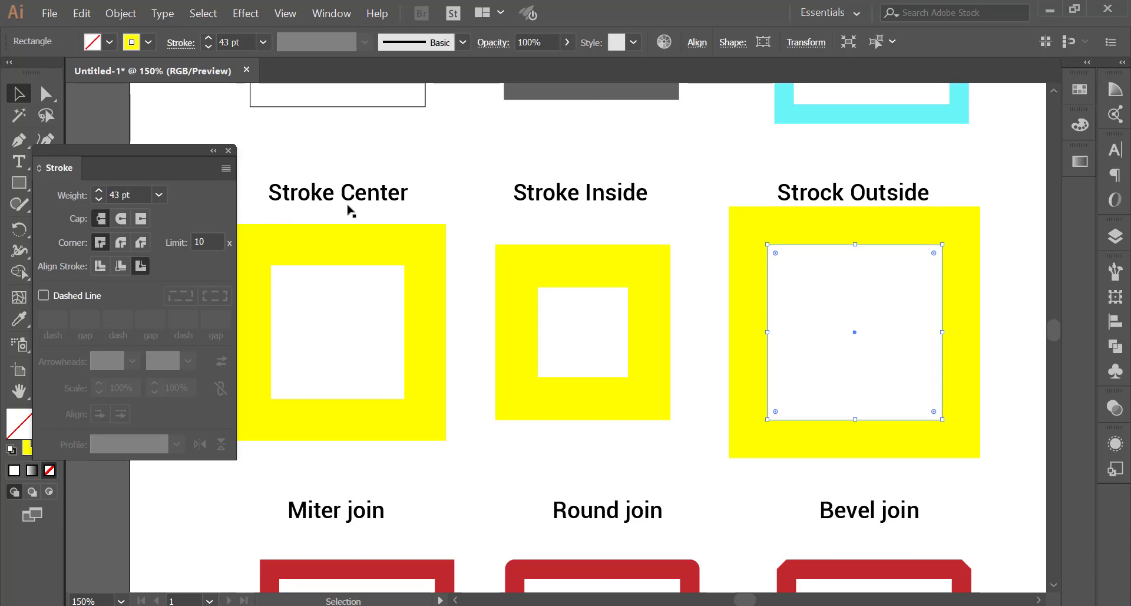
pyautogui.scroll(-1, 465, 390)
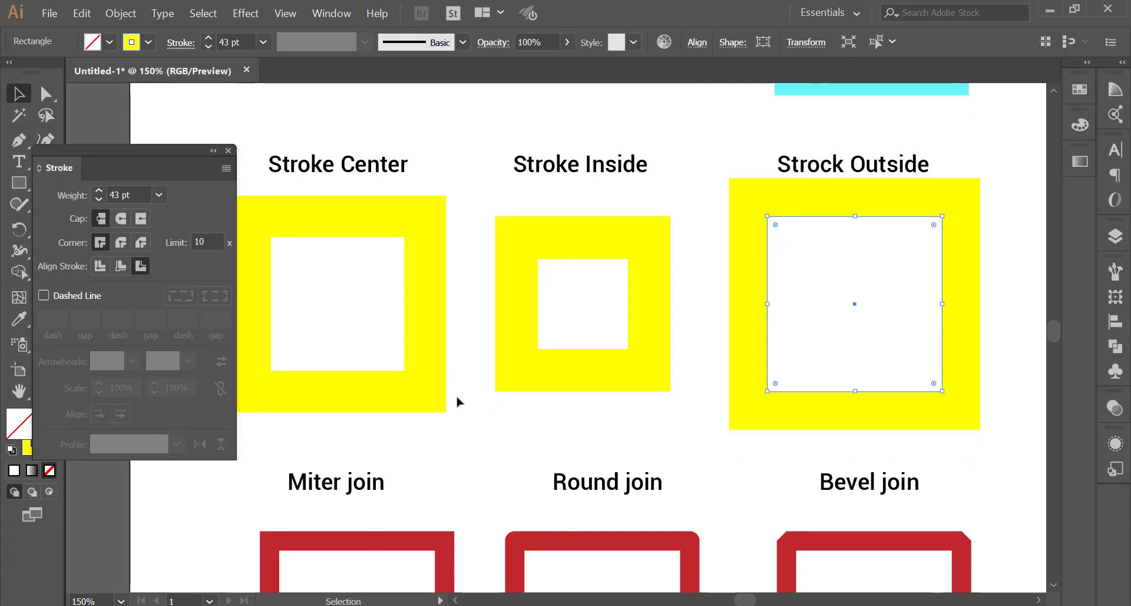
pyautogui.scroll(-1, 457, 401)
pyautogui.scroll(-2, 457, 405)
pyautogui.scroll(-3, 448, 395)
pyautogui.scroll(-1, 425, 380)
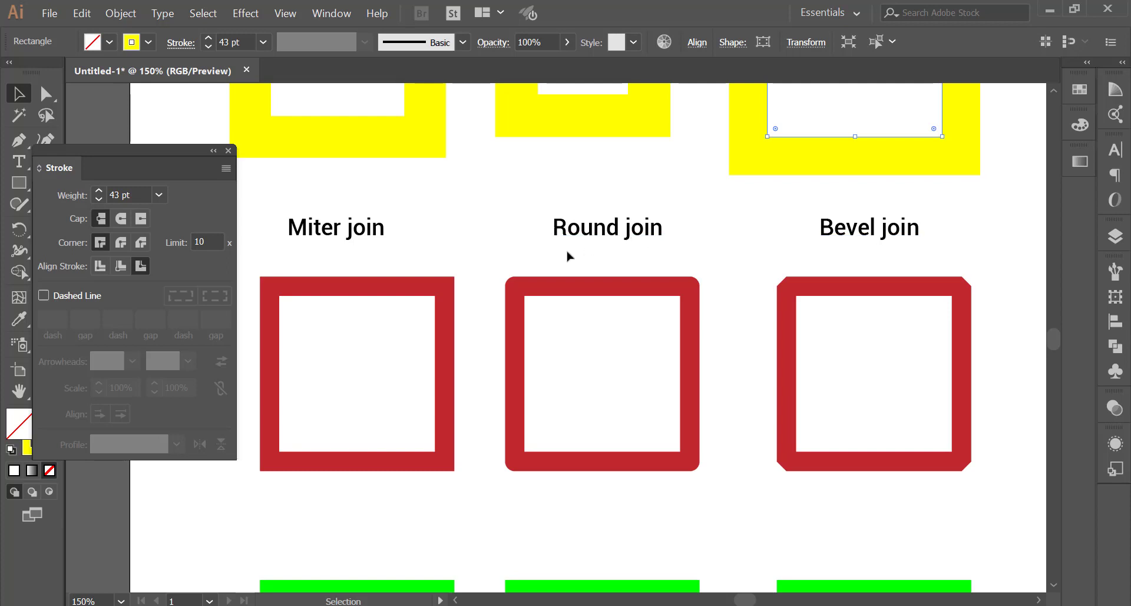
# Compare miter and round corners on the middle red square, leaving it on Round join
pyautogui.click(325, 293)
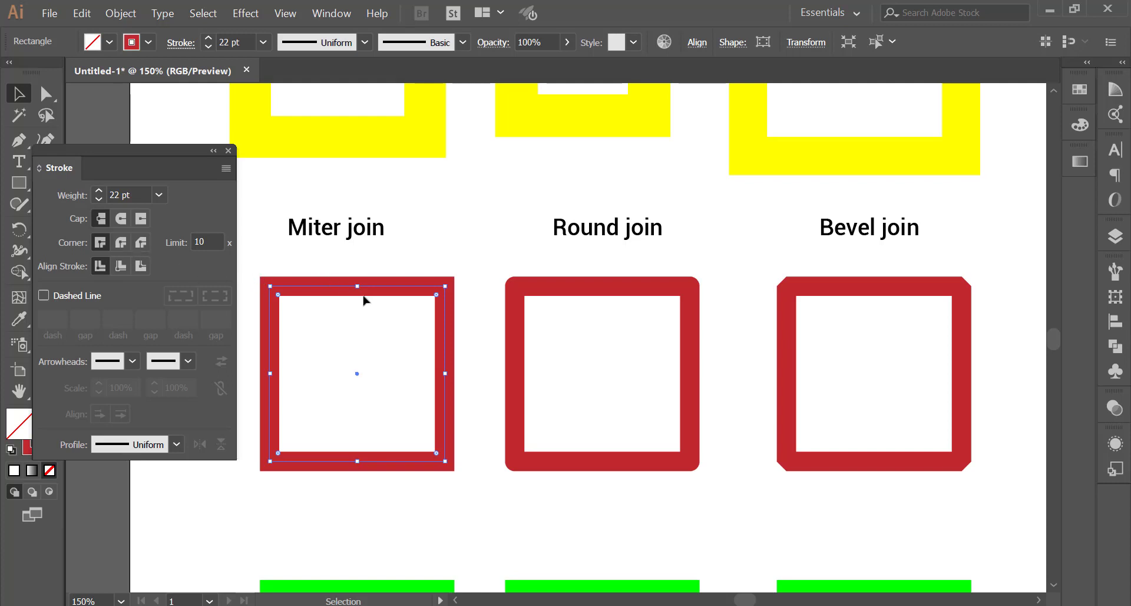
pyautogui.click(510, 293)
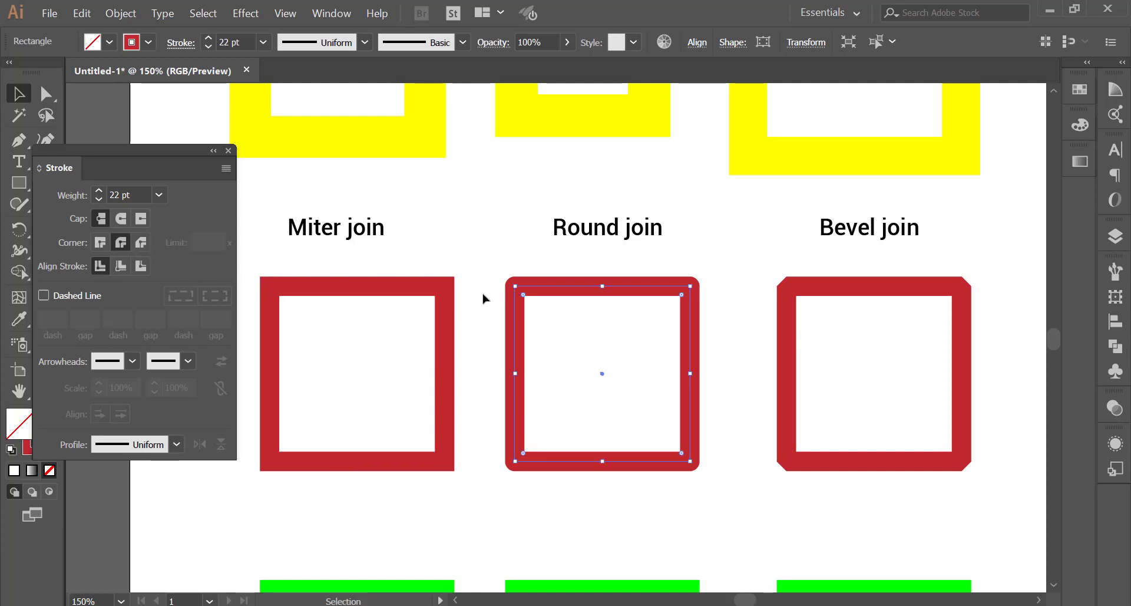
pyautogui.click(478, 257)
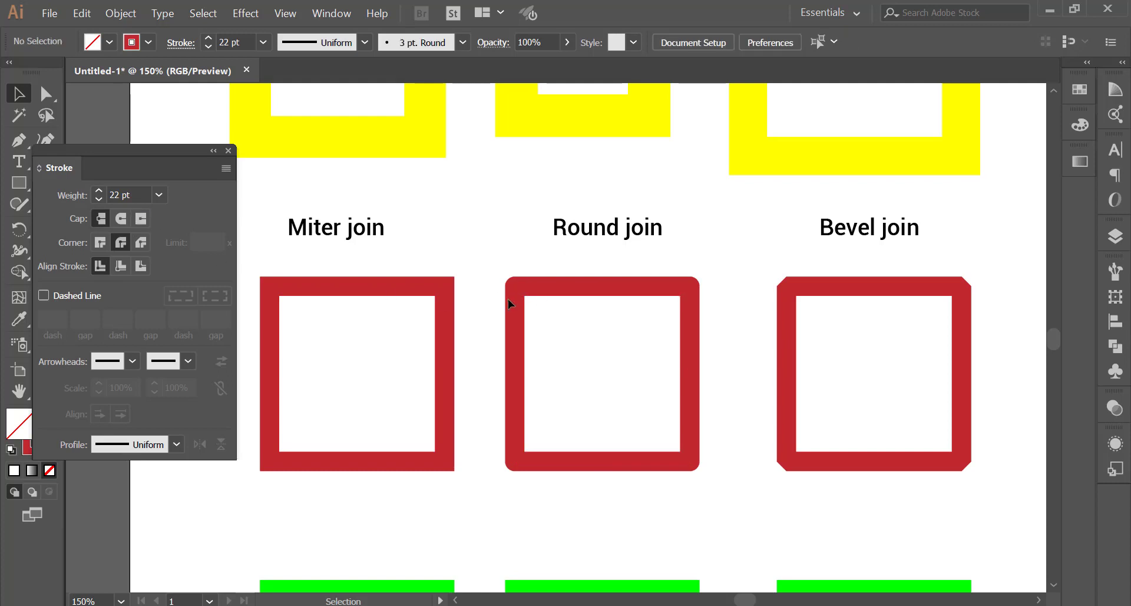
pyautogui.click(288, 289)
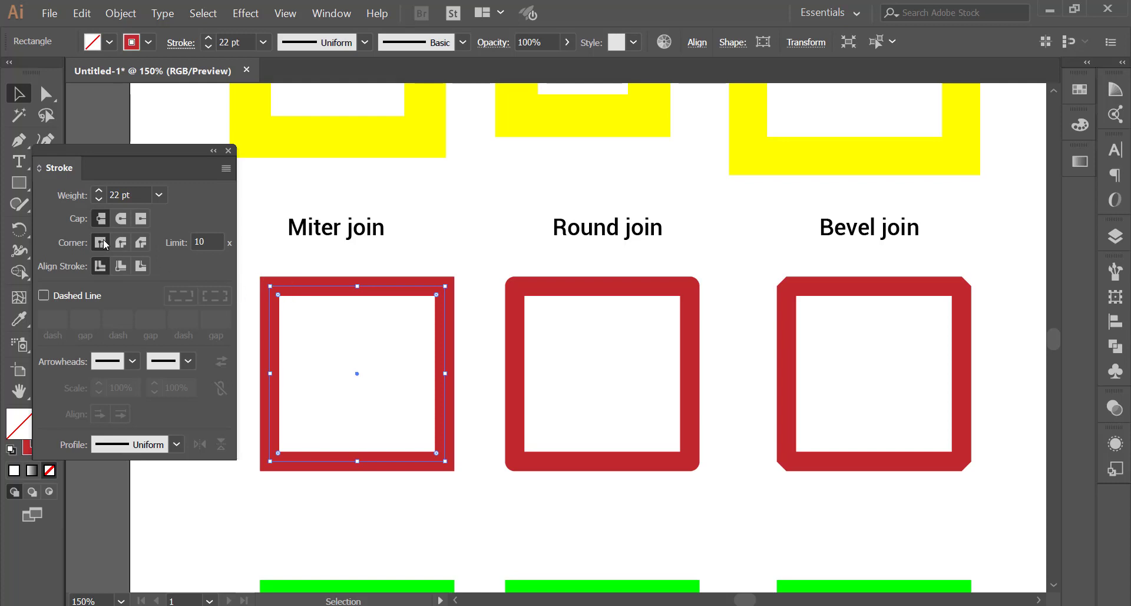
pyautogui.click(517, 295)
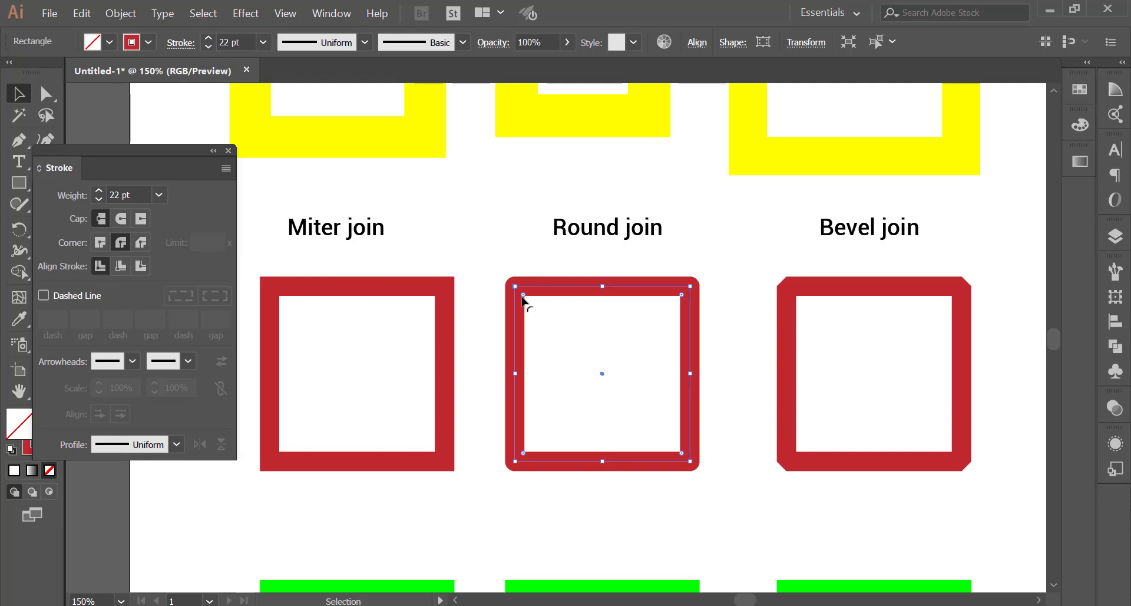
pyautogui.click(102, 239)
pyautogui.click(497, 348)
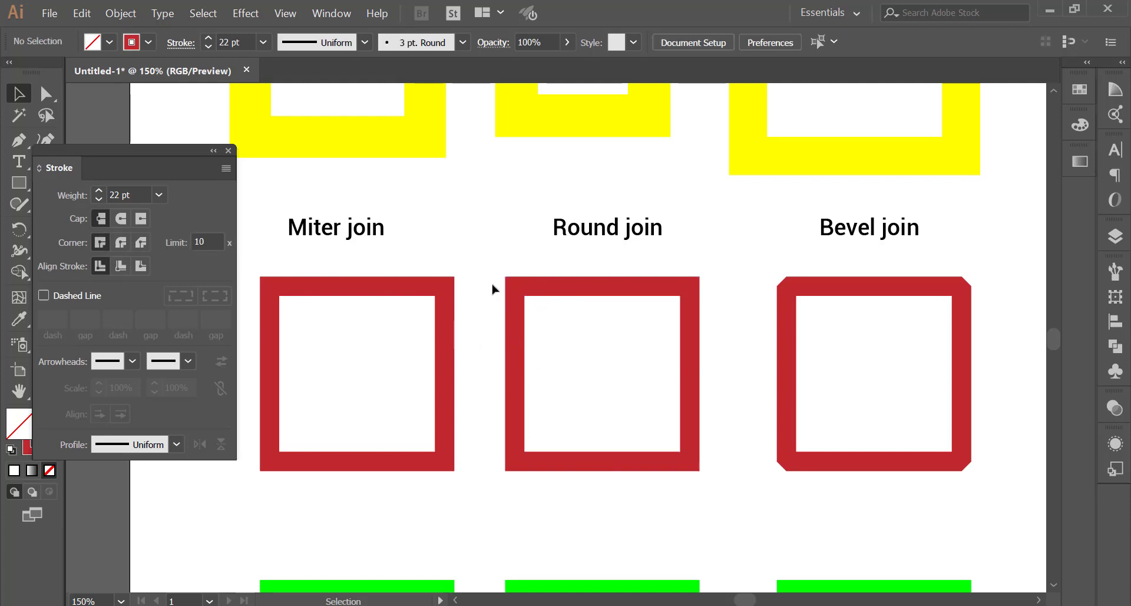
pyautogui.click(578, 348)
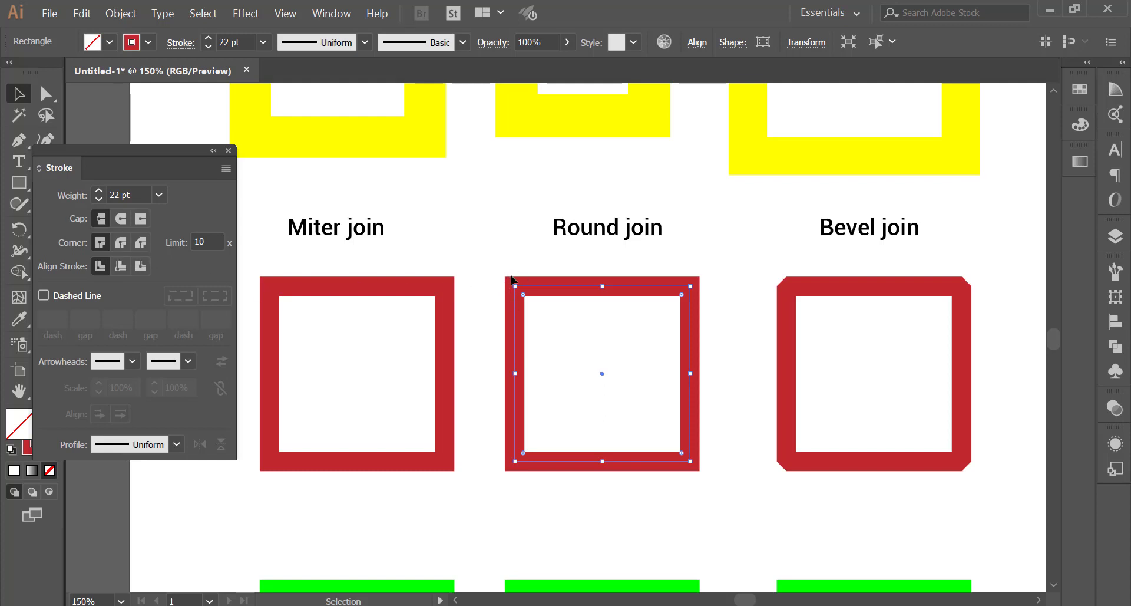
pyautogui.click(121, 243)
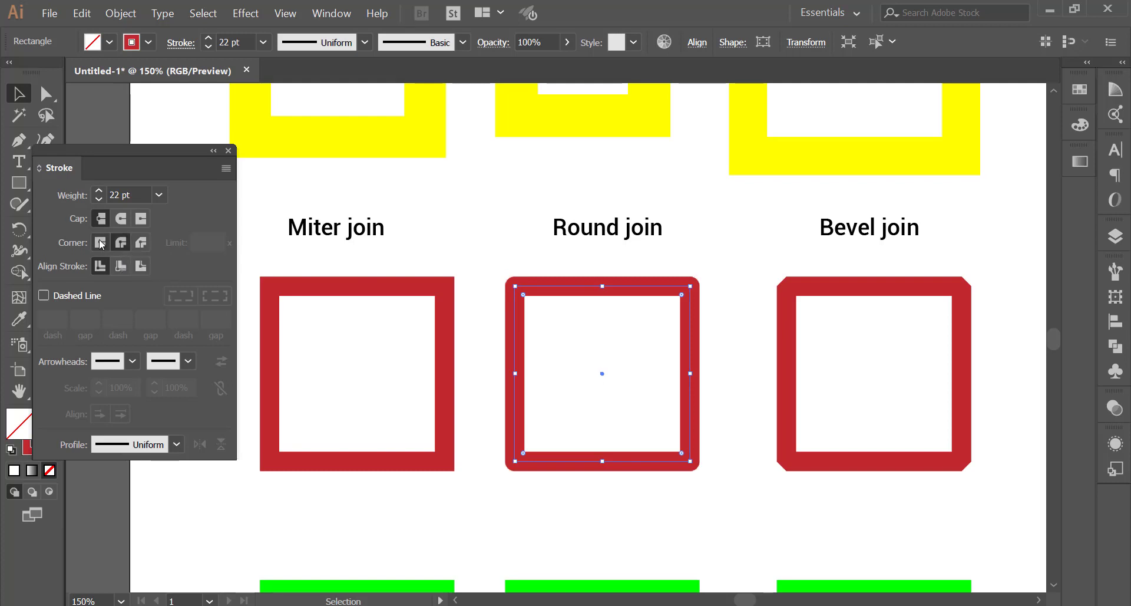
pyautogui.click(101, 244)
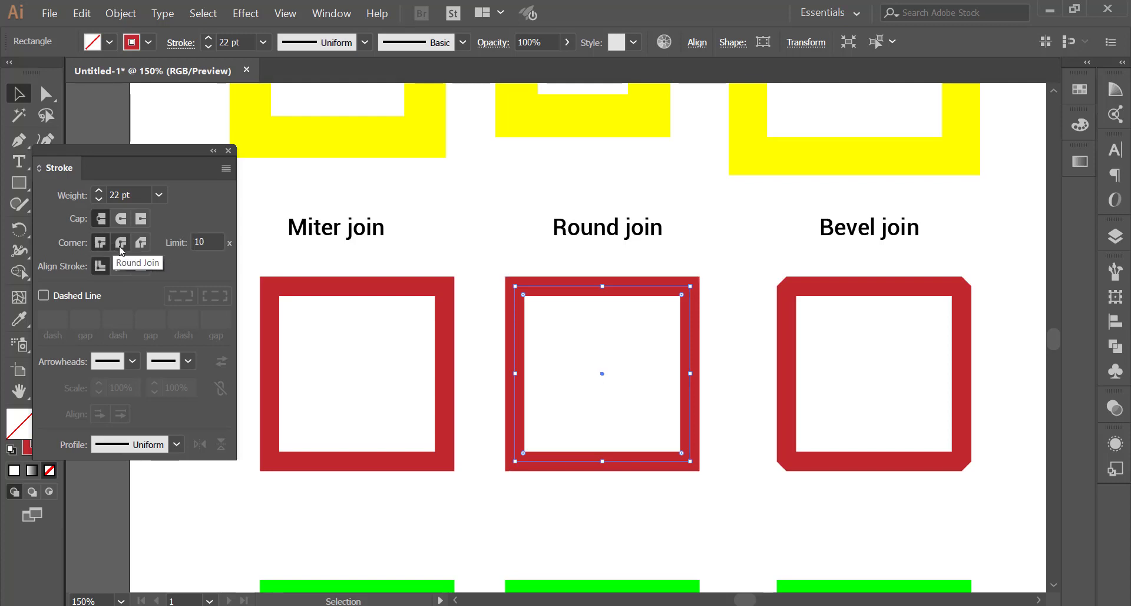
pyautogui.click(121, 243)
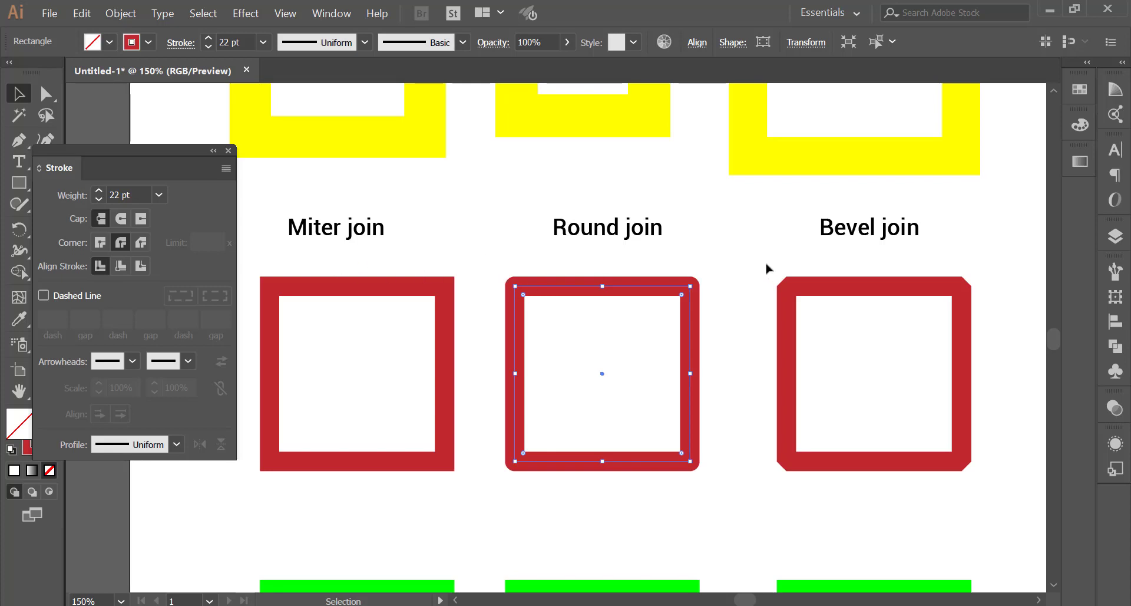
# Toggle the right red square between miter and bevel, leaving it on Bevel join
pyautogui.moveTo(767, 269)
pyautogui.mouseDown()
pyautogui.moveTo(889, 384)
pyautogui.moveTo(792, 361)
pyautogui.mouseUp()
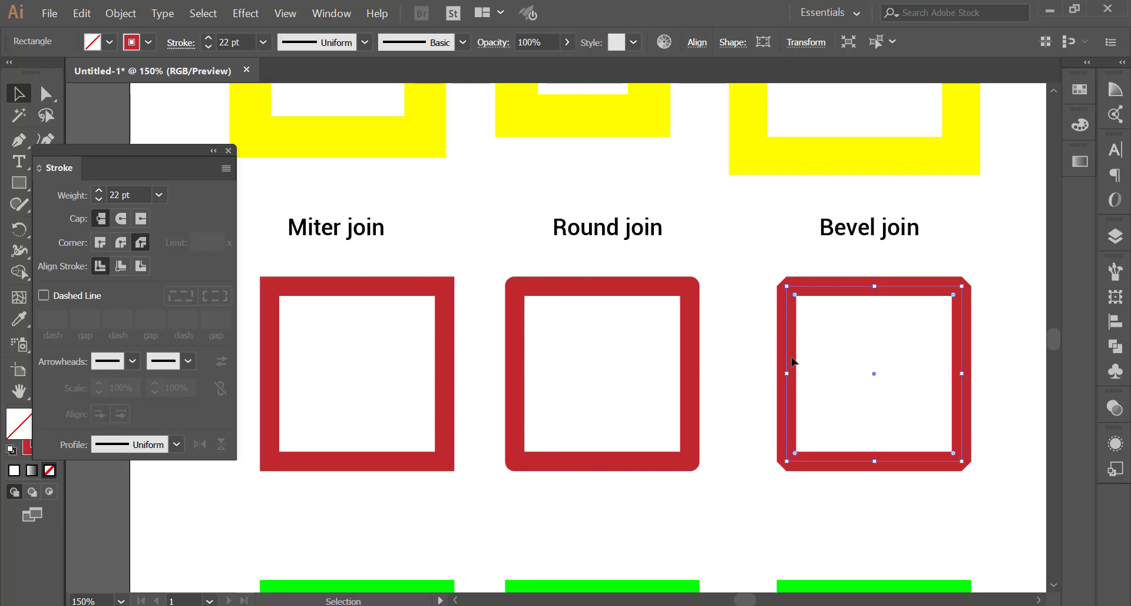
pyautogui.click(99, 243)
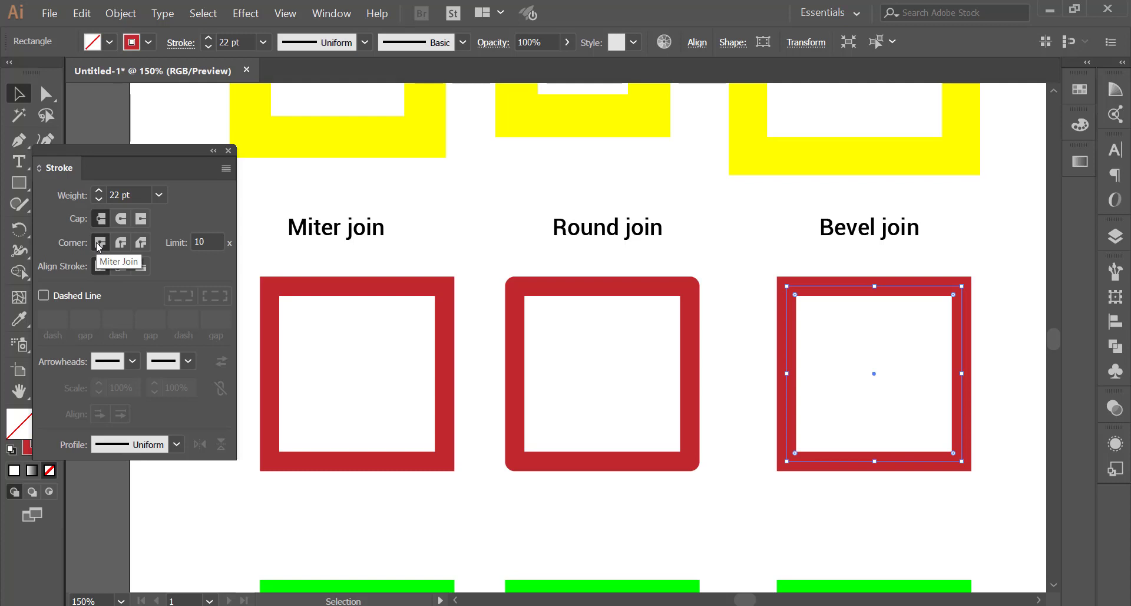
pyautogui.click(142, 243)
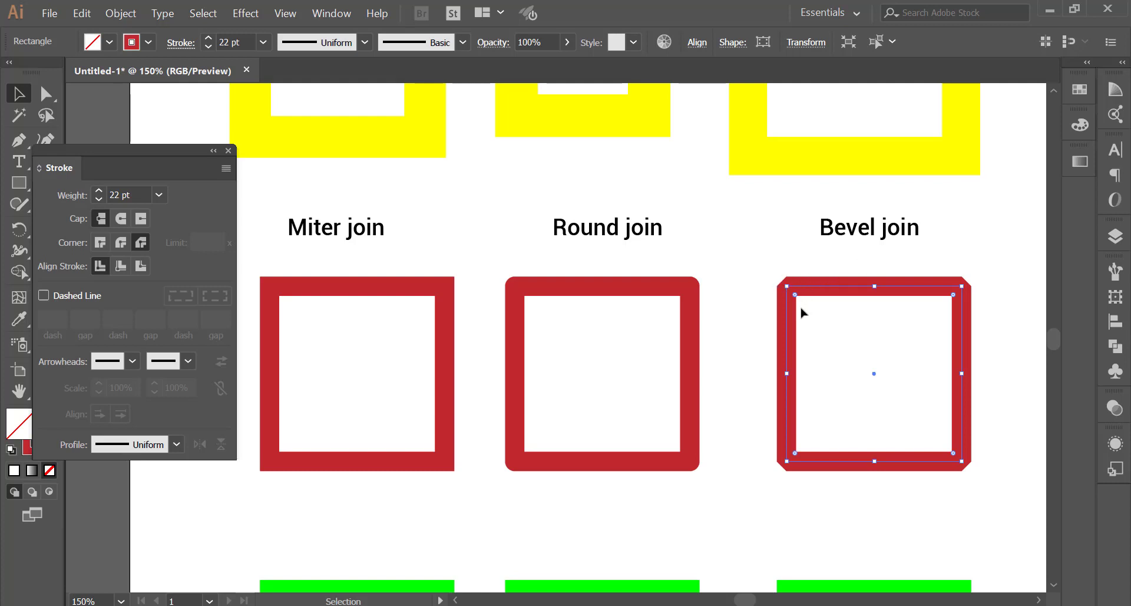
# Select all three green squares and set their stroke weight to 25 pt
pyautogui.scroll(-2, 543, 379)
pyautogui.scroll(-1, 540, 377)
pyautogui.scroll(-2, 539, 375)
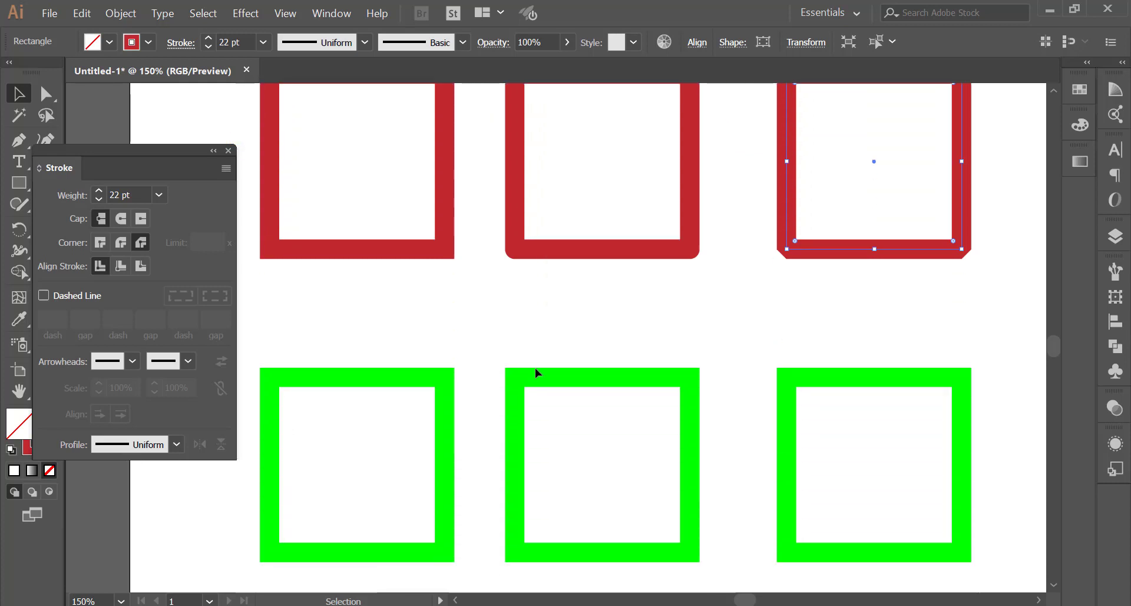
pyautogui.scroll(-2, 536, 371)
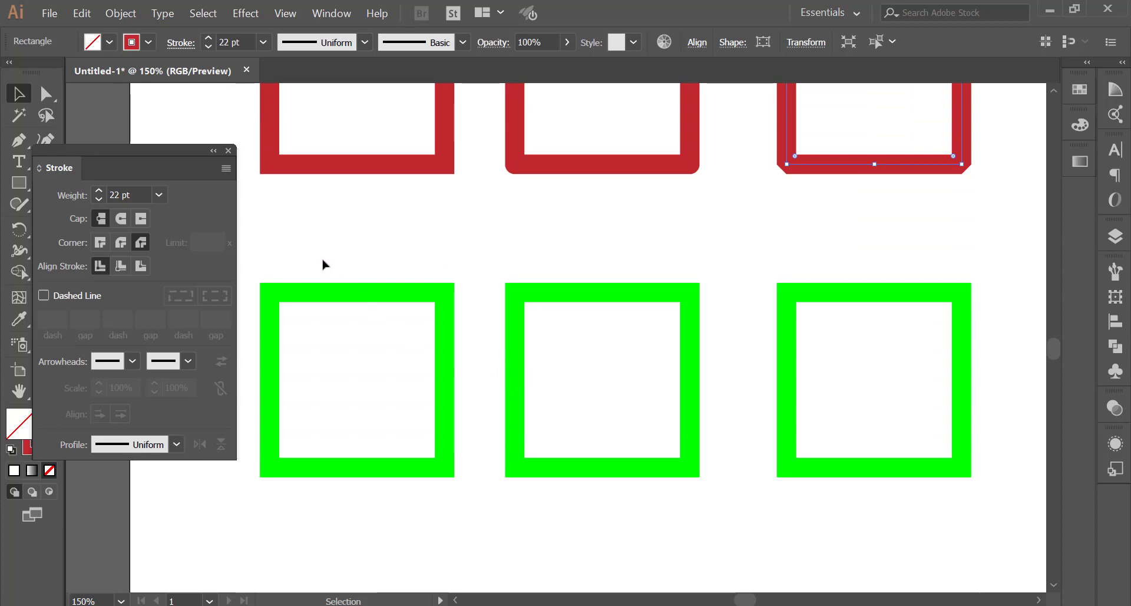
pyautogui.moveTo(324, 263); pyautogui.dragTo(377, 326)
pyautogui.scroll(-1, 492, 321)
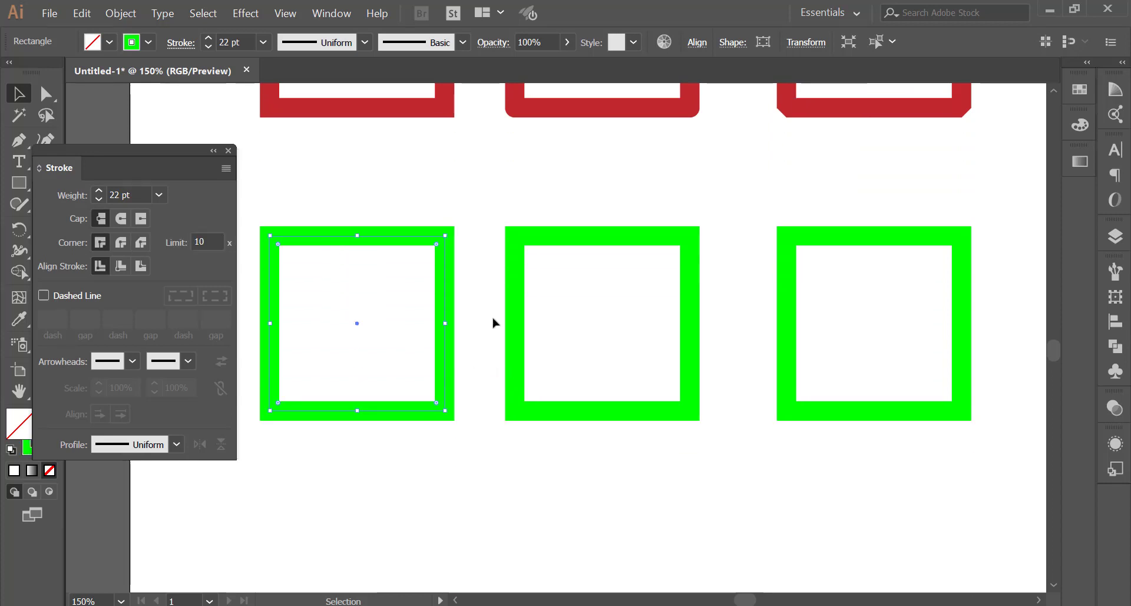
pyautogui.scroll(1, 492, 322)
pyautogui.scroll(-1, 492, 322)
pyautogui.scroll(-1, 492, 322)
pyautogui.scroll(-1, 493, 321)
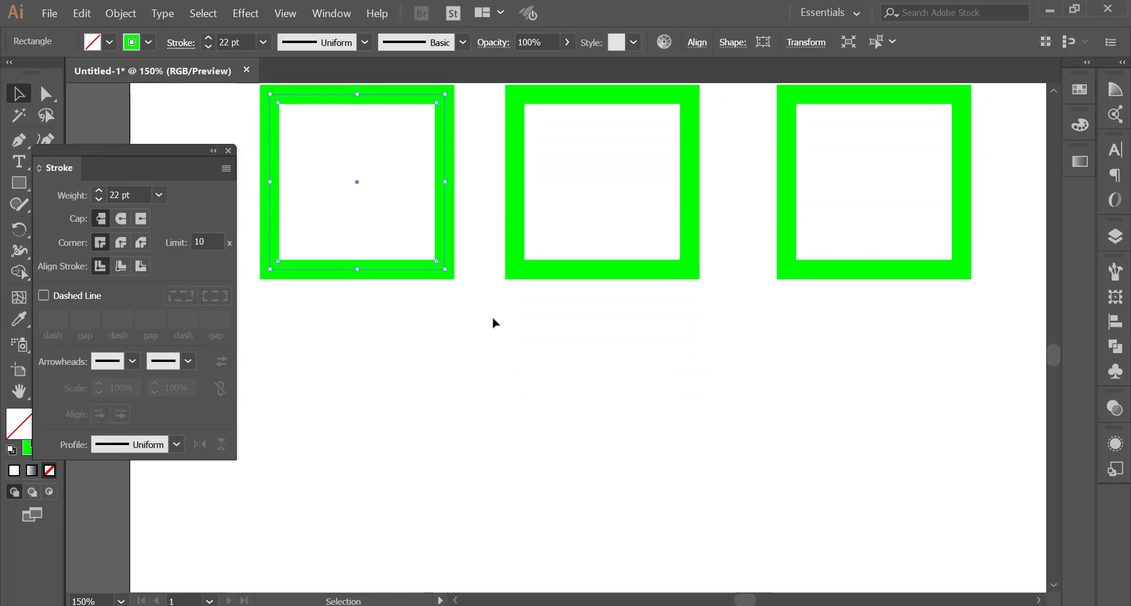
pyautogui.scroll(2, 492, 322)
pyautogui.scroll(1, 493, 322)
pyautogui.scroll(1, 492, 321)
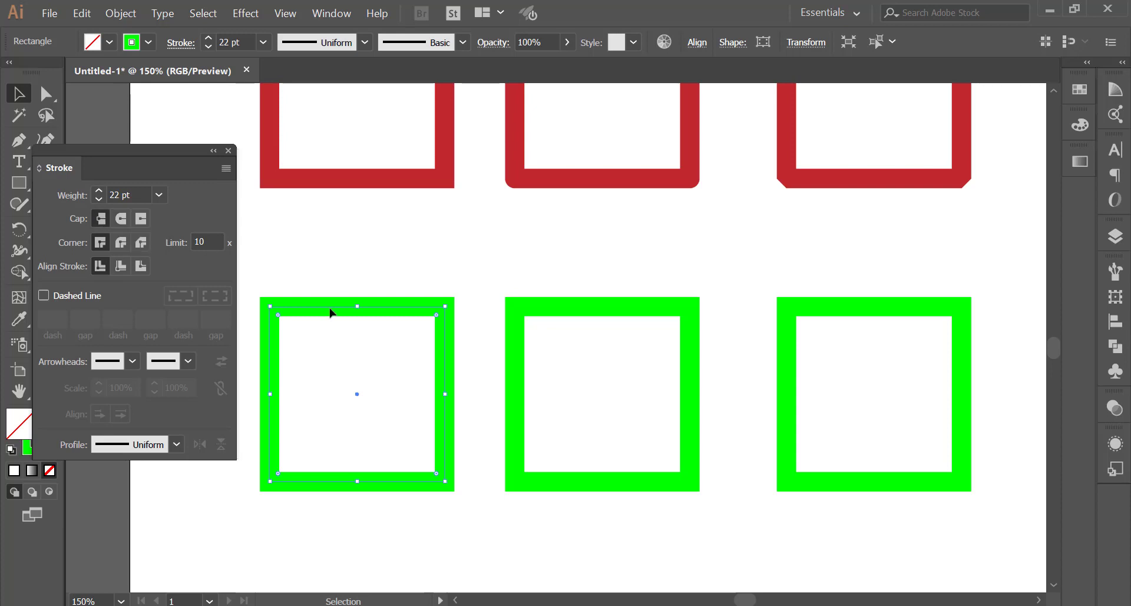
pyautogui.scroll(-1, 333, 381)
pyautogui.scroll(-1, 330, 380)
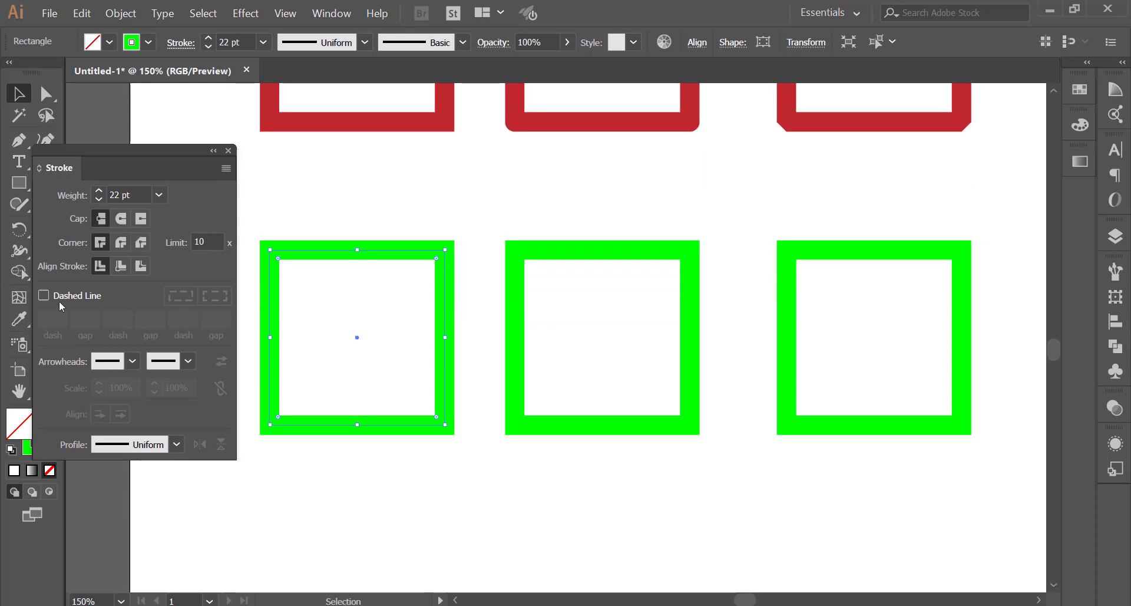
pyautogui.moveTo(258, 218); pyautogui.dragTo(979, 394)
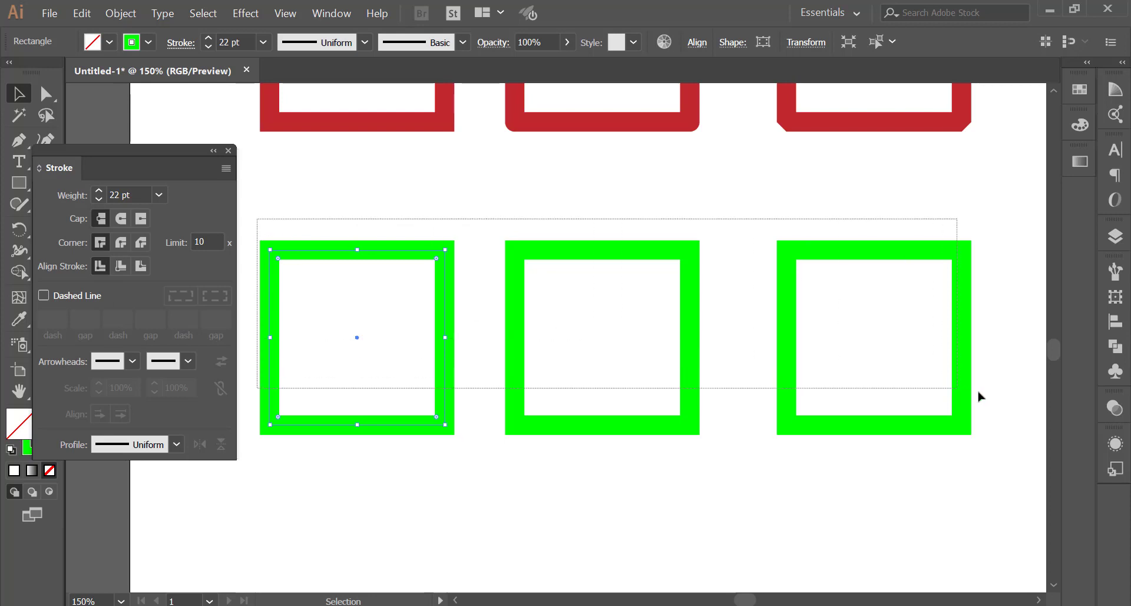
pyautogui.doubleClick(129, 195)
pyautogui.write('25')
pyautogui.press('Return')
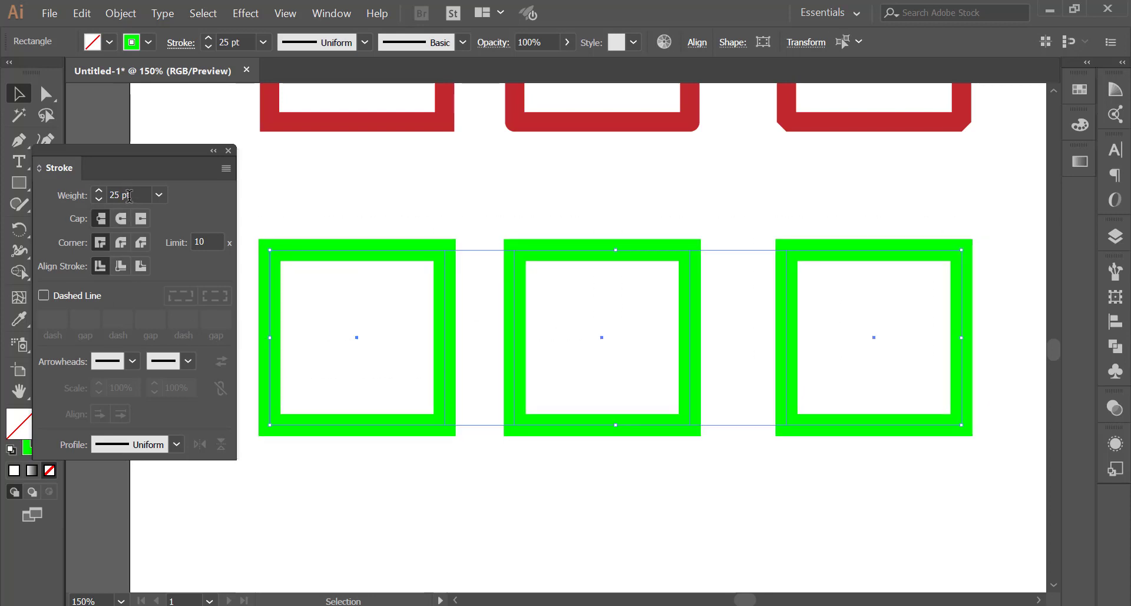
# Step the green squares' stroke weight down to 7 pt and deselect them
pyautogui.scroll(-3, 126, 195)
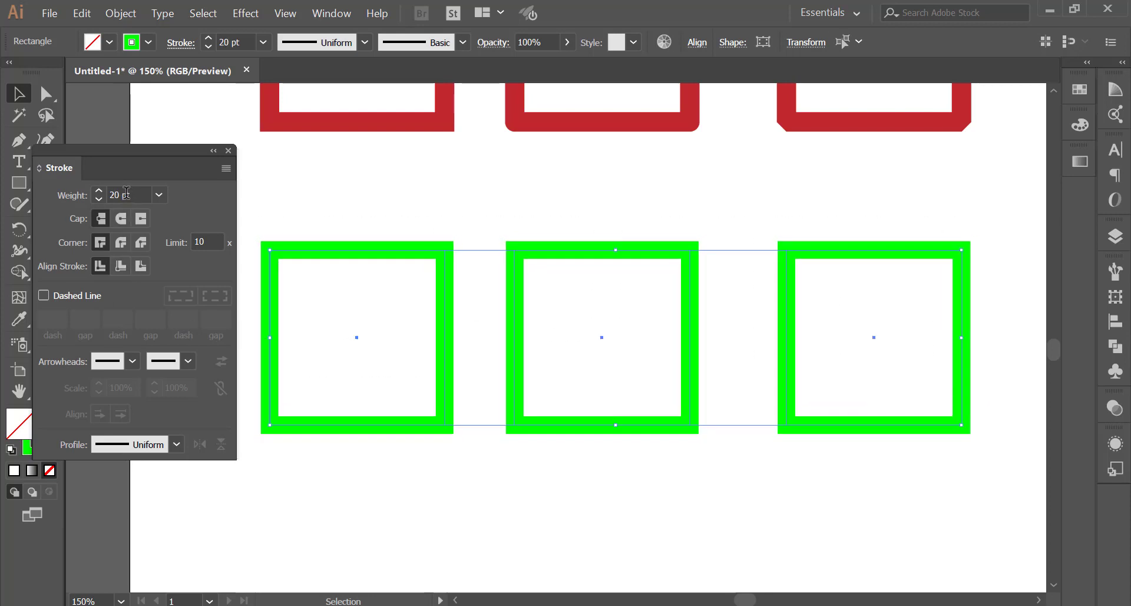
pyautogui.scroll(-5, 126, 194)
pyautogui.scroll(-12, 126, 194)
pyautogui.scroll(1, 126, 194)
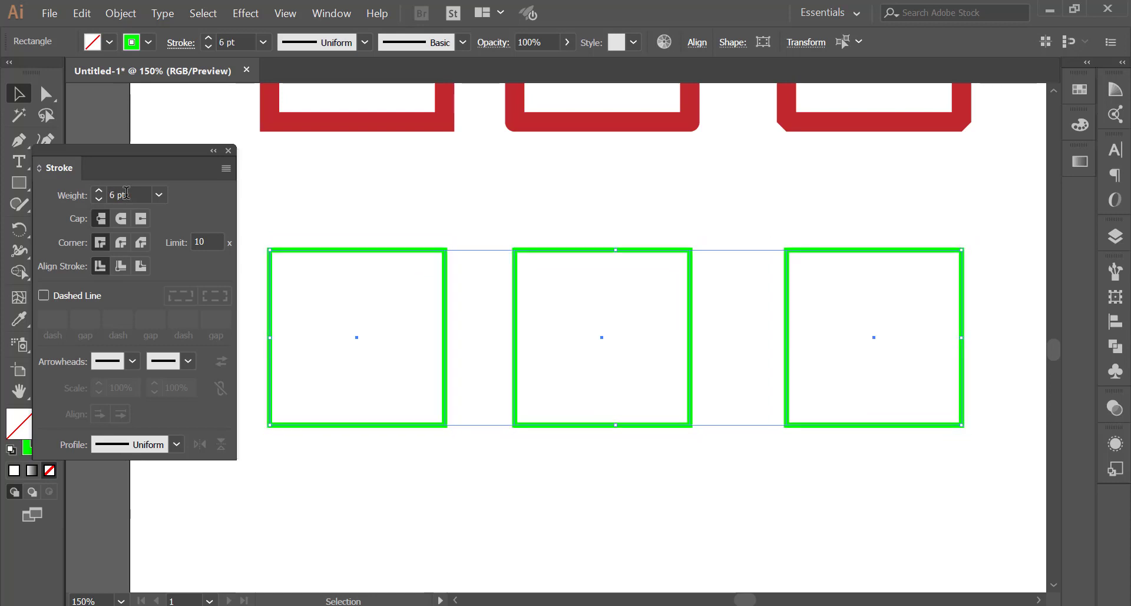
pyautogui.scroll(1, 126, 194)
pyautogui.click(265, 230)
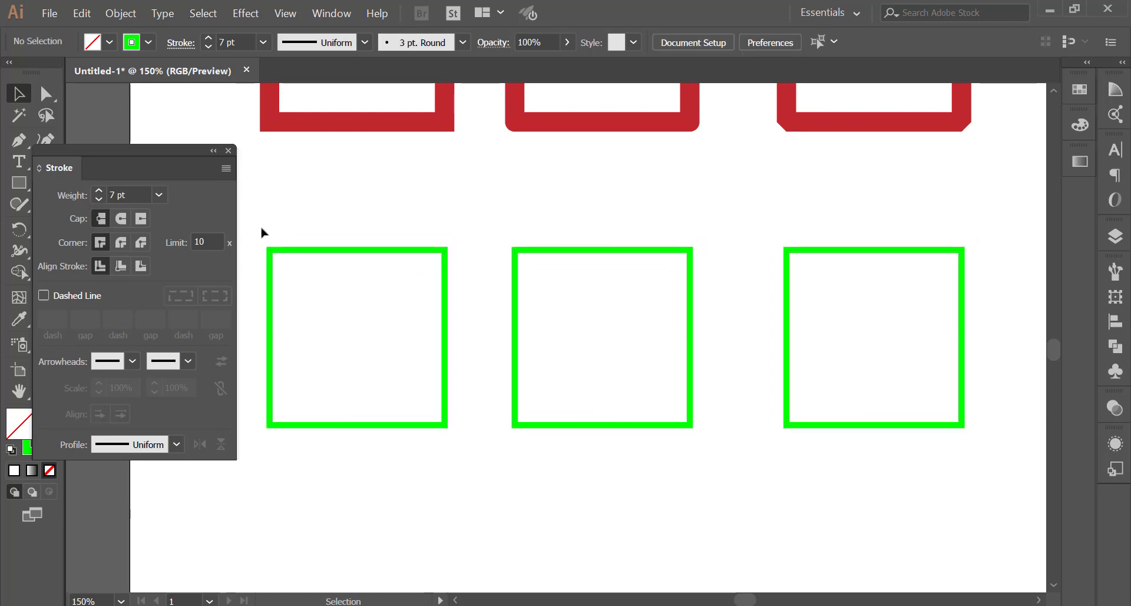
# Turn on Dashed Line for the left green square and shorten its dash from 12 pt to 7 pt
pyautogui.moveTo(263, 232); pyautogui.dragTo(336, 344)
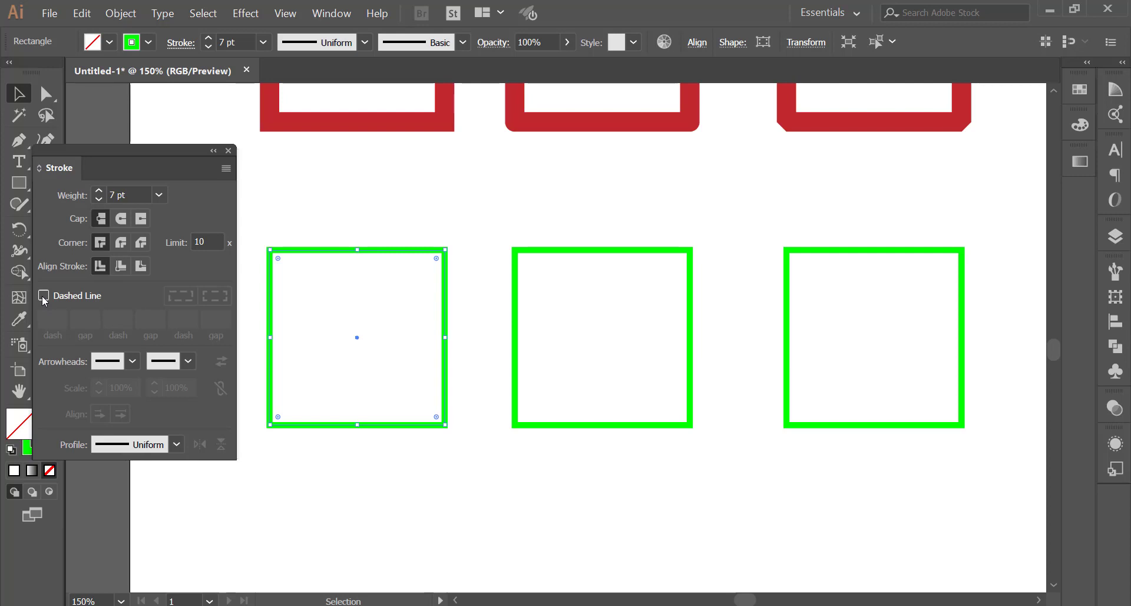
pyautogui.click(44, 295)
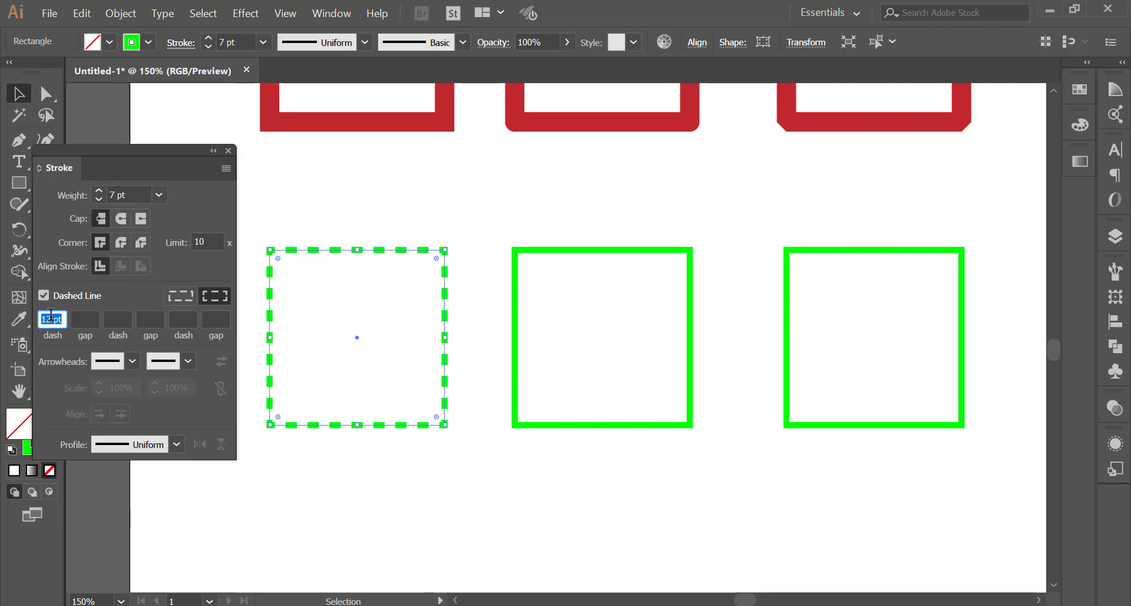
pyautogui.press('Down')
pyautogui.press('Down')
pyautogui.press('Down')
pyautogui.press('Down')
pyautogui.press('Down')
pyautogui.press('Down')
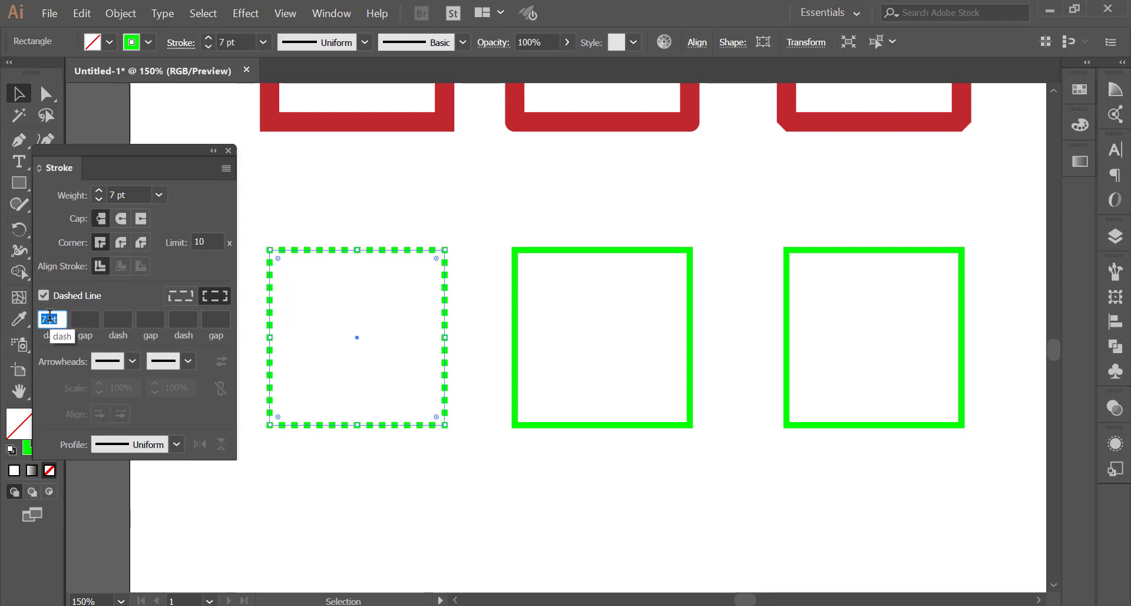
pyautogui.press('Down')
pyautogui.press('Up')
pyautogui.press('Up')
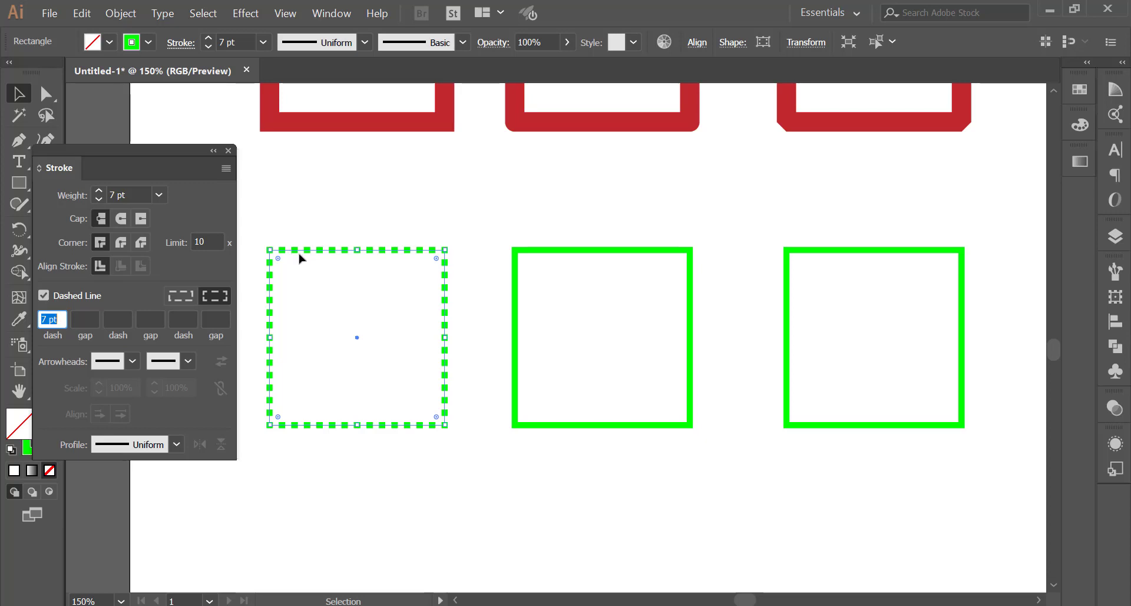
# Adjust the first gap value in the left green square's dash pattern
pyautogui.scroll(3, 305, 253)
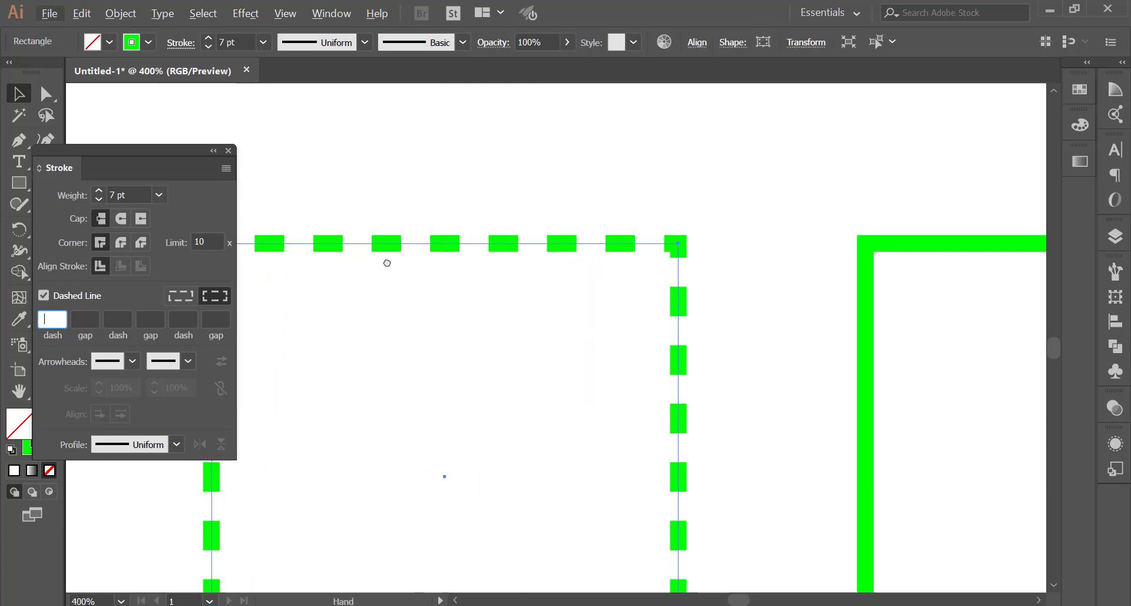
pyautogui.hscroll(-2, 412, 295)
pyautogui.scroll(-1, 439, 323)
pyautogui.write('12')
pyautogui.scroll(-1, 439, 323)
pyautogui.scroll(-3, 440, 322)
pyautogui.scroll(-1, 437, 255)
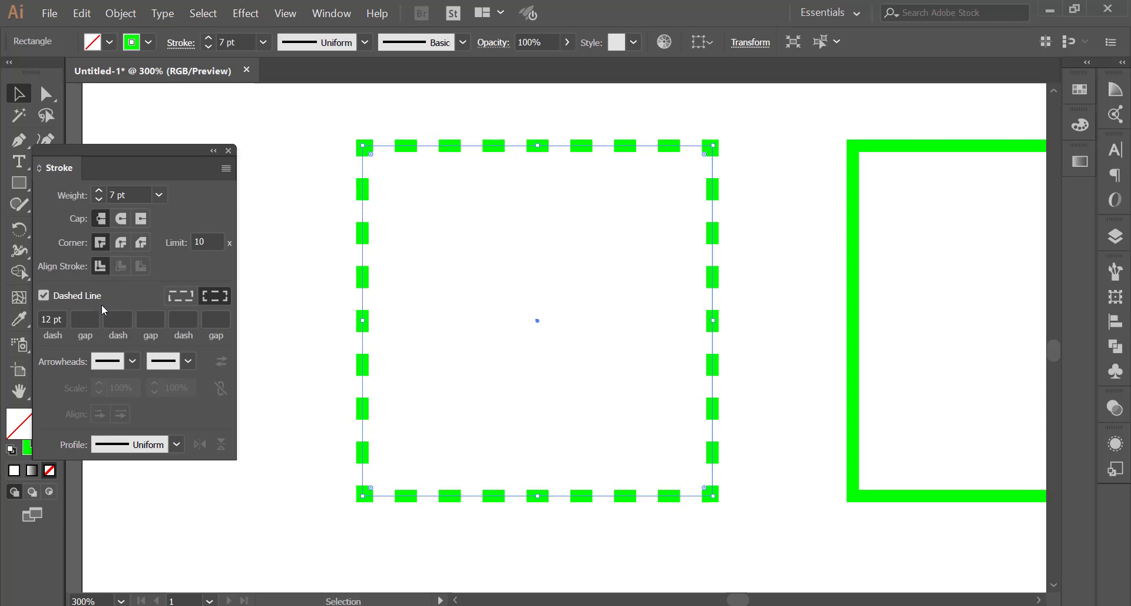
pyautogui.click(89, 320)
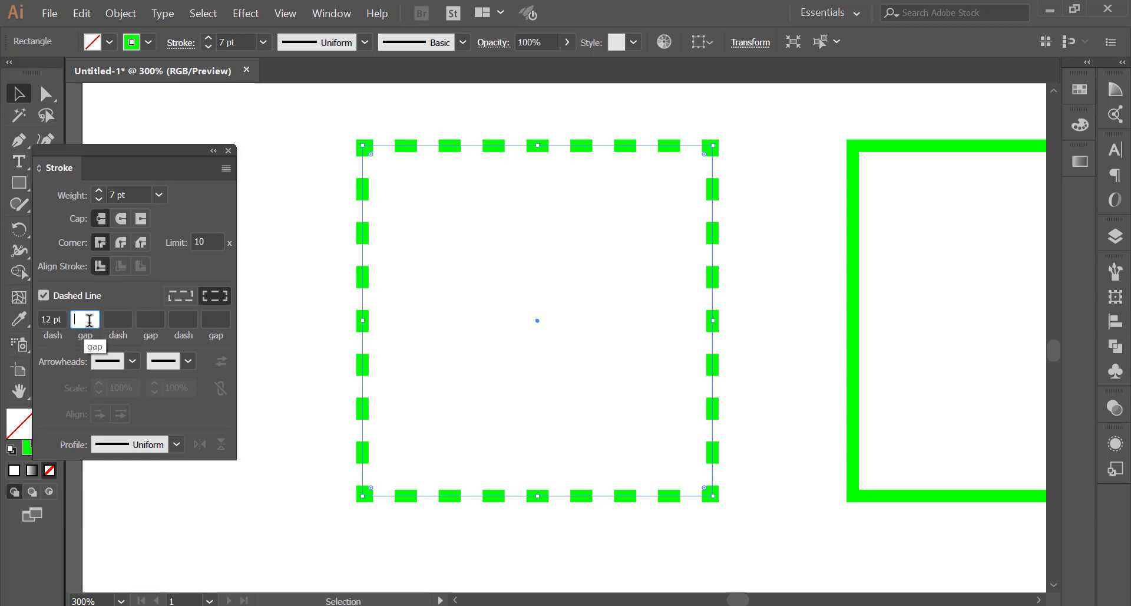
pyautogui.write('2')
pyautogui.press('Return')
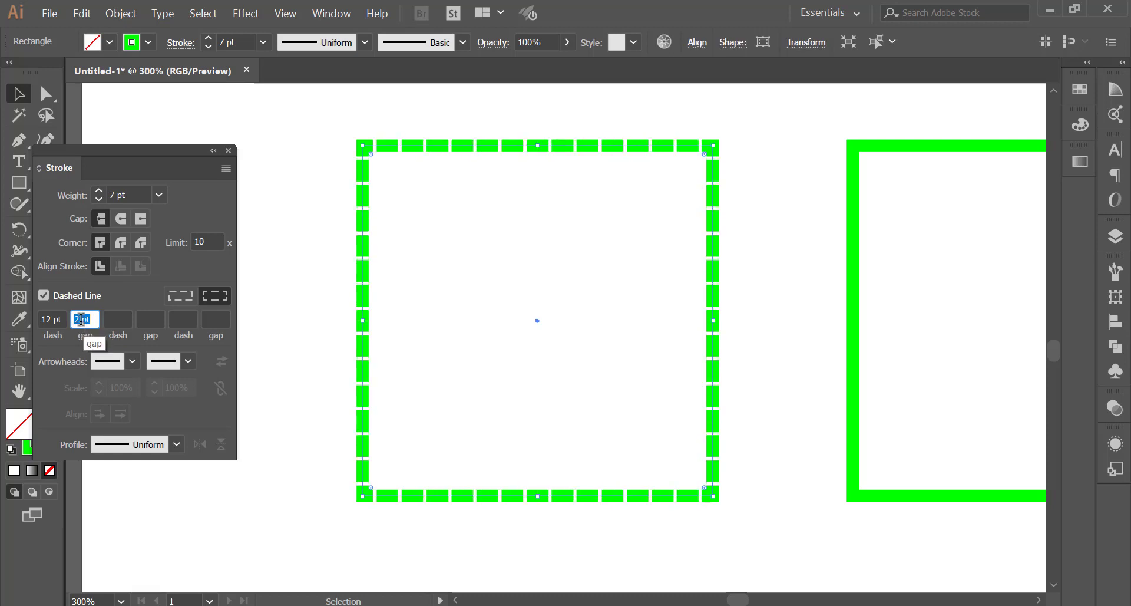
pyautogui.press('Down')
pyautogui.press('Down')
pyautogui.press('Up')
pyautogui.press('Up')
pyautogui.press('Up')
pyautogui.press('Up')
pyautogui.press('Up')
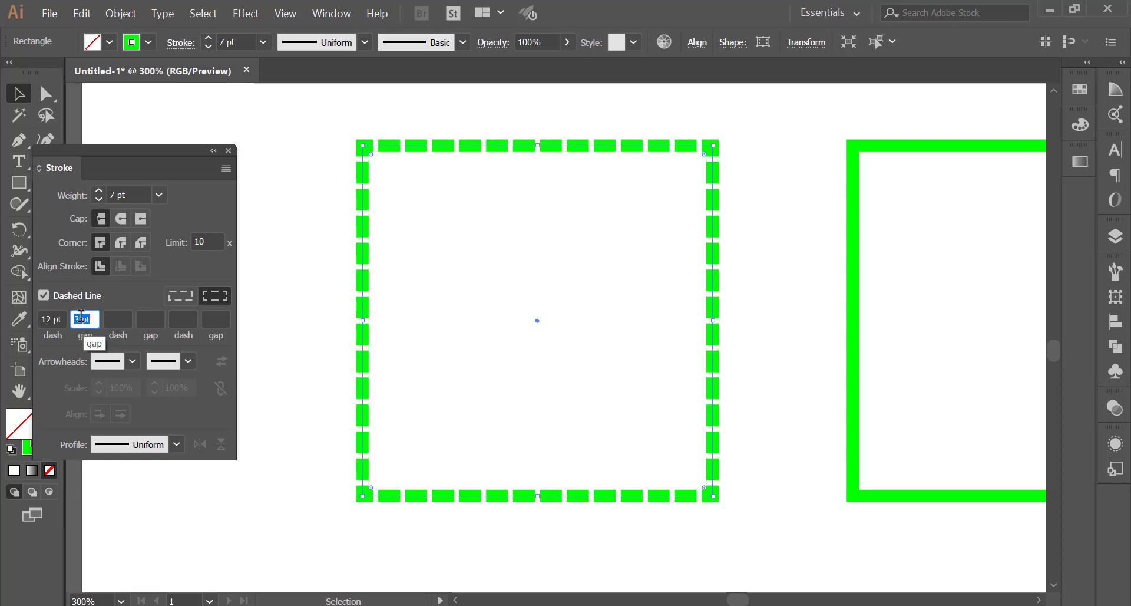
pyautogui.press('Up')
pyautogui.press('Up')
pyautogui.press('Up')
pyautogui.press('Up')
pyautogui.press('Up')
pyautogui.press('Up')
pyautogui.press('Up')
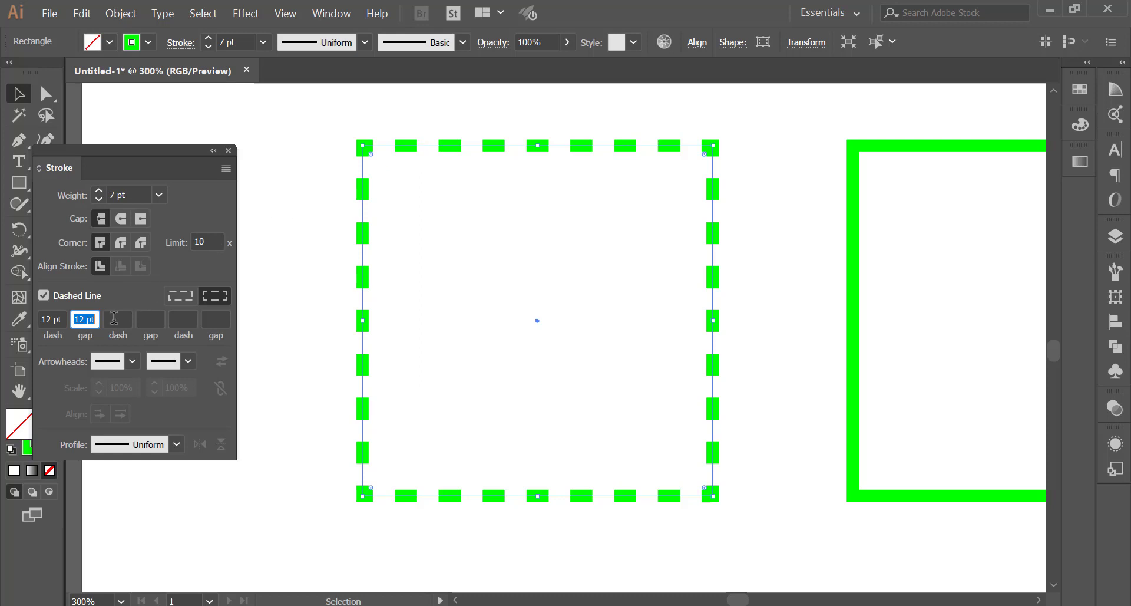
# Fill in the remaining dash and gap fields to complete the 12, 12, 0, 6, 2, 5 pt pattern
pyautogui.click(115, 320)
pyautogui.write('4')
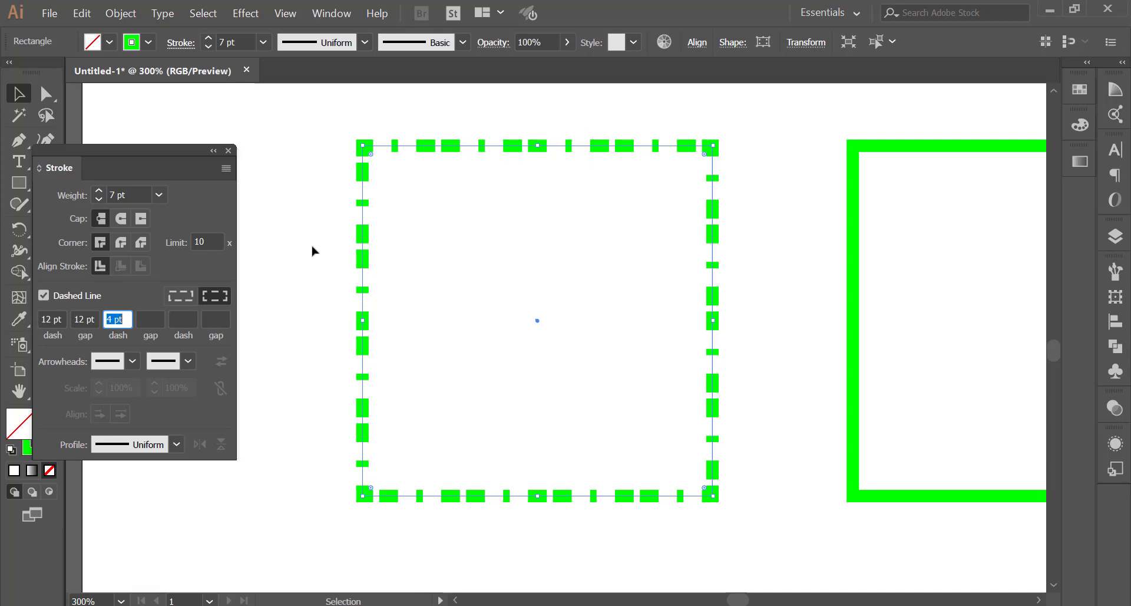
pyautogui.click(152, 319)
pyautogui.write('1')
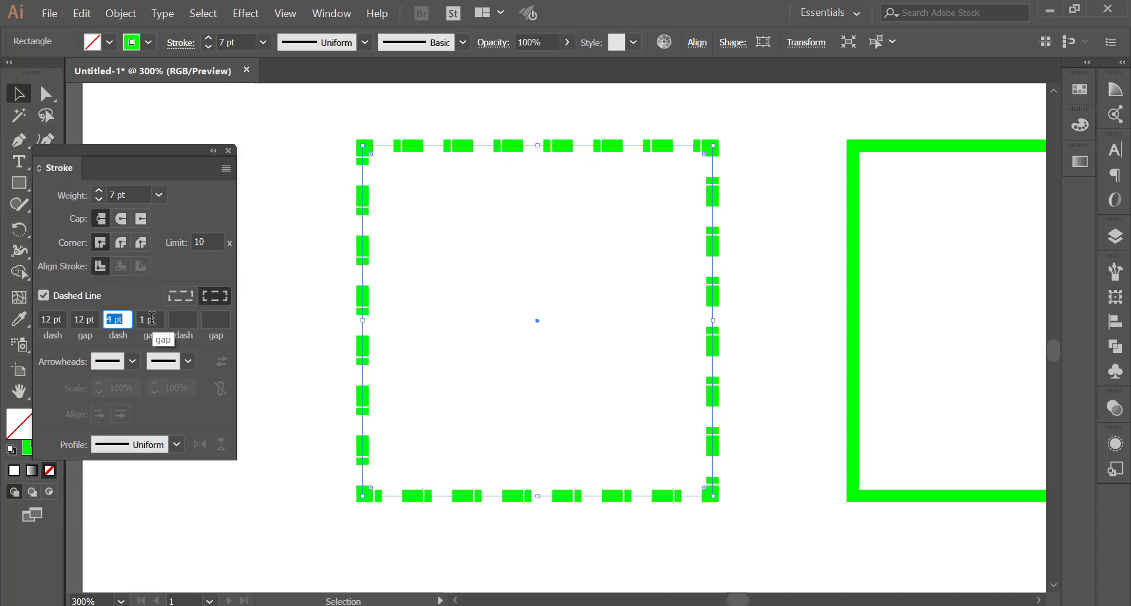
pyautogui.scroll(-1, 152, 319)
pyautogui.scroll(2, 152, 319)
pyautogui.scroll(1, 152, 318)
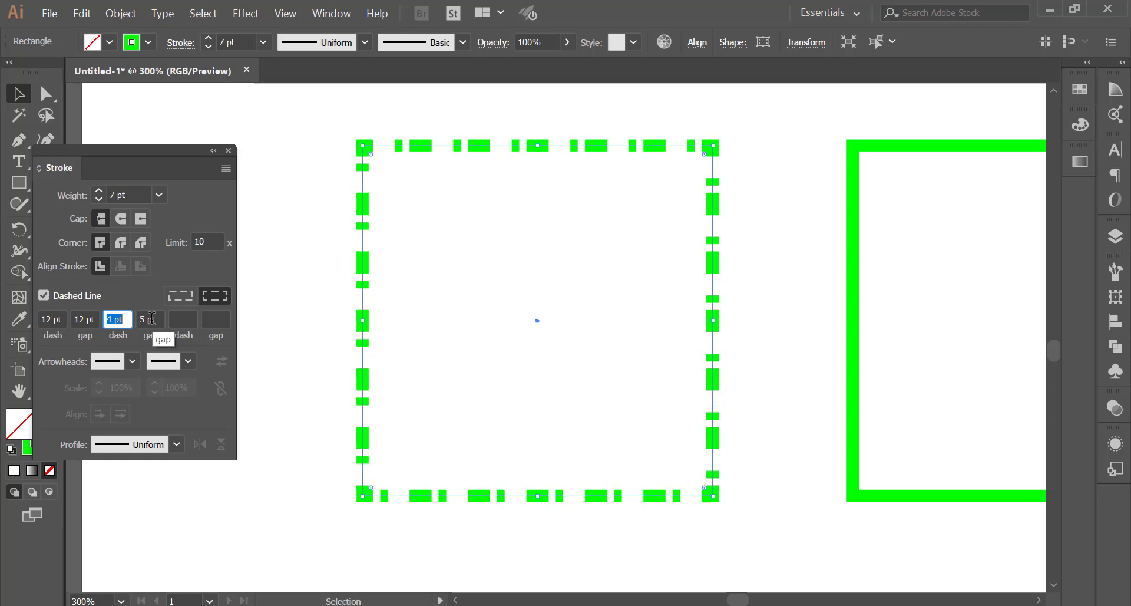
pyautogui.scroll(1, 152, 319)
pyautogui.scroll(1, 152, 319)
pyautogui.scroll(2, 152, 319)
pyautogui.scroll(2, 152, 318)
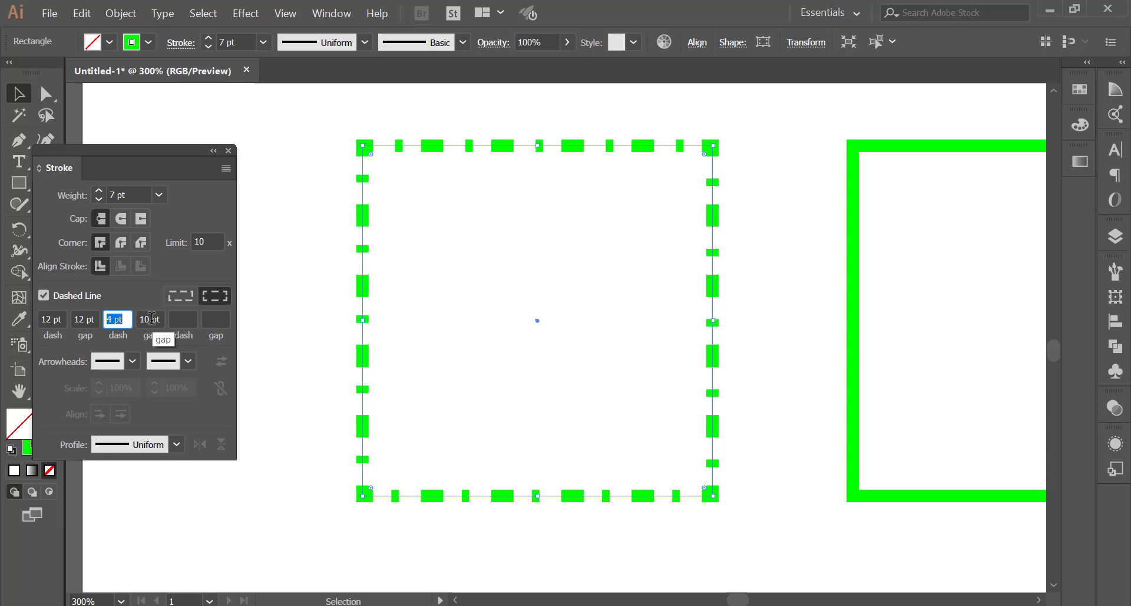
pyautogui.scroll(2, 152, 318)
pyautogui.scroll(2, 152, 319)
pyautogui.scroll(-3, 152, 319)
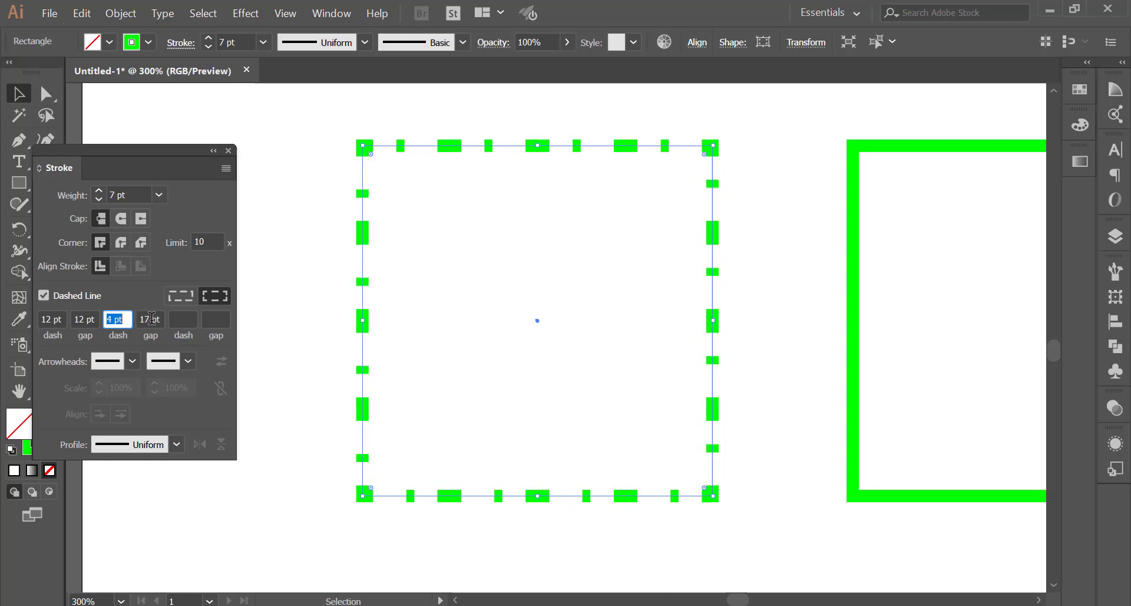
pyautogui.scroll(-2, 152, 319)
pyautogui.scroll(-2, 152, 319)
pyautogui.scroll(-2, 152, 319)
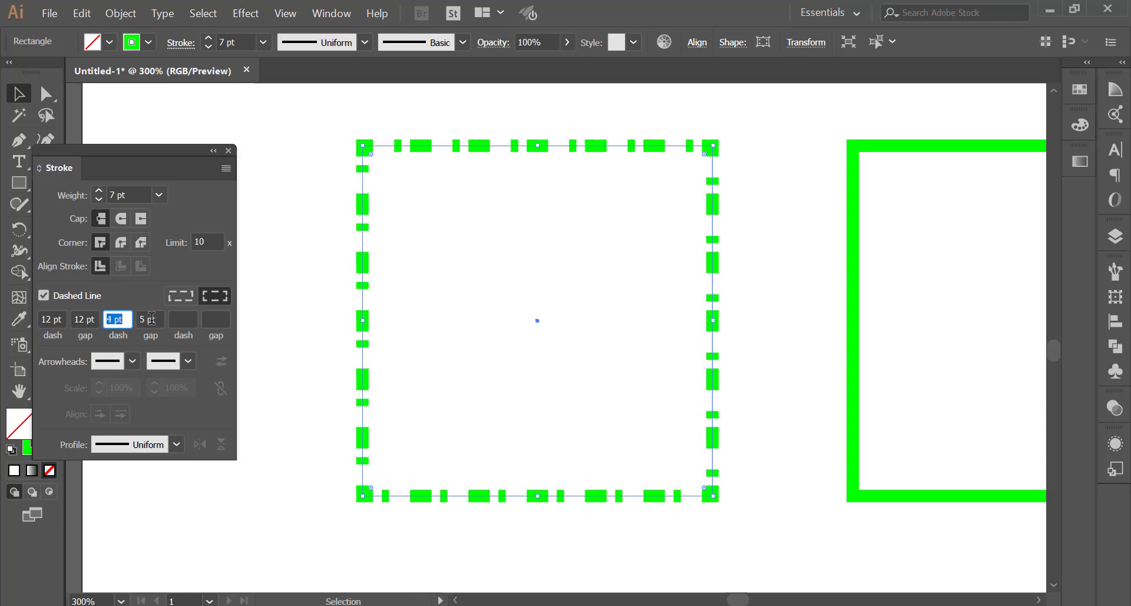
pyautogui.scroll(1, 152, 319)
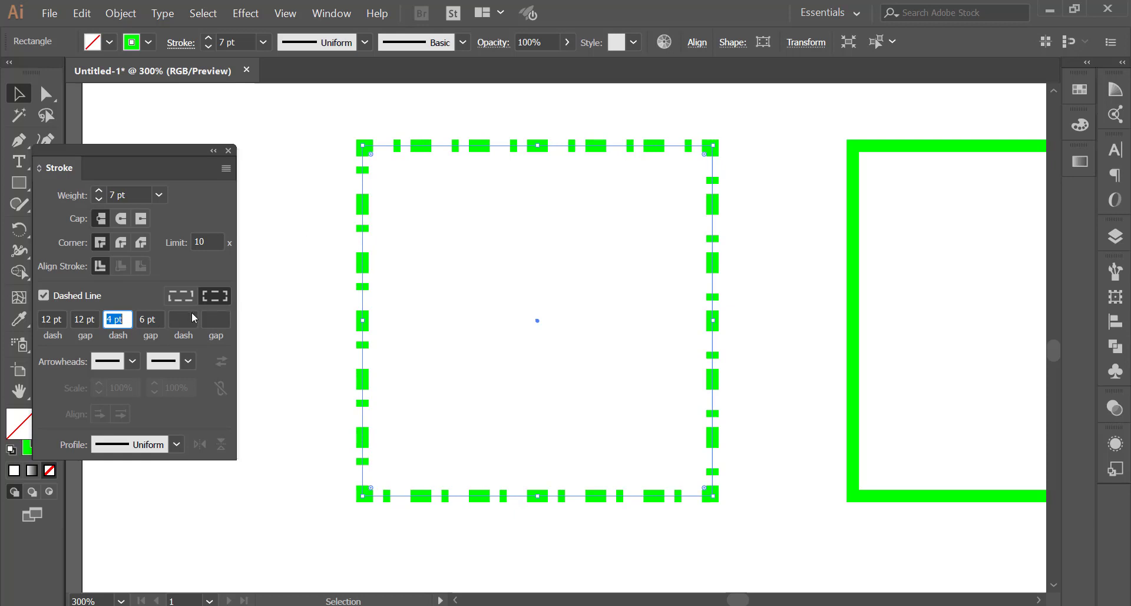
pyautogui.scroll(1, 182, 318)
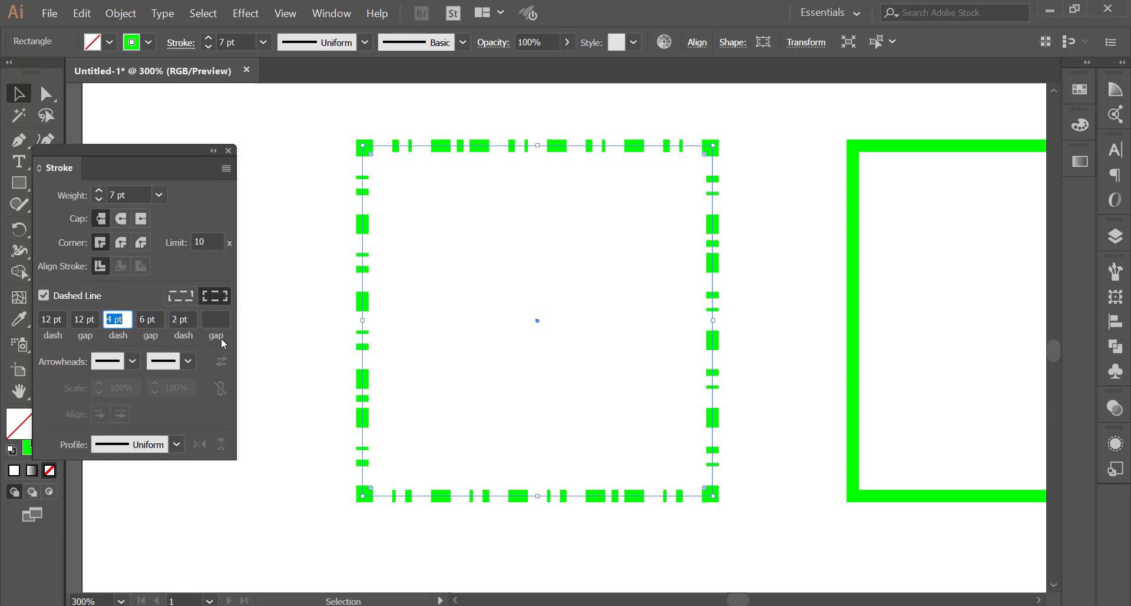
pyautogui.scroll(5, 212, 319)
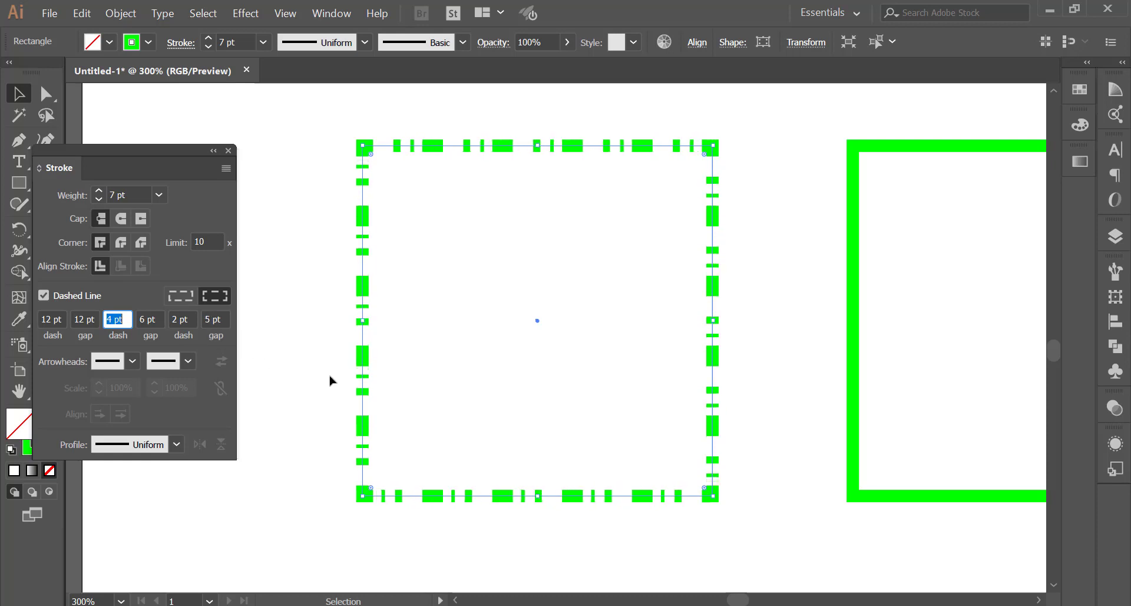
pyautogui.press('space')
pyautogui.moveTo(522, 340); pyautogui.dragTo(454, 323)
pyautogui.write('0')
pyautogui.moveTo(721, 325)
pyautogui.mouseDown()
pyautogui.moveTo(436, 333)
pyautogui.moveTo(447, 323)
pyautogui.mouseUp()
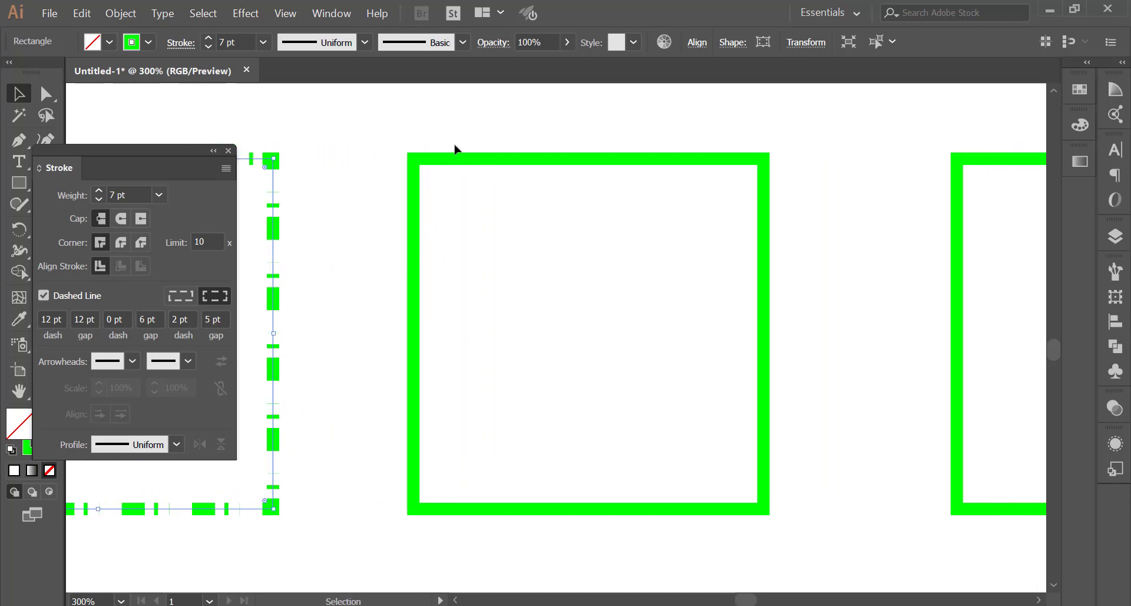
# Select the middle green square and set its stroke weight to 5 pt
pyautogui.click(496, 162)
pyautogui.moveTo(348, 112); pyautogui.dragTo(615, 368)
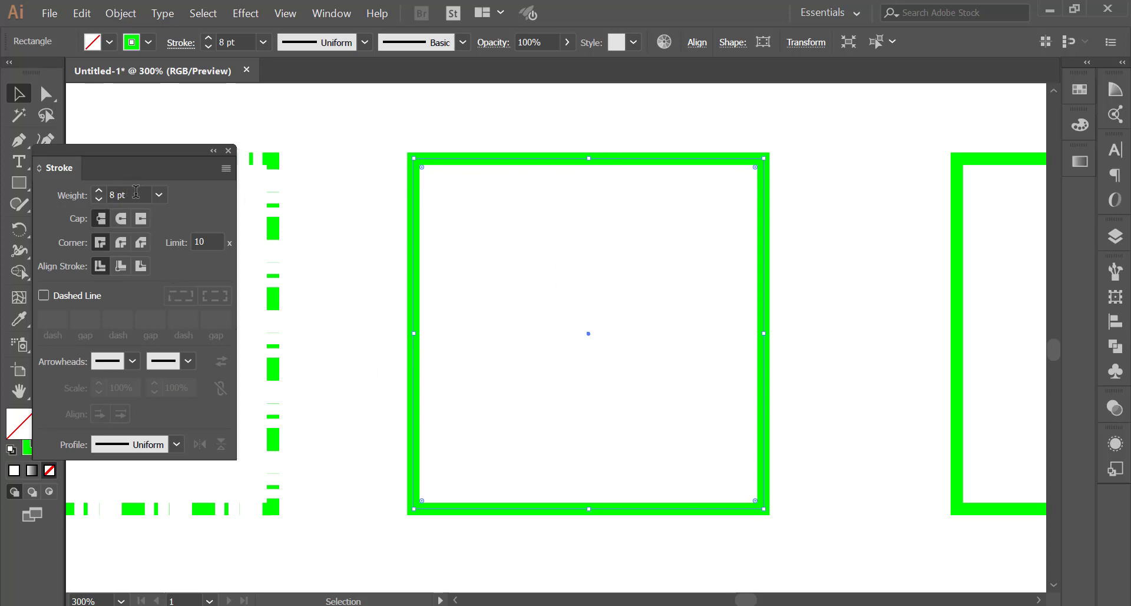
pyautogui.press('Up')
pyautogui.press('Up')
pyautogui.press('Up')
pyautogui.press('Down')
pyautogui.press('Down')
pyautogui.press('Down')
pyautogui.press('Down')
pyautogui.press('Down')
pyautogui.press('Down')
pyautogui.press('Down')
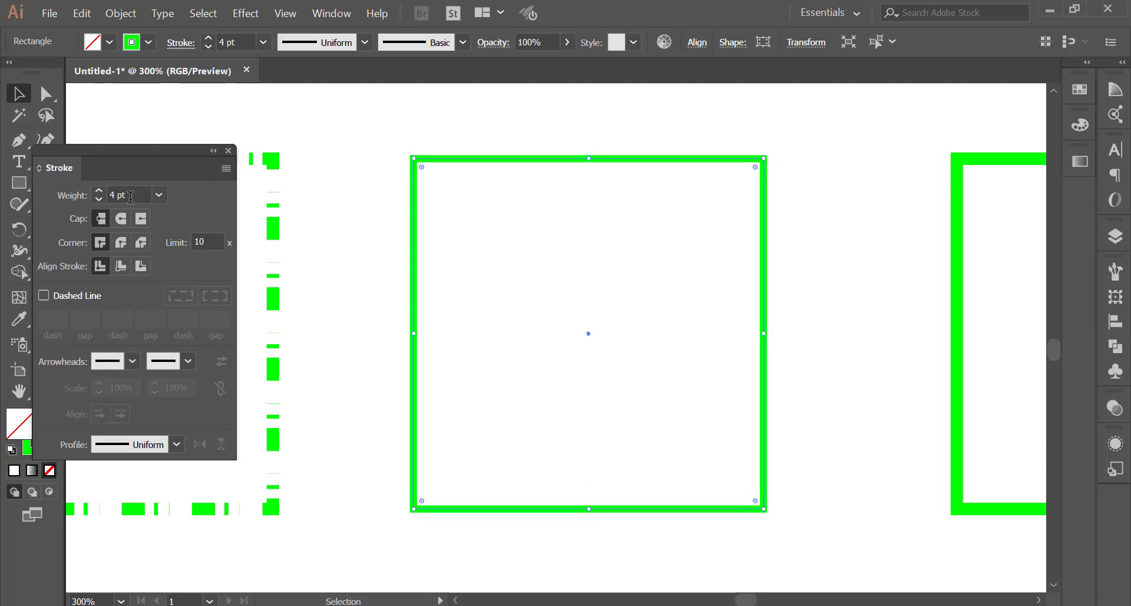
# Turn on Dashed Line and clear the three gap fields to 0 pt
pyautogui.click(44, 295)
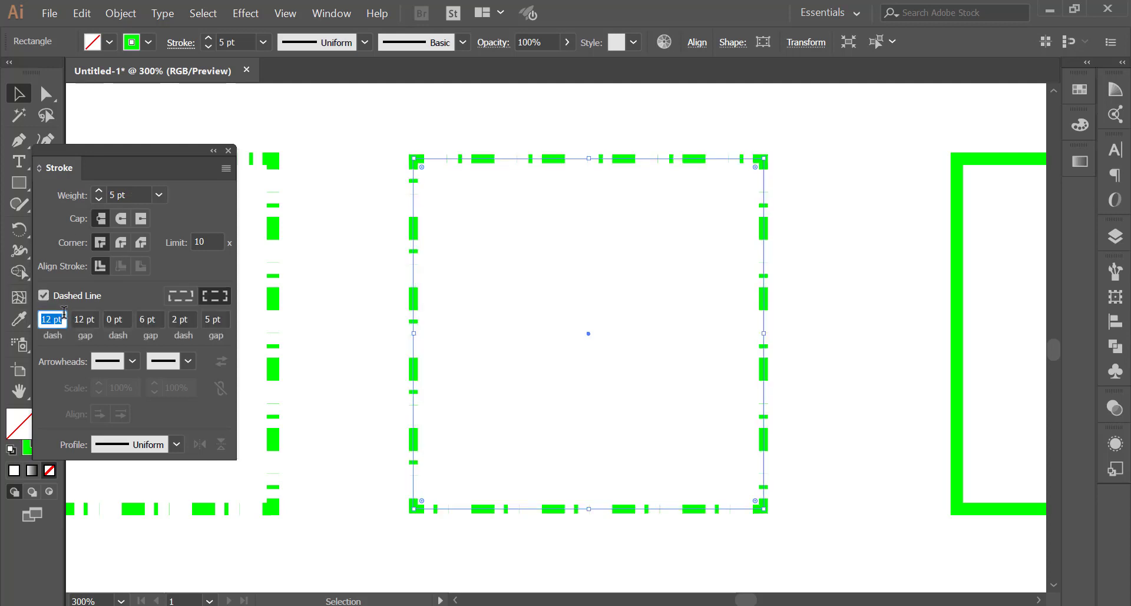
pyautogui.click(223, 319)
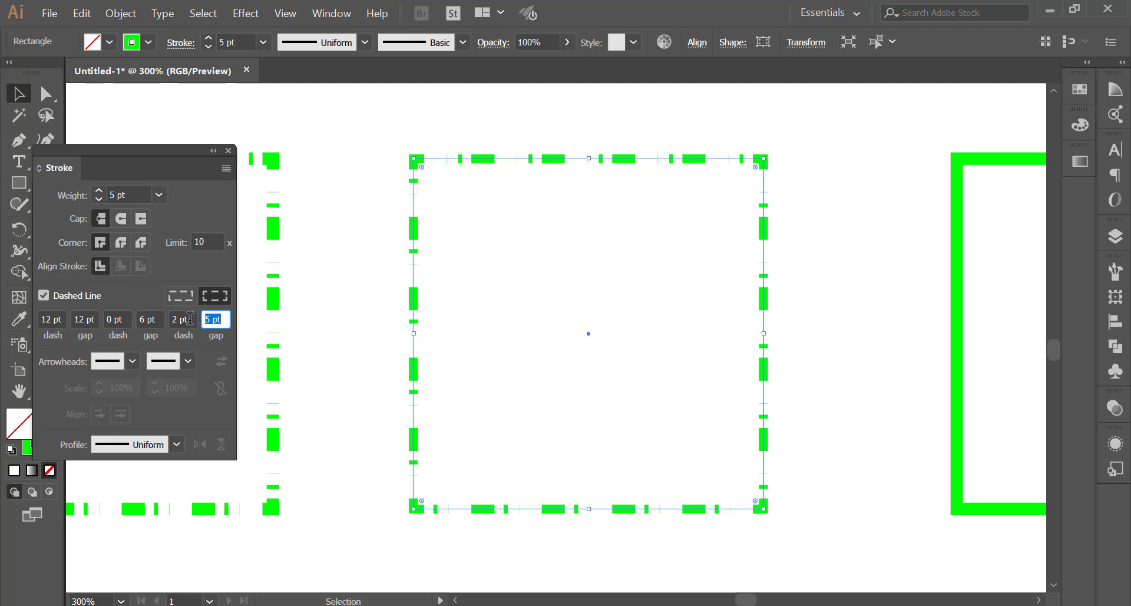
pyautogui.write('0')
pyautogui.hotkey('shift', 'Tab')
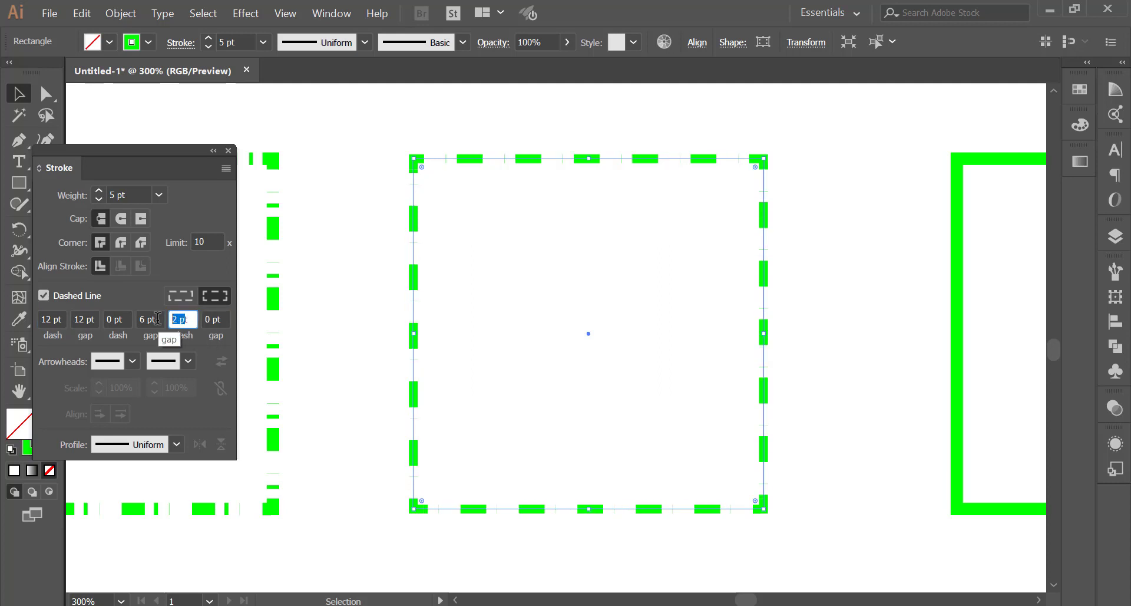
pyautogui.write('0')
pyautogui.hotkey('shift', 'Tab')
pyautogui.write('0')
pyautogui.hotkey('shift', 'Tab')
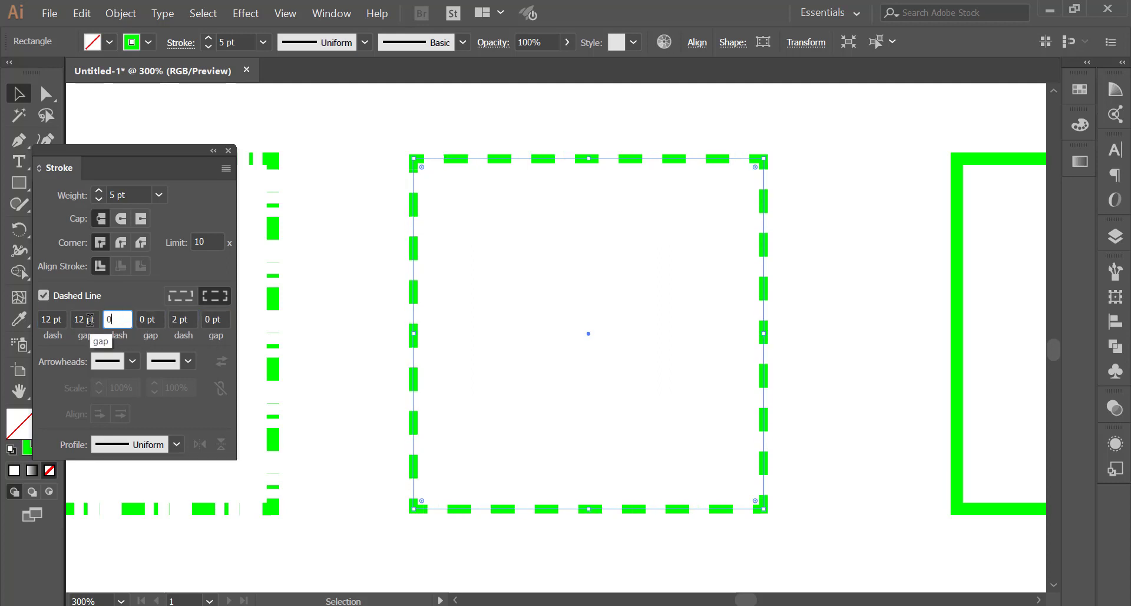
pyautogui.hotkey('shift', 'Tab')
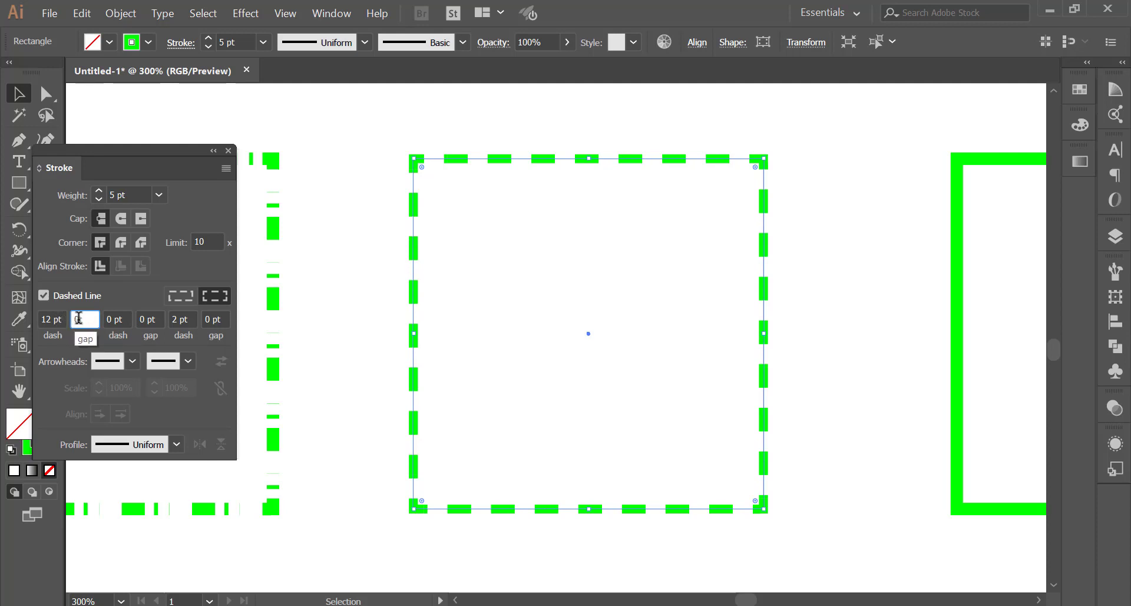
pyautogui.write('0')
pyautogui.hotkey('shift', 'Tab')
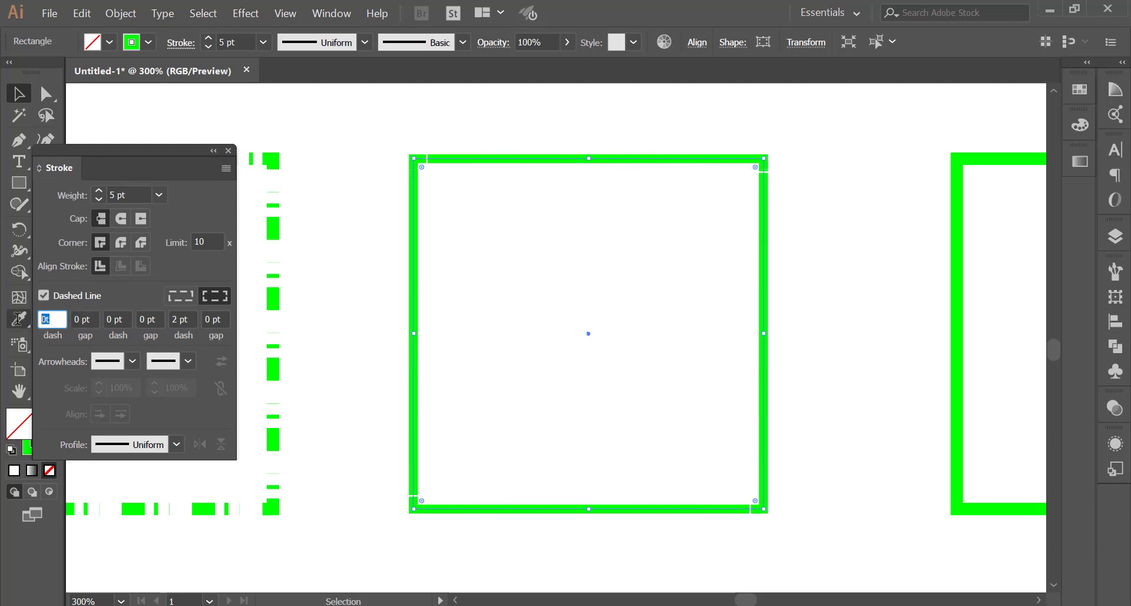
# Set the middle square's dash to 5 pt and its gap to 8 pt
pyautogui.write('0')
pyautogui.write('1')
pyautogui.press('Return')
pyautogui.press('Up')
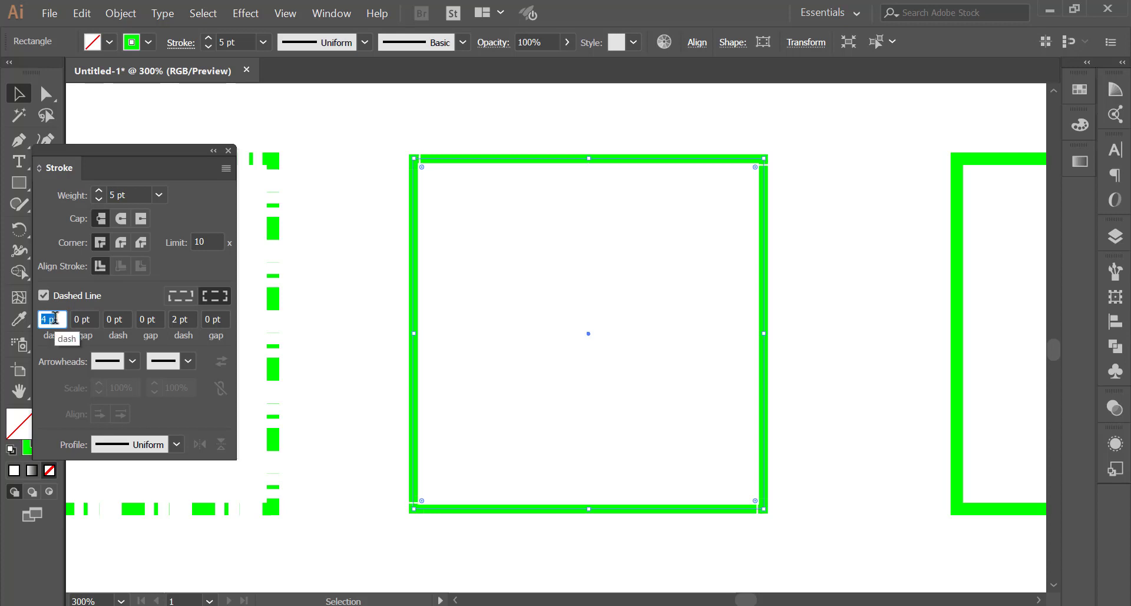
pyautogui.press('Up')
pyautogui.press('Up')
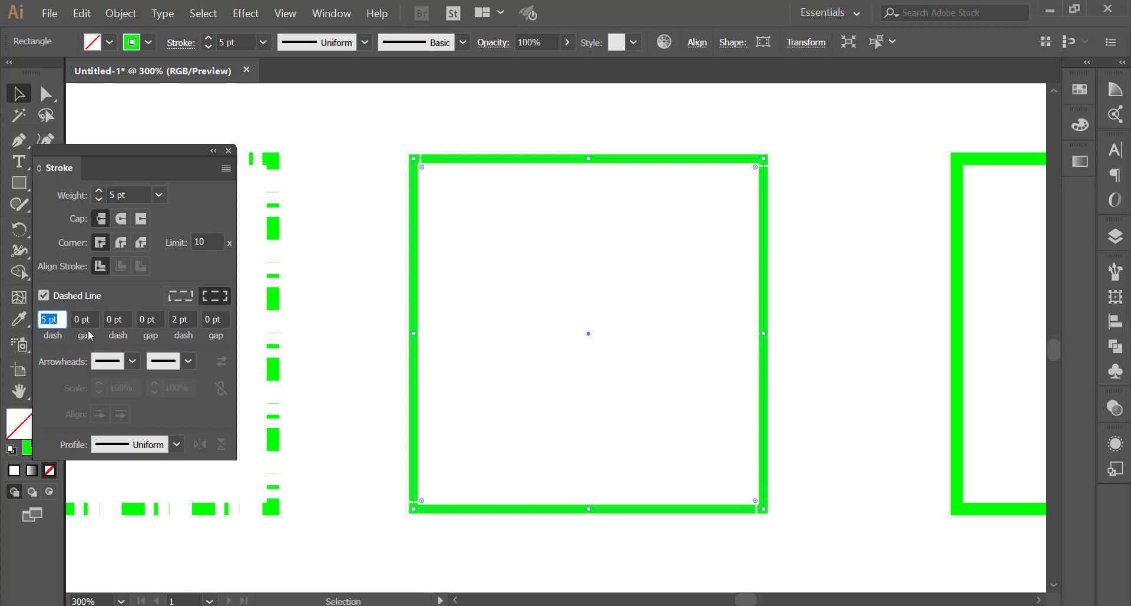
pyautogui.scroll(4, 87, 319)
pyautogui.scroll(1, 89, 320)
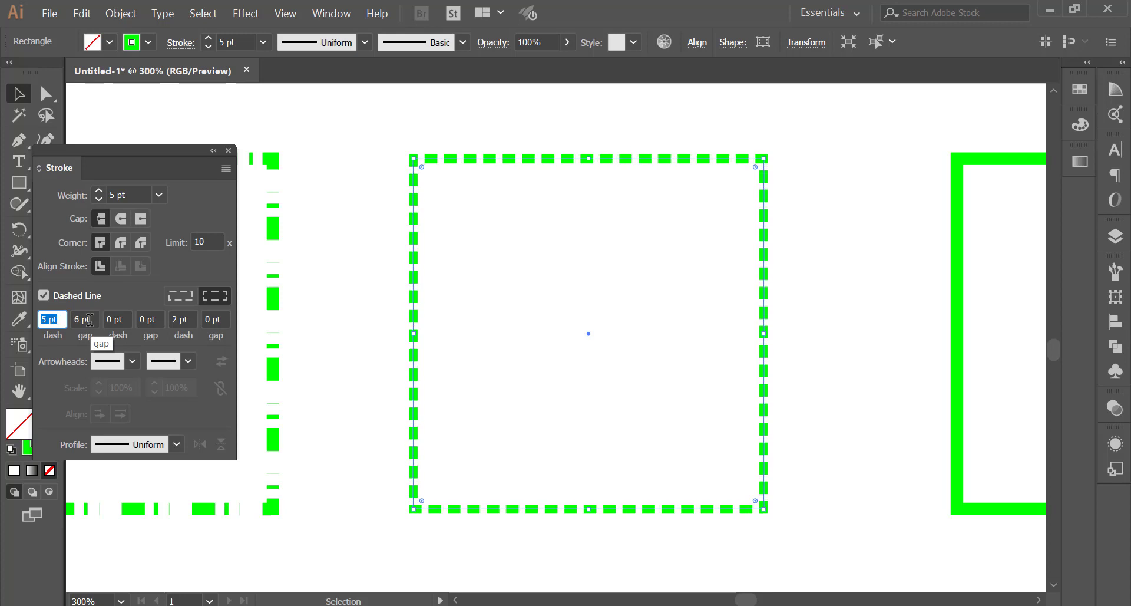
pyautogui.scroll(1, 88, 319)
pyautogui.scroll(1, 89, 320)
pyautogui.scroll(1, 88, 319)
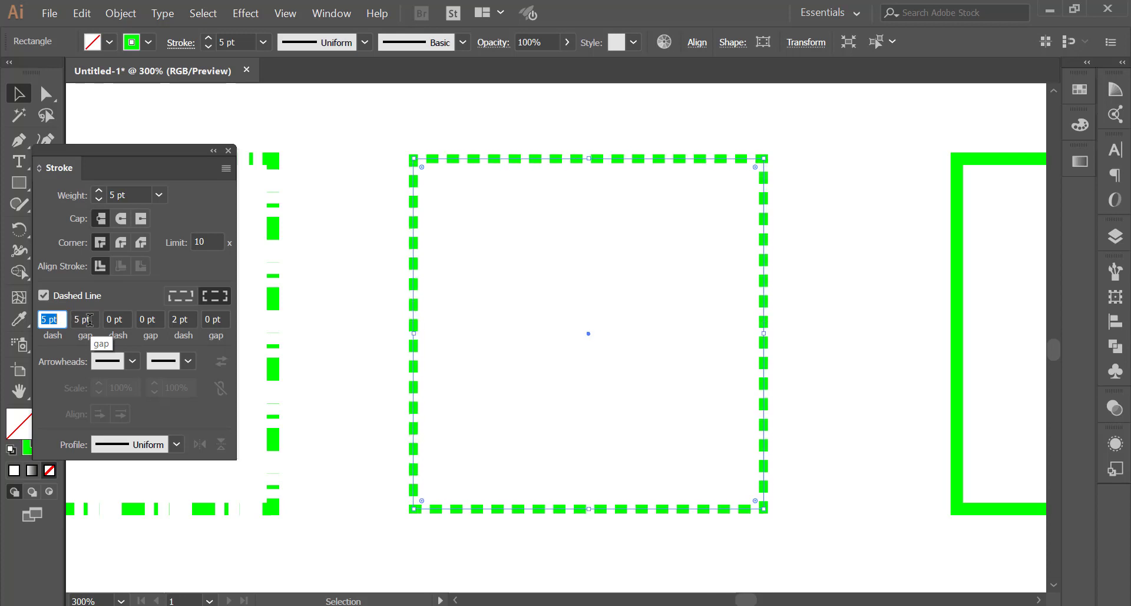
pyautogui.scroll(1, 88, 319)
pyautogui.scroll(-1, 89, 319)
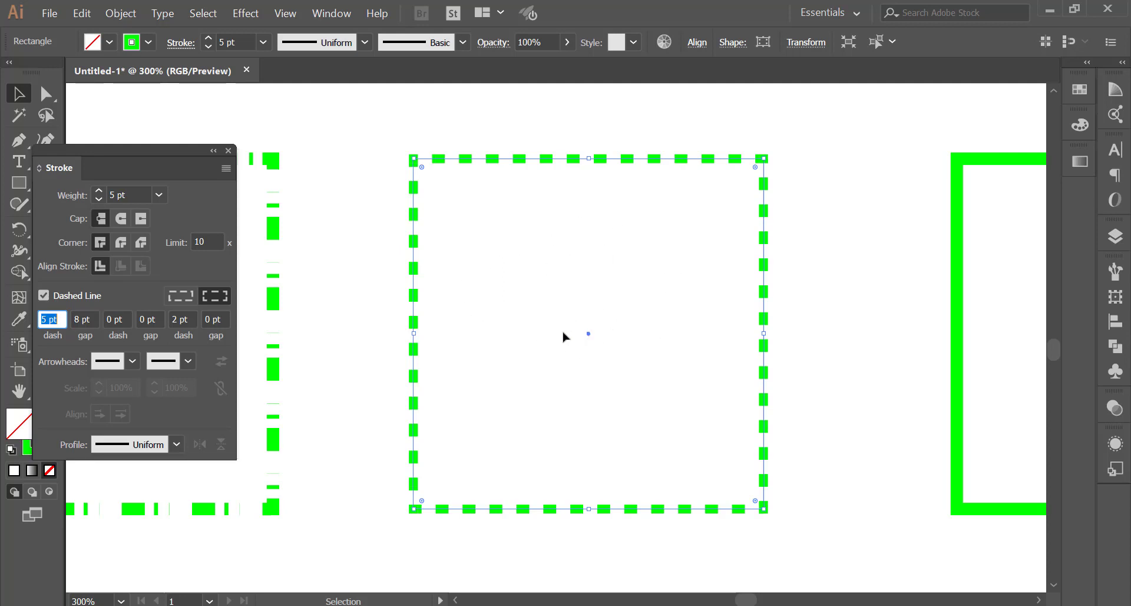
pyautogui.scroll(-3, 614, 334)
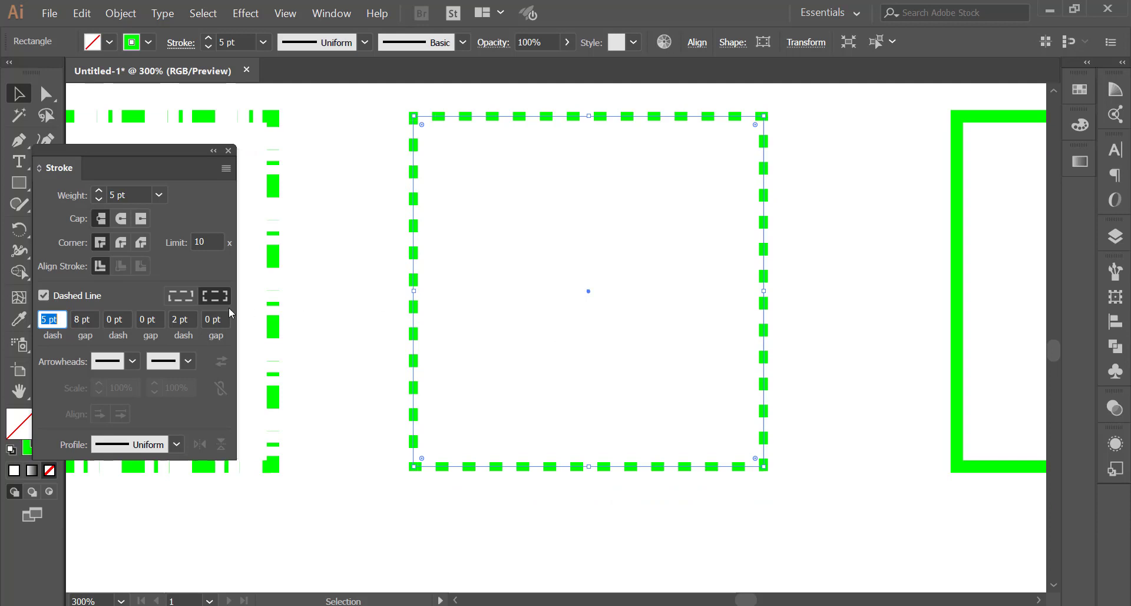
# Change the middle square's first dash to 12 pt and zoom out over the sheet
pyautogui.write('12')
pyautogui.press('Return')
pyautogui.moveTo(666, 292); pyautogui.dragTo(475, 296)
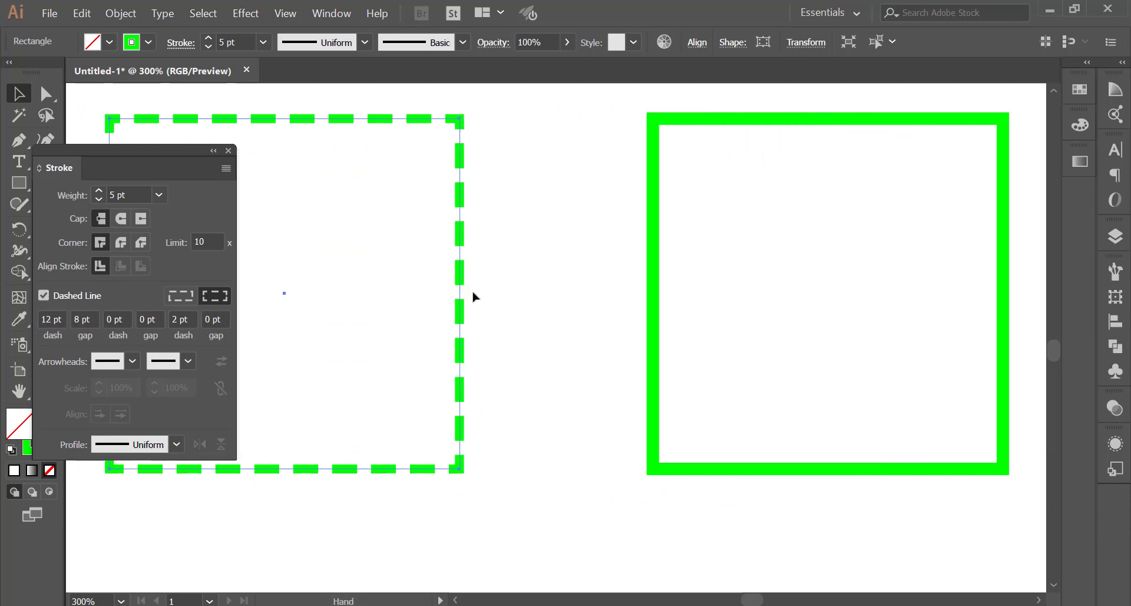
pyautogui.moveTo(560, 288); pyautogui.dragTo(412, 289)
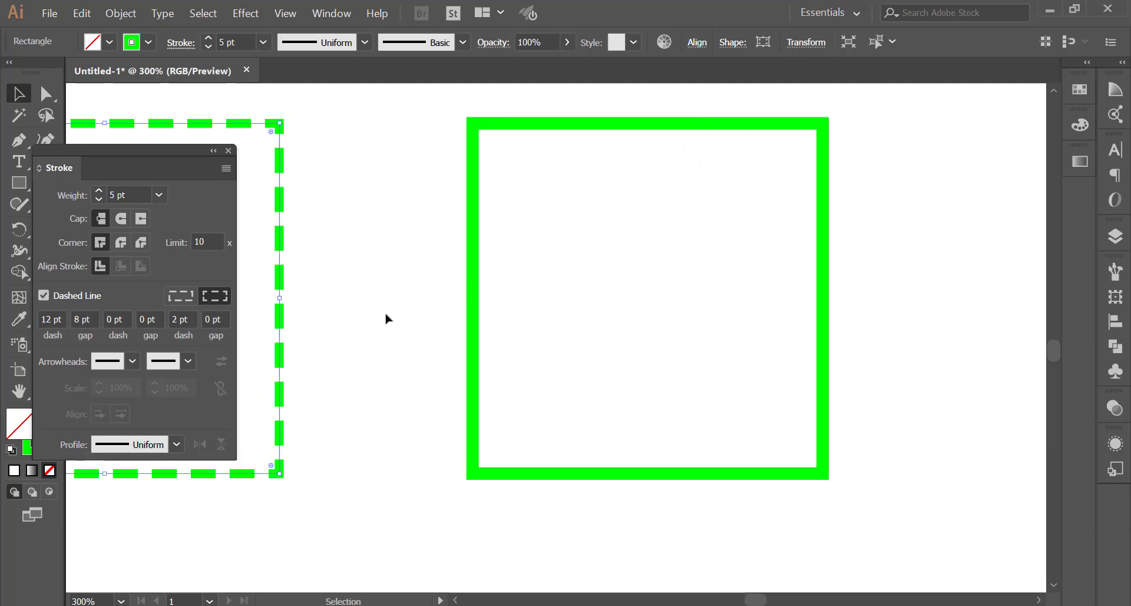
pyautogui.hotkey('ctrl', '-')
pyautogui.hotkey('ctrl', '-')
pyautogui.hotkey('ctrl', '-')
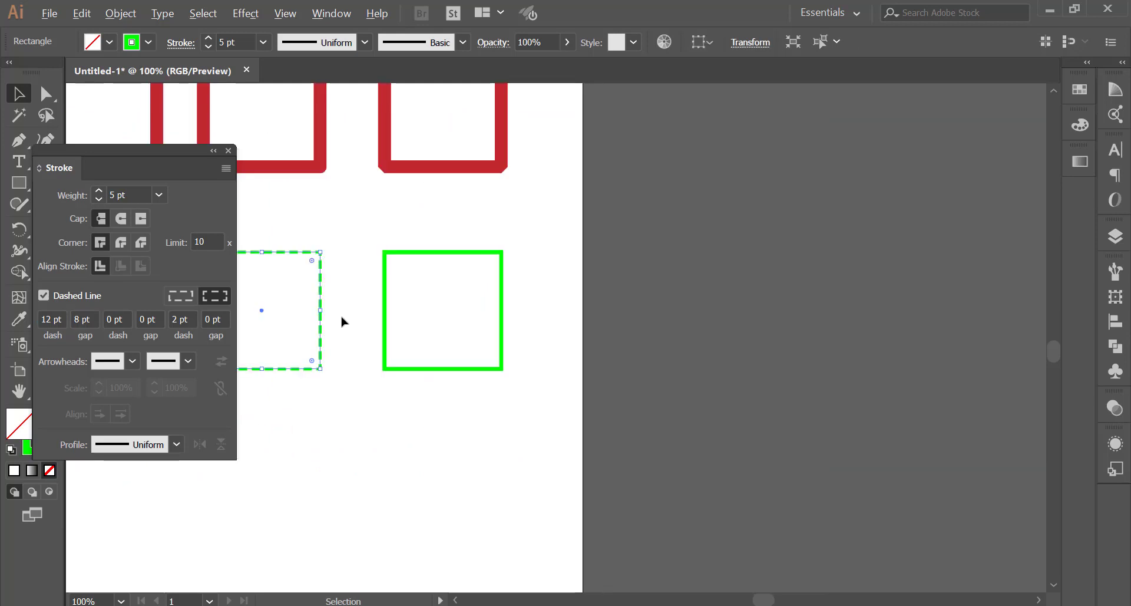
# Center the green squares, move the Stroke panel beside the drawing, and pick the Pen tool
pyautogui.moveTo(292, 308); pyautogui.dragTo(471, 301)
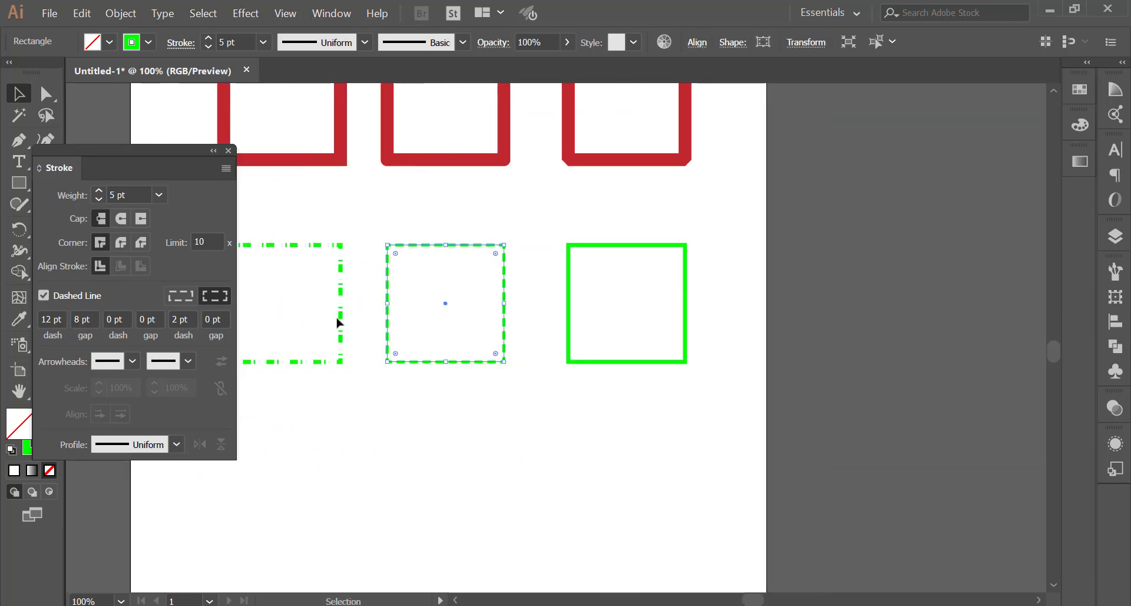
pyautogui.moveTo(341, 320); pyautogui.dragTo(475, 285)
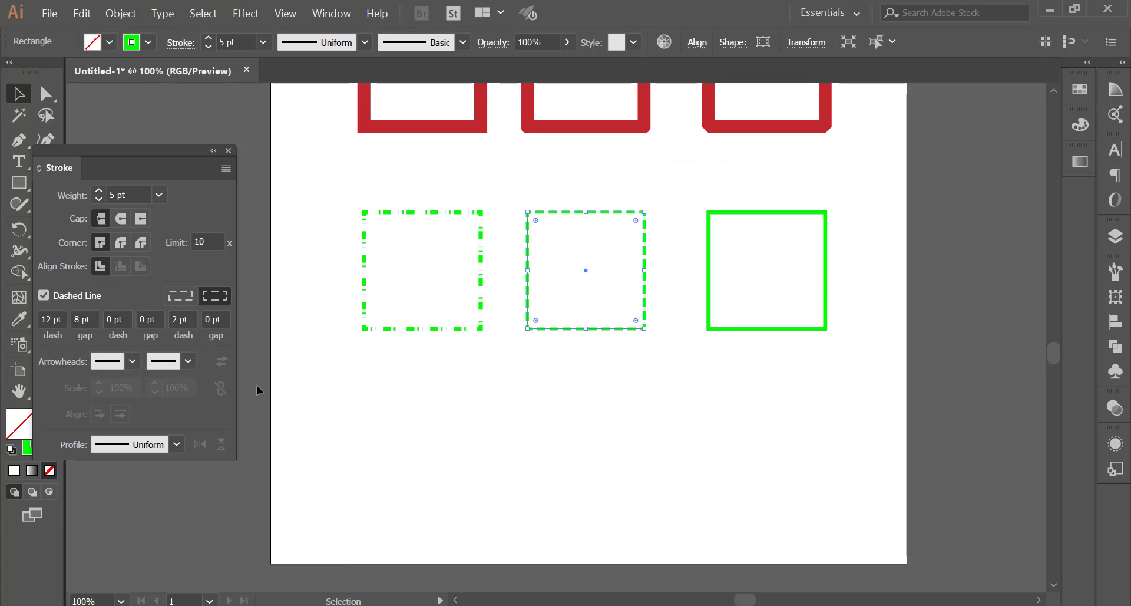
pyautogui.moveTo(119, 153); pyautogui.dragTo(195, 141)
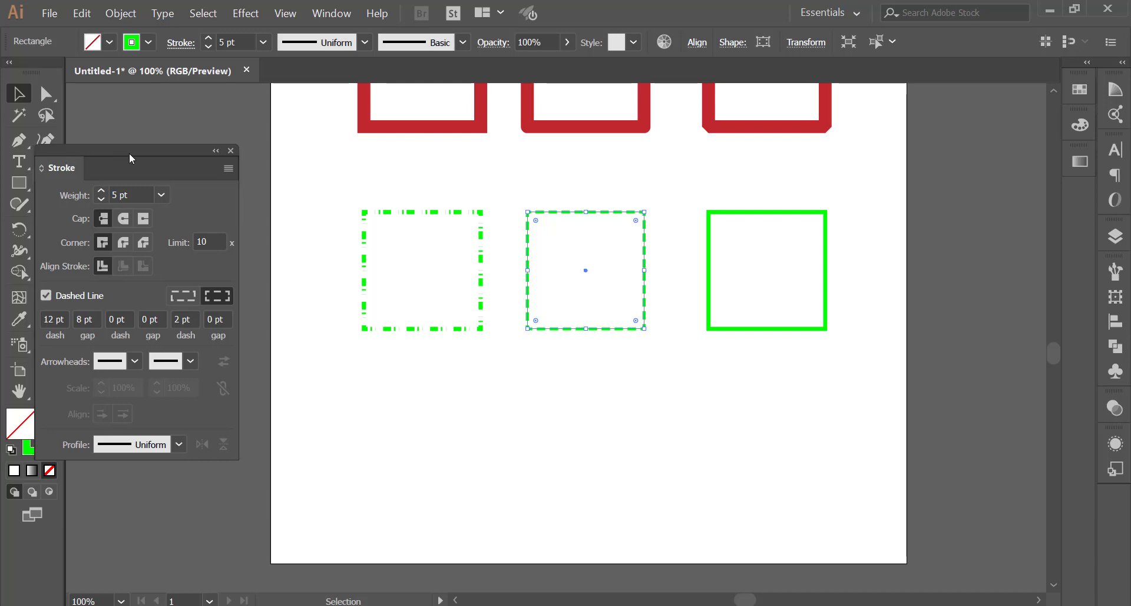
pyautogui.click(19, 140)
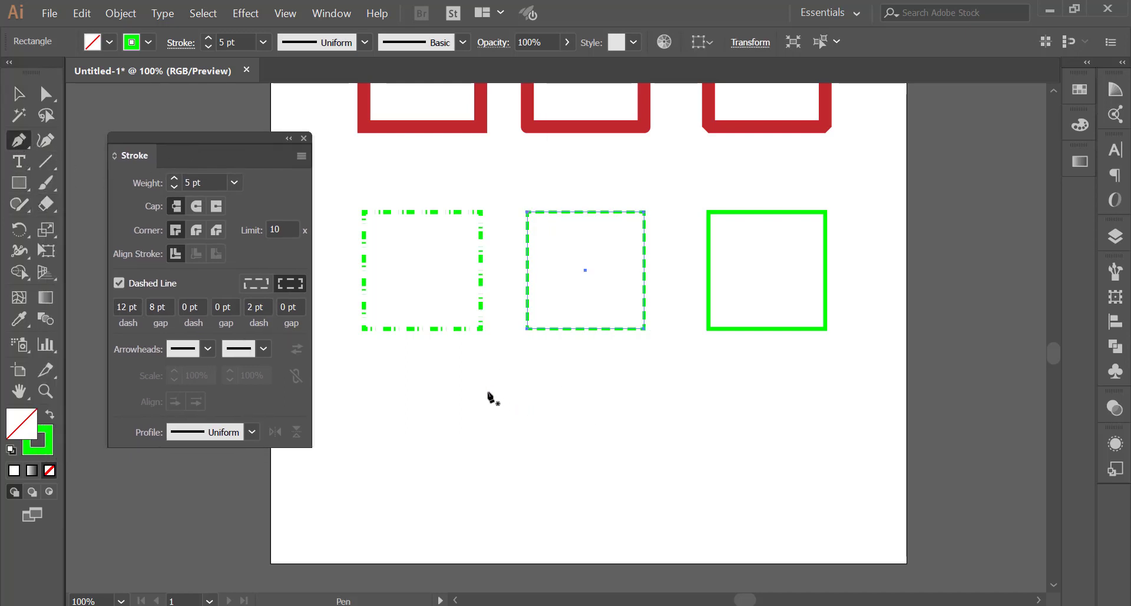
# Draw a straight horizontal green line below the dash-dot square with the Pen tool
pyautogui.moveTo(488, 391); pyautogui.dragTo(415, 391)
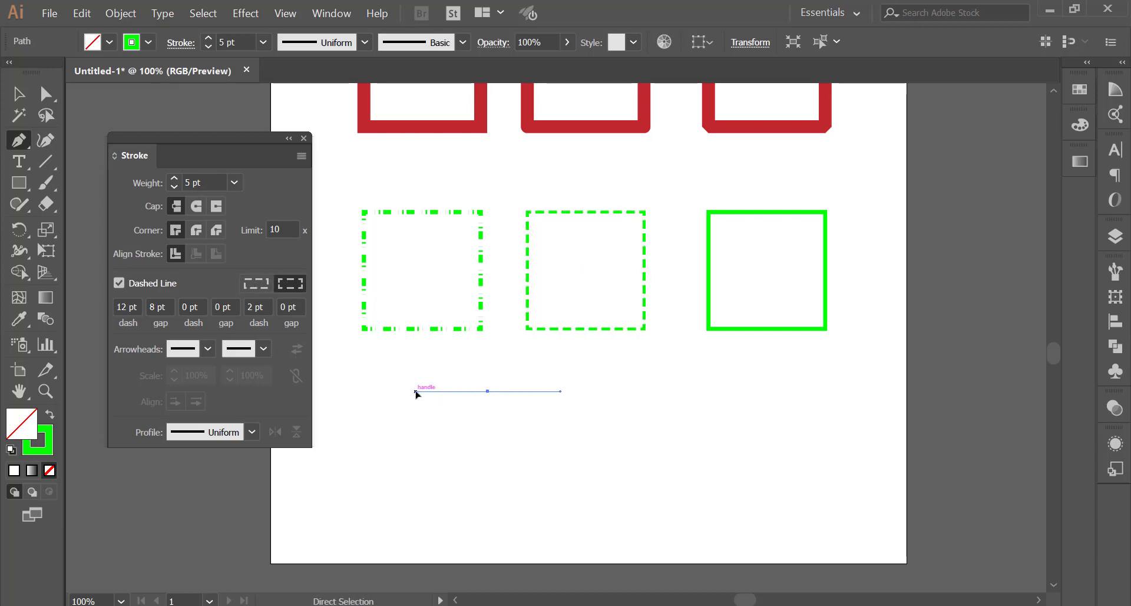
pyautogui.hotkey('ctrl', 'z')
pyautogui.click(421, 389)
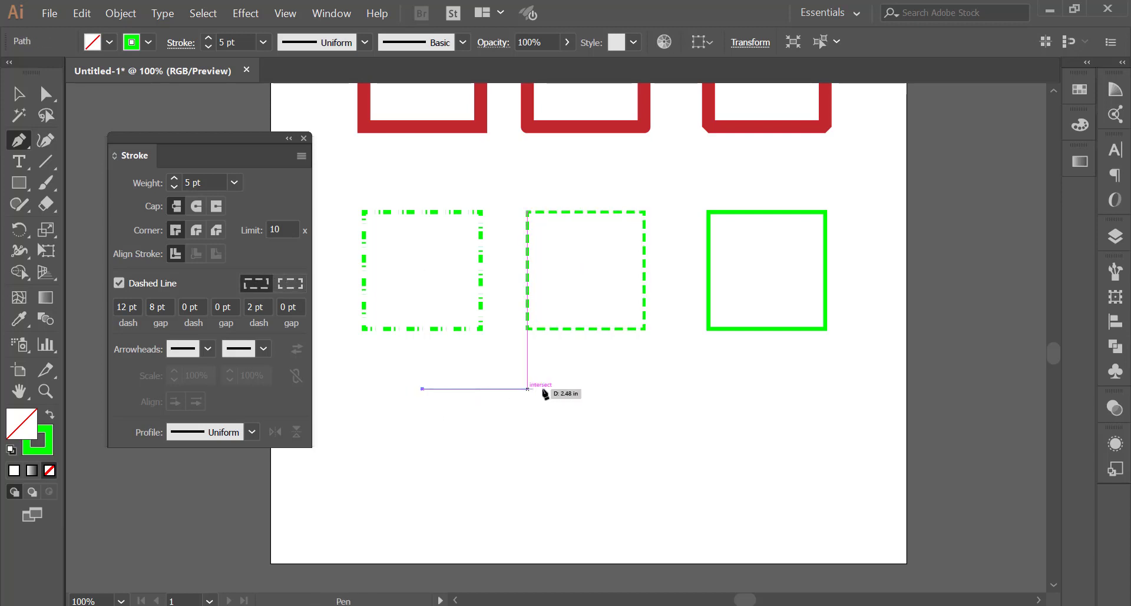
pyautogui.click(567, 389)
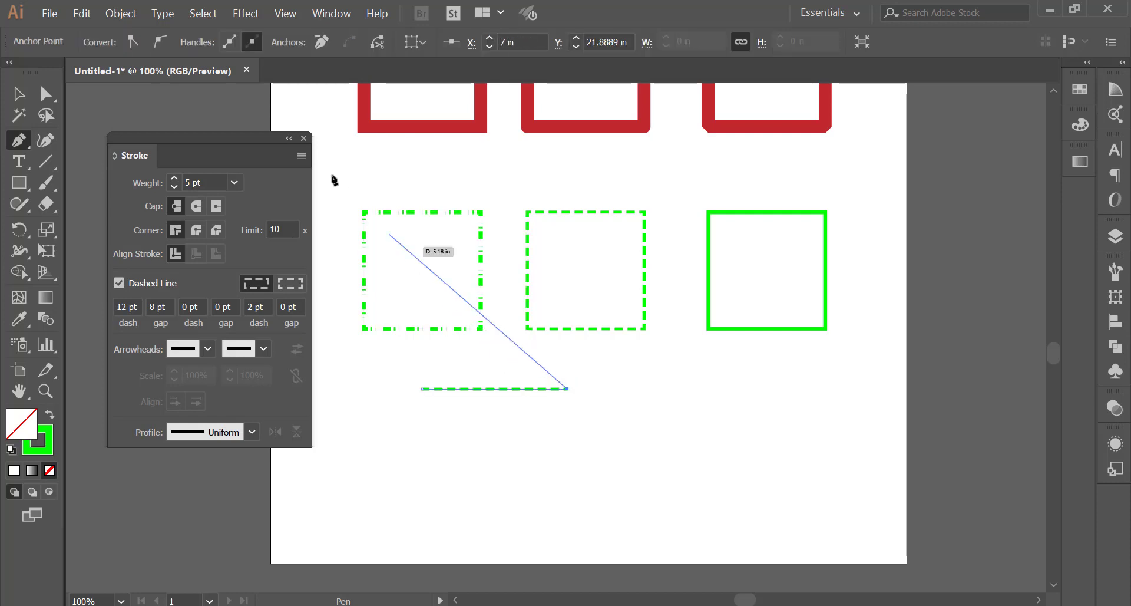
pyautogui.click(18, 94)
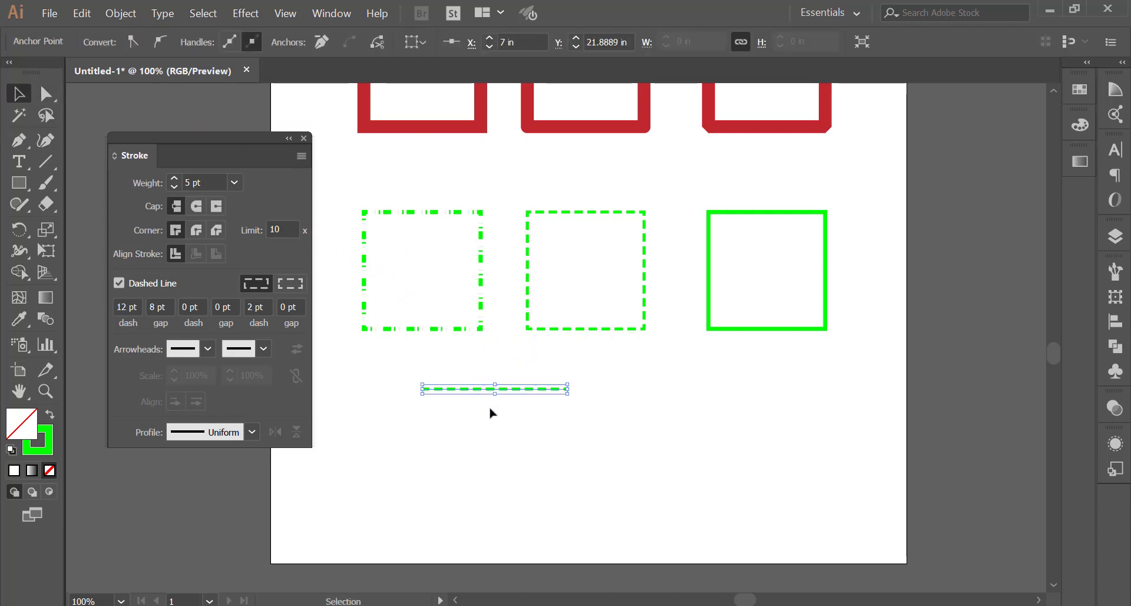
# Zoom in and set the line's dash gap values to 0 pt so it looks solid
pyautogui.scroll(2, 494, 386)
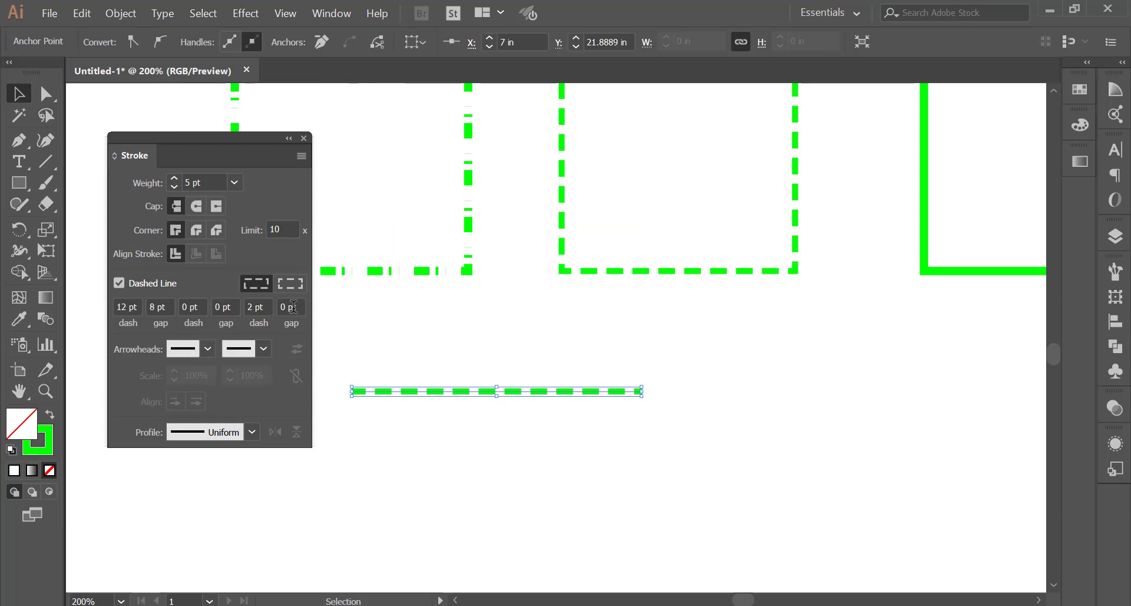
pyautogui.click(255, 305)
pyautogui.write('0t')
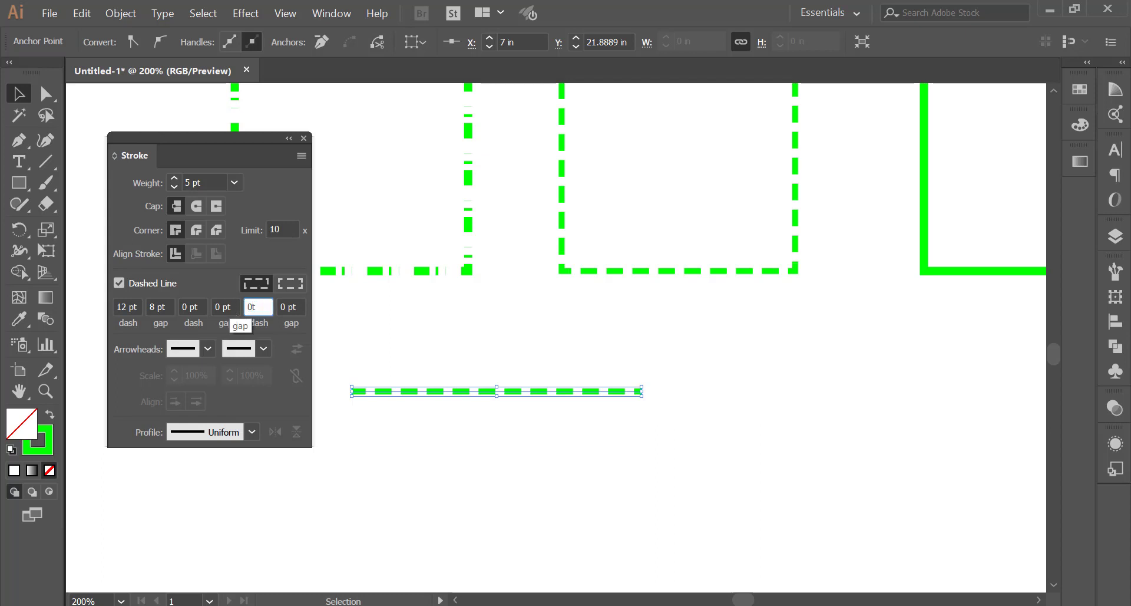
pyautogui.hotkey('shift', 'Tab')
pyautogui.hotkey('shift', 'Tab')
pyautogui.hotkey('shift', 'Tab')
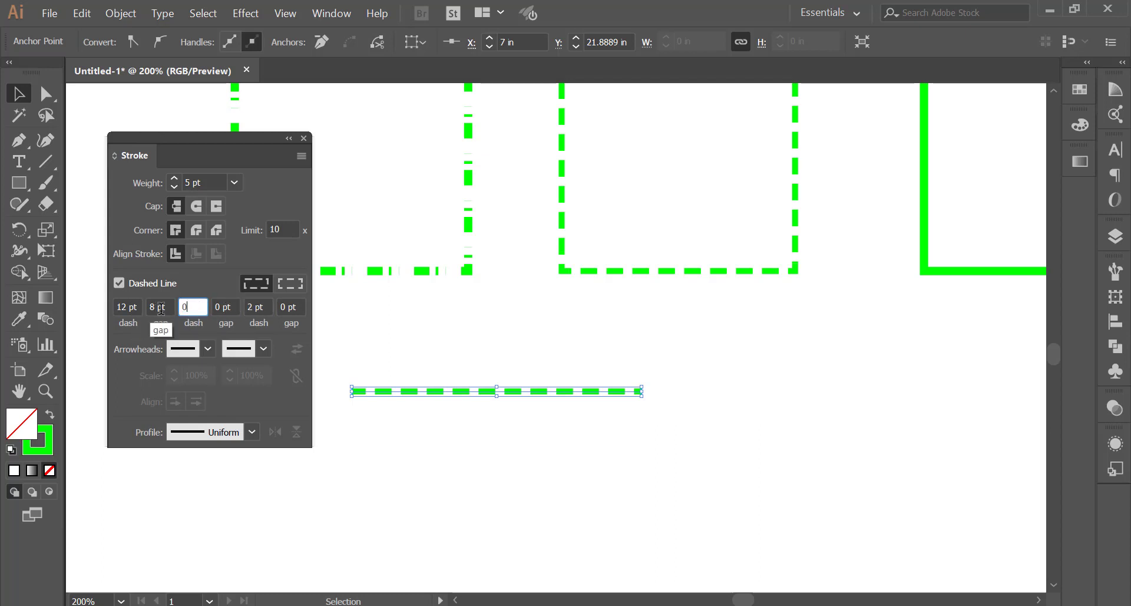
pyautogui.write('0')
pyautogui.hotkey('shift', 'Tab')
pyautogui.write('0')
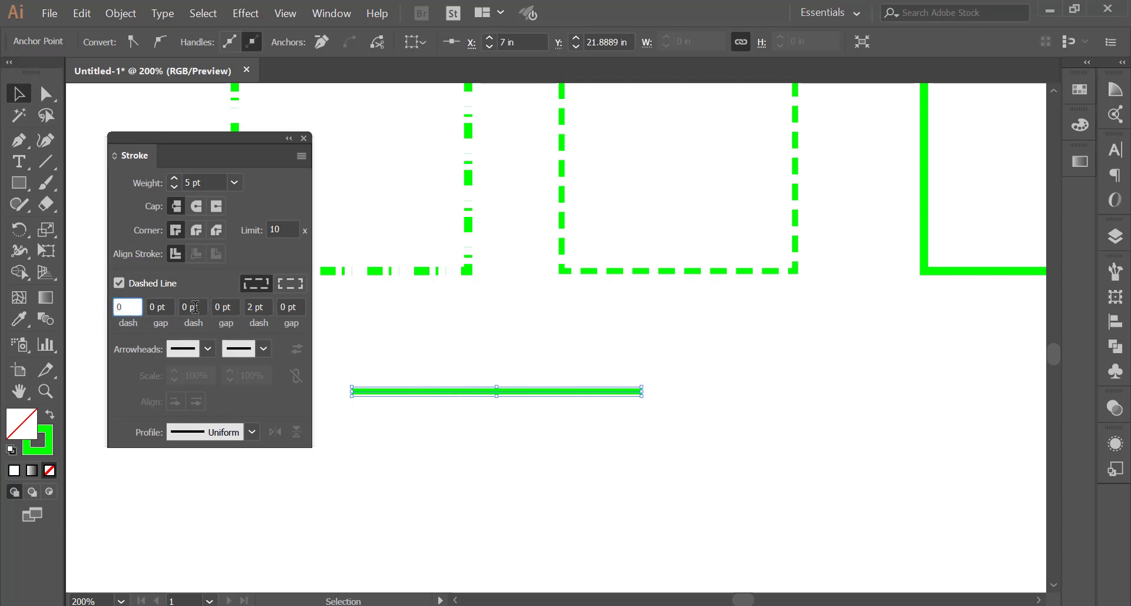
# Turn off Dashed Line and set the line's stroke weight to 13 pt
pyautogui.click(119, 283)
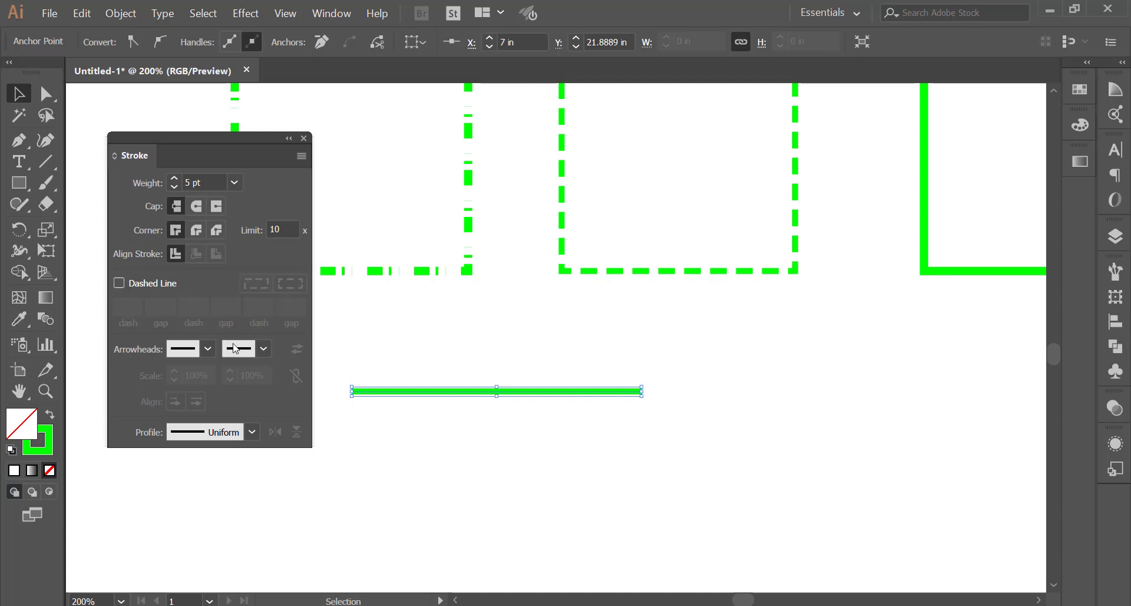
pyautogui.doubleClick(208, 182)
pyautogui.write('10')
pyautogui.press('Return')
pyautogui.press('Up')
pyautogui.press('Up')
pyautogui.press('Up')
pyautogui.press('Up')
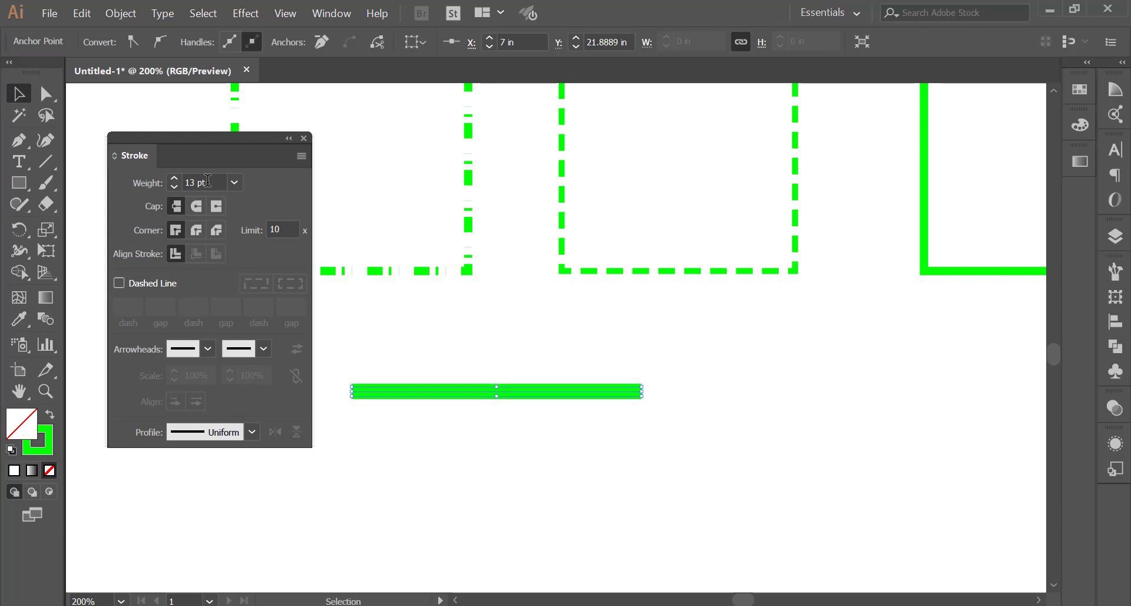
pyautogui.press('Up')
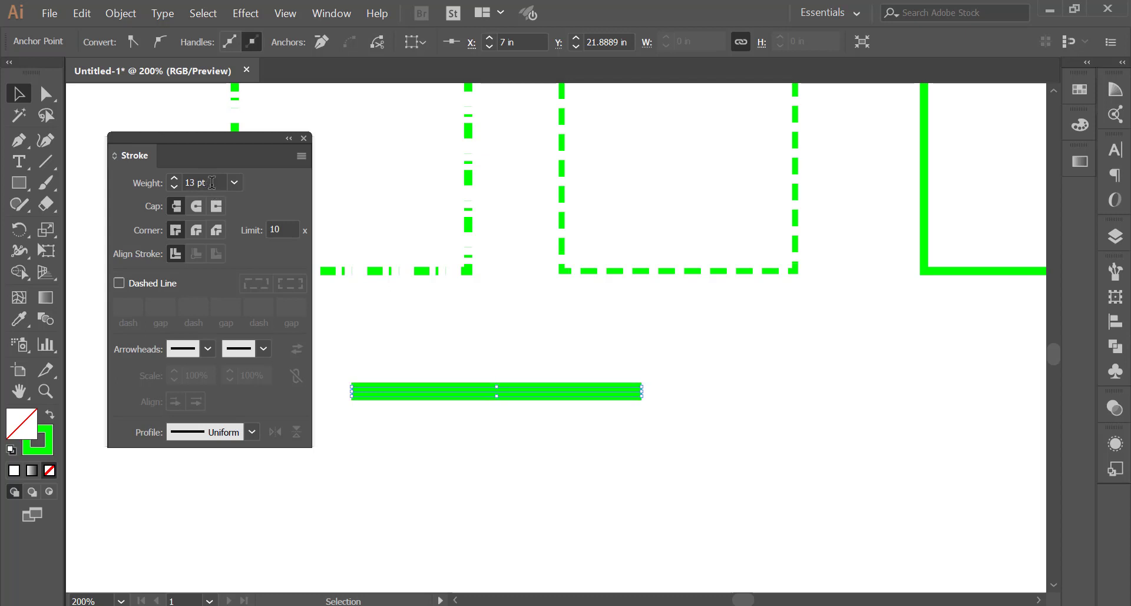
pyautogui.press('Down')
pyautogui.press('Down')
# Select the old green line and delete it
pyautogui.click(413, 337)
pyautogui.moveTo(455, 357); pyautogui.dragTo(481, 428)
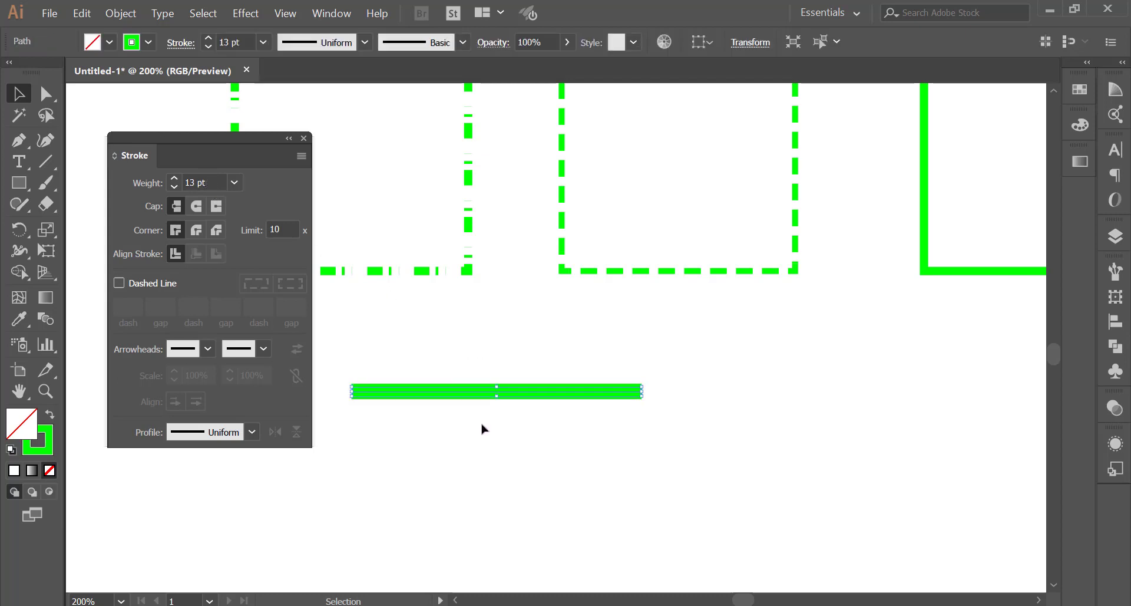
pyautogui.click(482, 428)
pyautogui.moveTo(454, 358); pyautogui.dragTo(500, 427)
pyautogui.press('Delete')
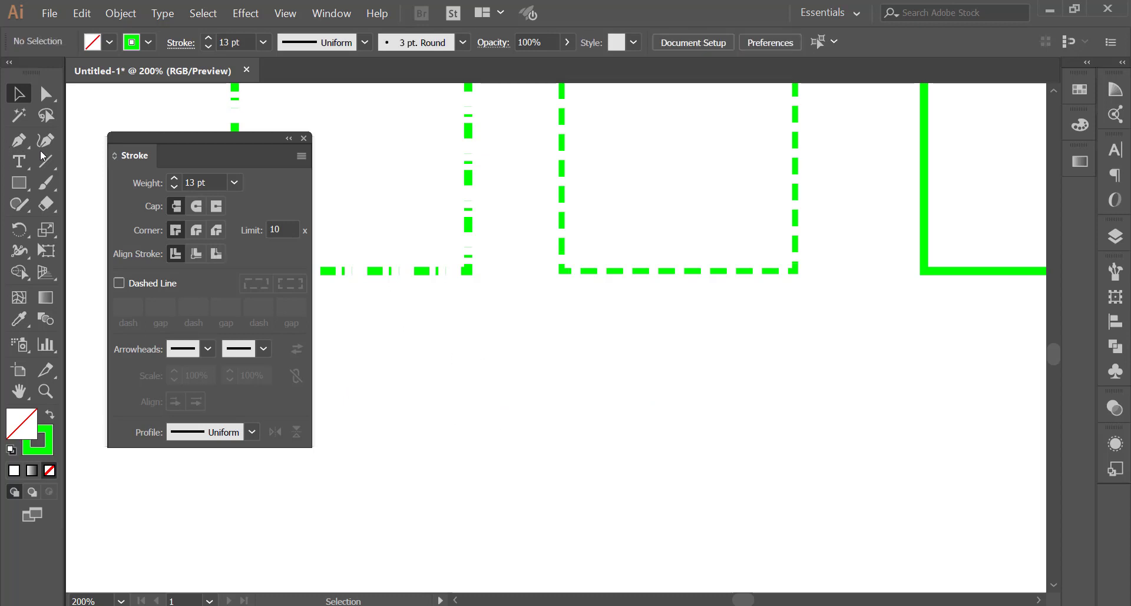
# Draw a new straight horizontal green line below the squares with the Pen tool
pyautogui.press('p')
pyautogui.click(420, 356)
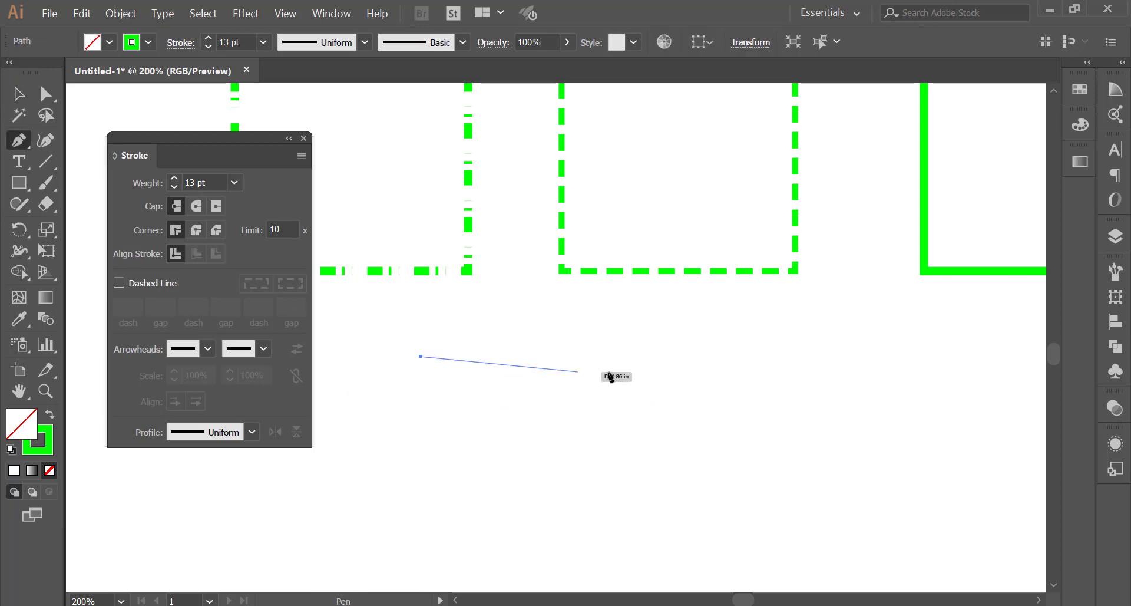
pyautogui.click(711, 355)
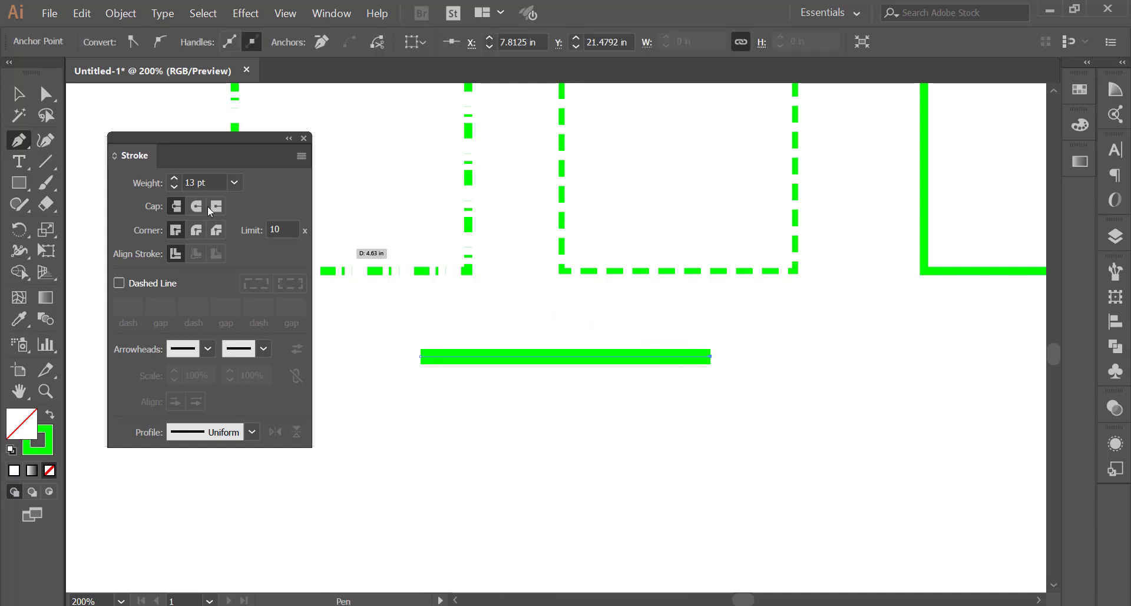
pyautogui.click(14, 93)
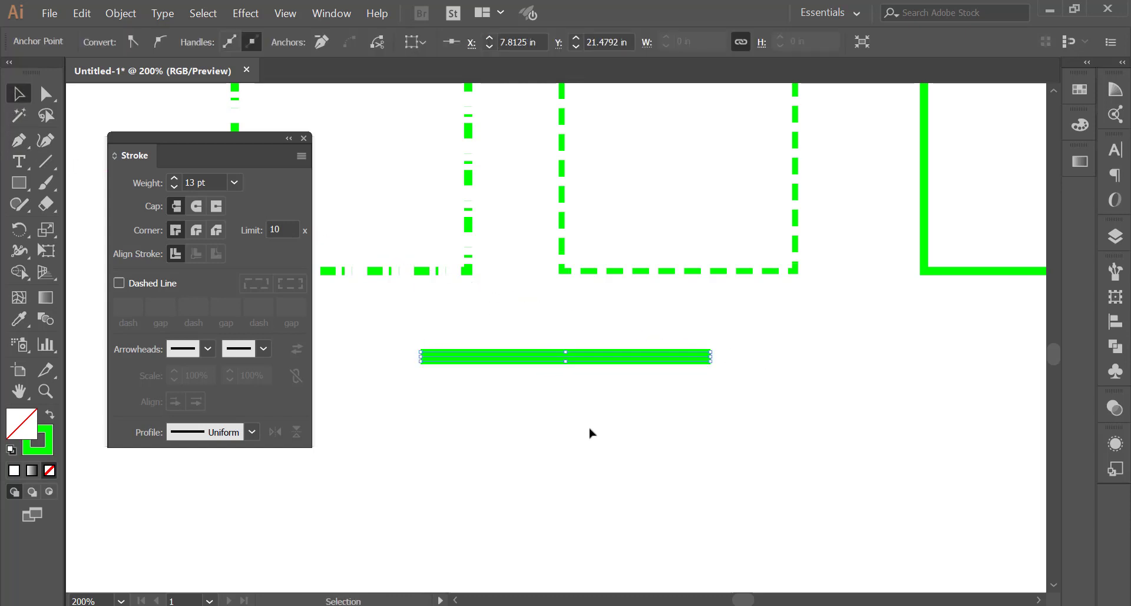
# Alt-drag copies of the 13 pt line and nudge them into four stacked, offset lines
pyautogui.press('alt')
pyautogui.moveTo(534, 359); pyautogui.dragTo(532, 495)
pyautogui.hotkey('ctrl', 'shift', 'a')
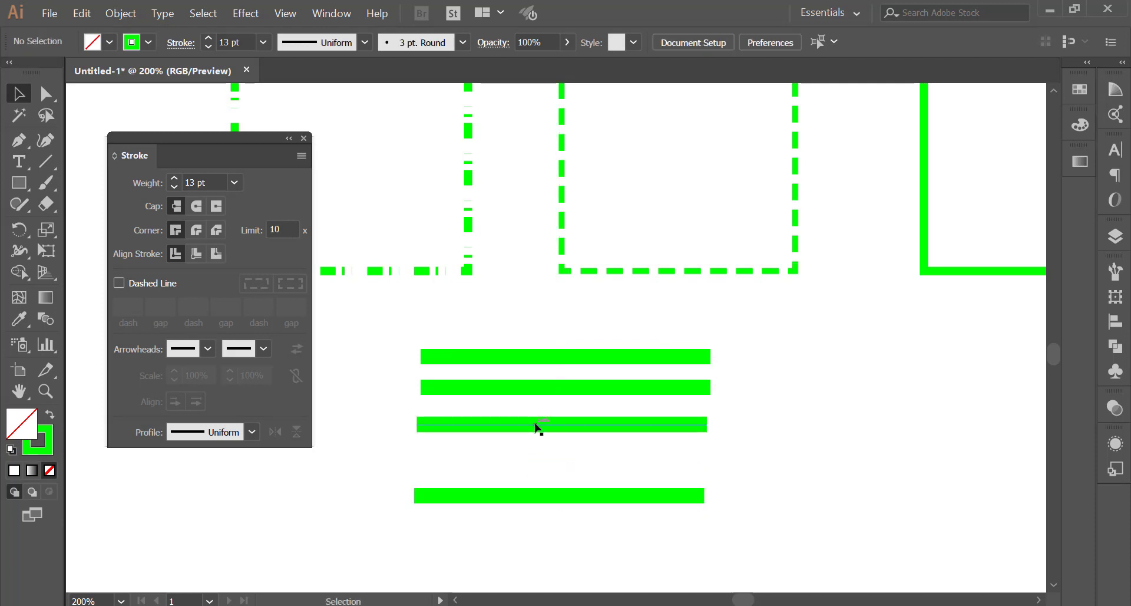
pyautogui.moveTo(539, 425); pyautogui.dragTo(537, 437)
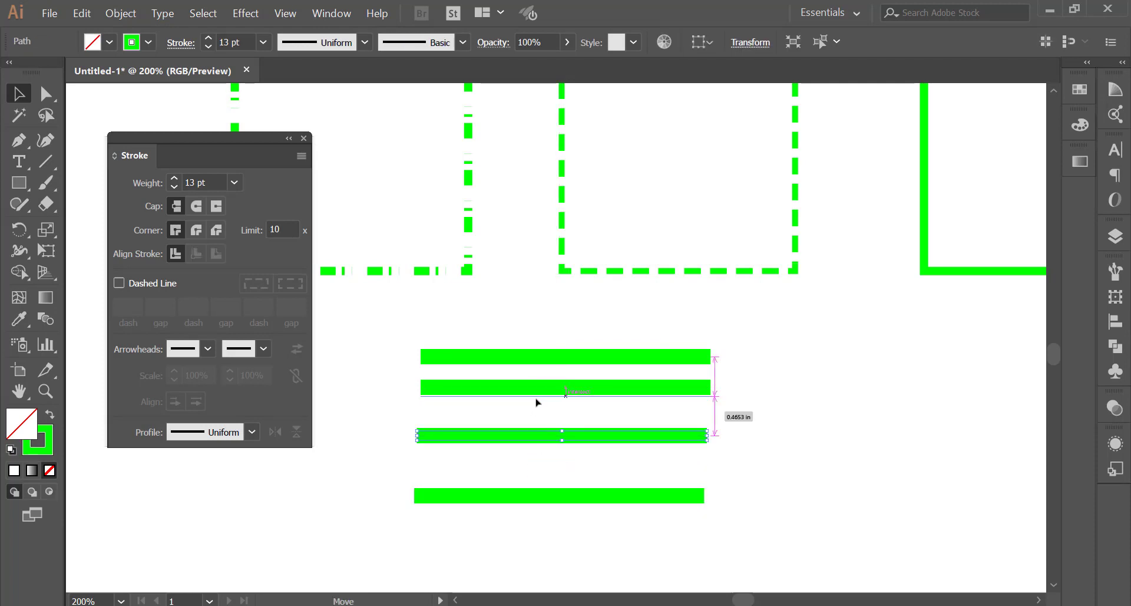
pyautogui.moveTo(540, 391); pyautogui.dragTo(525, 404)
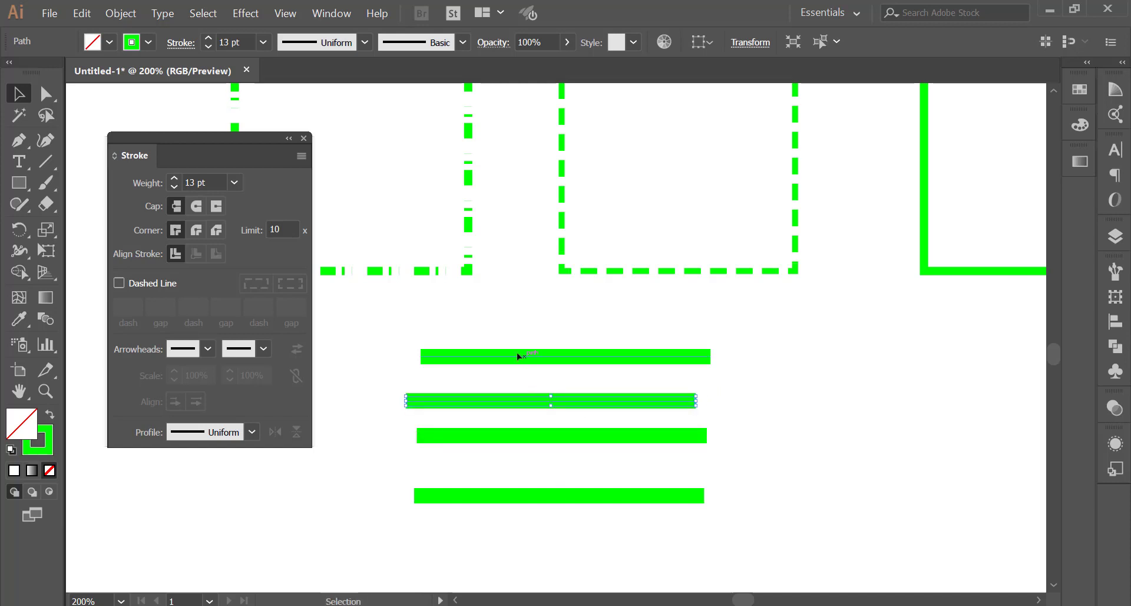
pyautogui.moveTo(518, 357); pyautogui.dragTo(500, 345)
pyautogui.scroll(1, 429, 343)
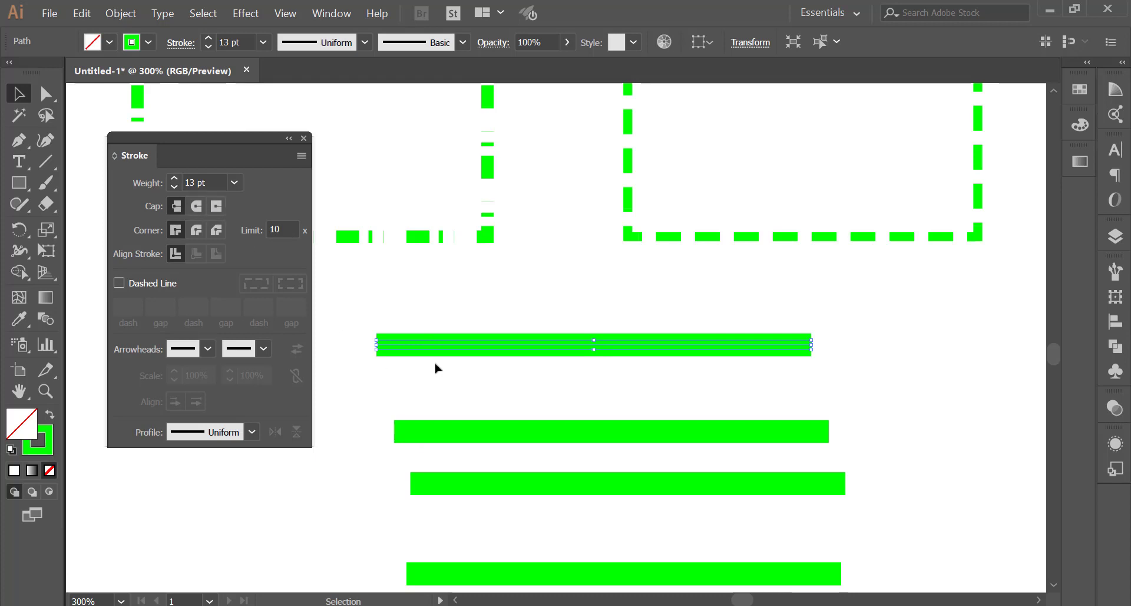
# Zoom in, select the second green line and move it upward
pyautogui.moveTo(439, 355); pyautogui.dragTo(454, 387)
pyautogui.scroll(3, 375, 371)
pyautogui.scroll(1, 377, 354)
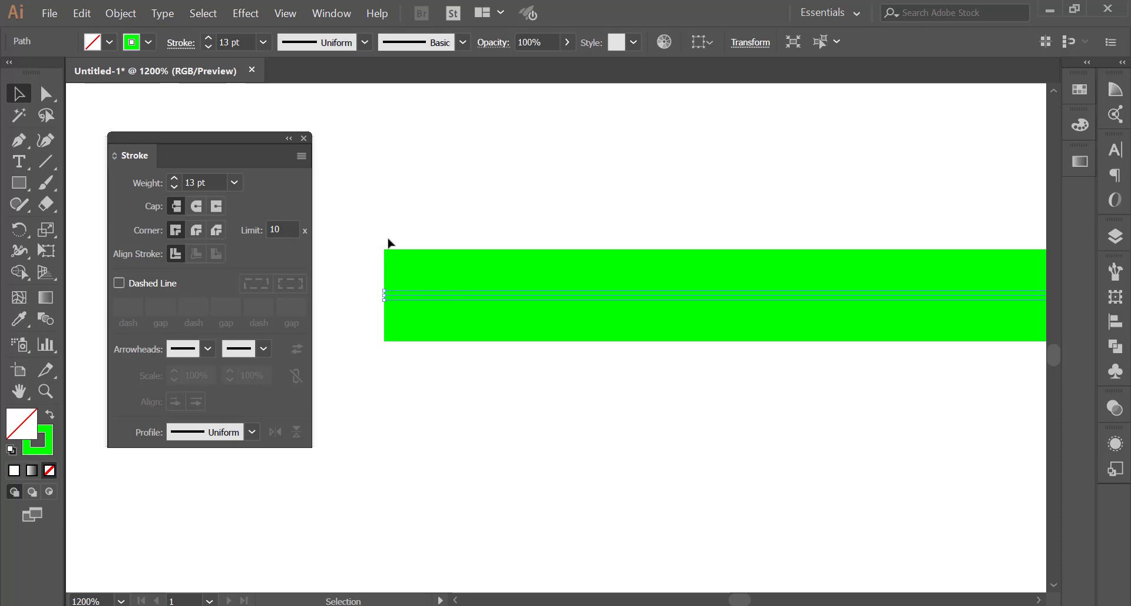
pyautogui.scroll(-1, 435, 354)
pyautogui.scroll(-2, 391, 339)
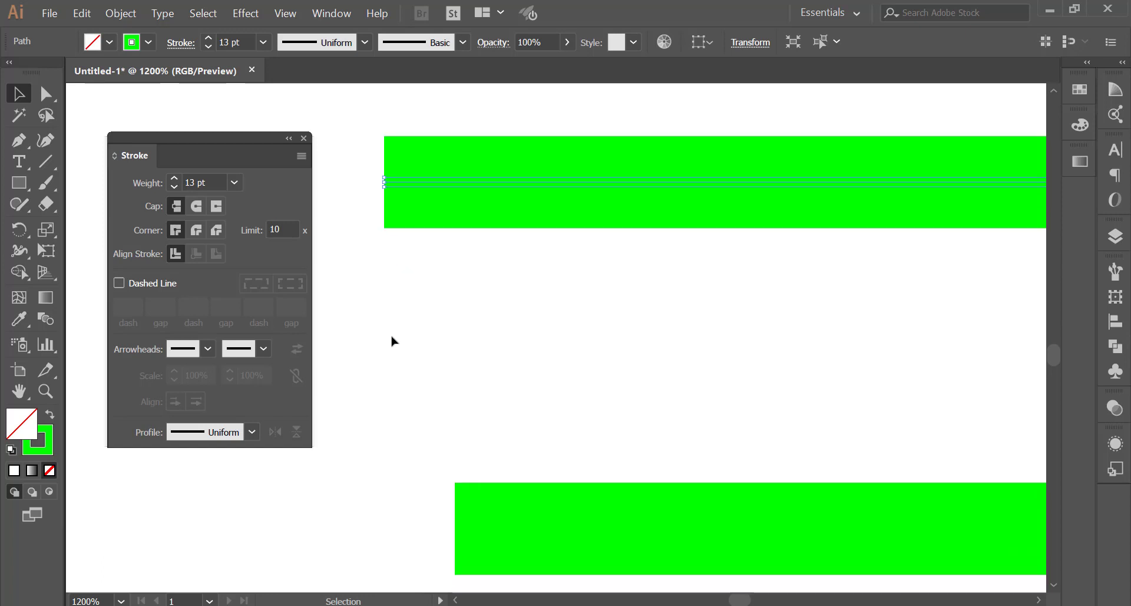
pyautogui.scroll(-3, 392, 340)
pyautogui.scroll(-1, 394, 342)
pyautogui.moveTo(492, 363)
pyautogui.mouseDown()
pyautogui.moveTo(441, 279)
pyautogui.moveTo(524, 400)
pyautogui.moveTo(444, 219)
pyautogui.moveTo(543, 405)
pyautogui.moveTo(479, 221)
pyautogui.mouseUp()
pyautogui.scroll(2, 479, 354)
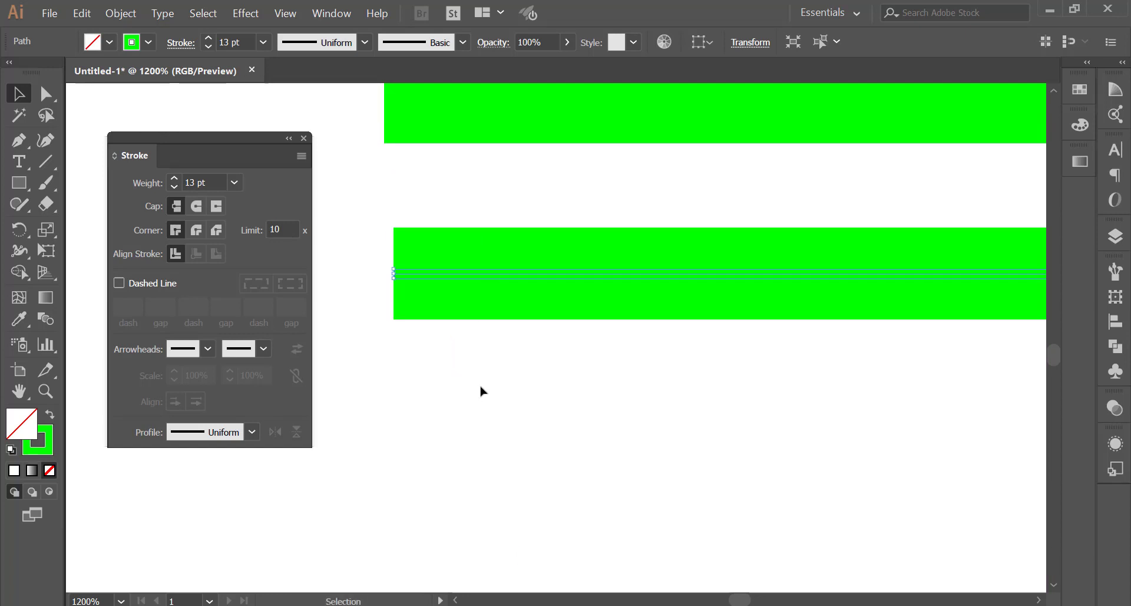
pyautogui.scroll(2, 474, 348)
pyautogui.moveTo(496, 331)
pyautogui.mouseDown()
pyautogui.moveTo(481, 303)
pyautogui.moveTo(406, 296)
pyautogui.mouseUp()
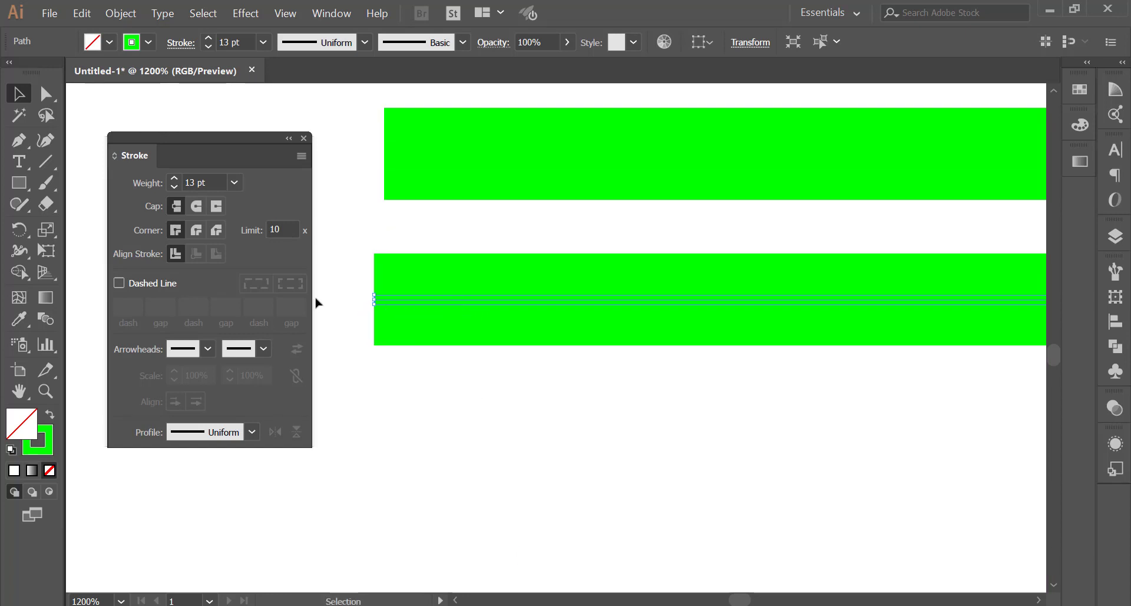
# Apply Round Cap so the second line's ends bulge into semicircles
pyautogui.click(200, 205)
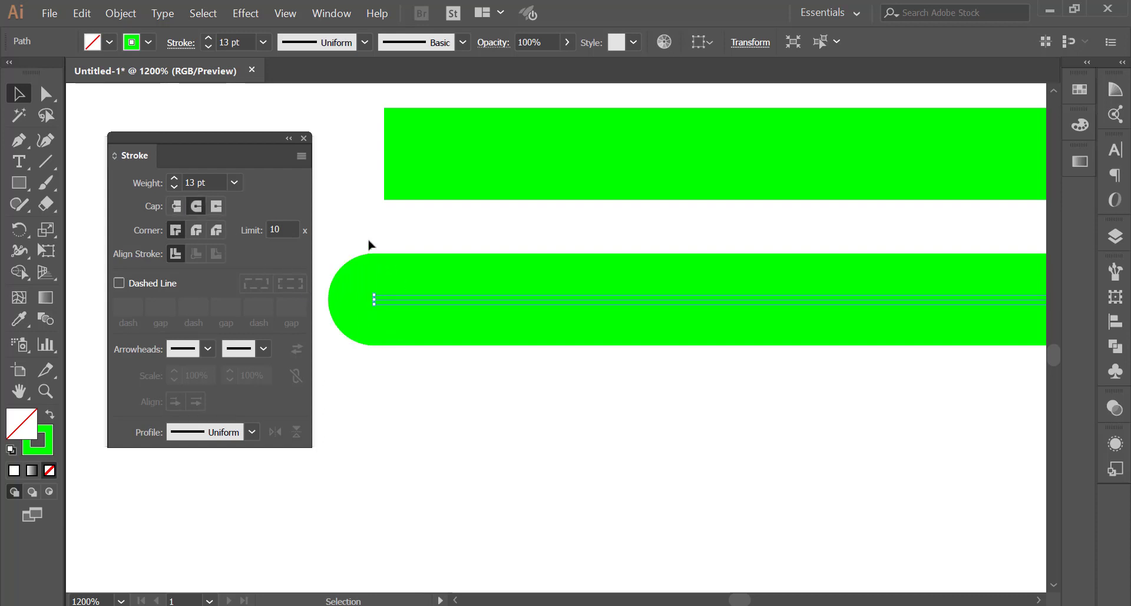
pyautogui.moveTo(388, 245); pyautogui.dragTo(421, 357)
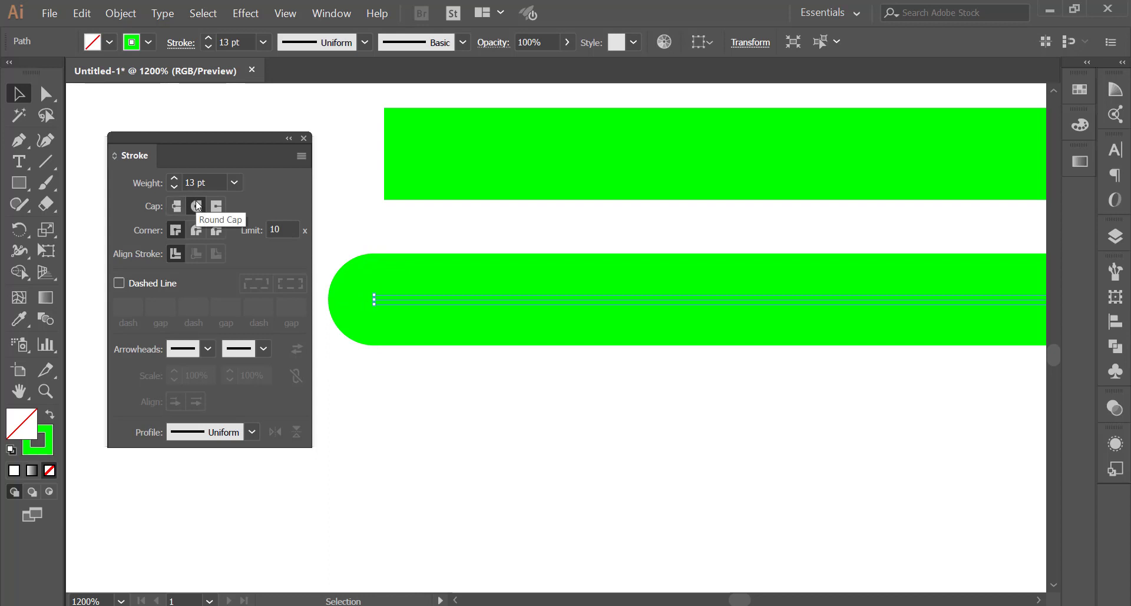
pyautogui.scroll(-2, 536, 458)
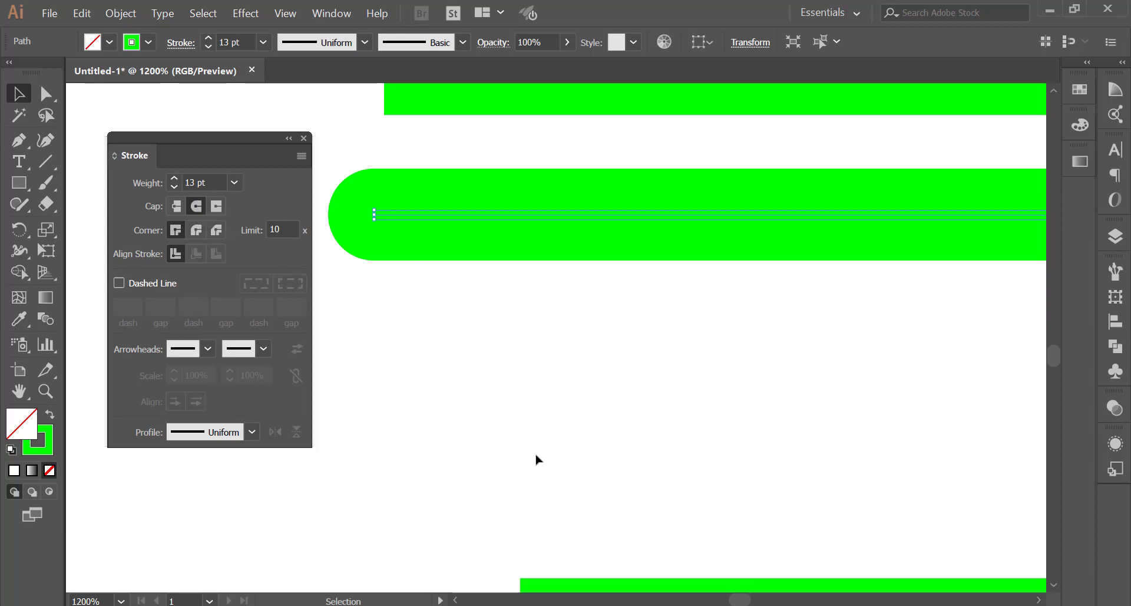
# Give the bottom green bar projecting caps and move it up and to the right
pyautogui.moveTo(618, 539); pyautogui.dragTo(533, 403)
pyautogui.scroll(3, 486, 386)
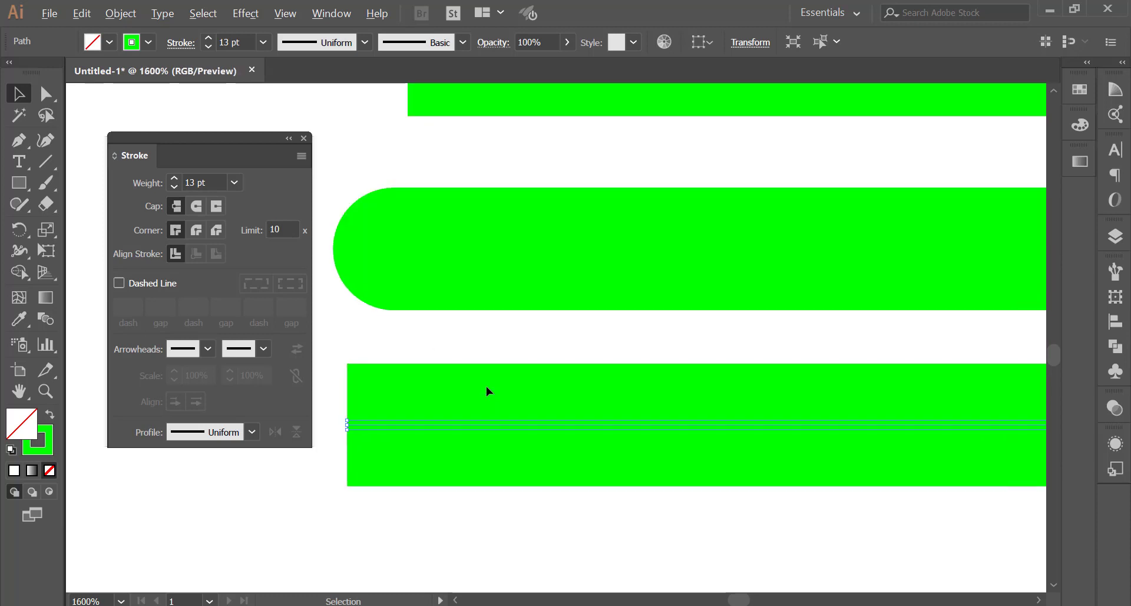
pyautogui.moveTo(341, 336); pyautogui.dragTo(406, 495)
pyautogui.click(217, 206)
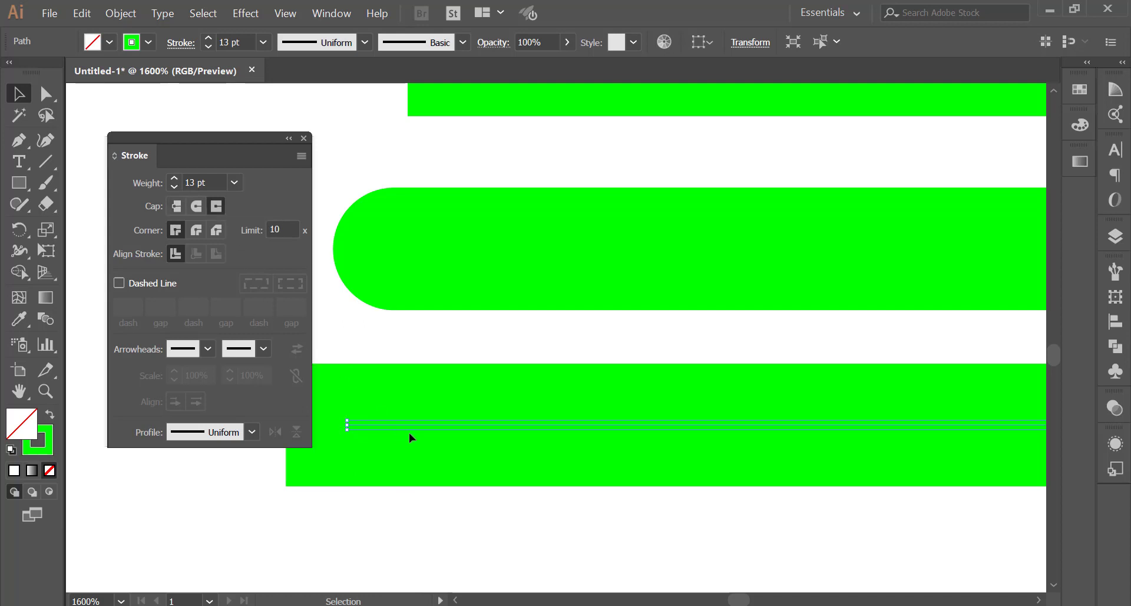
pyautogui.moveTo(409, 427); pyautogui.dragTo(501, 410)
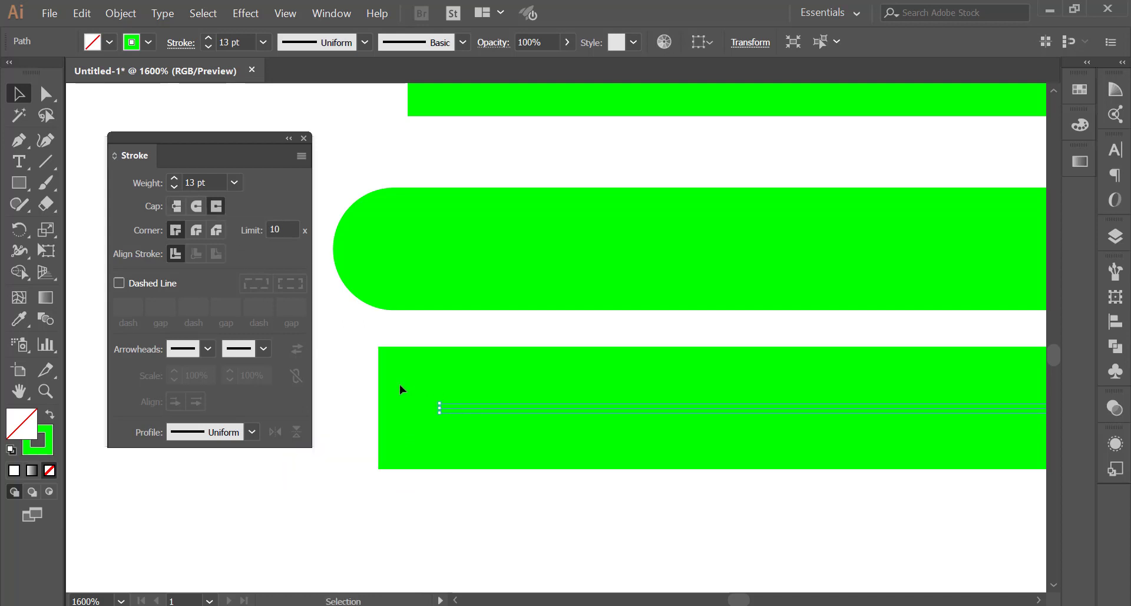
# Select the top and bottom bars in turn to check their caps, then zoom out to 400%
pyautogui.scroll(2, 386, 229)
pyautogui.scroll(2, 444, 346)
pyautogui.moveTo(346, 108); pyautogui.dragTo(466, 227)
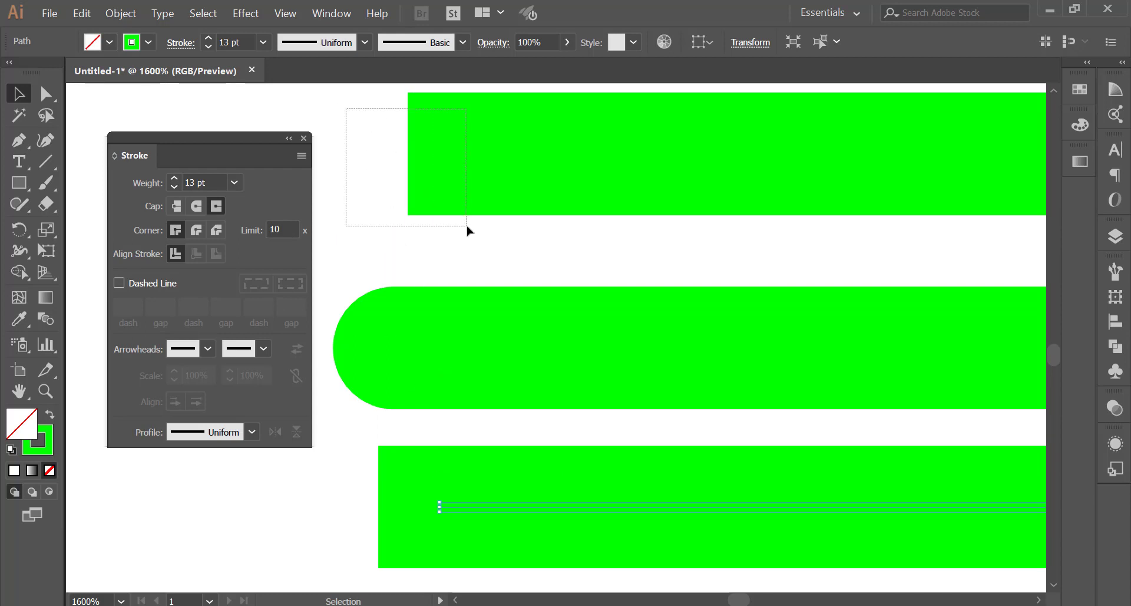
pyautogui.moveTo(371, 443); pyautogui.dragTo(435, 536)
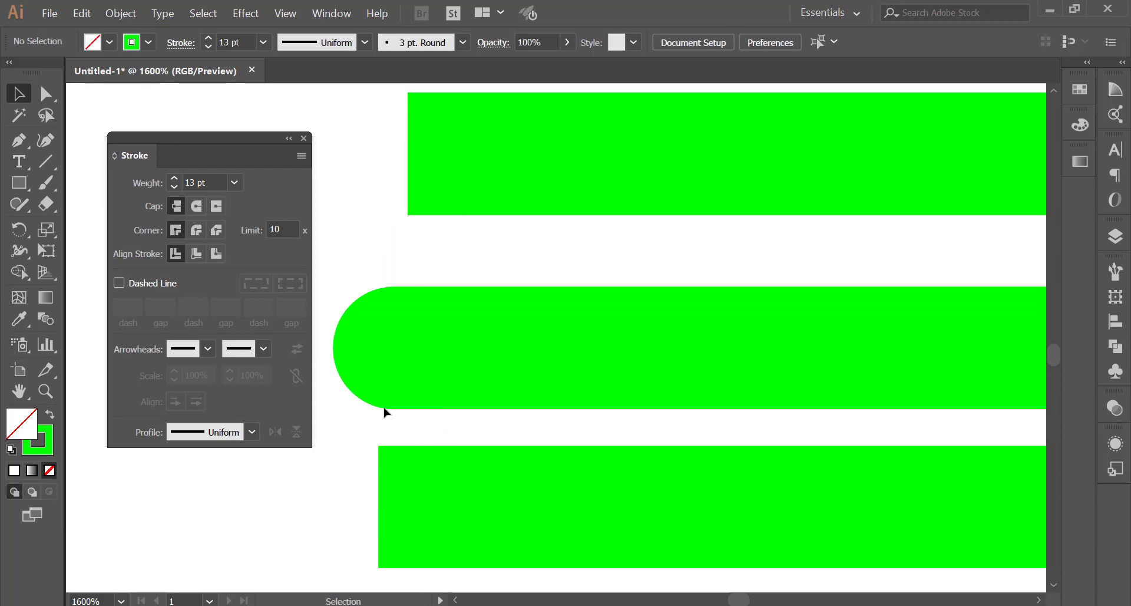
pyautogui.click(430, 186)
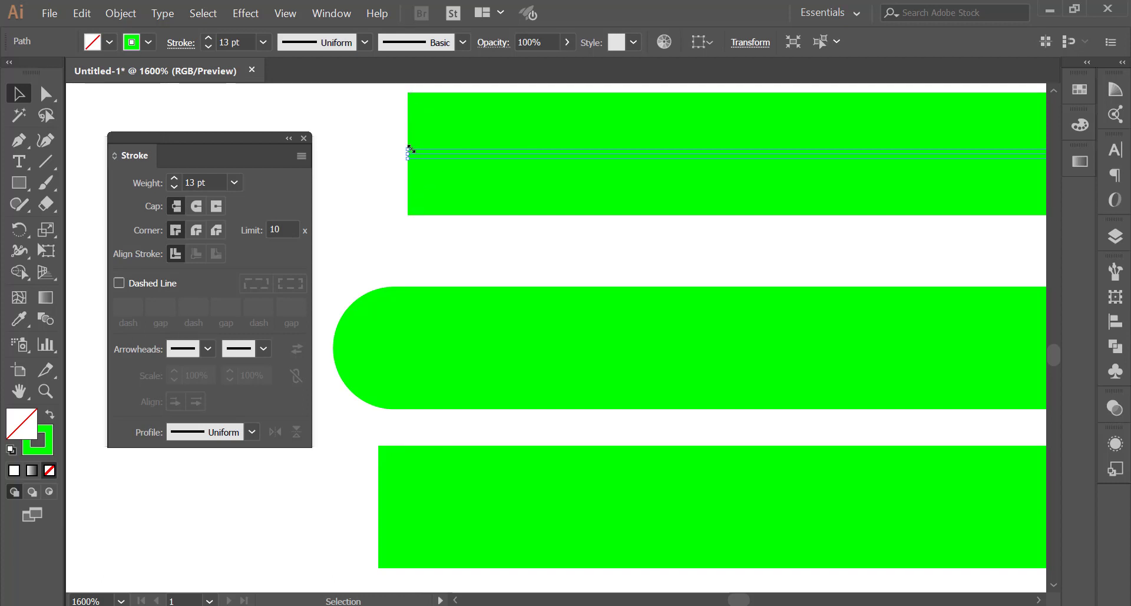
pyautogui.scroll(-1, 411, 379)
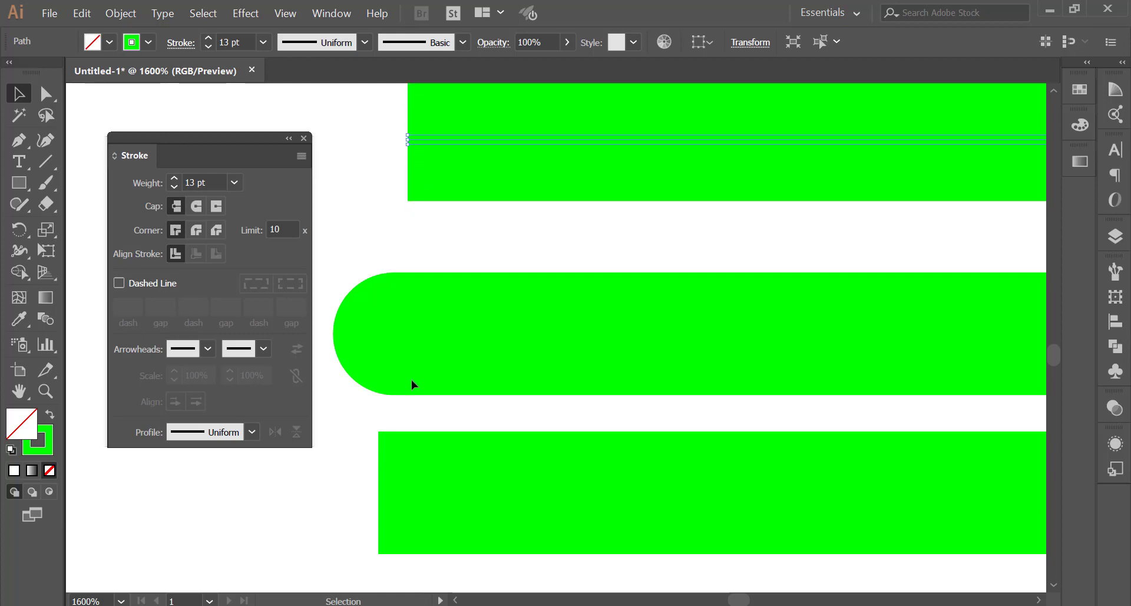
pyautogui.scroll(-3, 389, 359)
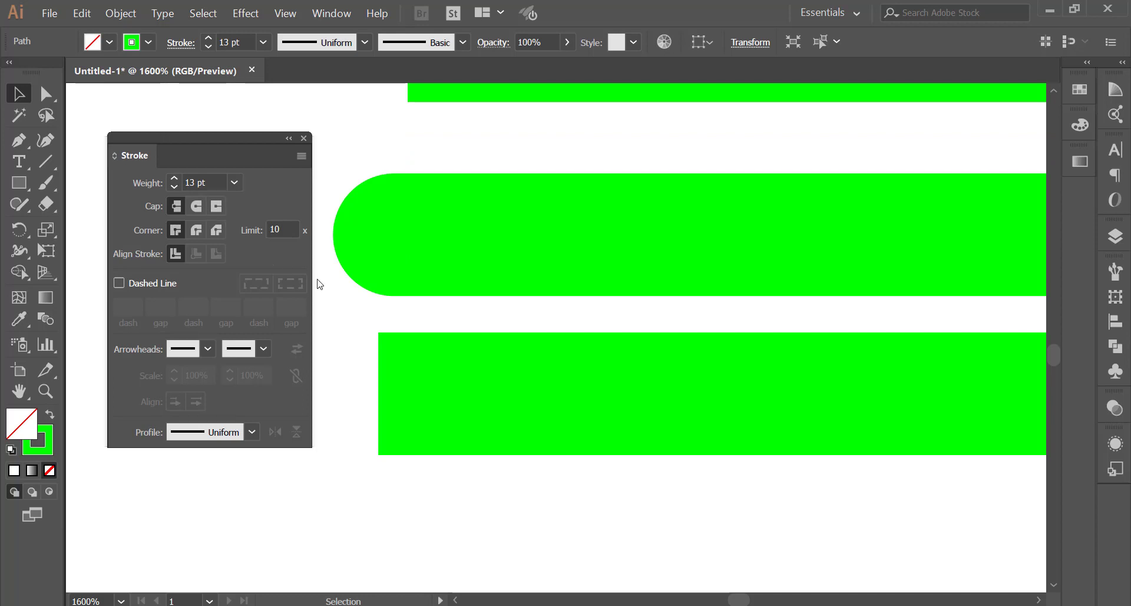
pyautogui.moveTo(361, 310); pyautogui.dragTo(465, 483)
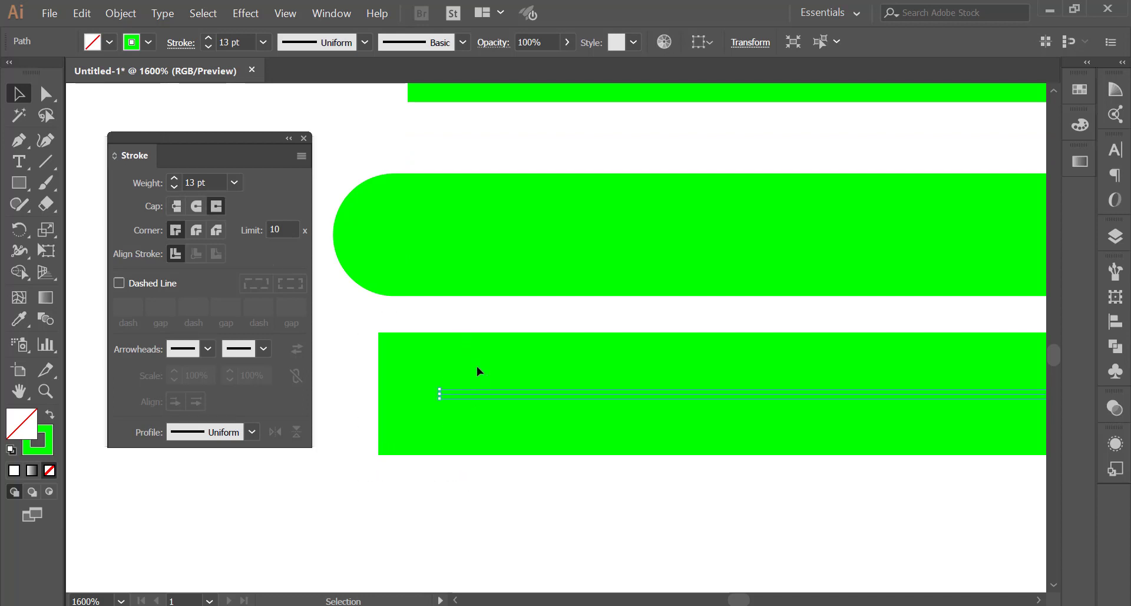
pyautogui.scroll(2, 396, 335)
pyautogui.scroll(2, 424, 387)
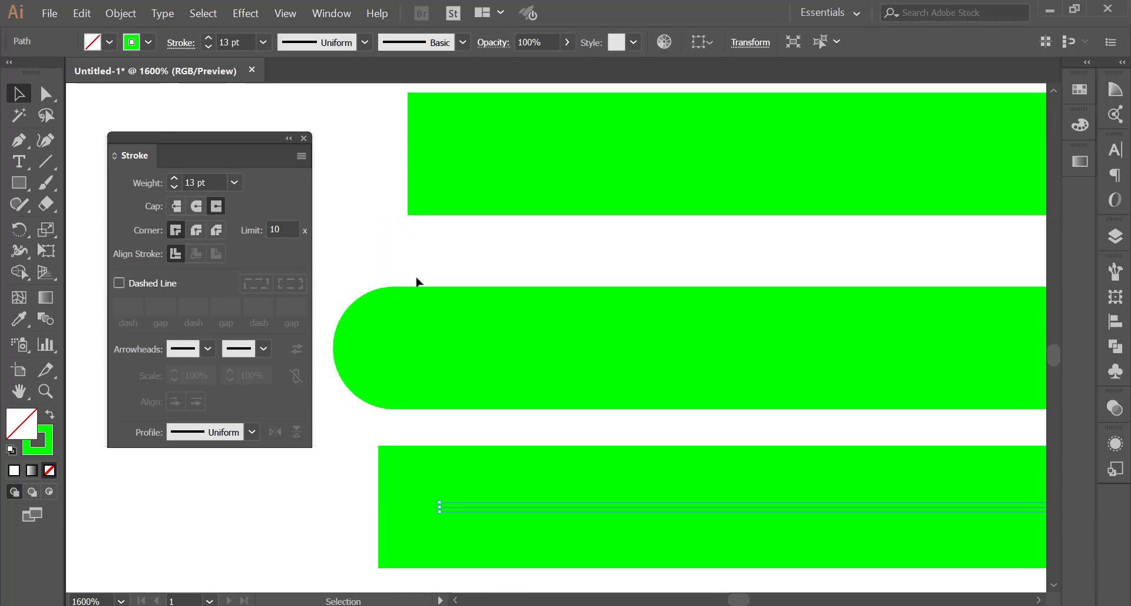
pyautogui.scroll(-3, 379, 531)
pyautogui.scroll(-1, 382, 489)
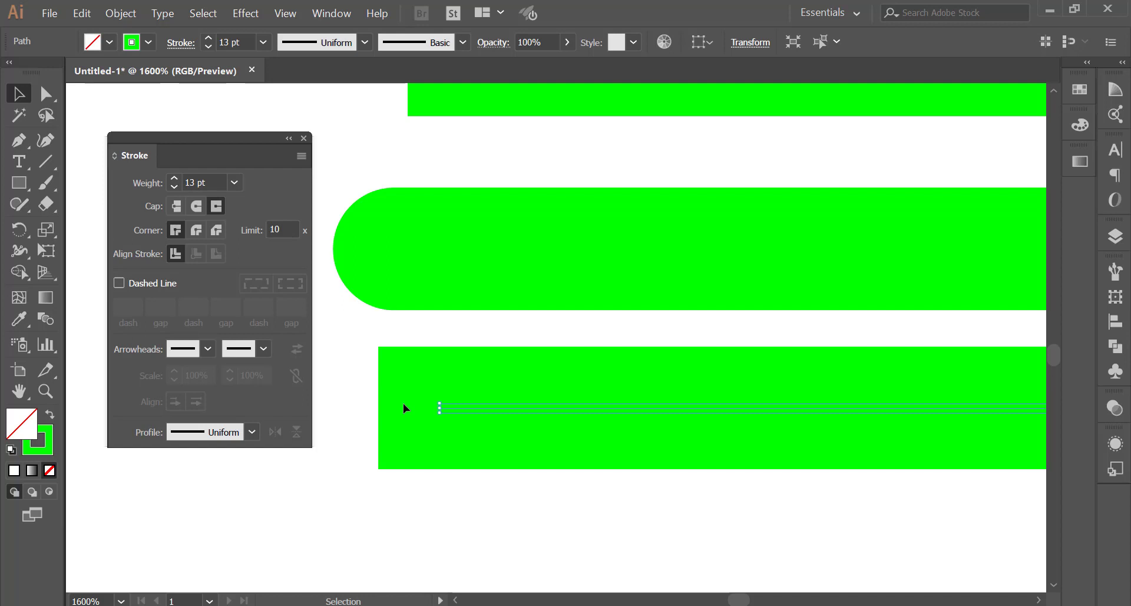
pyautogui.scroll(-4, 403, 405)
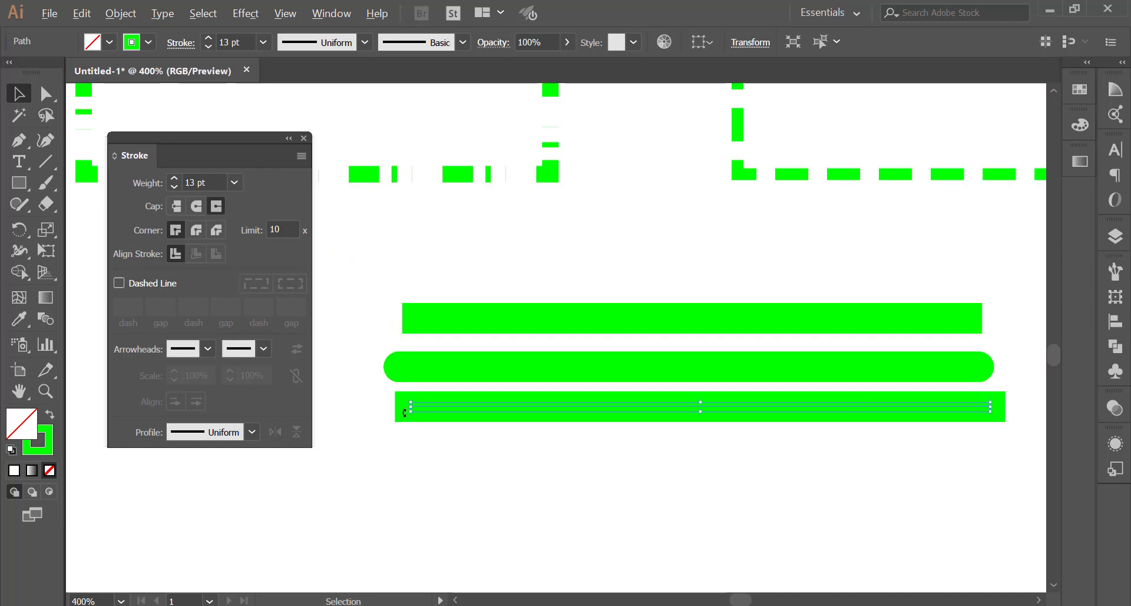
# Select the spare fourth green line, try moving and stretching it, then delete it
pyautogui.scroll(-5, 409, 428)
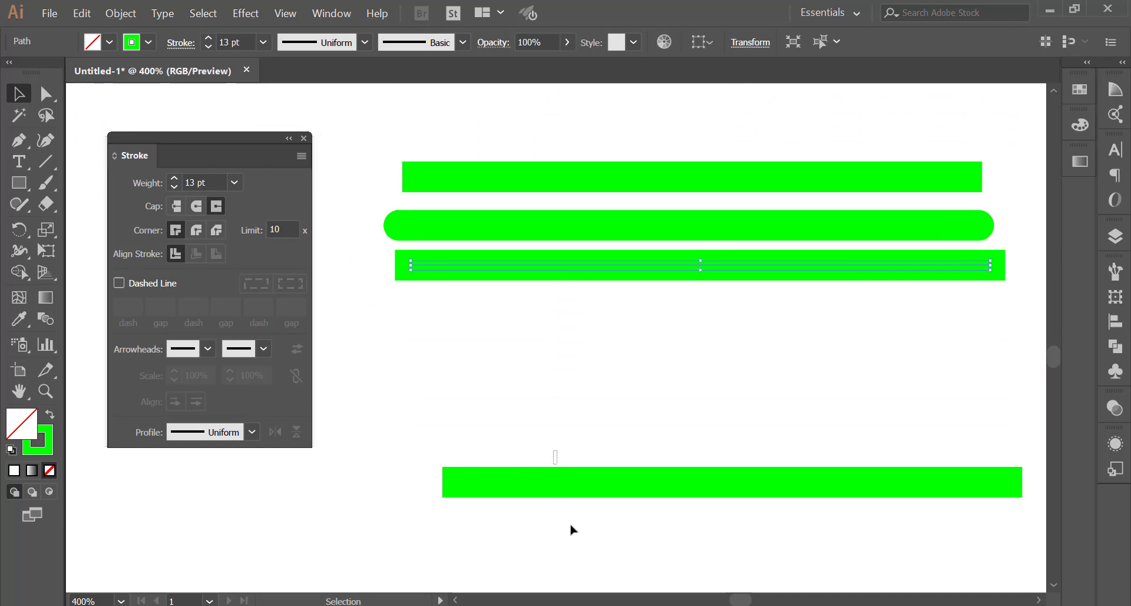
pyautogui.click(583, 494)
pyautogui.moveTo(586, 484); pyautogui.dragTo(531, 429)
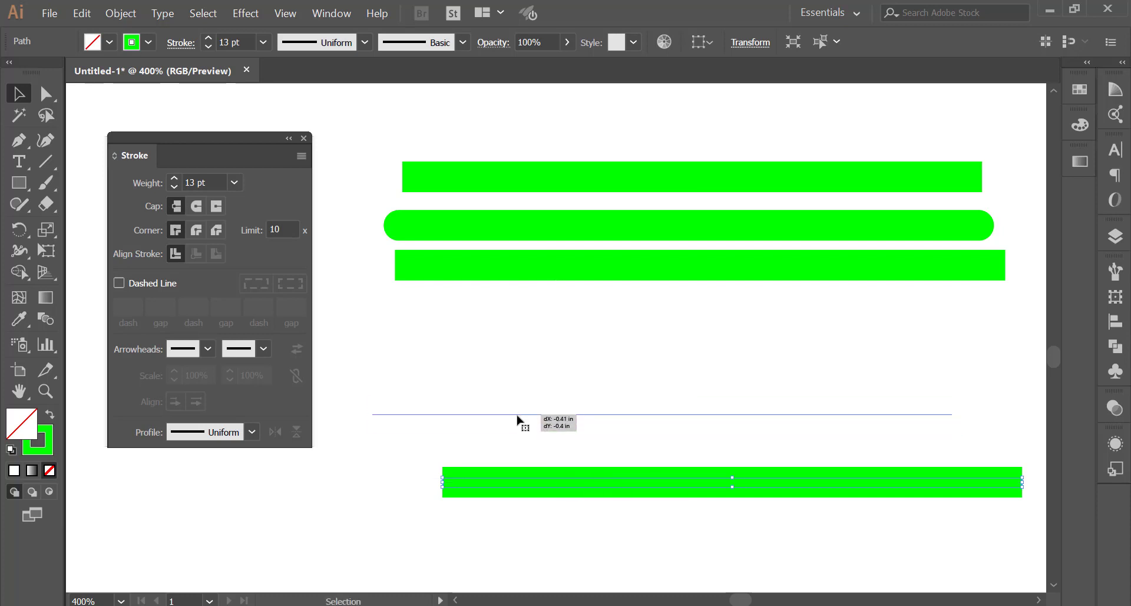
pyautogui.scroll(-1, 531, 429)
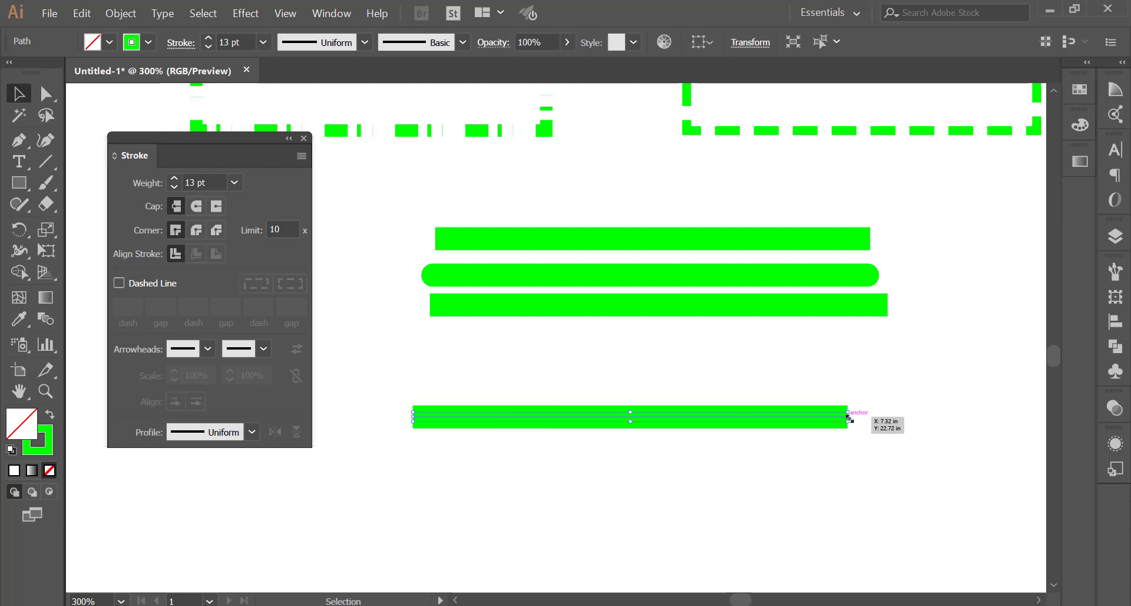
pyautogui.moveTo(849, 417); pyautogui.dragTo(941, 416)
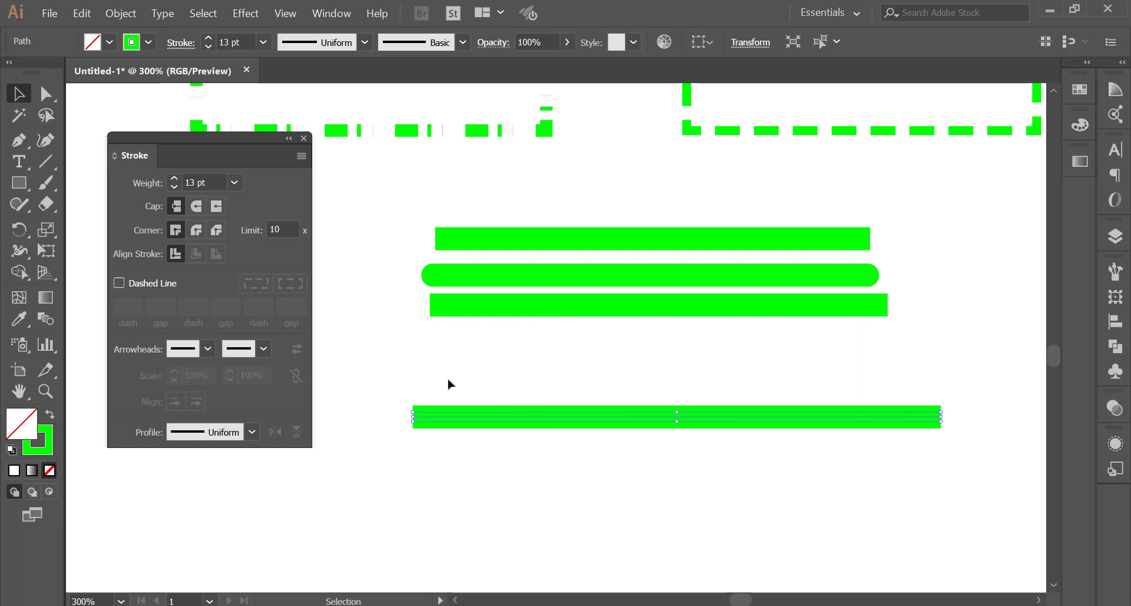
pyautogui.click(208, 348)
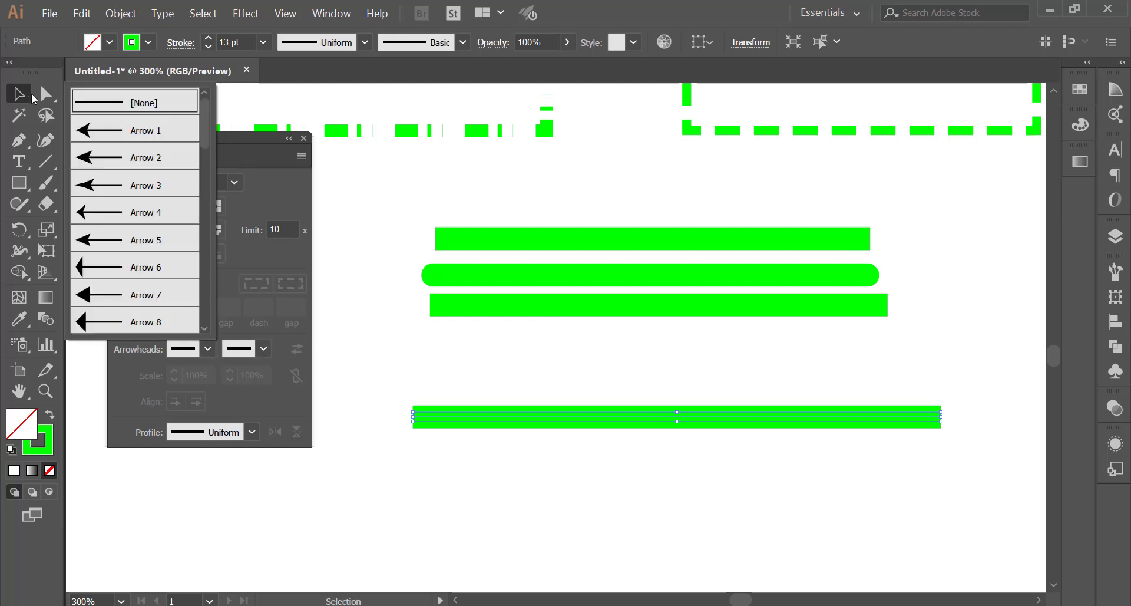
pyautogui.click(374, 227)
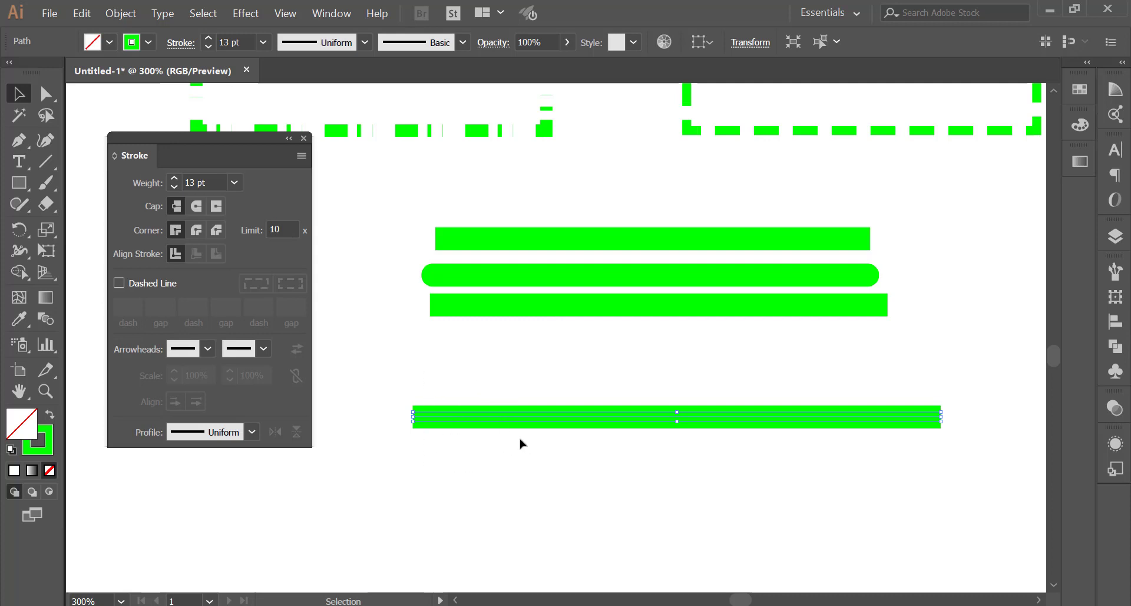
pyautogui.press('Delete')
pyautogui.click(10, 140)
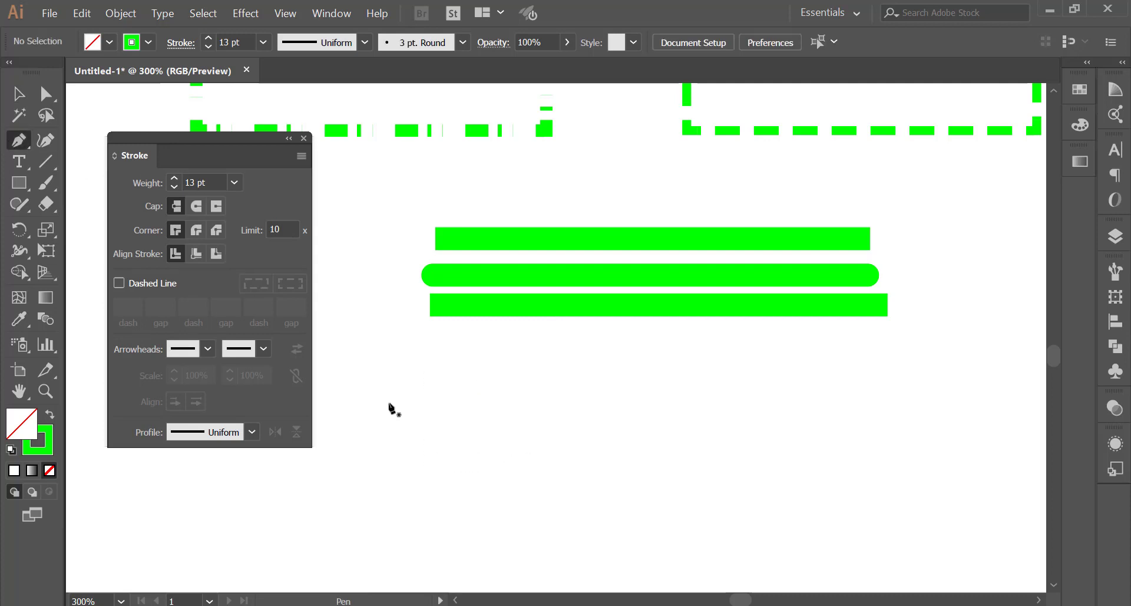
# Draw a line below the three bars, then delete it because it came out slanted
pyautogui.click(433, 424)
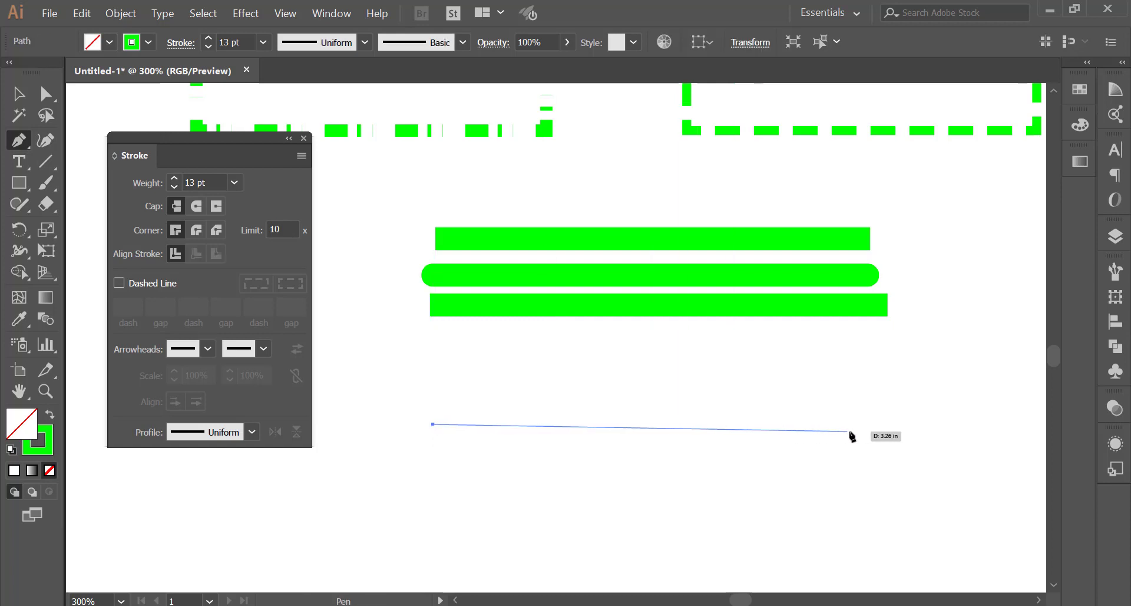
pyautogui.click(868, 432)
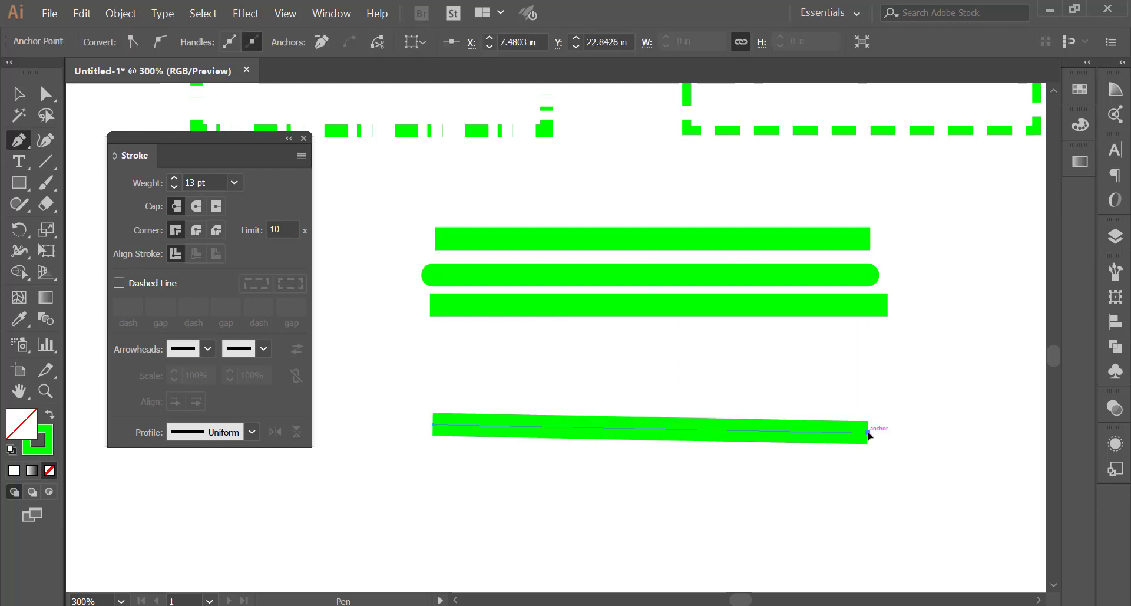
pyautogui.click(13, 98)
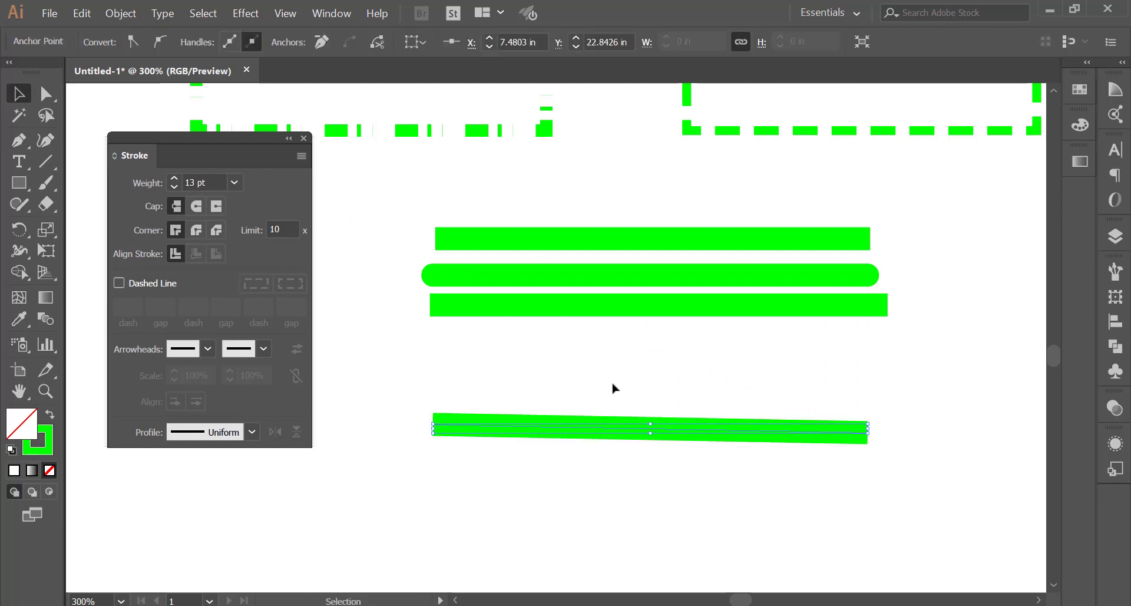
pyautogui.moveTo(604, 393); pyautogui.dragTo(619, 496)
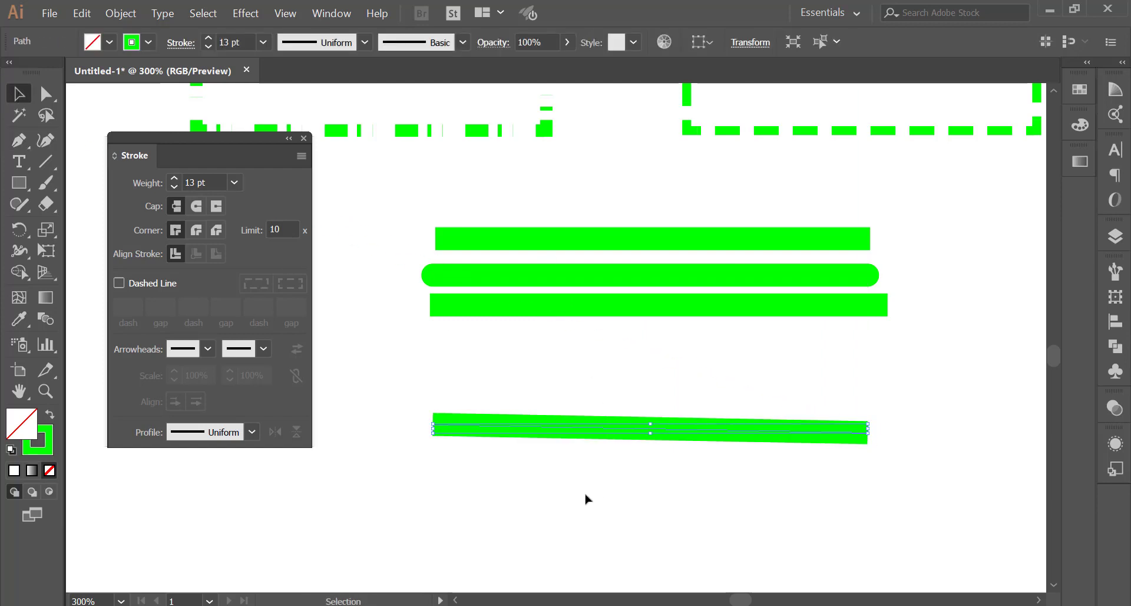
pyautogui.press('Delete')
# Shift-draw a straight horizontal line below the three bars and open its start arrowhead choices
pyautogui.click(18, 141)
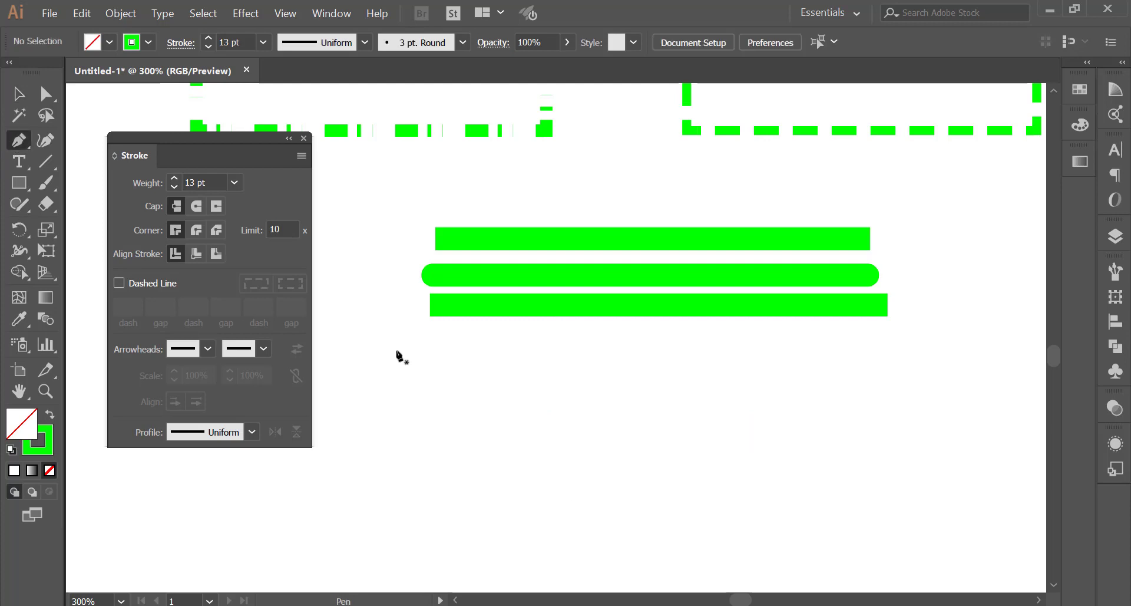
pyautogui.click(433, 434)
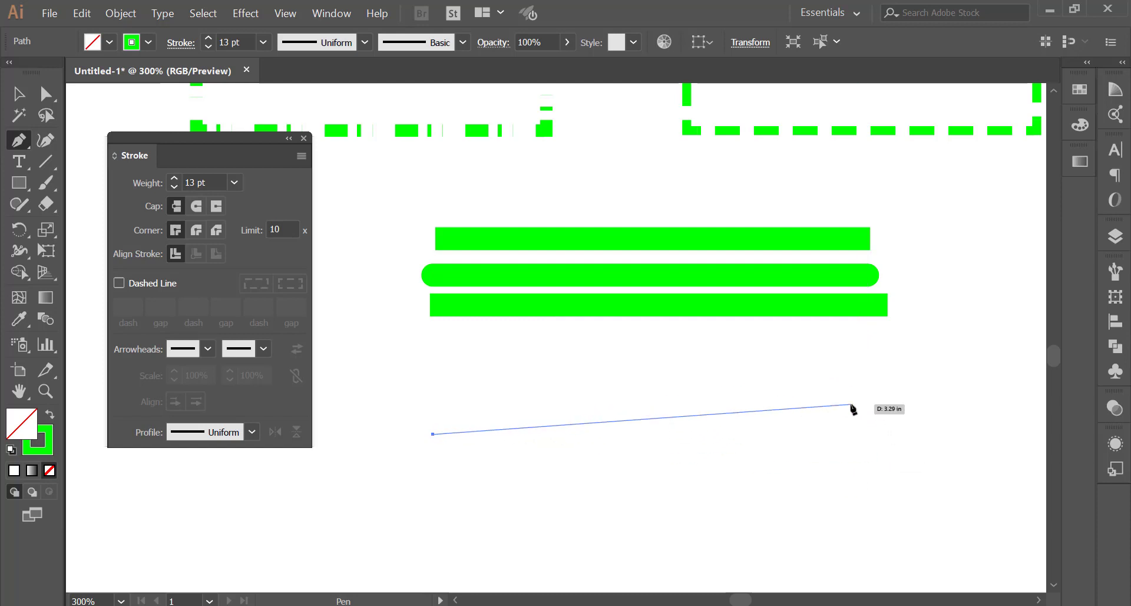
pyautogui.press('shift')
pyautogui.press('shift')
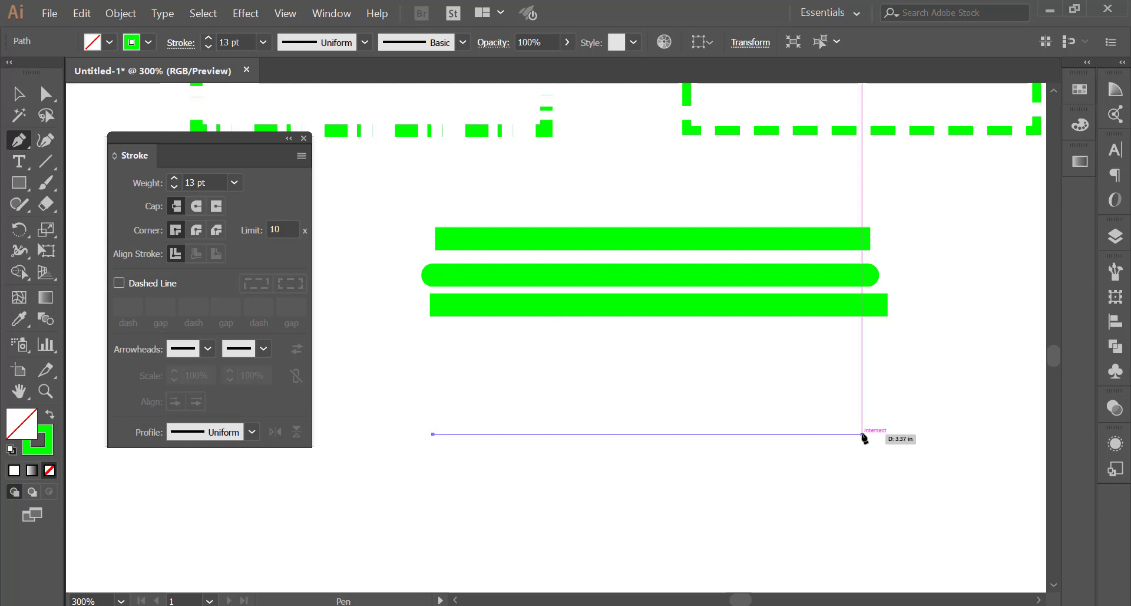
pyautogui.click(862, 434)
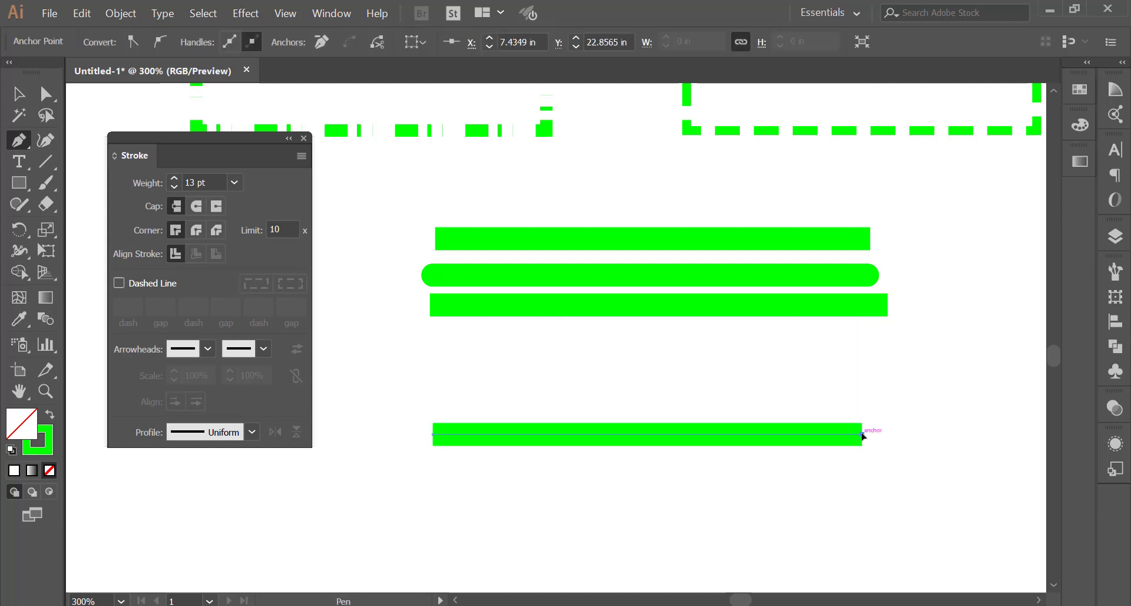
pyautogui.press('v')
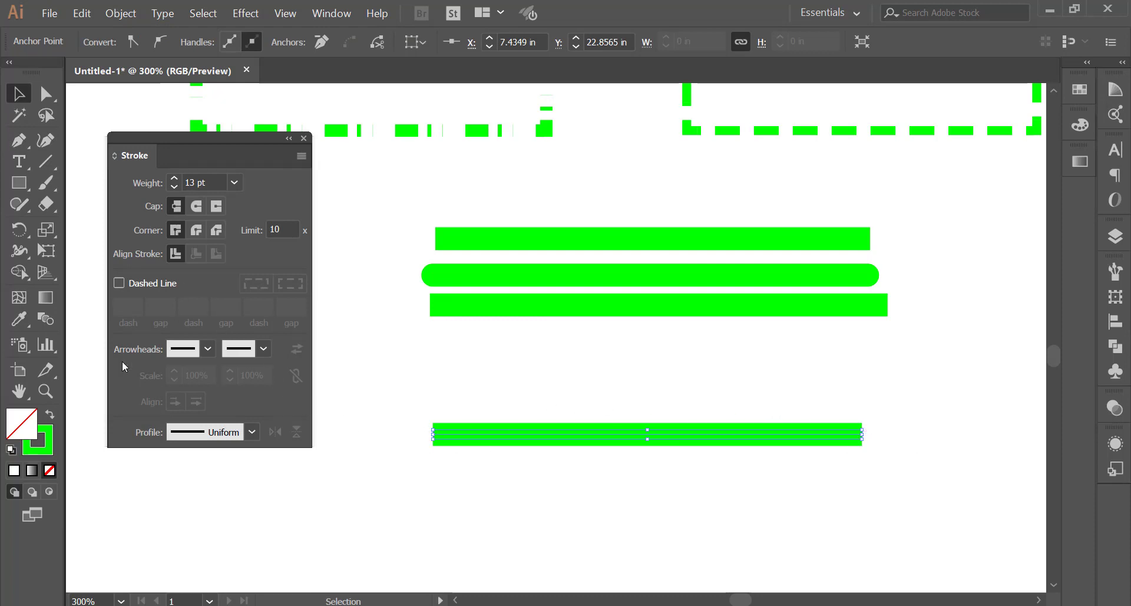
pyautogui.click(206, 349)
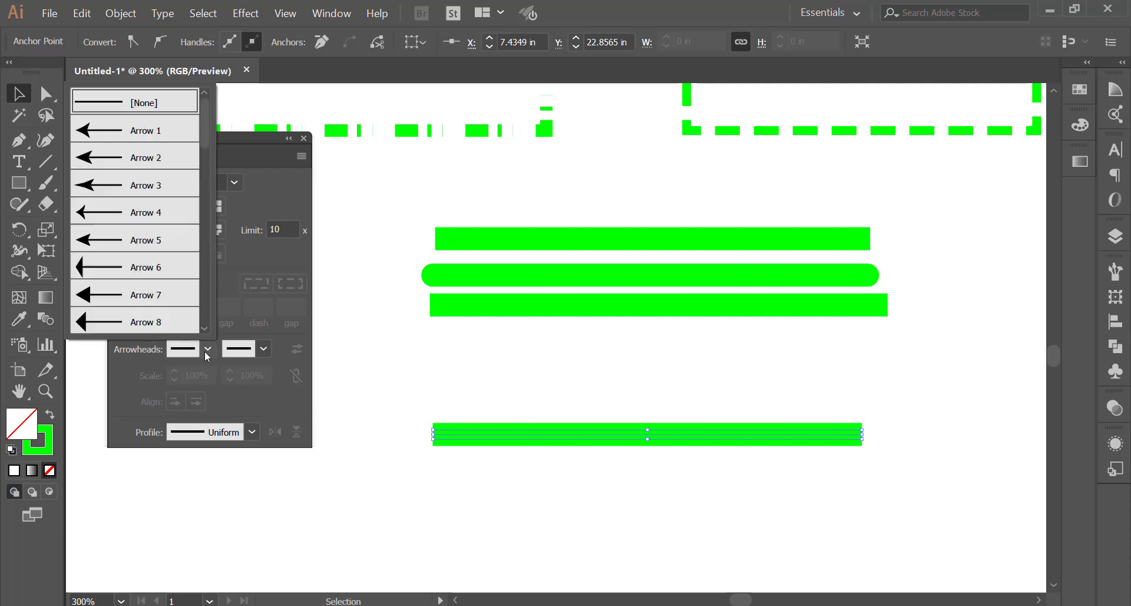
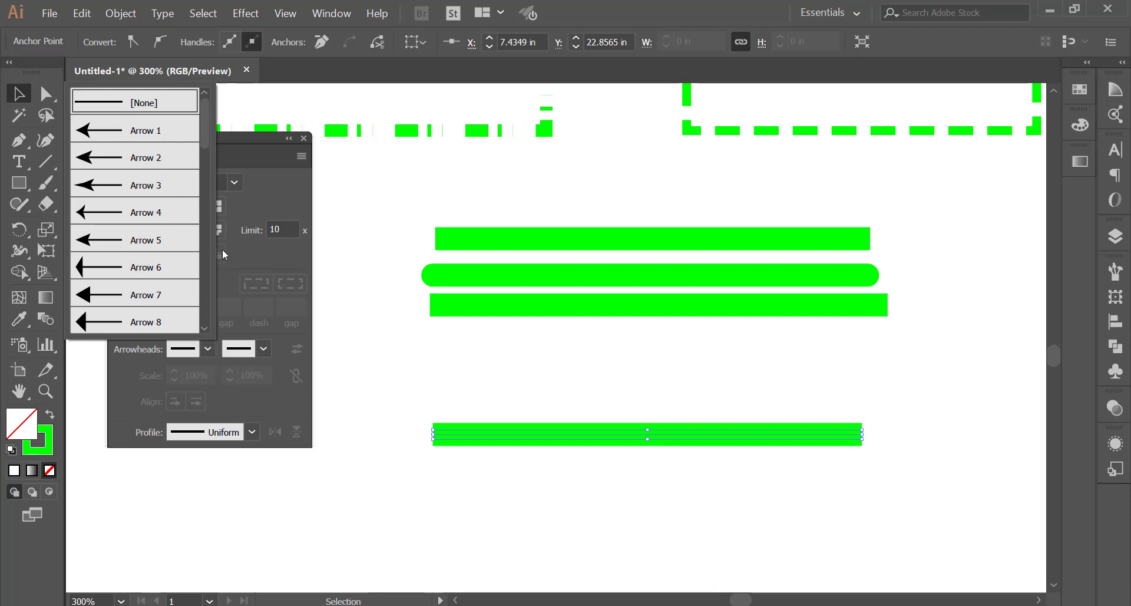
# Add an Arrow 1 arrowhead to the line's left end and stretch the shaft rightward to X 8.0093 in
pyautogui.click(135, 131)
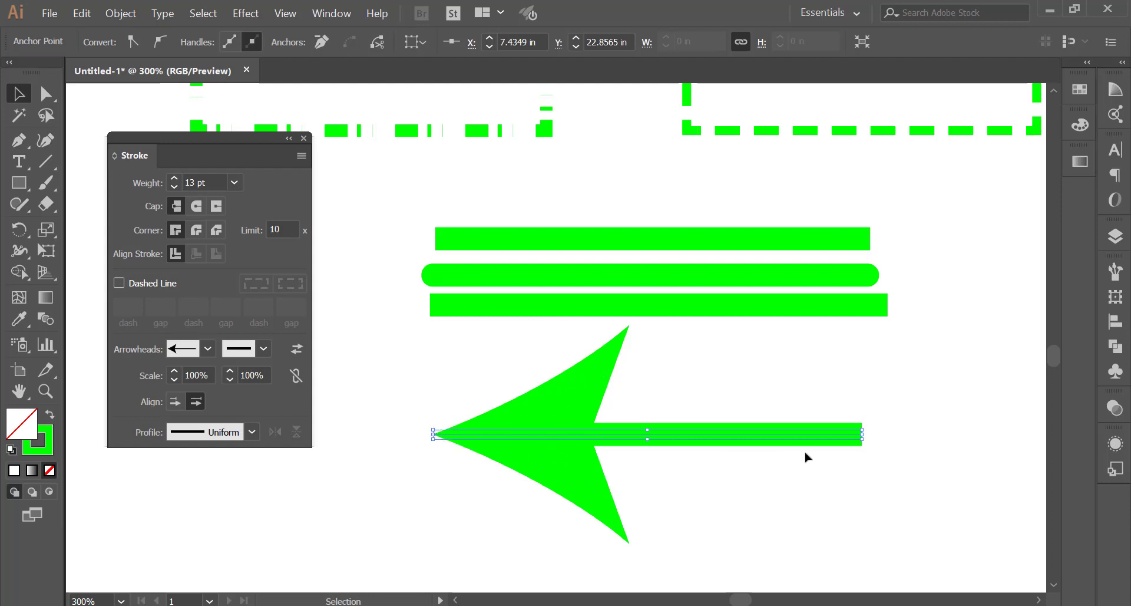
pyautogui.press('space')
pyautogui.moveTo(720, 438)
pyautogui.mouseDown()
pyautogui.moveTo(625, 407)
pyautogui.moveTo(627, 396)
pyautogui.mouseUp()
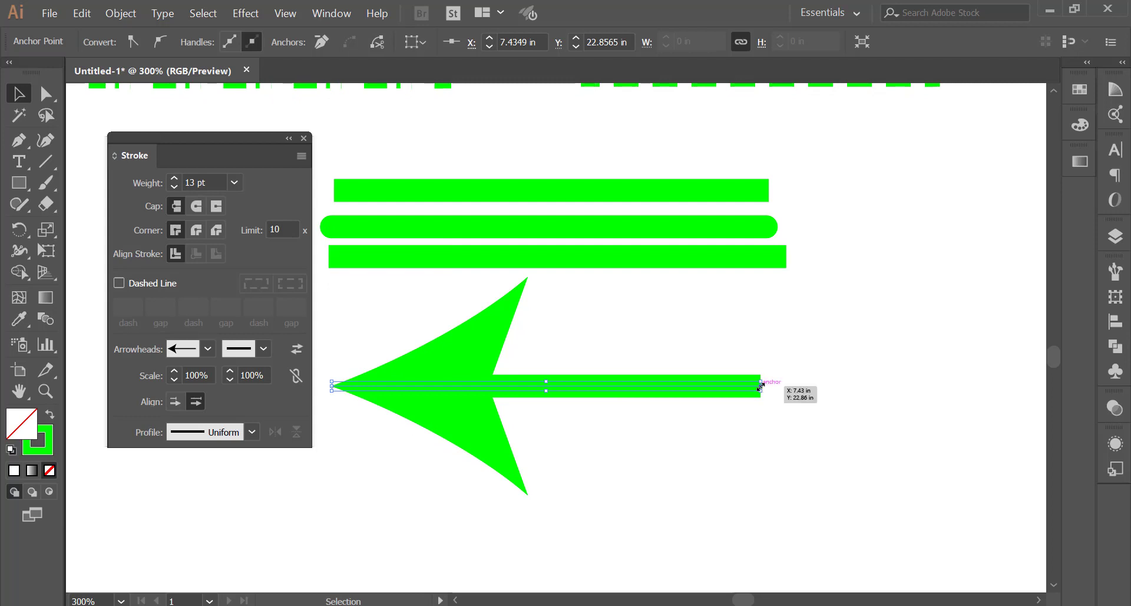
pyautogui.moveTo(760, 386); pyautogui.dragTo(834, 387)
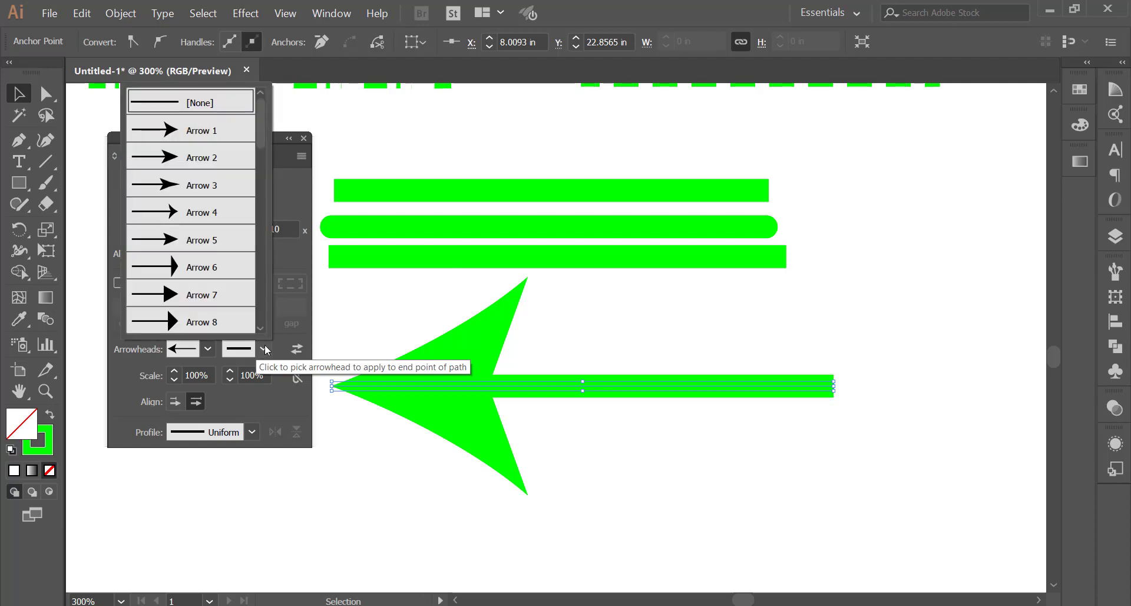
# Put a fletched tail arrowhead on the line's right end
pyautogui.scroll(-6, 195, 259)
pyautogui.scroll(-1, 165, 247)
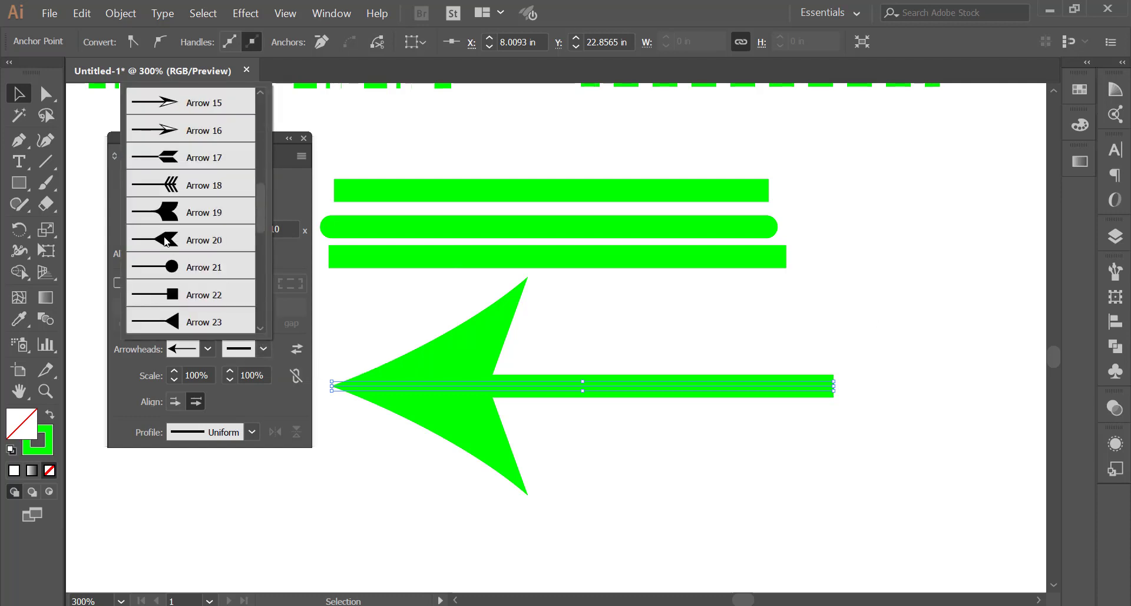
pyautogui.scroll(1, 165, 248)
pyautogui.scroll(-1, 164, 247)
pyautogui.click(170, 211)
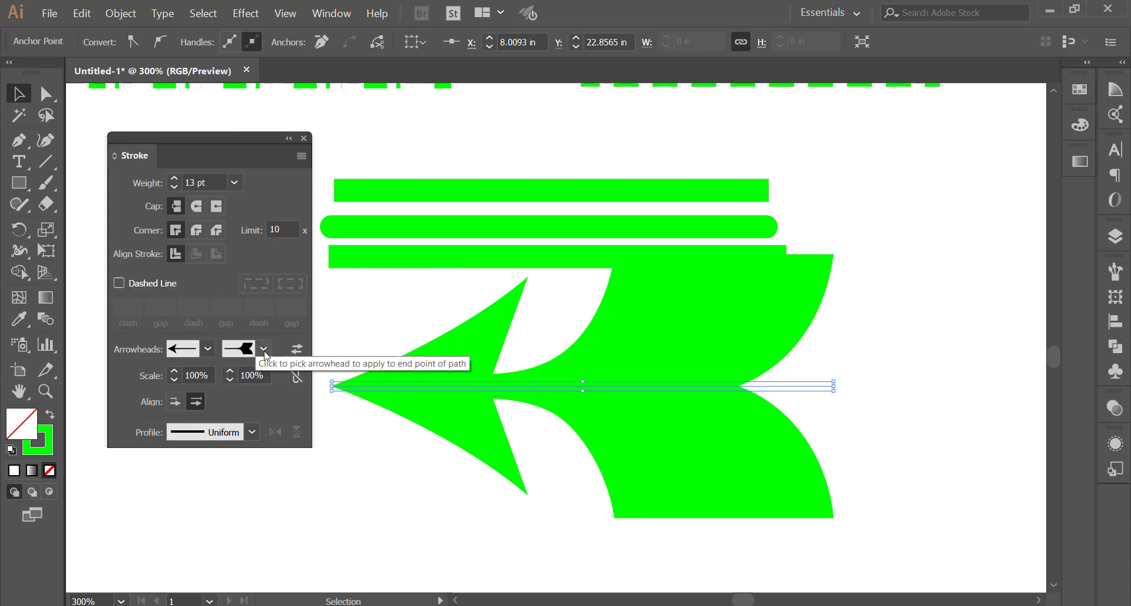
pyautogui.click(263, 348)
pyautogui.scroll(2, 180, 259)
pyautogui.scroll(1, 177, 250)
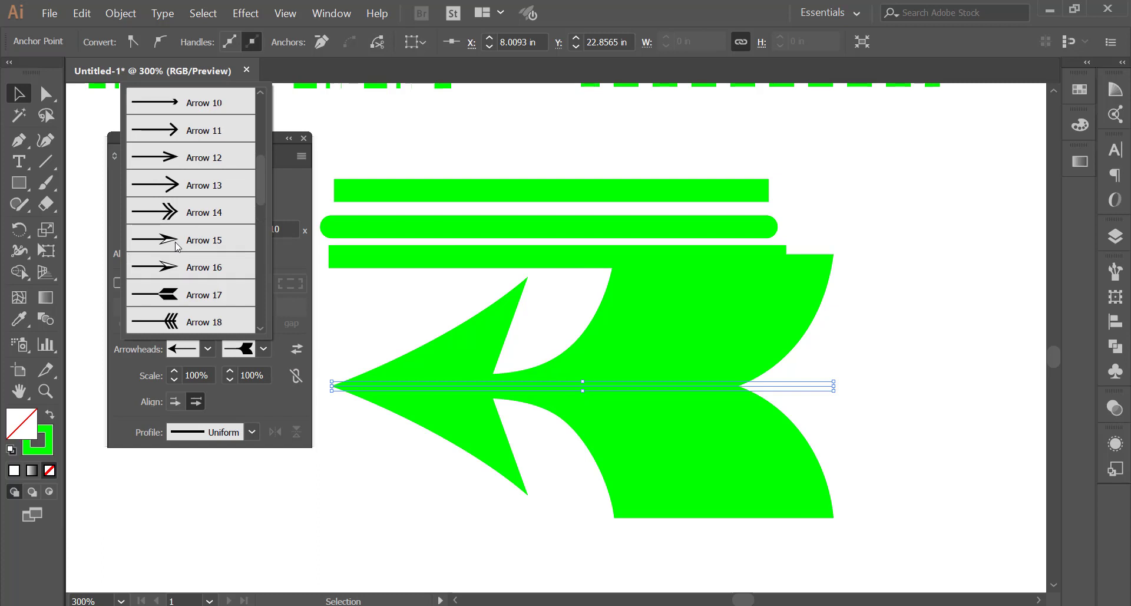
pyautogui.scroll(2, 177, 246)
pyautogui.scroll(-3, 177, 245)
pyautogui.scroll(-1, 177, 245)
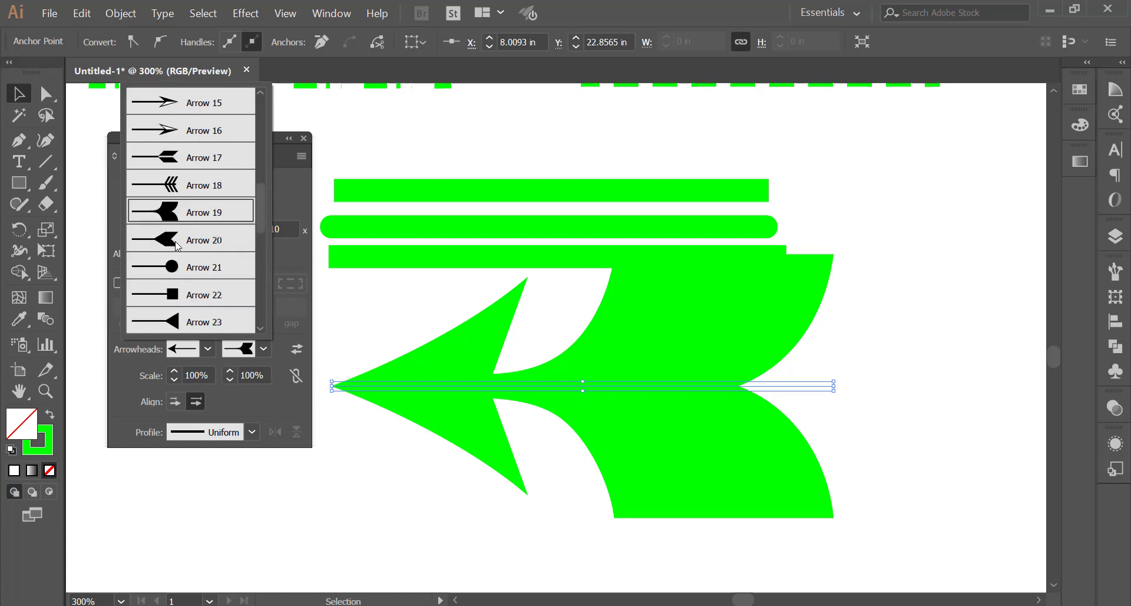
pyautogui.click(165, 186)
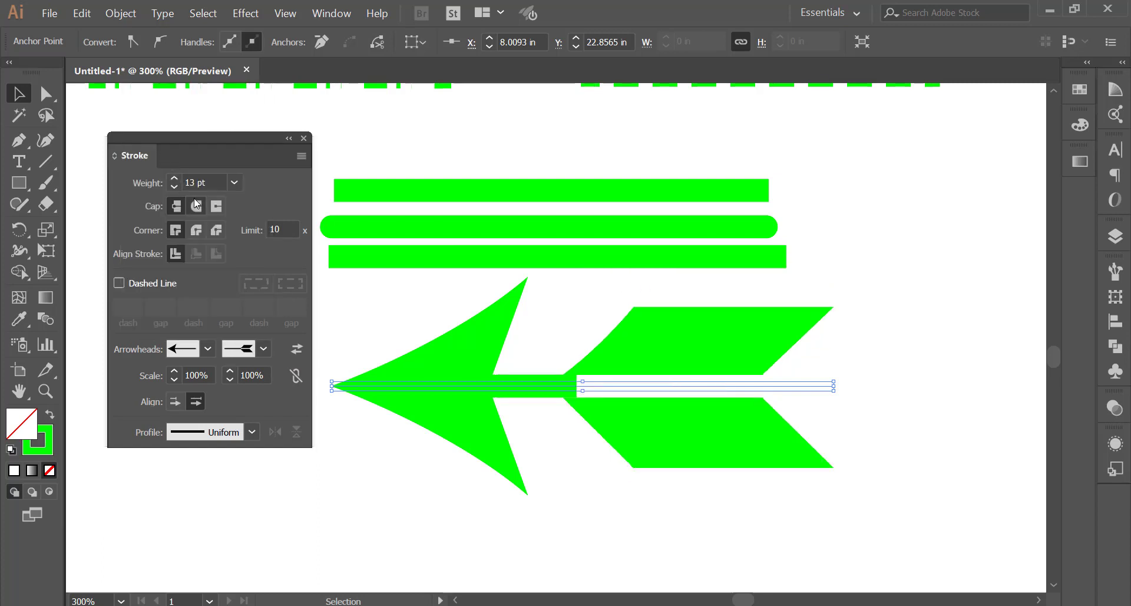
# Switch the end arrowhead to the Arrow 20 shape
pyautogui.click(264, 349)
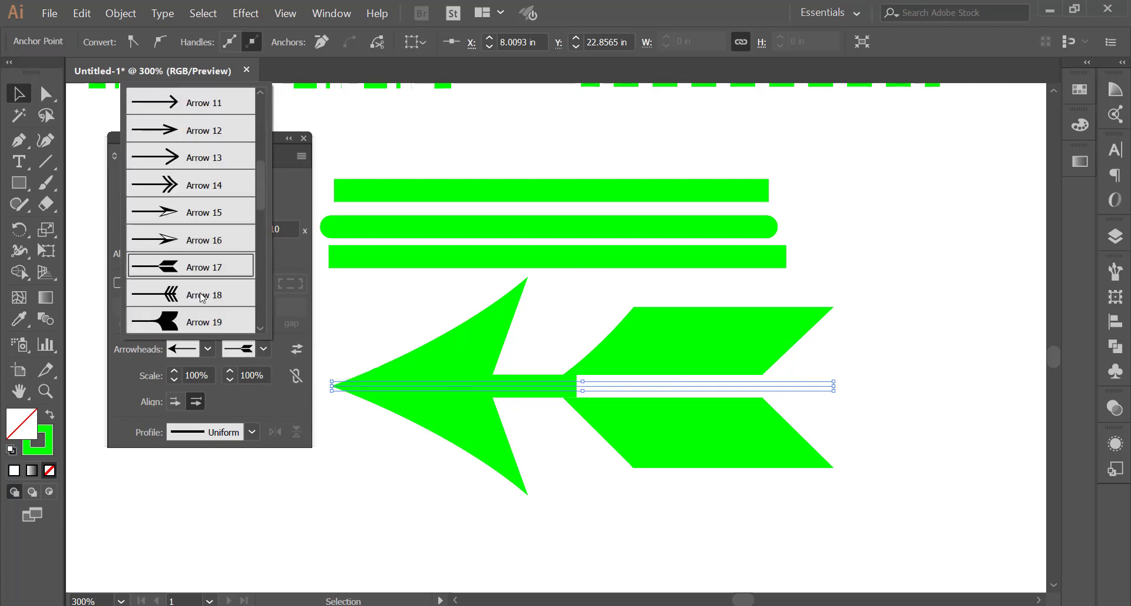
pyautogui.scroll(1, 202, 296)
pyautogui.scroll(3, 202, 296)
pyautogui.scroll(-5, 202, 296)
pyautogui.scroll(-3, 202, 296)
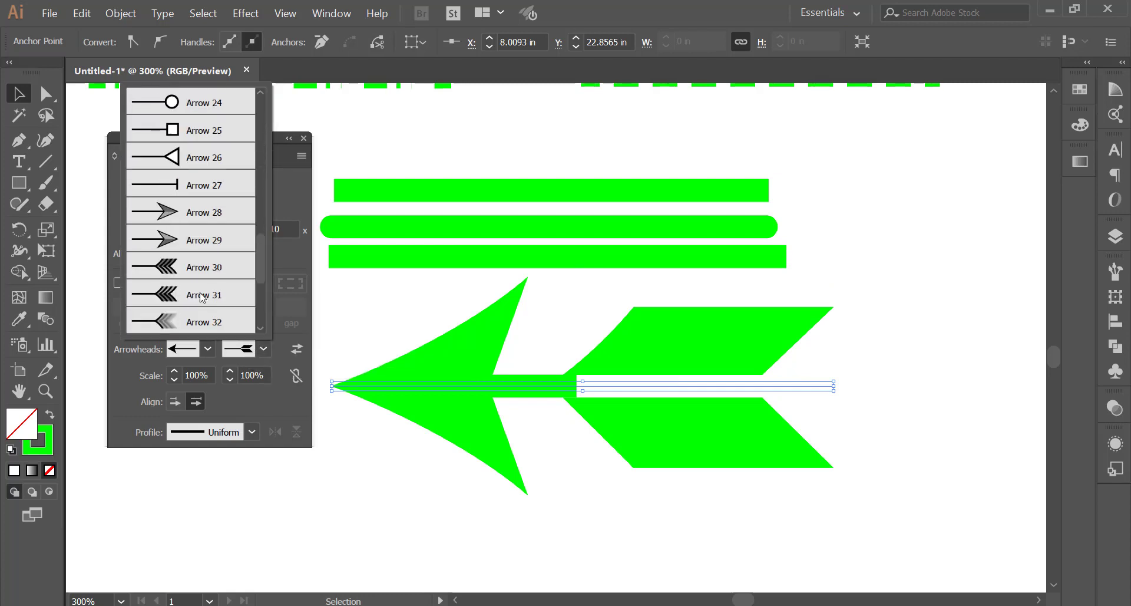
pyautogui.scroll(-1, 202, 296)
pyautogui.scroll(3, 202, 296)
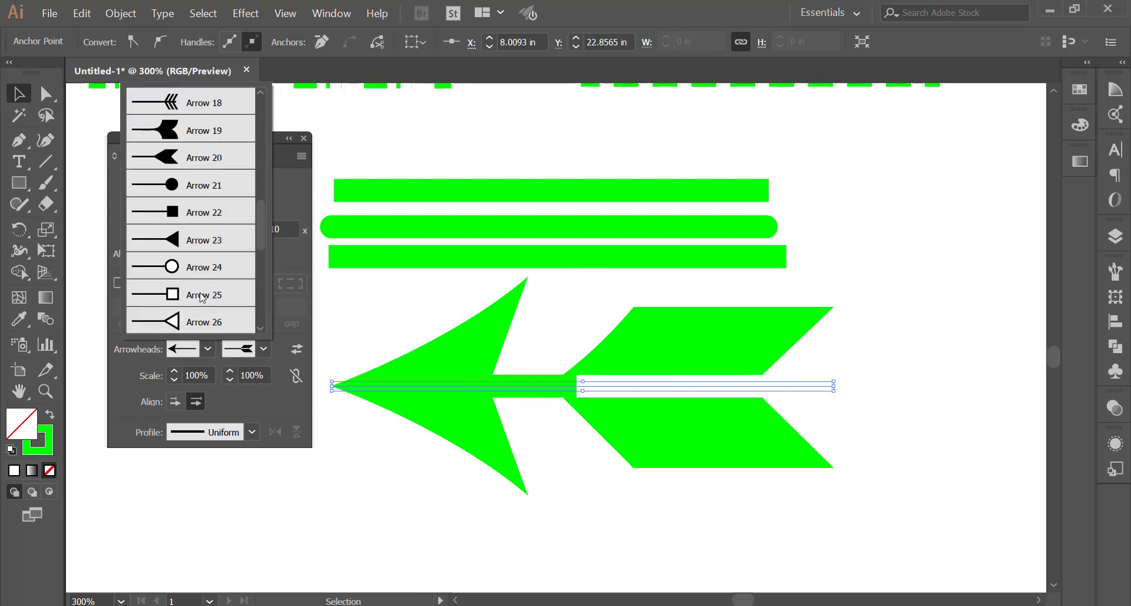
pyautogui.click(180, 164)
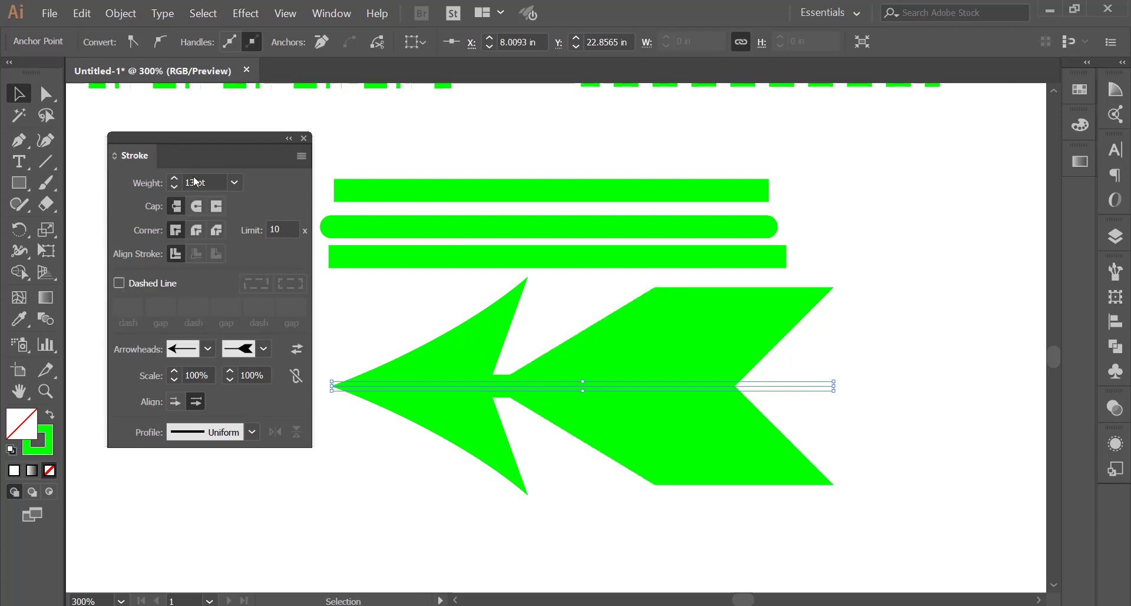
# Lower the arrow's stroke weight to 4 pt and reselect the arrow path
pyautogui.scroll(-2, 199, 182)
pyautogui.scroll(-3, 200, 183)
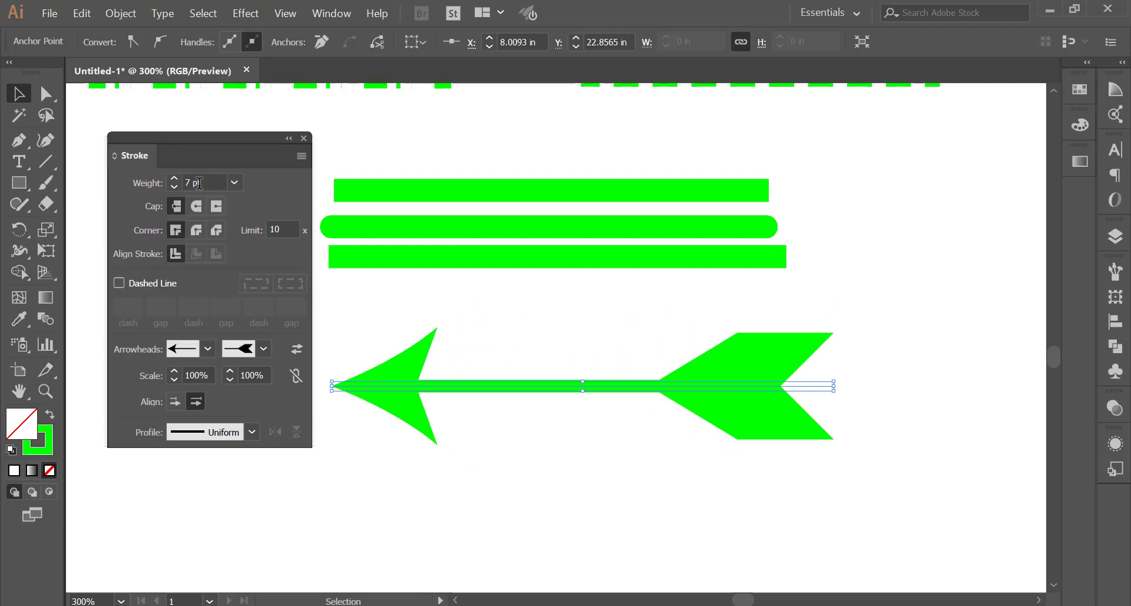
pyautogui.scroll(-2, 199, 182)
pyautogui.scroll(-2, 199, 183)
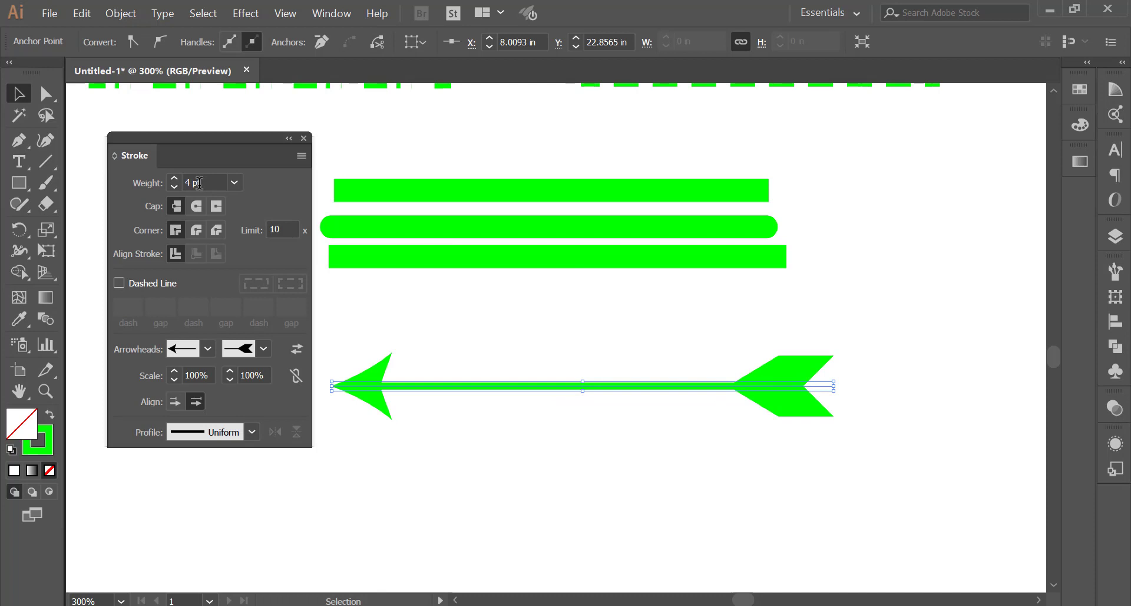
pyautogui.click(482, 313)
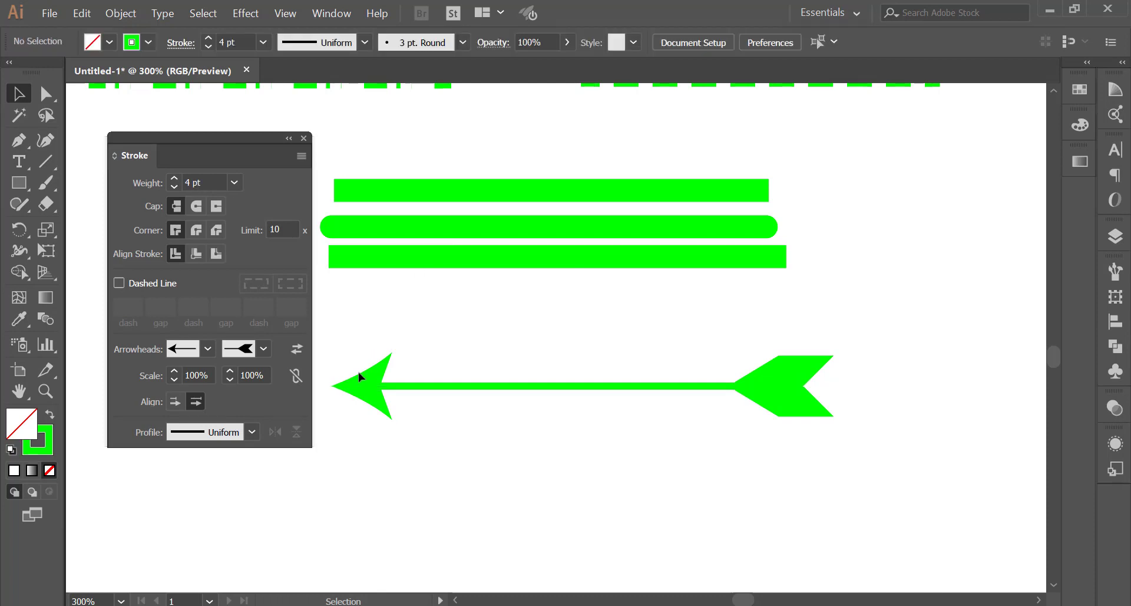
pyautogui.moveTo(342, 306)
pyautogui.mouseDown()
pyautogui.moveTo(416, 428)
pyautogui.moveTo(480, 390)
pyautogui.mouseUp()
# Zoom in on the start arrowhead and extend its tip beyond the path end
pyautogui.scroll(4, 443, 384)
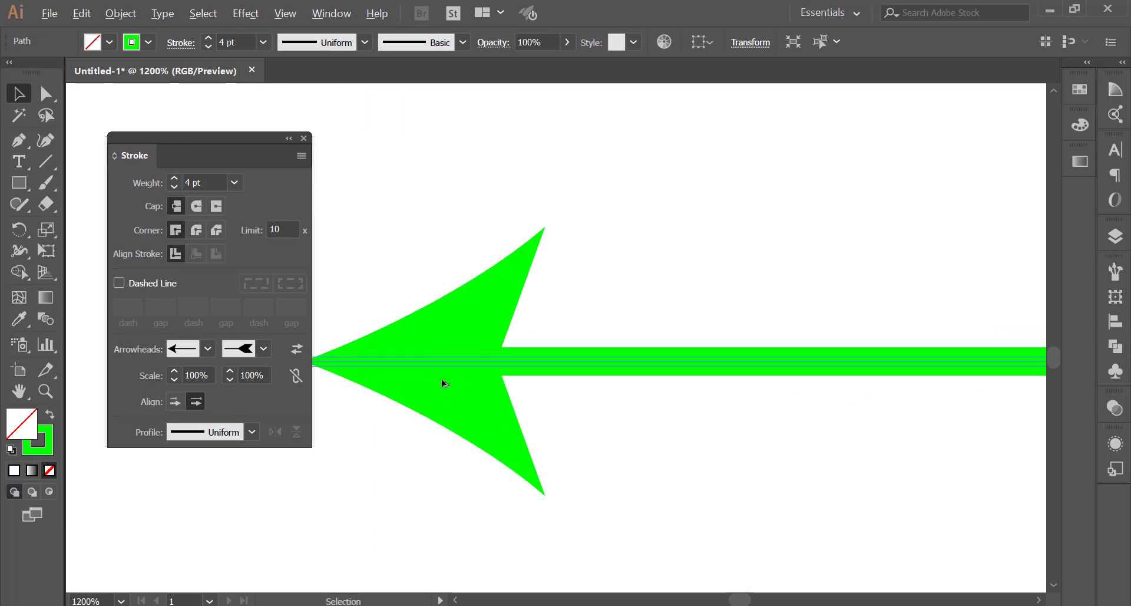
pyautogui.moveTo(418, 339); pyautogui.dragTo(529, 329)
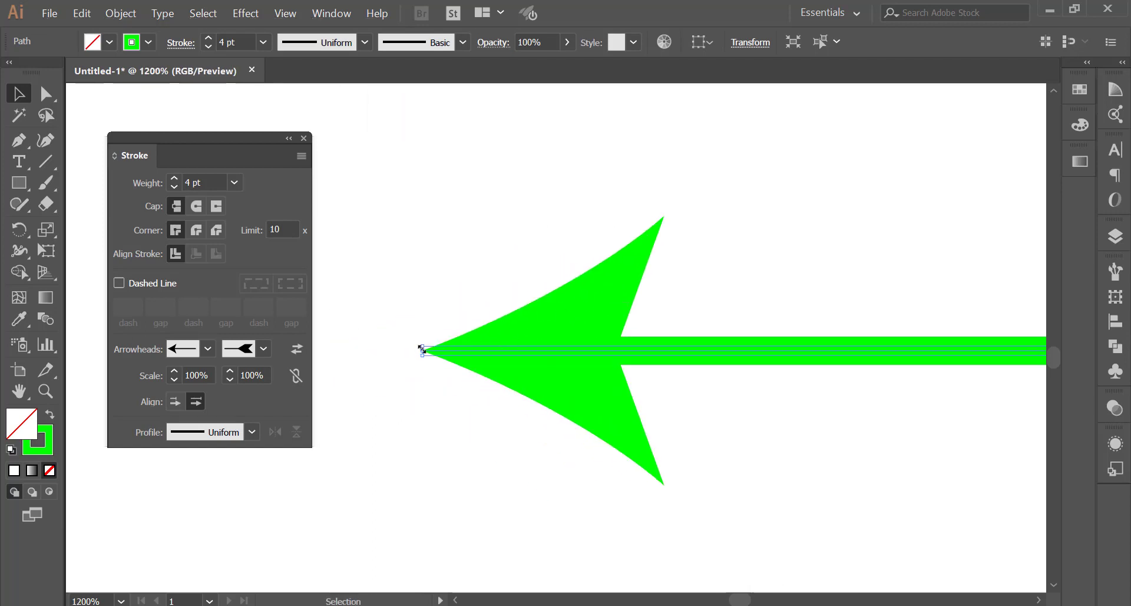
pyautogui.moveTo(421, 349); pyautogui.dragTo(423, 352)
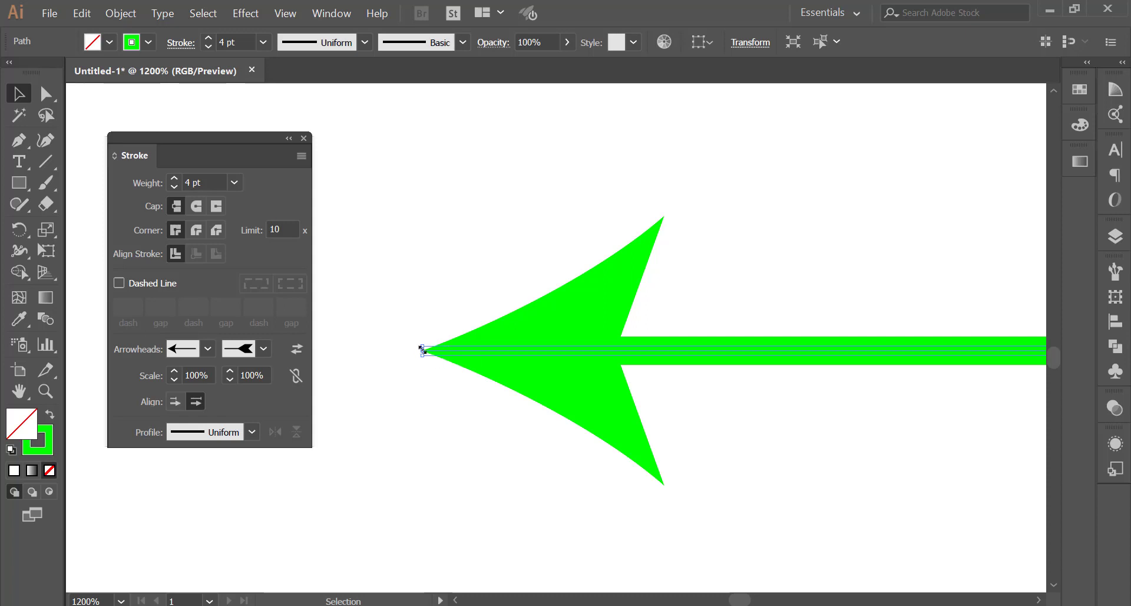
pyautogui.moveTo(421, 349); pyautogui.dragTo(422, 352)
pyautogui.scroll(5, 427, 356)
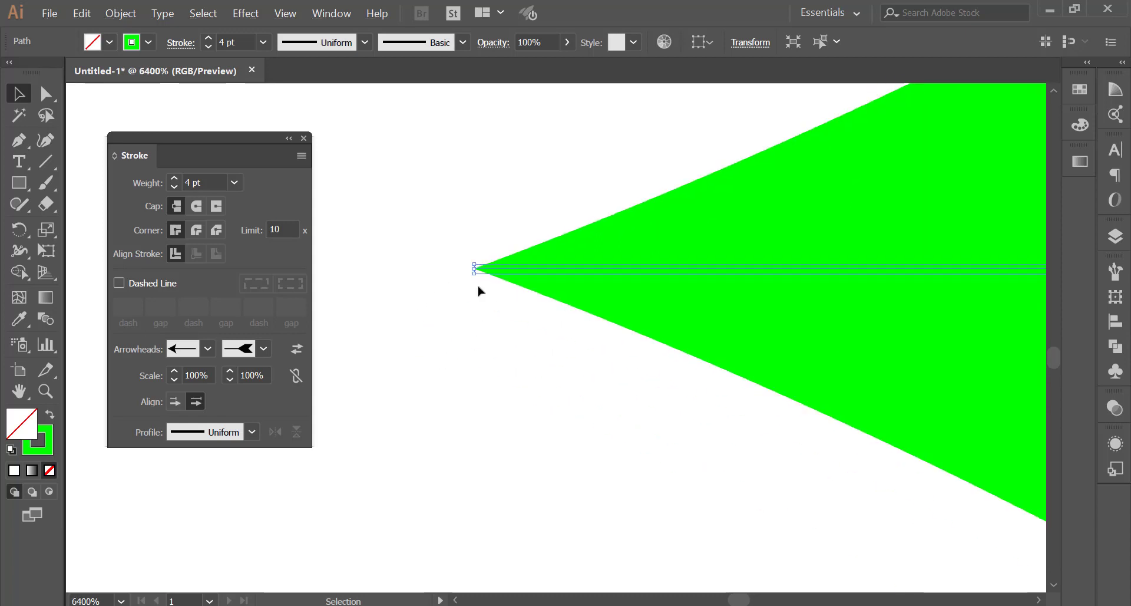
pyautogui.scroll(-5, 478, 288)
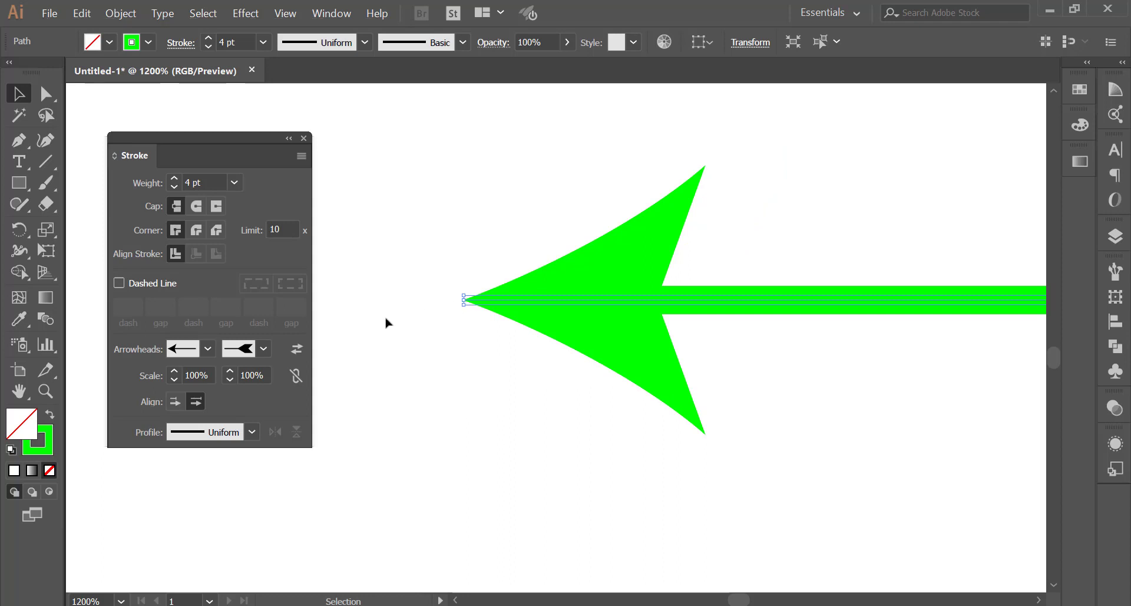
pyautogui.click(175, 399)
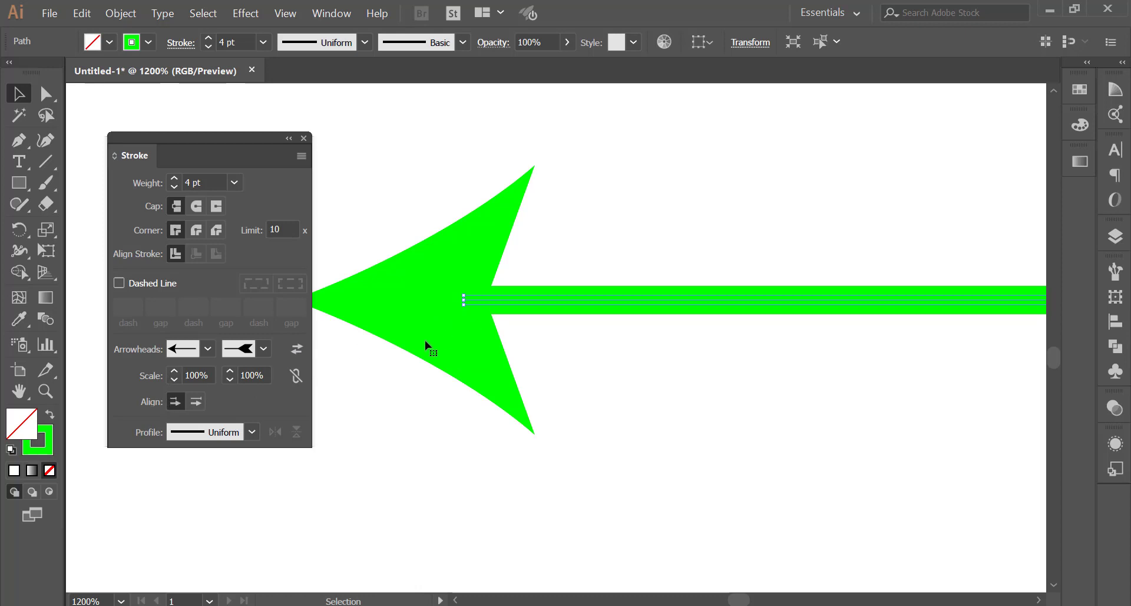
# Undo an accidental move of the arrow and reapply the extended arrow tip alignment
pyautogui.moveTo(425, 345); pyautogui.dragTo(511, 337)
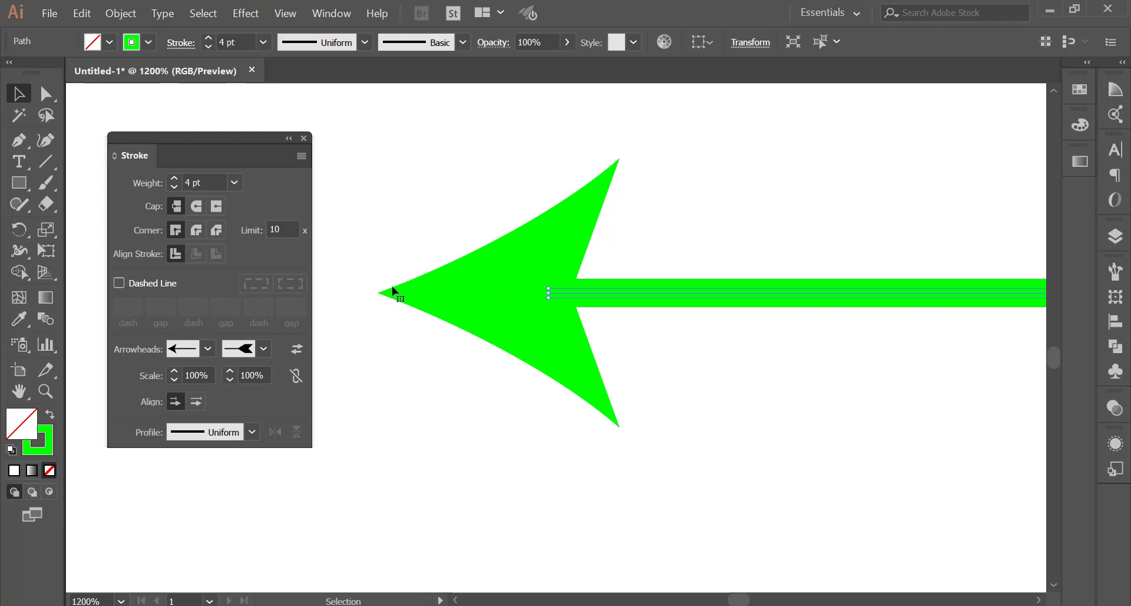
pyautogui.hotkey('ctrl', 'z')
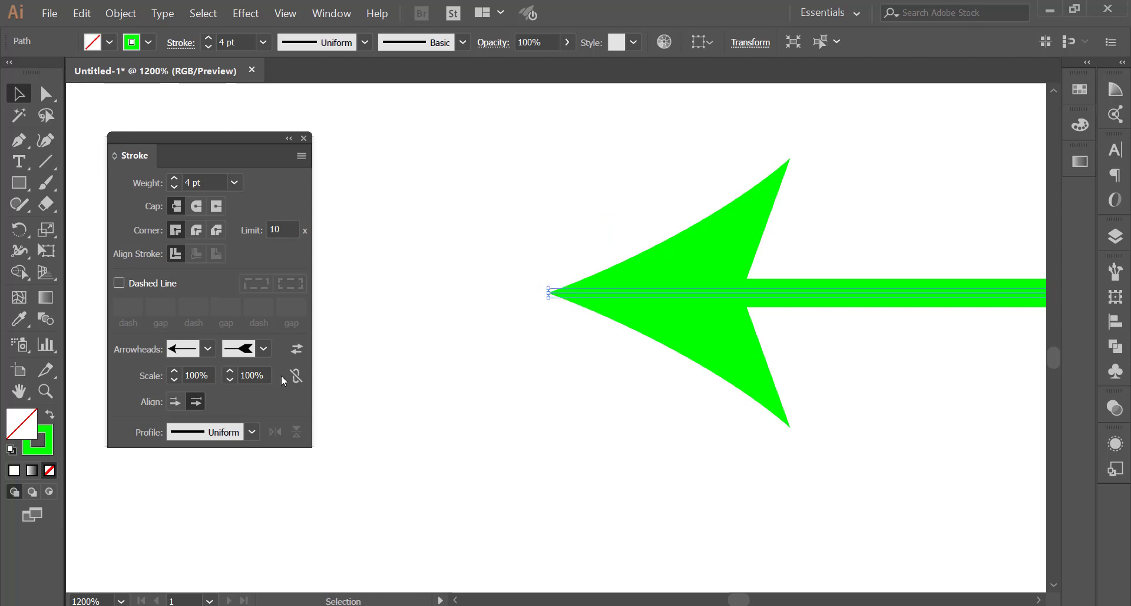
pyautogui.click(180, 401)
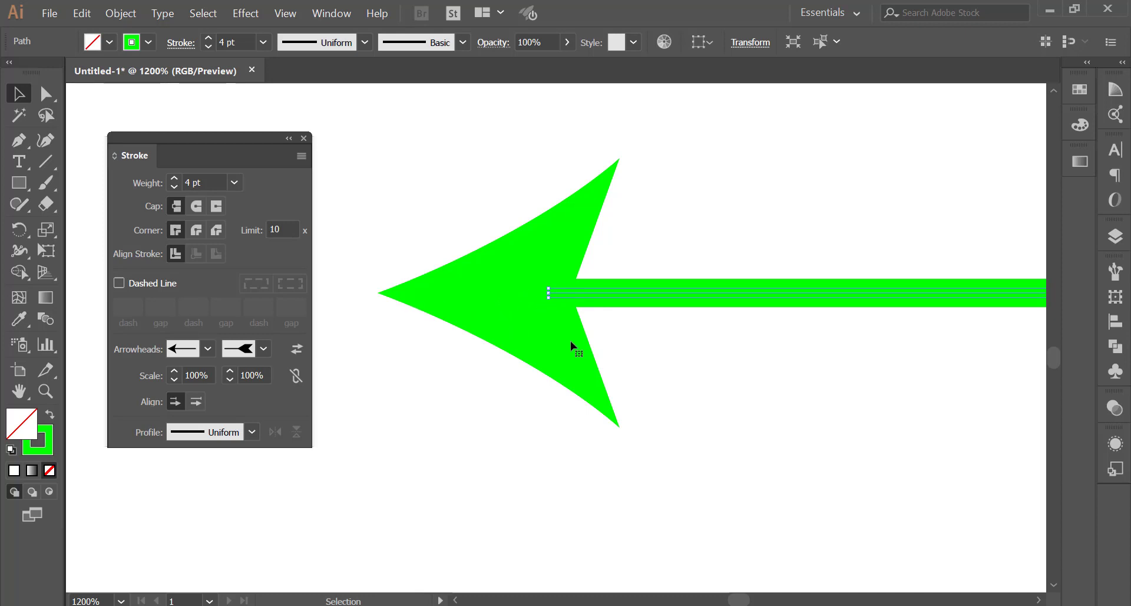
pyautogui.moveTo(732, 333); pyautogui.dragTo(323, 359)
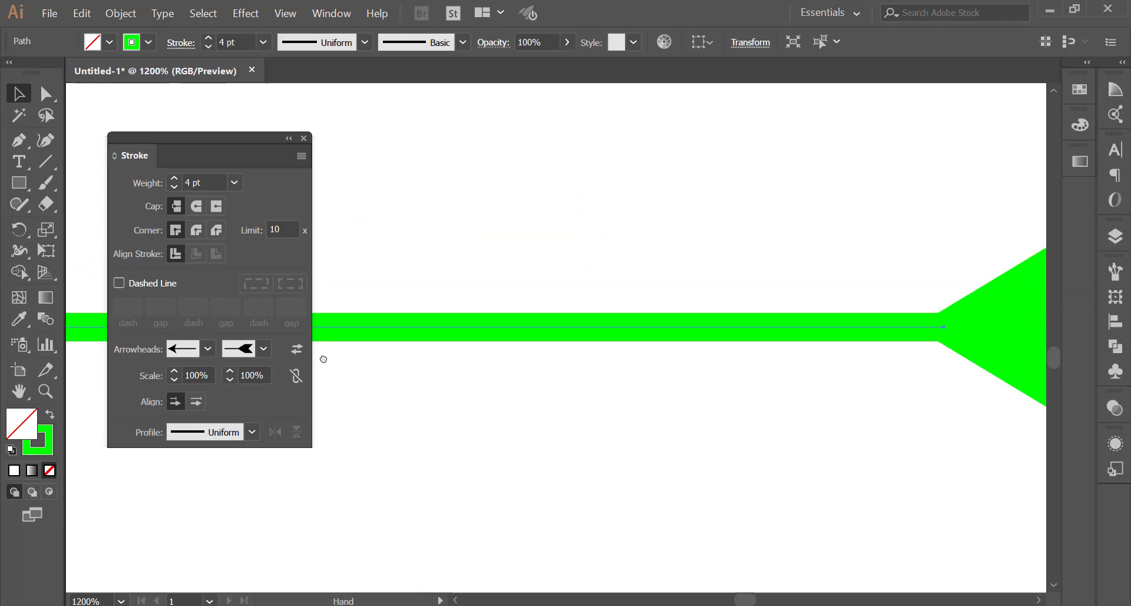
# Make the Arrow 20 tail extend past the path's right end instead of overlapping the shaft
pyautogui.moveTo(551, 371); pyautogui.dragTo(669, 366)
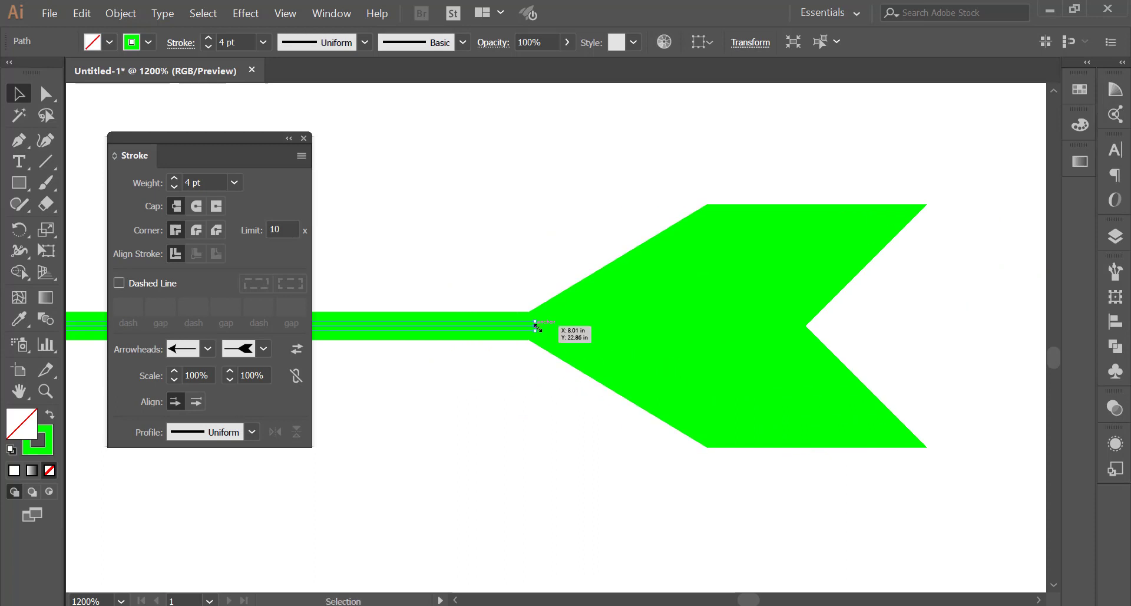
pyautogui.click(195, 402)
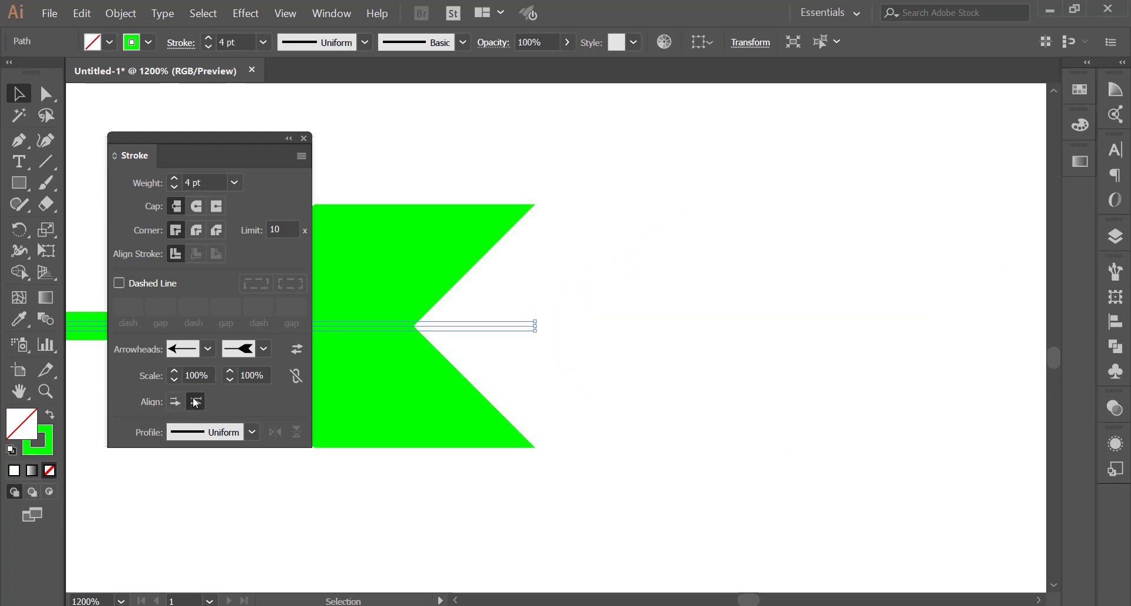
pyautogui.moveTo(397, 354); pyautogui.dragTo(601, 345)
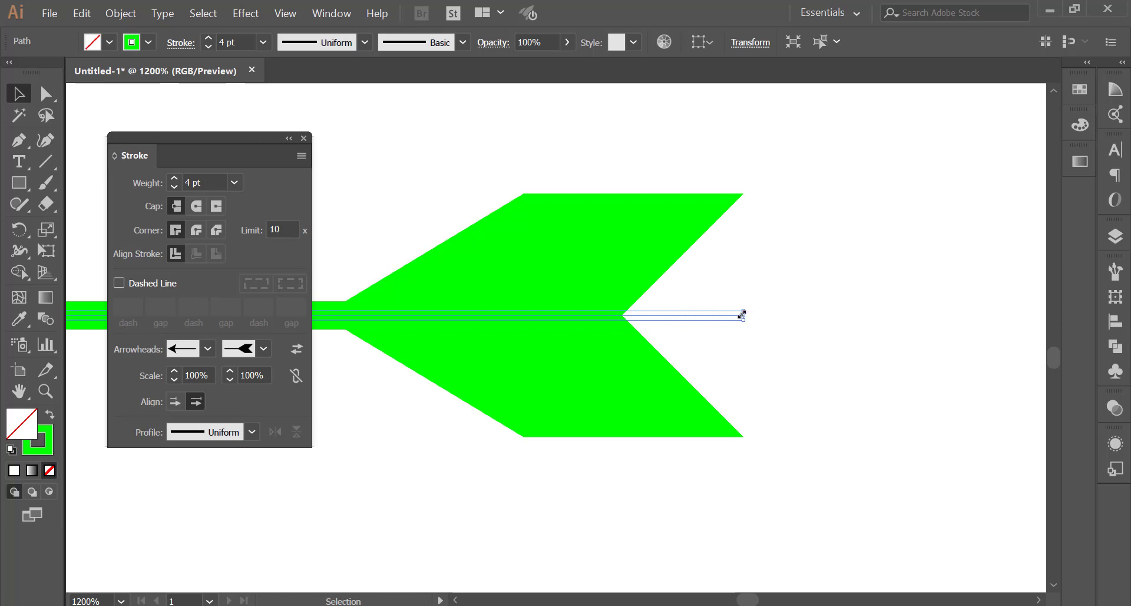
pyautogui.click(175, 402)
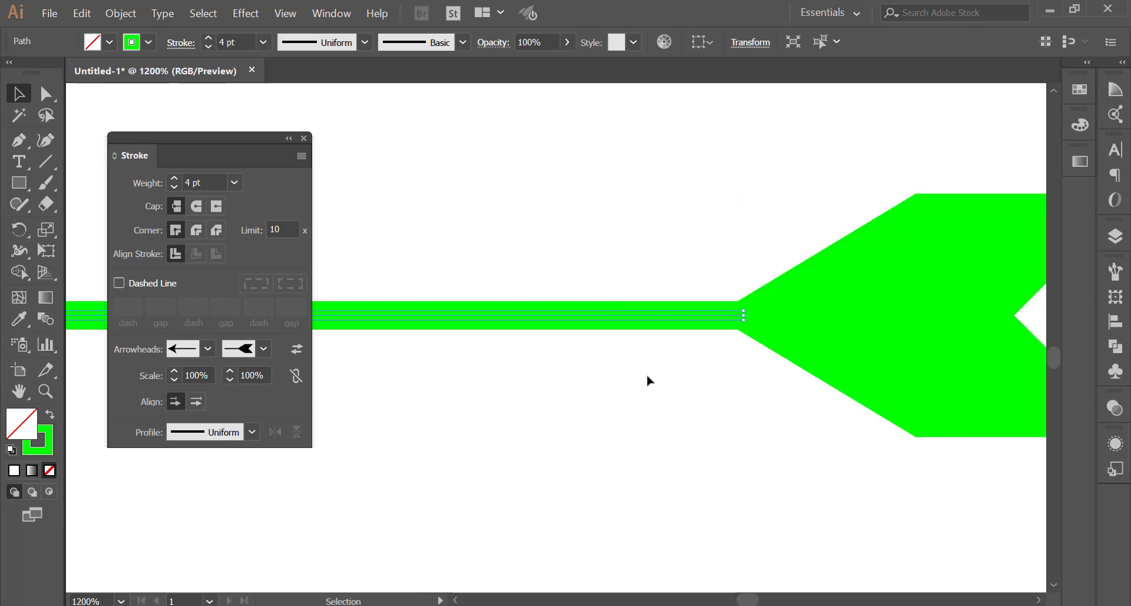
pyautogui.hscroll(3, 593, 350)
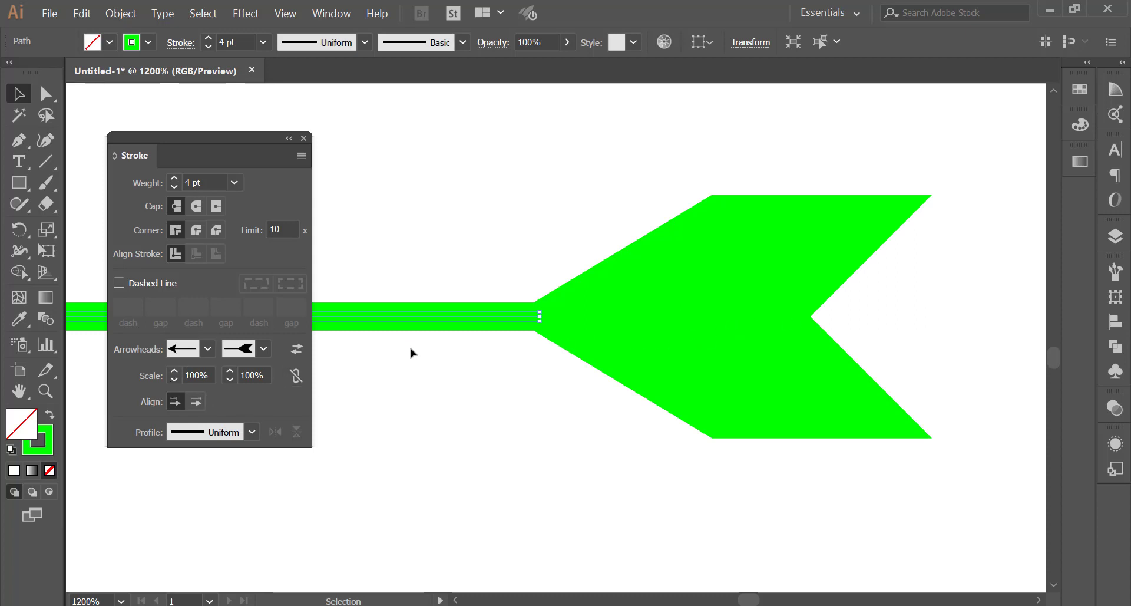
pyautogui.scroll(-3, 411, 351)
pyautogui.moveTo(408, 337); pyautogui.dragTo(973, 322)
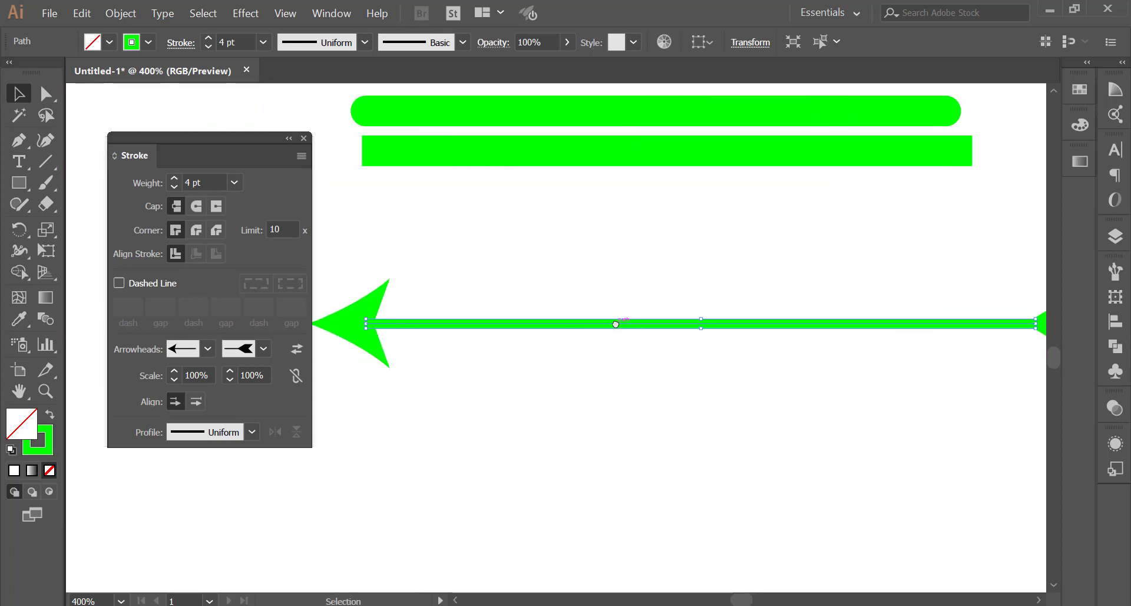
# Scale the start arrowhead to 44% and the end arrowhead to 93%
pyautogui.moveTo(365, 337); pyautogui.dragTo(439, 328)
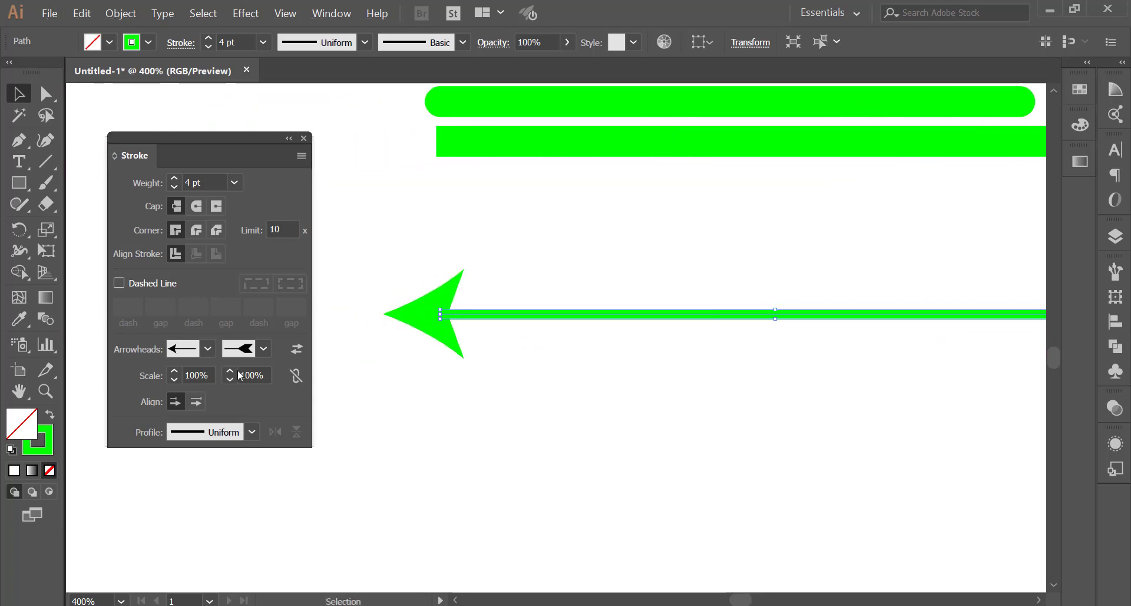
pyautogui.click(175, 379)
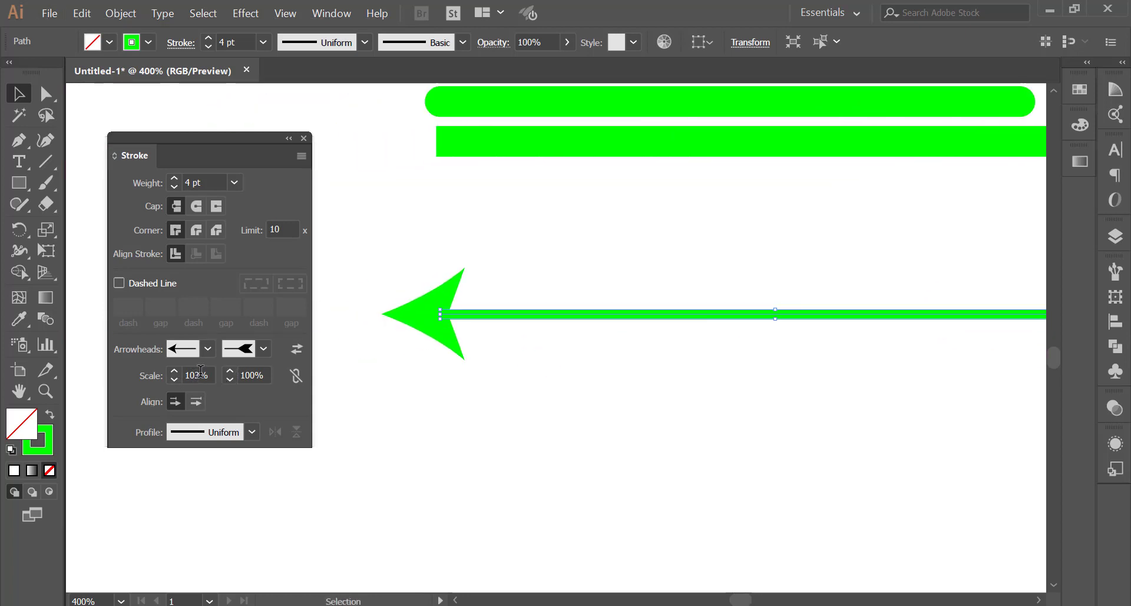
pyautogui.scroll(5, 200, 372)
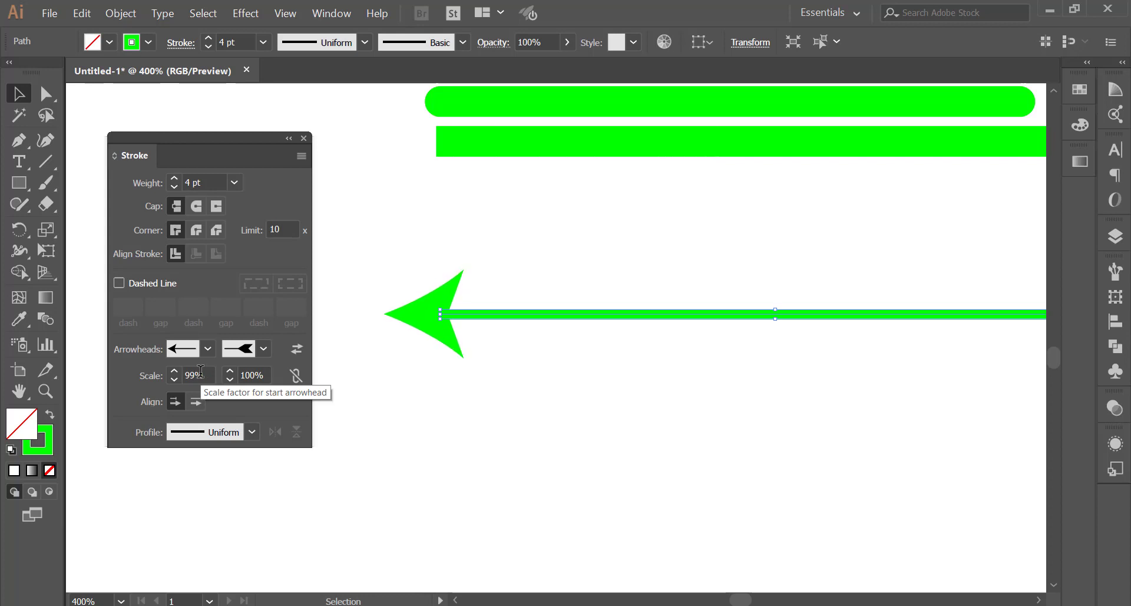
pyautogui.scroll(4, 199, 373)
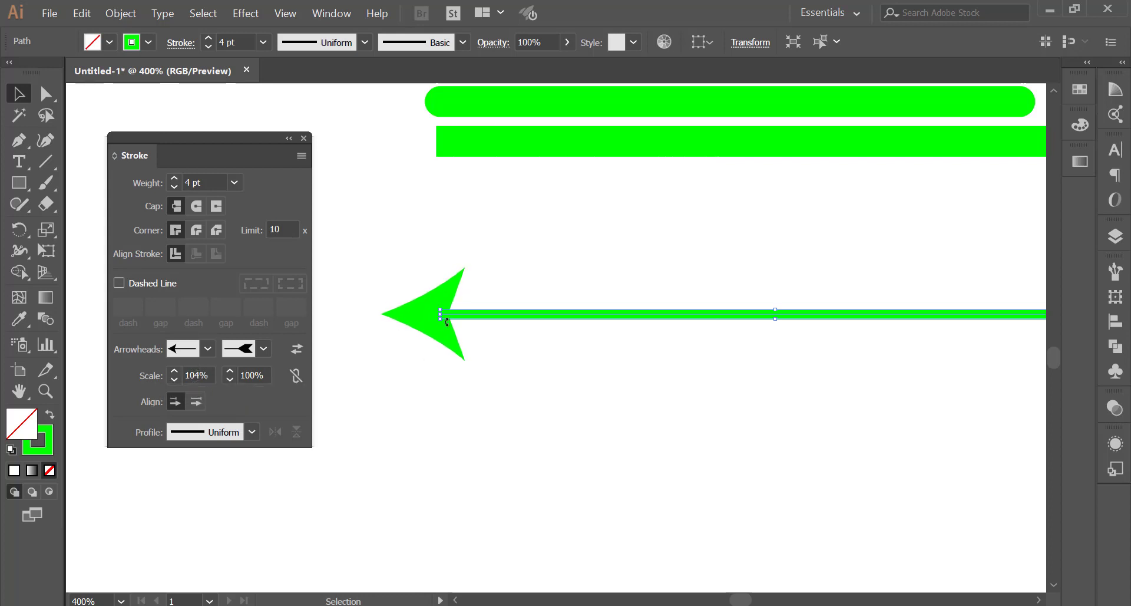
pyautogui.scroll(-3, 499, 387)
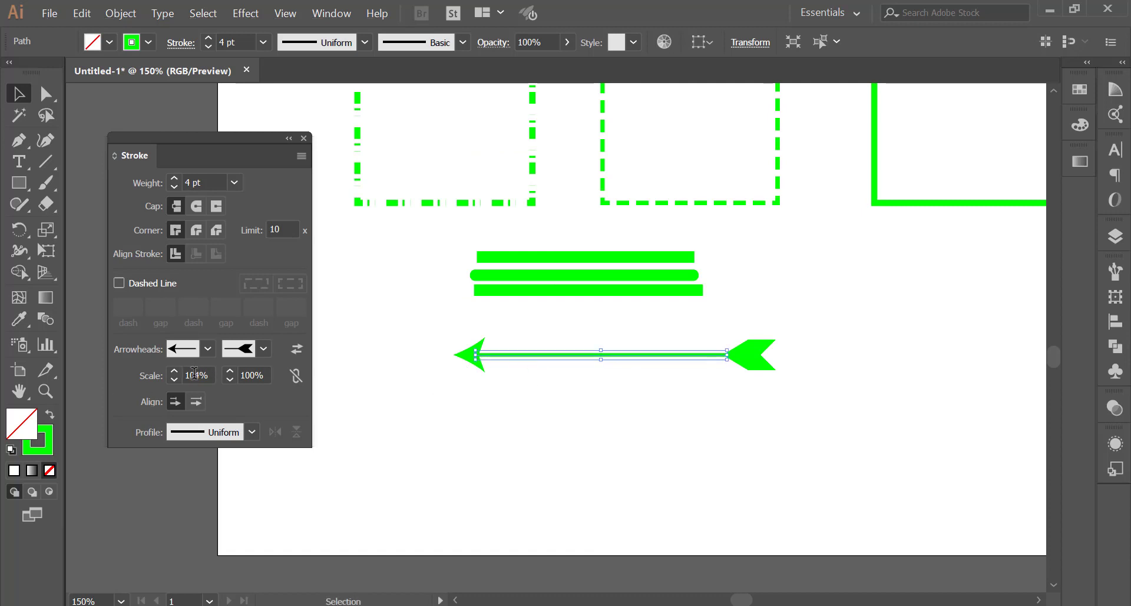
pyautogui.scroll(-5, 195, 373)
pyautogui.scroll(-5, 195, 374)
pyautogui.scroll(-5, 194, 373)
pyautogui.scroll(-5, 196, 375)
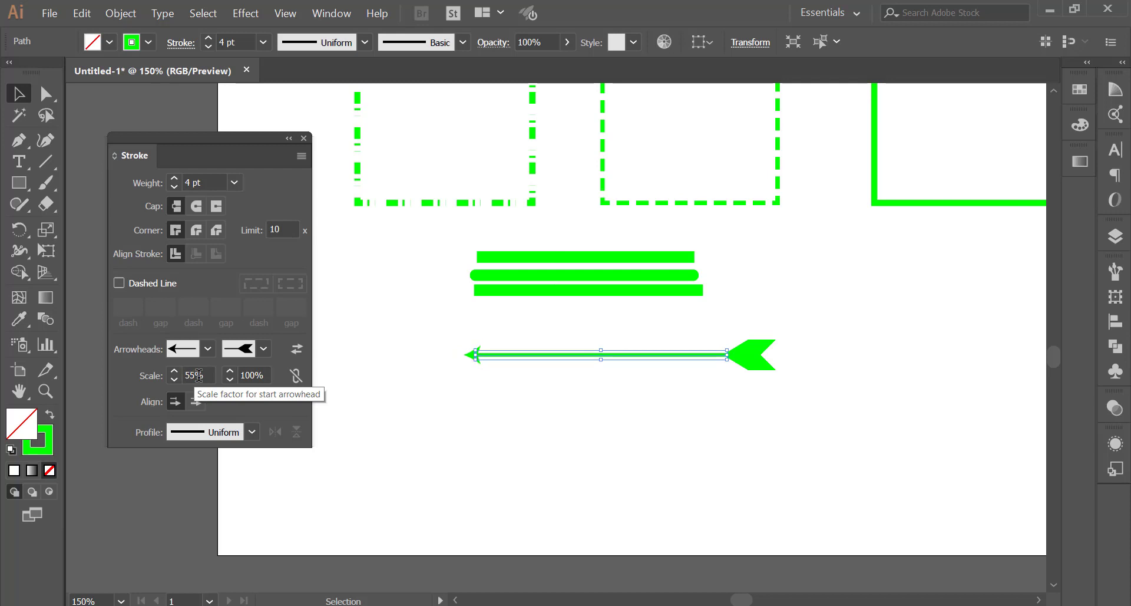
pyautogui.scroll(-11, 198, 375)
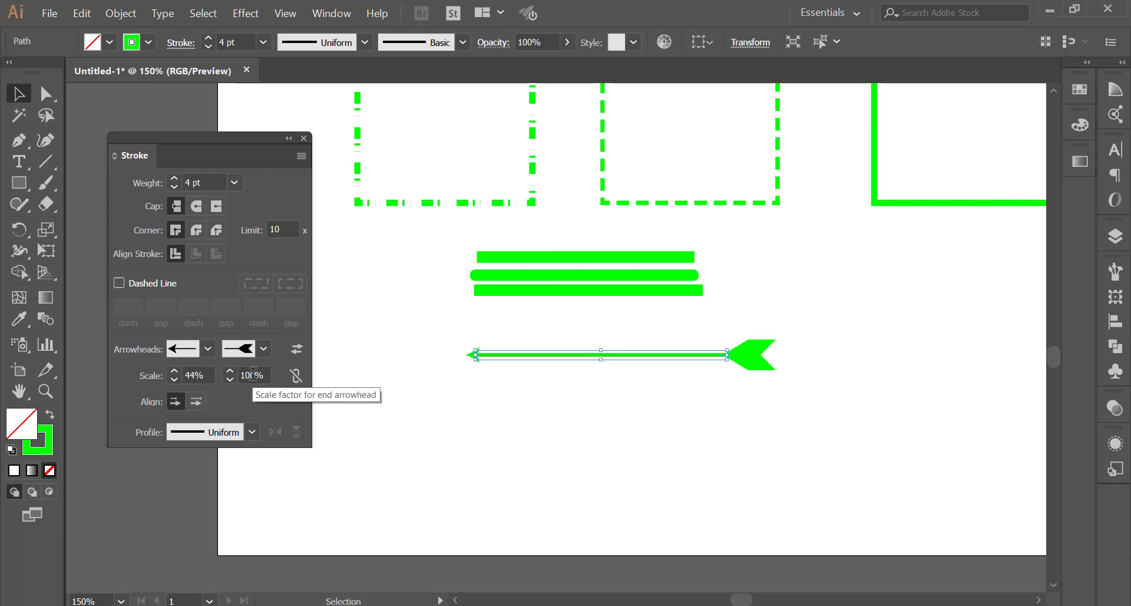
pyautogui.scroll(-5, 252, 374)
pyautogui.scroll(-5, 252, 374)
pyautogui.scroll(-5, 252, 375)
pyautogui.scroll(-4, 252, 374)
pyautogui.scroll(-11, 252, 374)
pyautogui.scroll(-15, 254, 374)
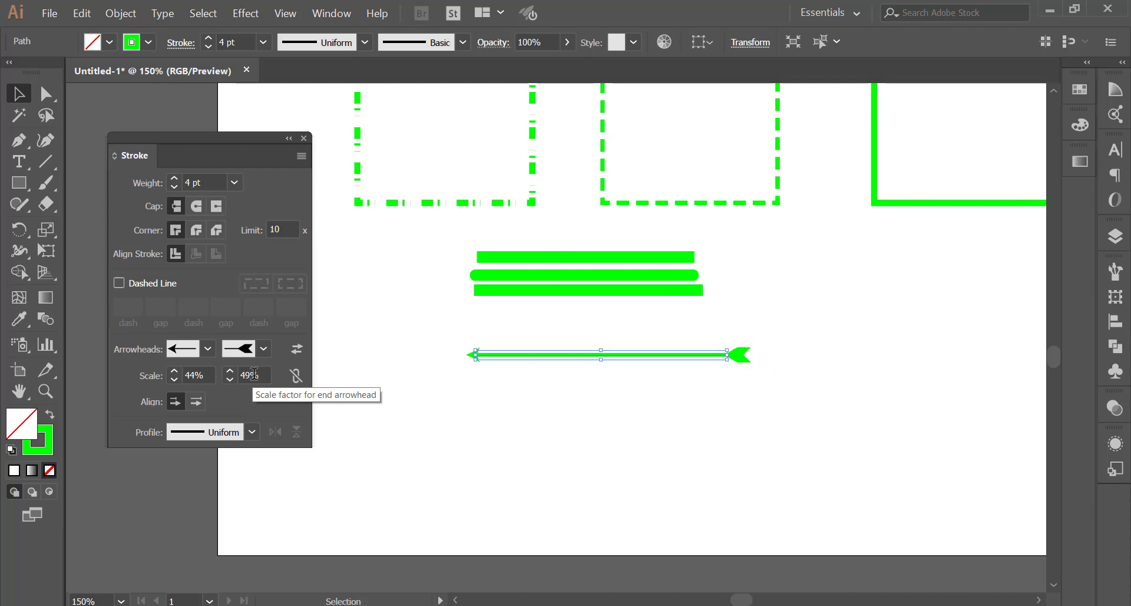
pyautogui.scroll(-16, 254, 374)
pyautogui.scroll(8, 253, 374)
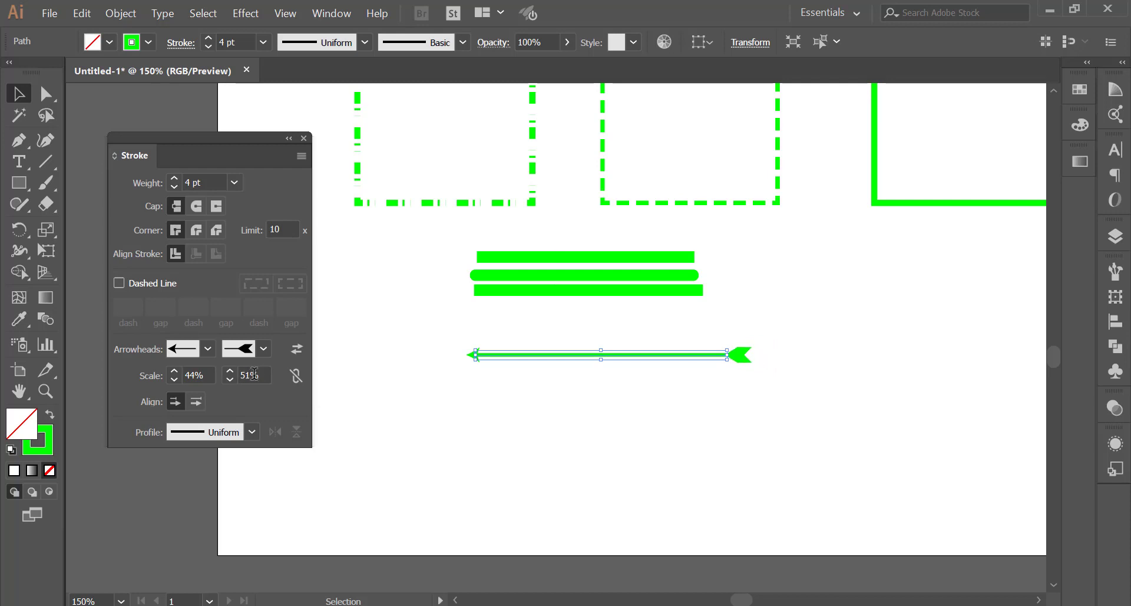
pyautogui.scroll(8, 253, 374)
pyautogui.scroll(8, 254, 374)
pyautogui.scroll(10, 254, 375)
pyautogui.scroll(8, 254, 374)
pyautogui.scroll(5, 254, 374)
pyautogui.scroll(7, 253, 374)
pyautogui.scroll(1, 518, 412)
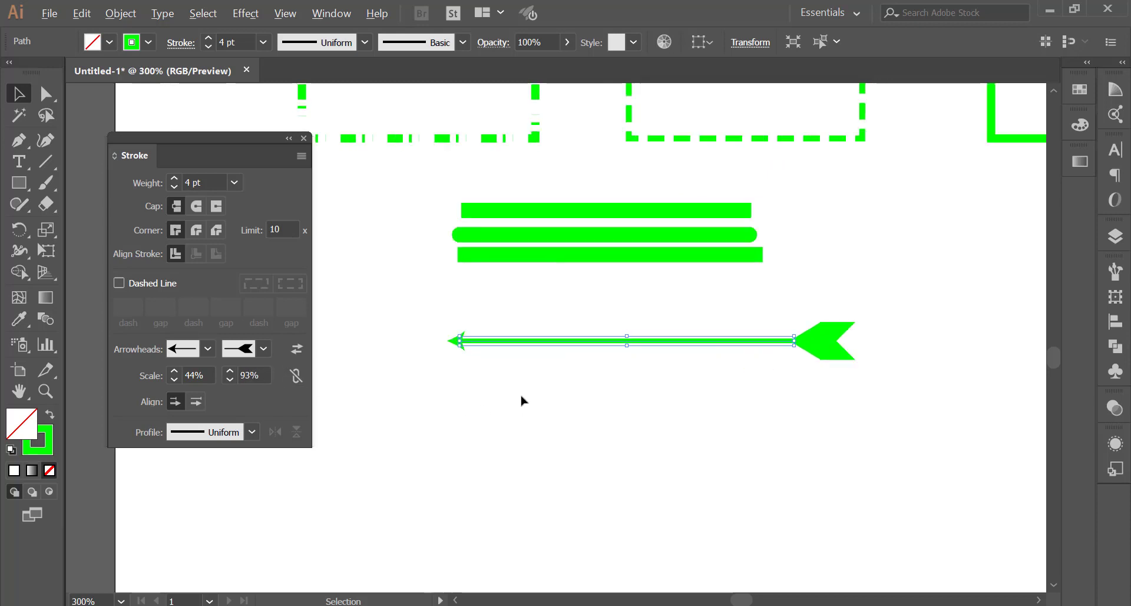
pyautogui.scroll(1, 525, 394)
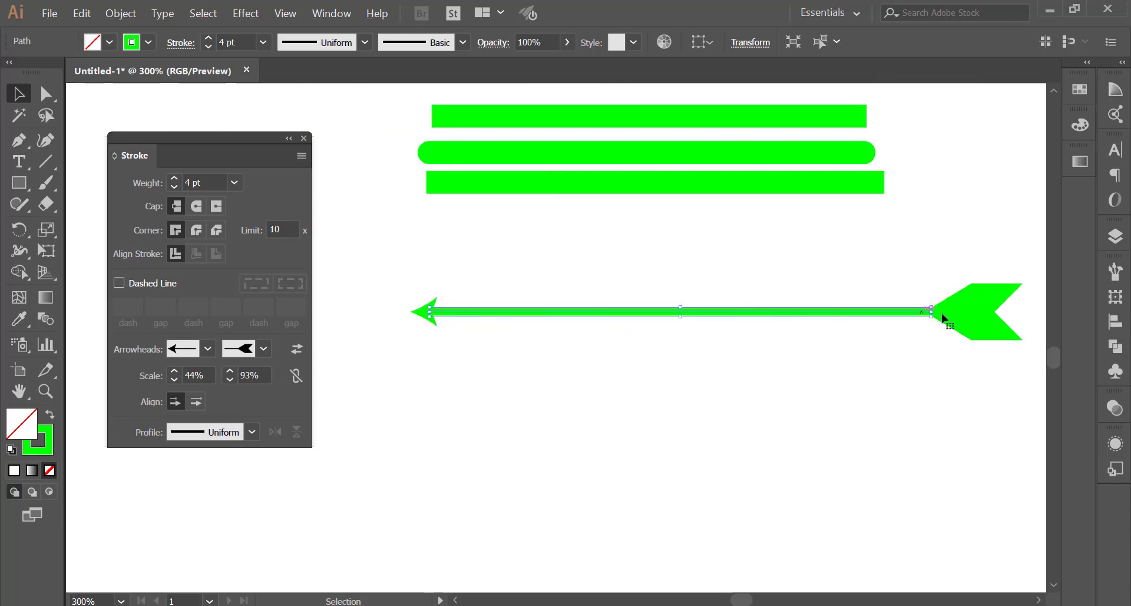
pyautogui.scroll(3, 707, 328)
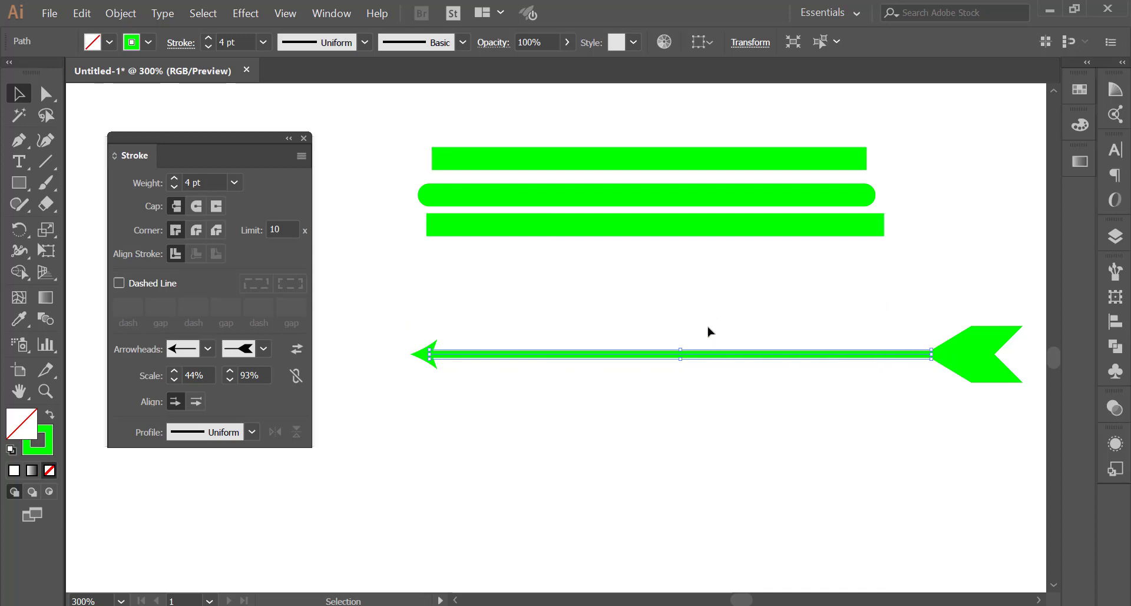
pyautogui.scroll(1, 695, 332)
# Try selecting the green bars and arrow, then select only the arrow's shaft path
pyautogui.moveTo(614, 124)
pyautogui.mouseDown()
pyautogui.moveTo(619, 321)
pyautogui.moveTo(626, 248)
pyautogui.mouseUp()
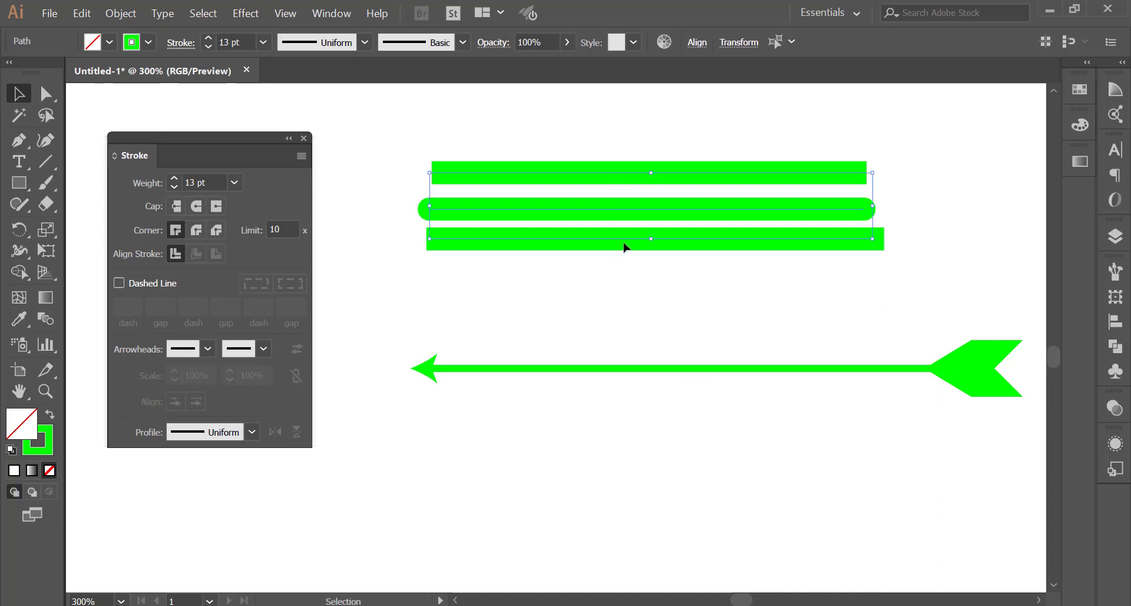
pyautogui.click(521, 368)
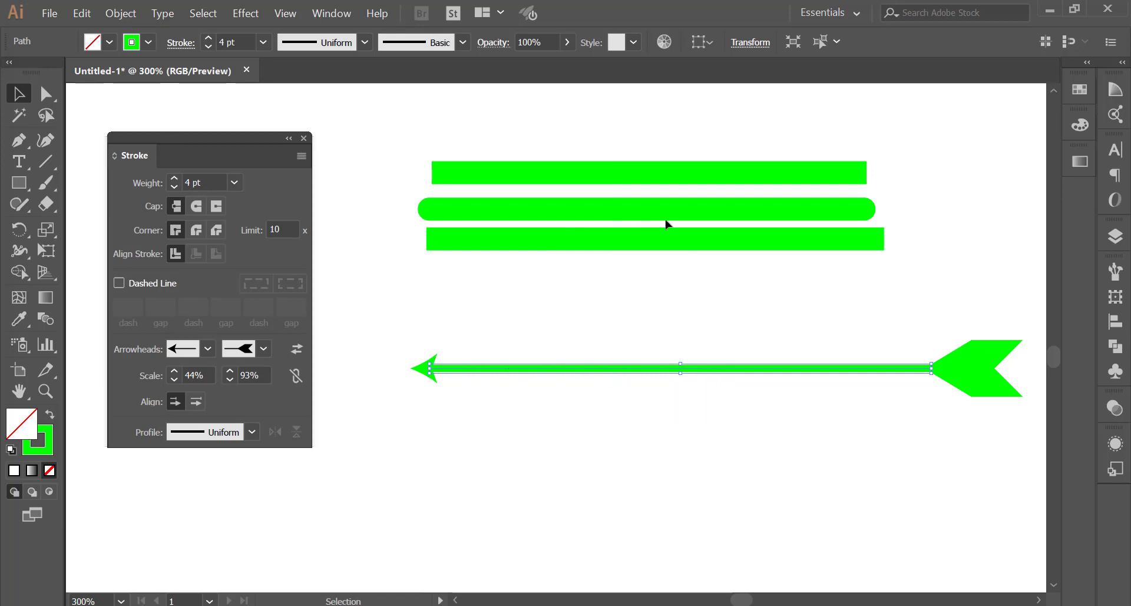
pyautogui.moveTo(596, 121); pyautogui.dragTo(630, 336)
pyautogui.moveTo(596, 147); pyautogui.dragTo(626, 462)
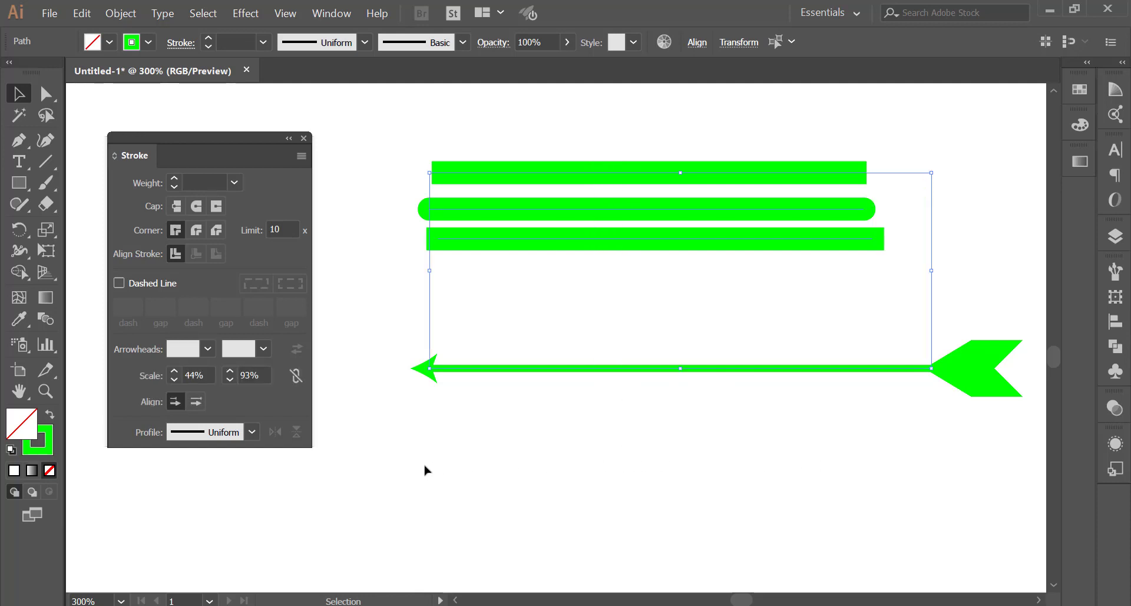
pyautogui.click(505, 450)
pyautogui.click(536, 239)
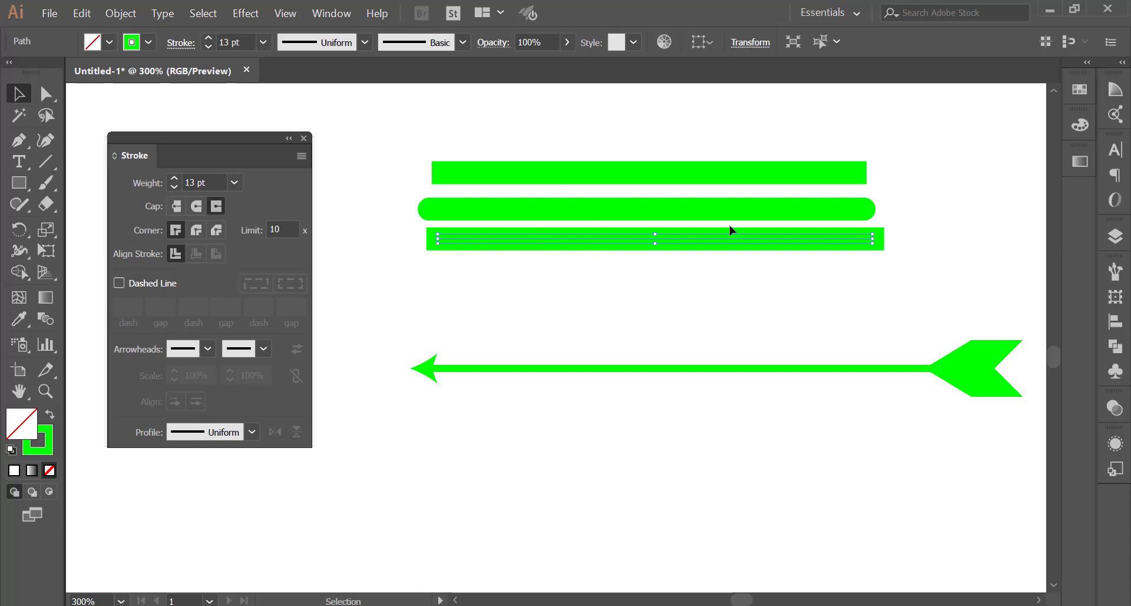
pyautogui.click(437, 349)
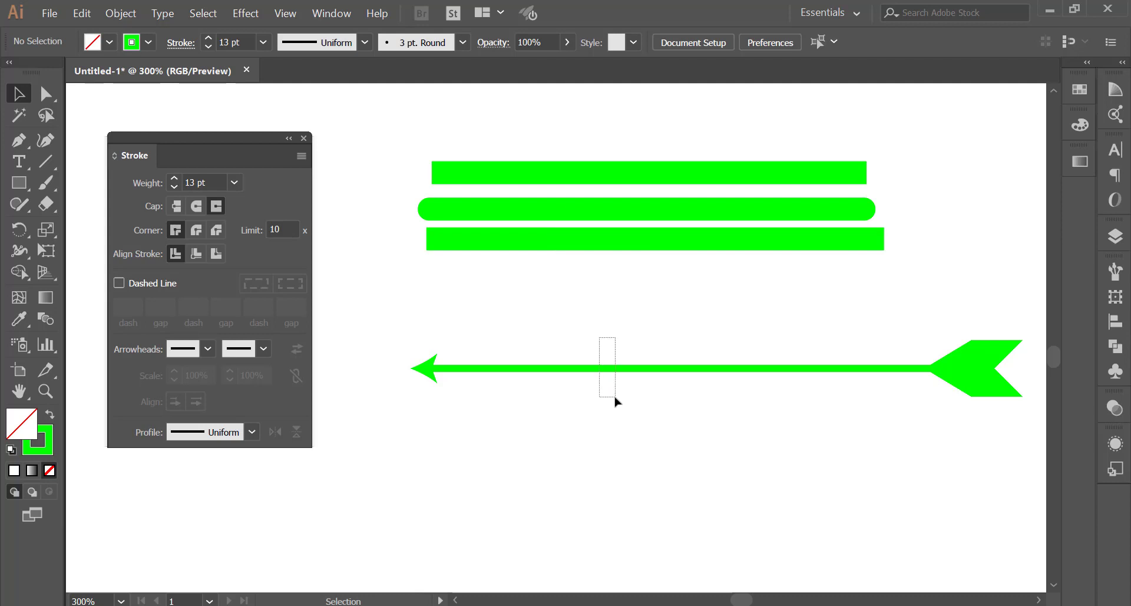
pyautogui.moveTo(599, 337); pyautogui.dragTo(614, 395)
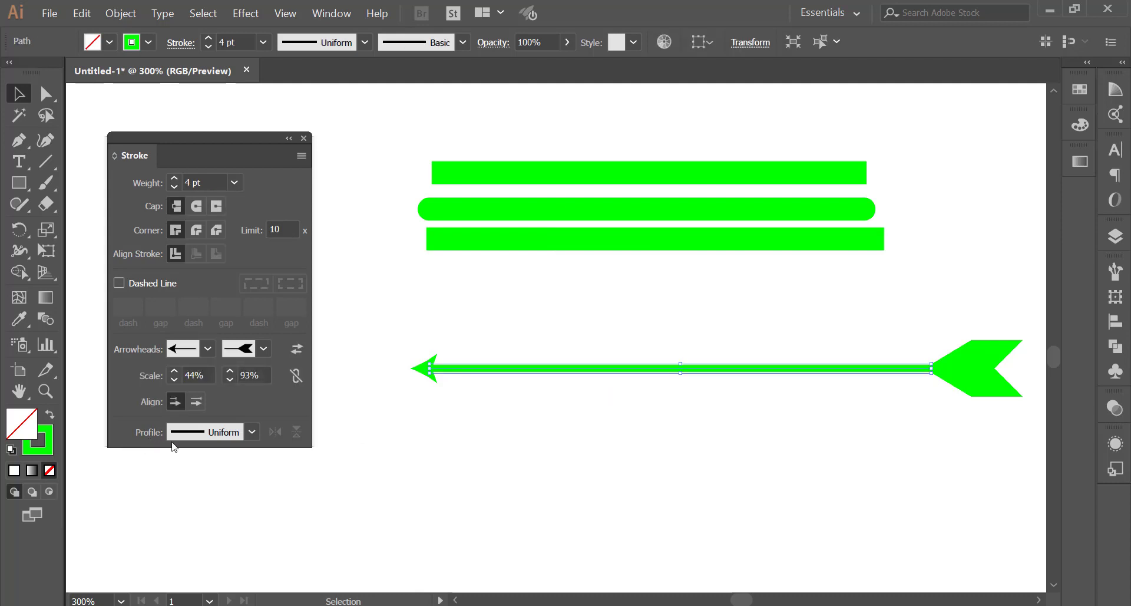
# Try the lens-shaped and the last width profiles on the arrow's stroke
pyautogui.click(257, 430)
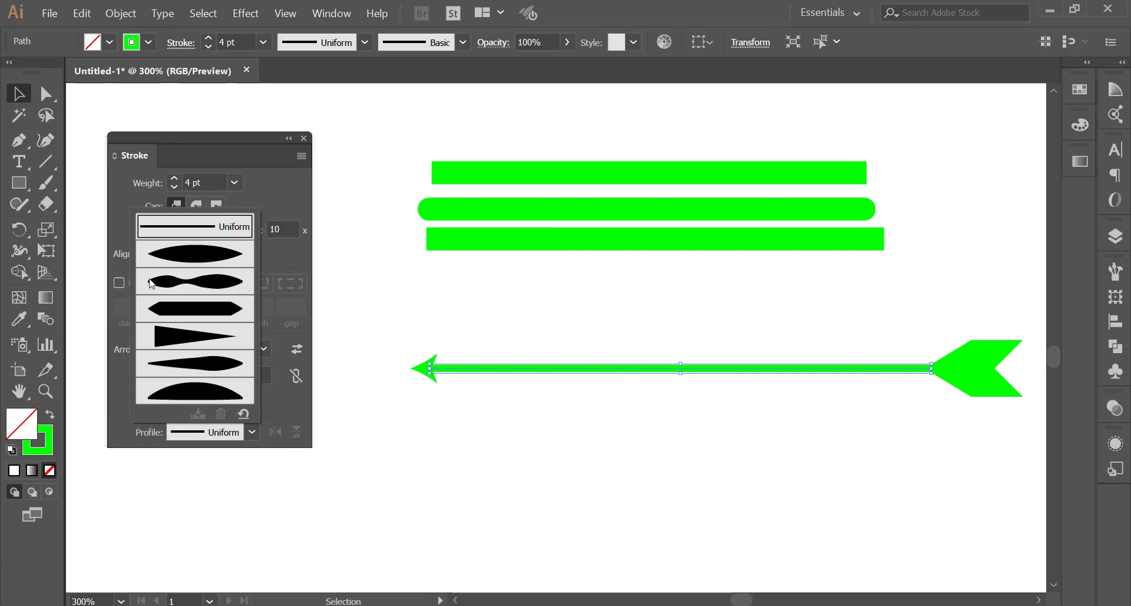
pyautogui.click(178, 263)
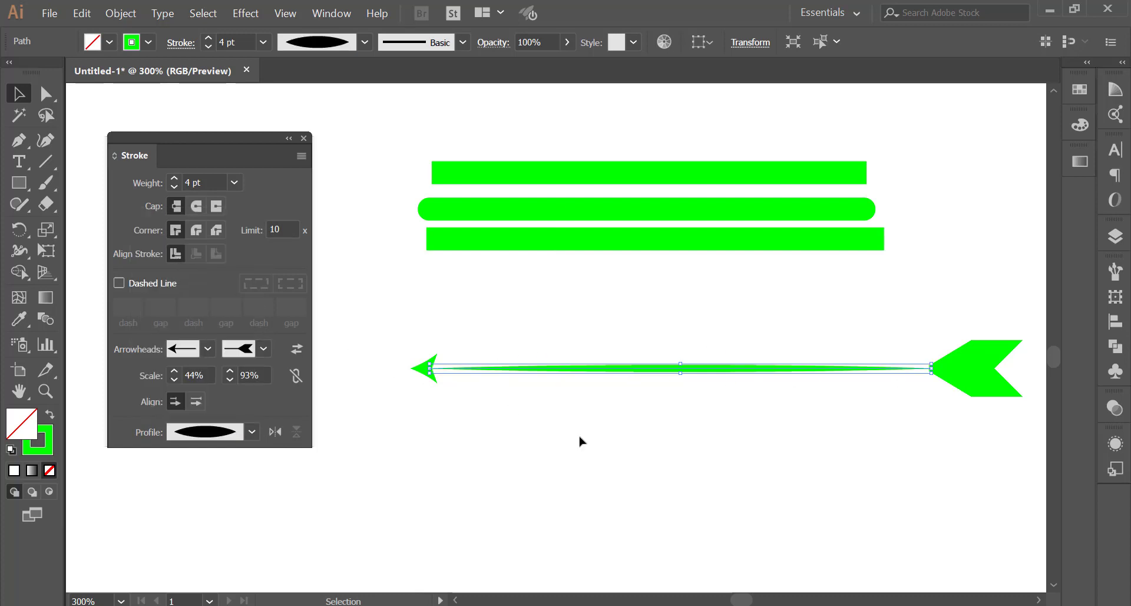
pyautogui.click(677, 465)
pyautogui.scroll(1, 648, 420)
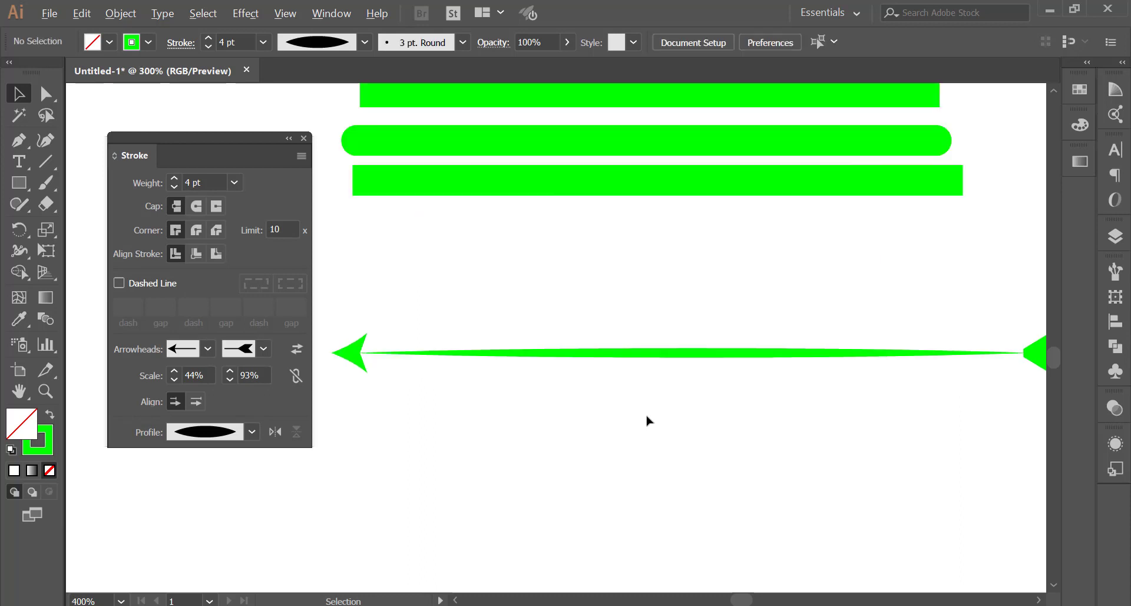
pyautogui.scroll(-1, 648, 420)
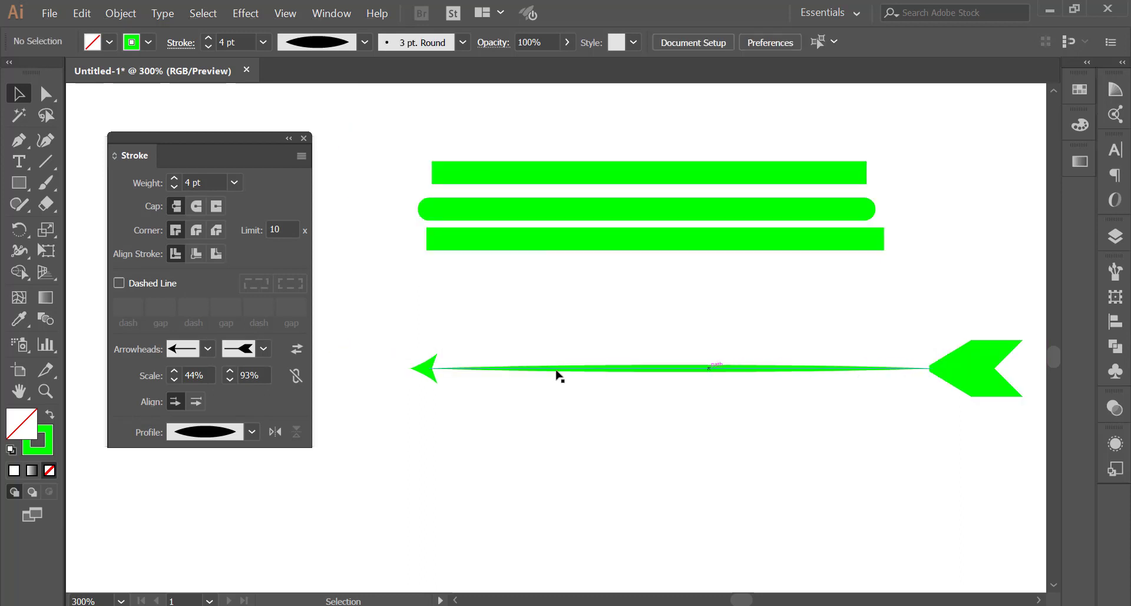
pyautogui.click(584, 369)
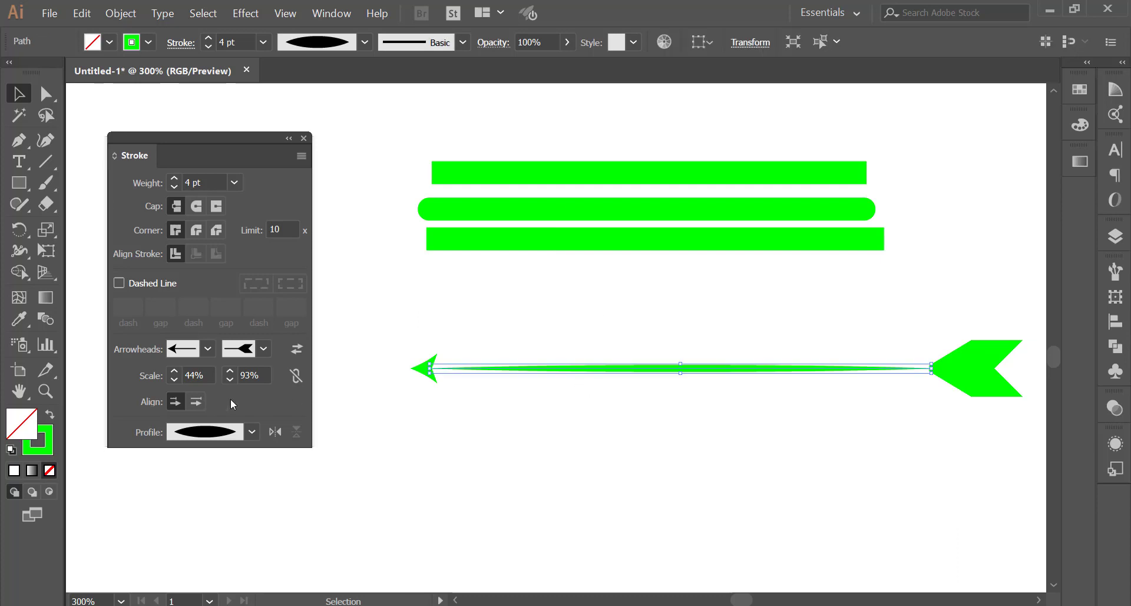
pyautogui.click(252, 432)
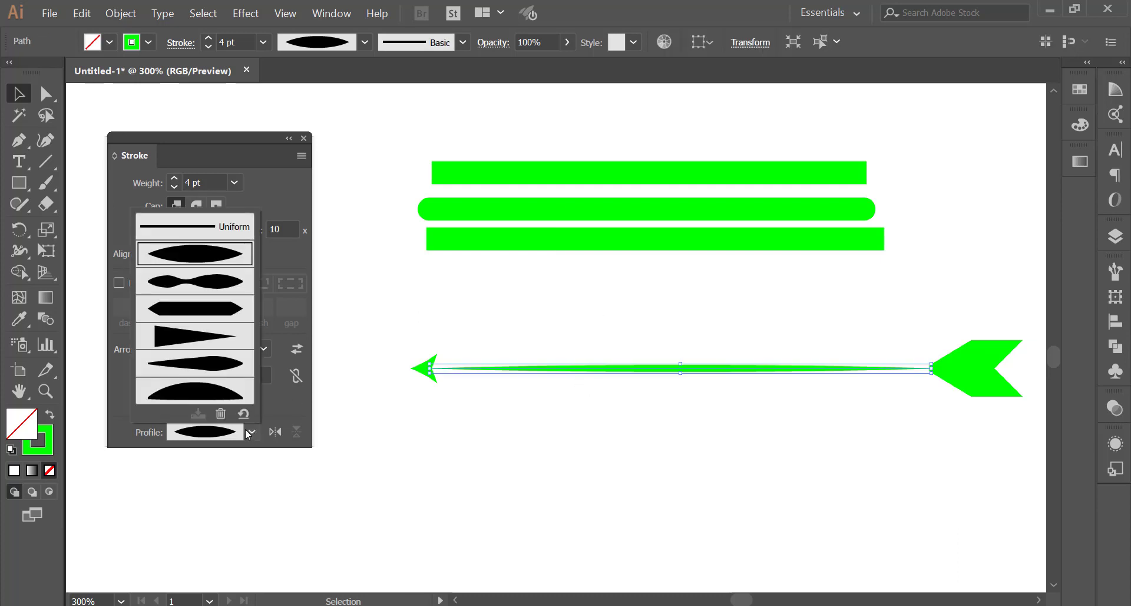
pyautogui.click(215, 393)
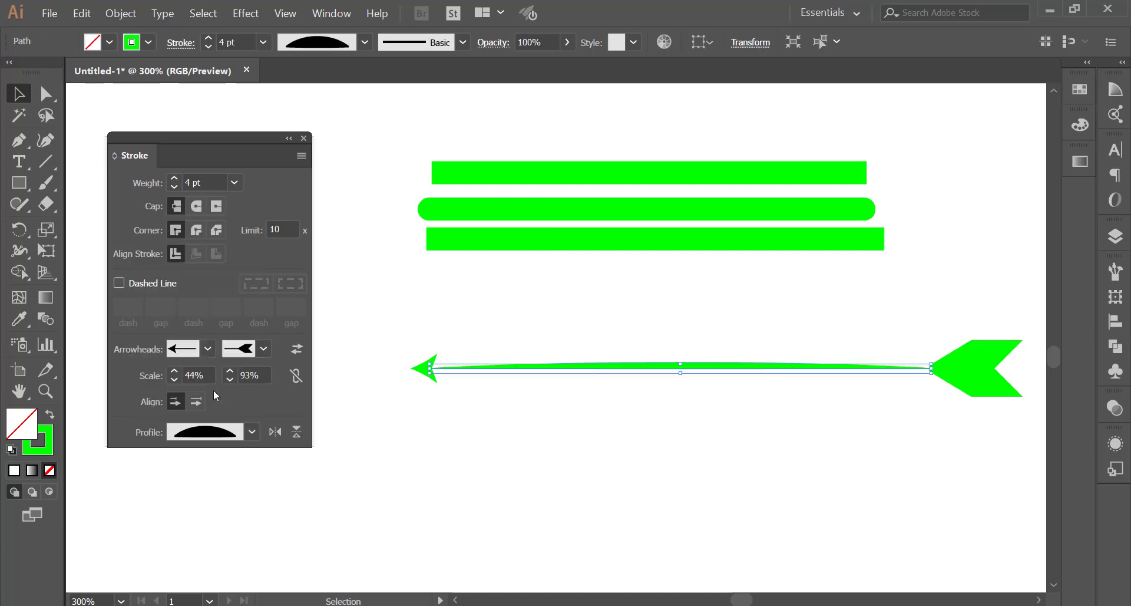
pyautogui.click(546, 448)
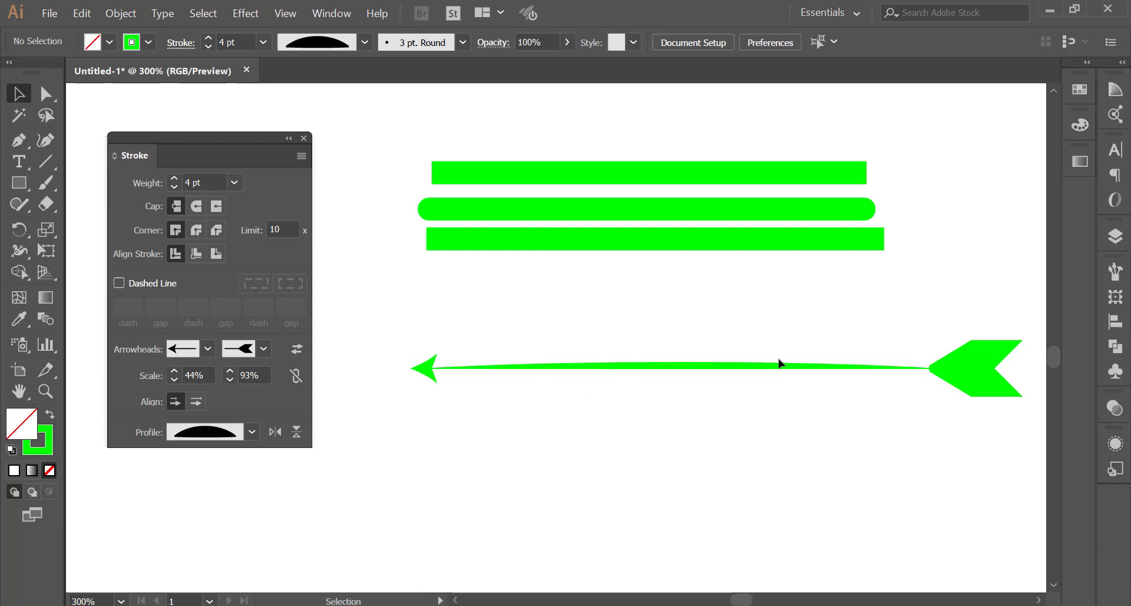
# Apply the hexagonal width profile to the arrow
pyautogui.click(252, 432)
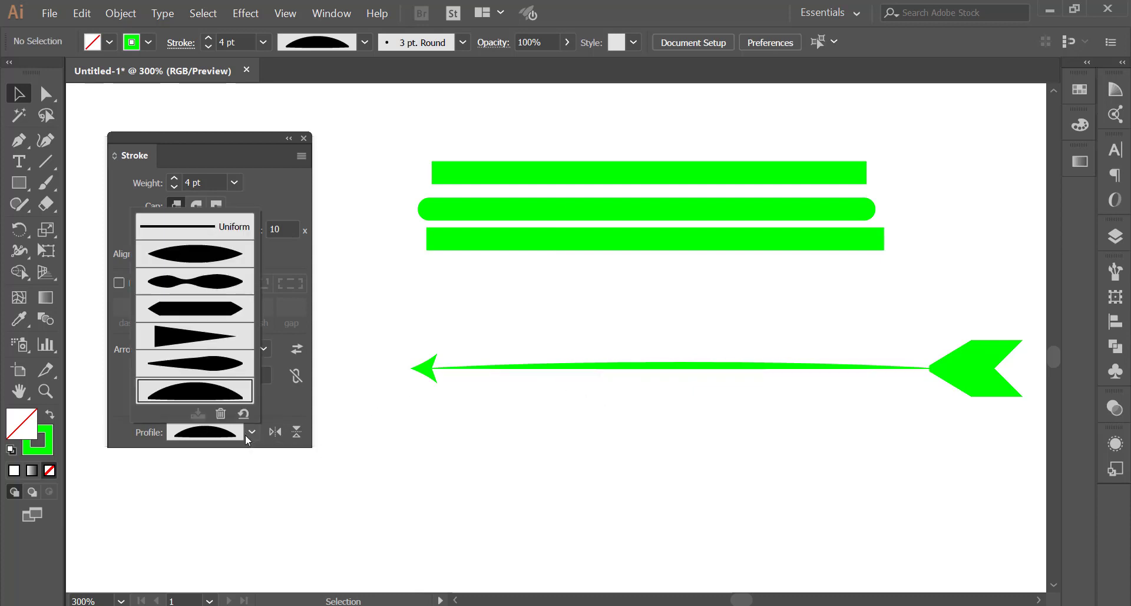
pyautogui.click(214, 313)
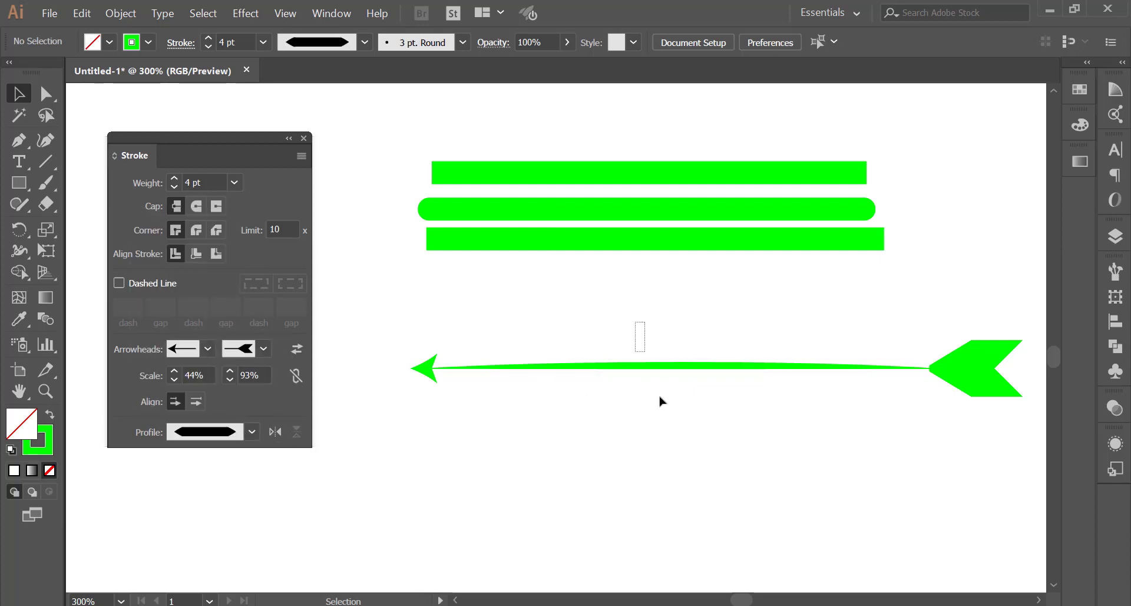
pyautogui.click(654, 367)
pyautogui.click(252, 431)
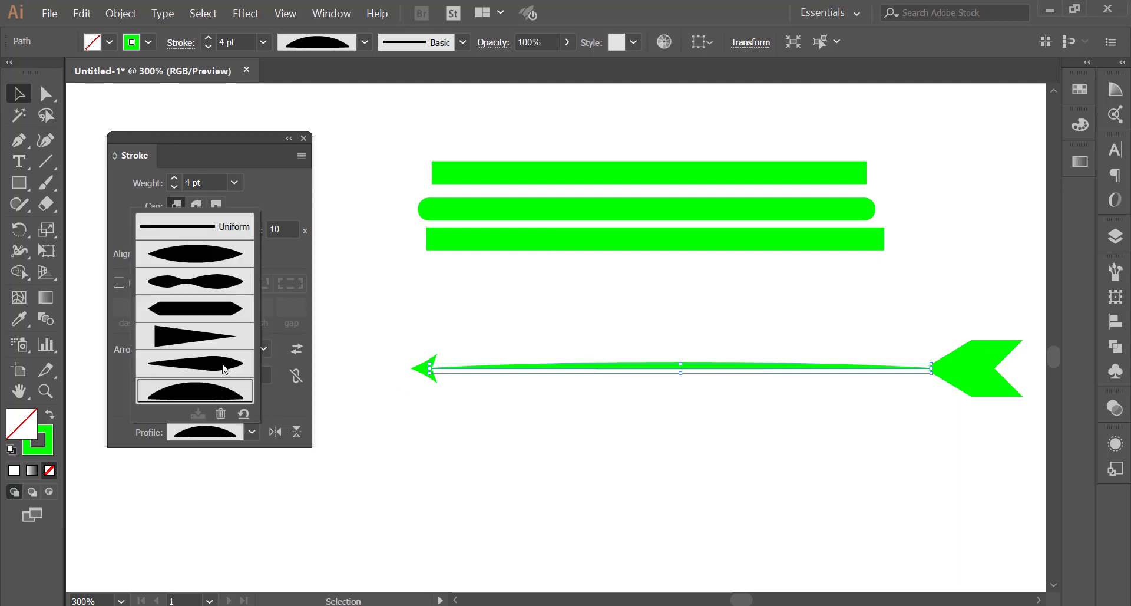
pyautogui.click(218, 309)
pyautogui.click(542, 447)
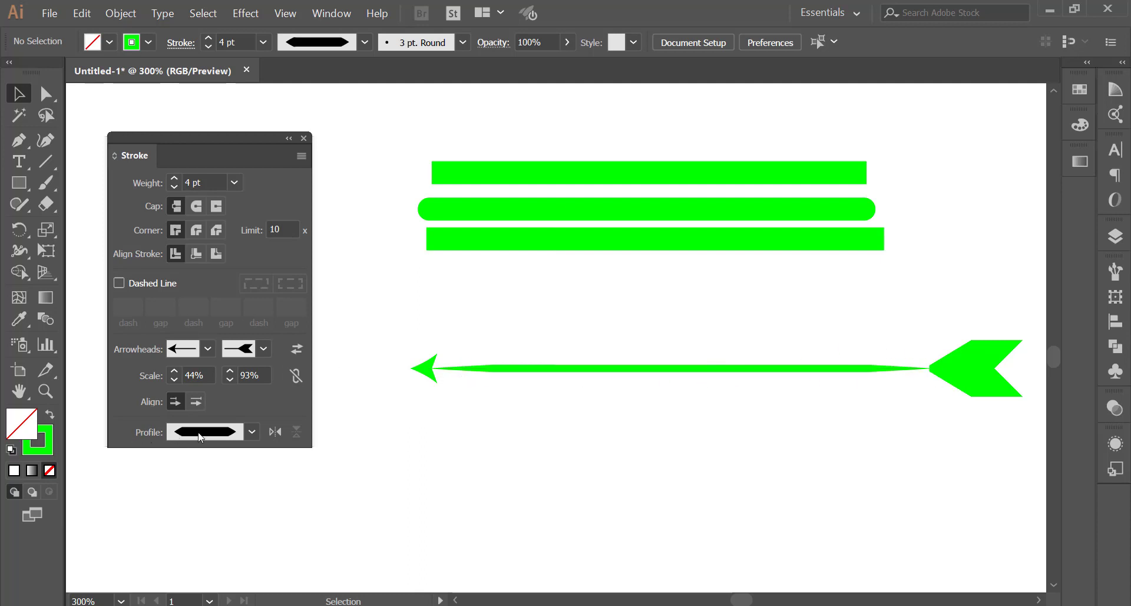
# Reset the arrow's stroke width profile to Uniform
pyautogui.click(551, 368)
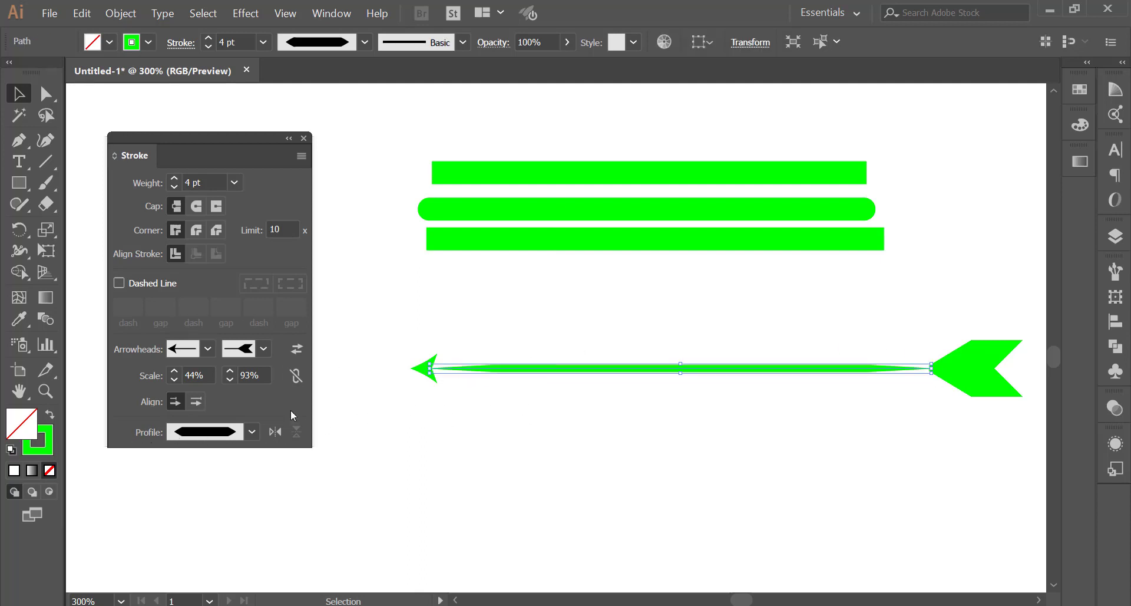
pyautogui.click(251, 432)
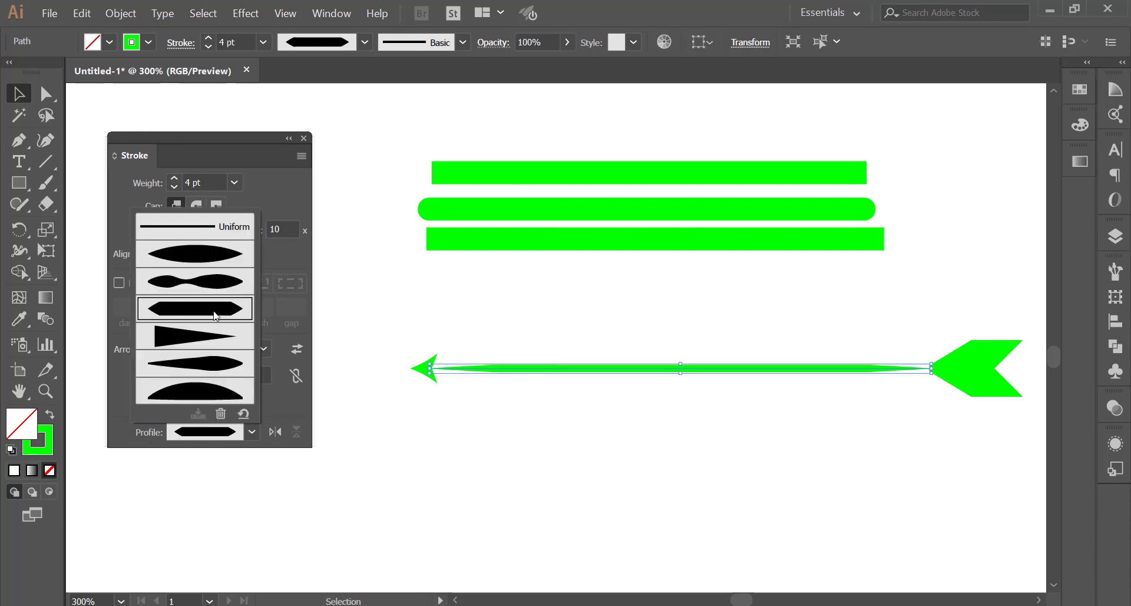
pyautogui.click(192, 230)
pyautogui.click(582, 440)
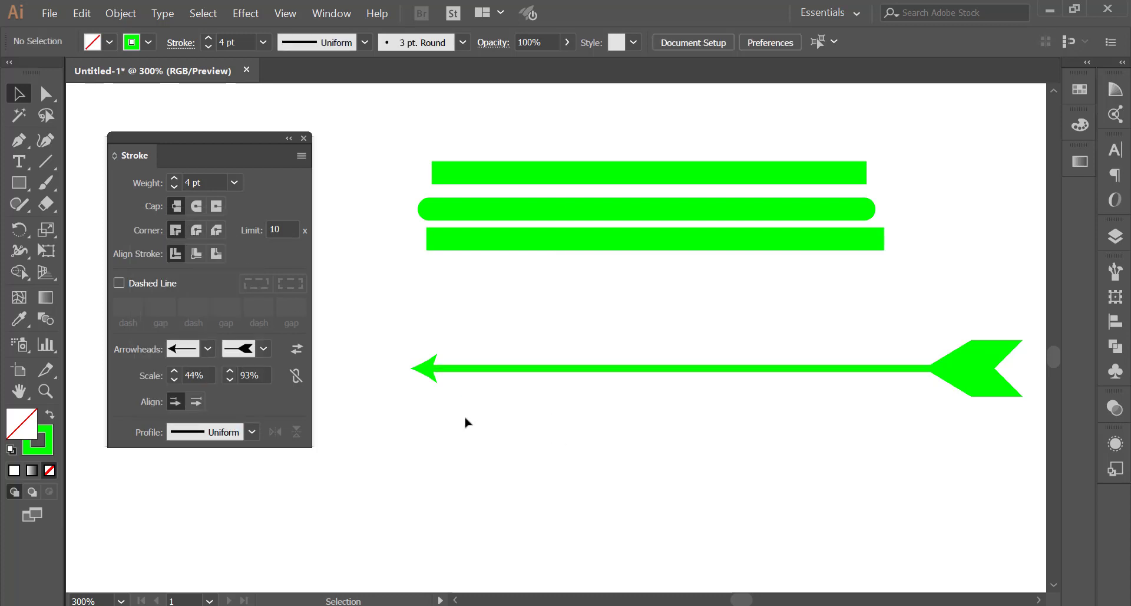
pyautogui.scroll(-3, 437, 458)
pyautogui.scroll(-2, 439, 458)
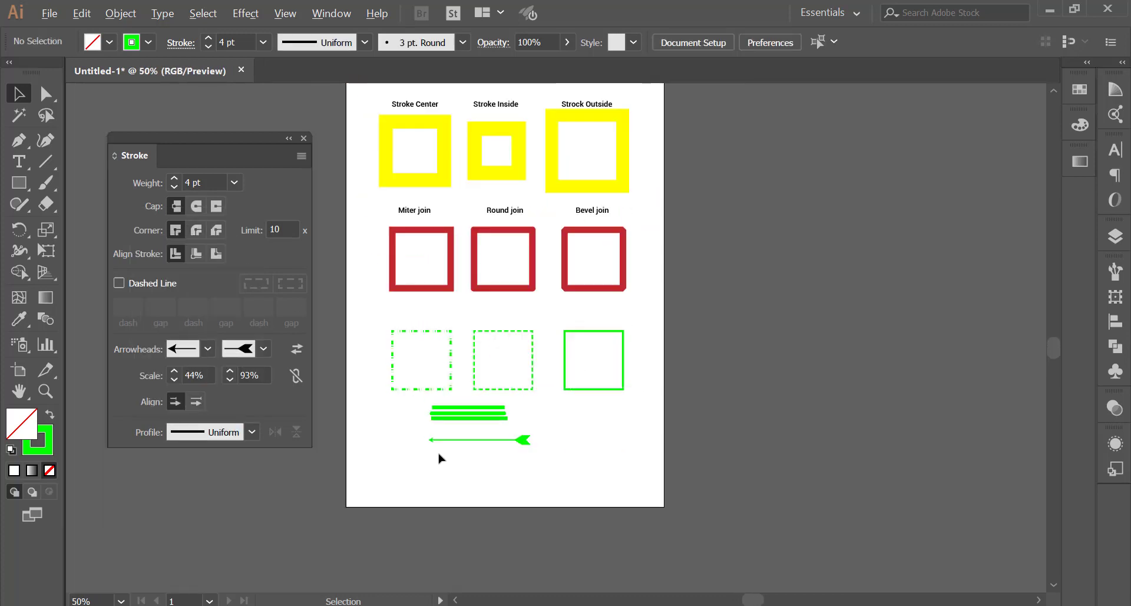
pyautogui.scroll(2, 518, 507)
pyautogui.scroll(1, 523, 512)
pyautogui.scroll(1, 523, 521)
pyautogui.scroll(2, 522, 519)
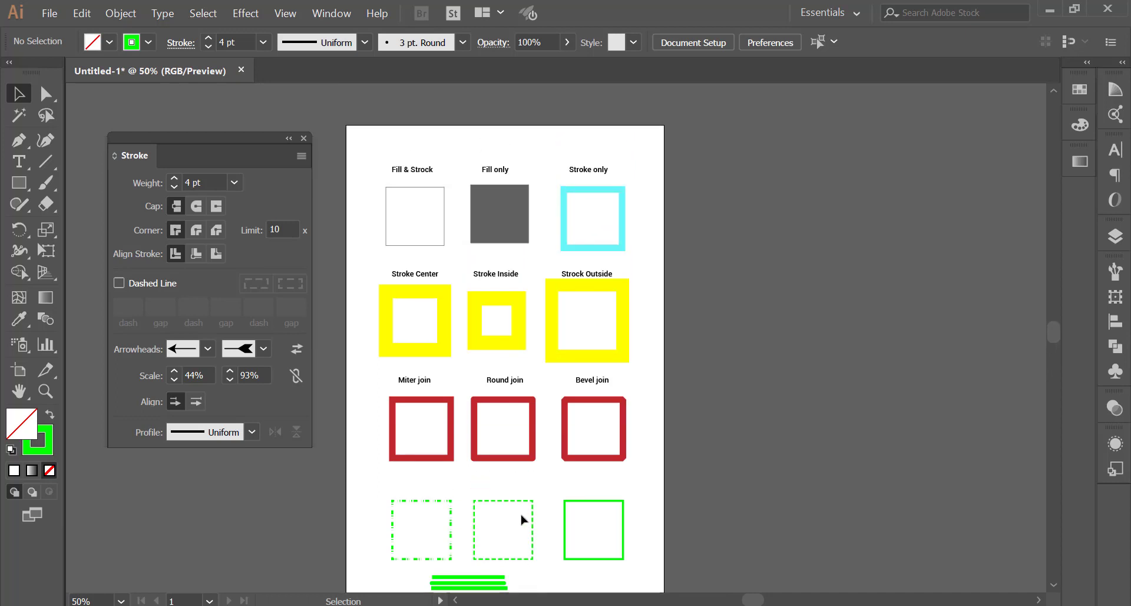
pyautogui.scroll(-1, 521, 519)
pyautogui.scroll(-1, 520, 512)
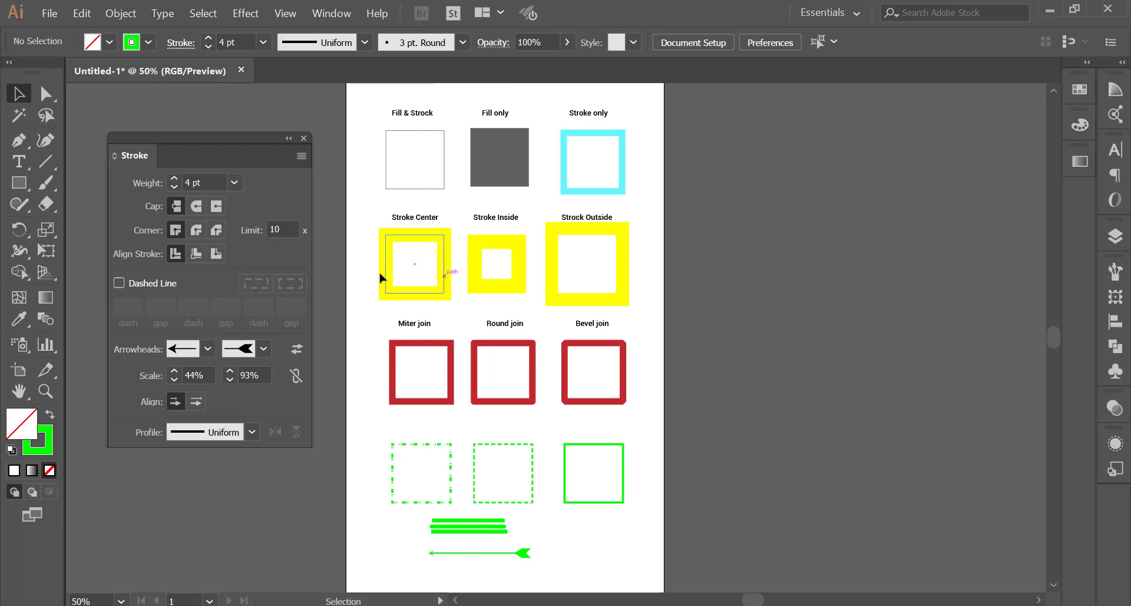
pyautogui.moveTo(369, 107); pyautogui.dragTo(643, 571)
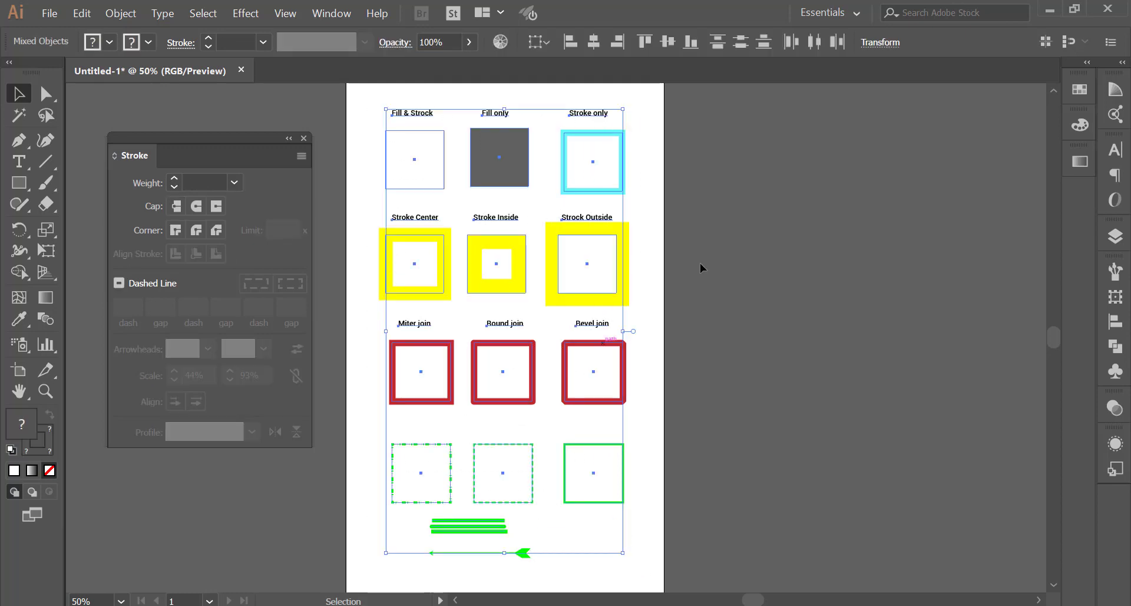
pyautogui.click(330, 96)
pyautogui.rightClick(292, 66)
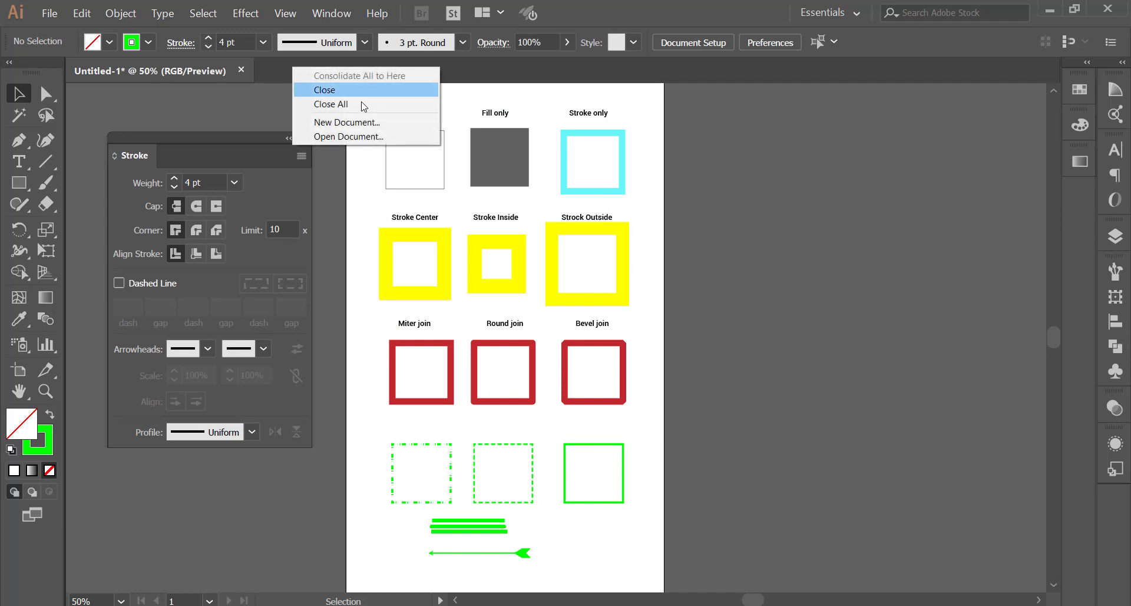
pyautogui.click(358, 123)
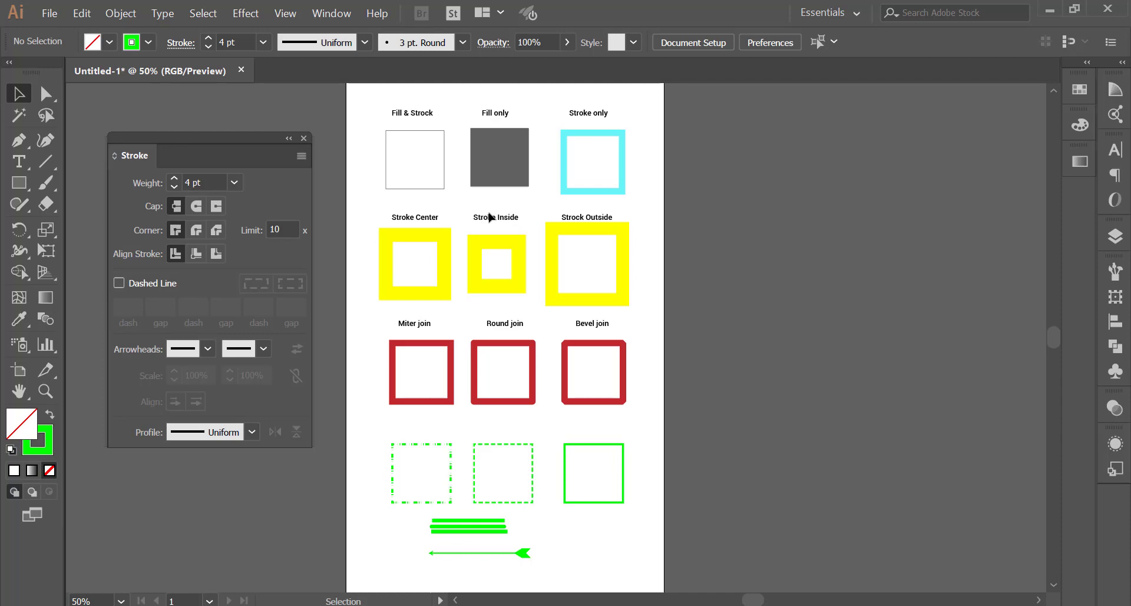
# Create a new 26 x 15 in document, Untitled-2
pyautogui.hotkey('ctrl', 'n')
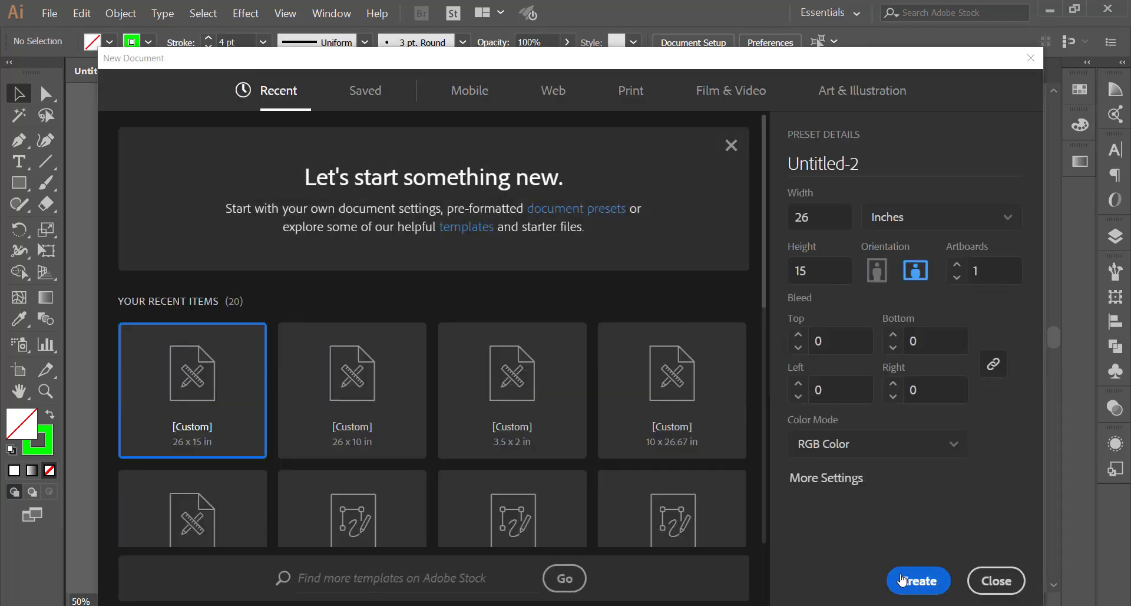
pyautogui.press('Escape')
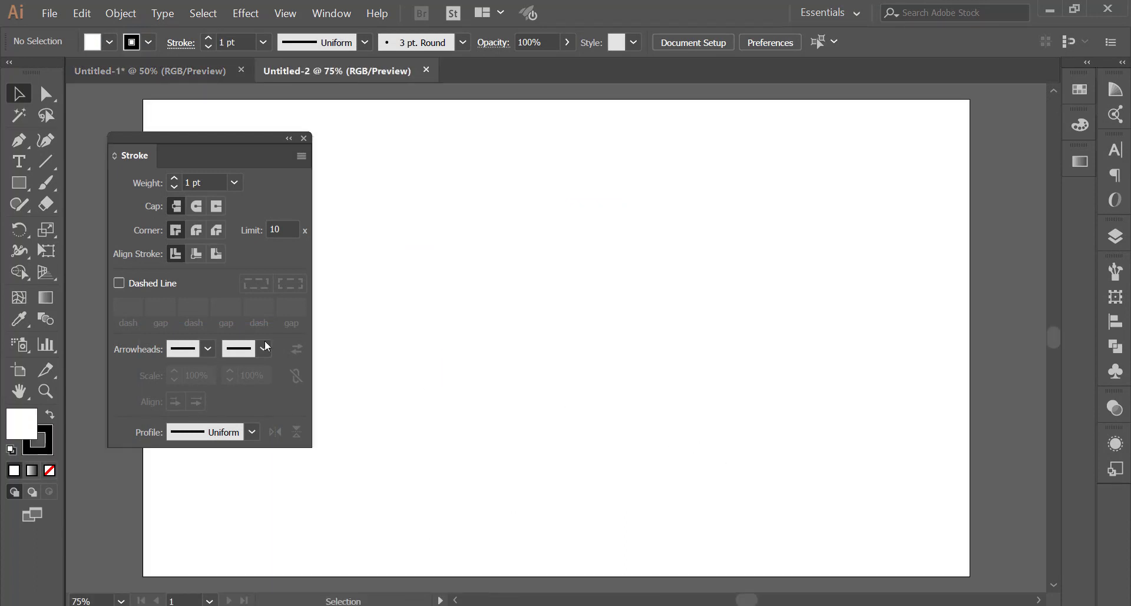
# Draw a horizontal line about 13.56 in long with the Pen tool
pyautogui.click(20, 142)
pyautogui.click(396, 191)
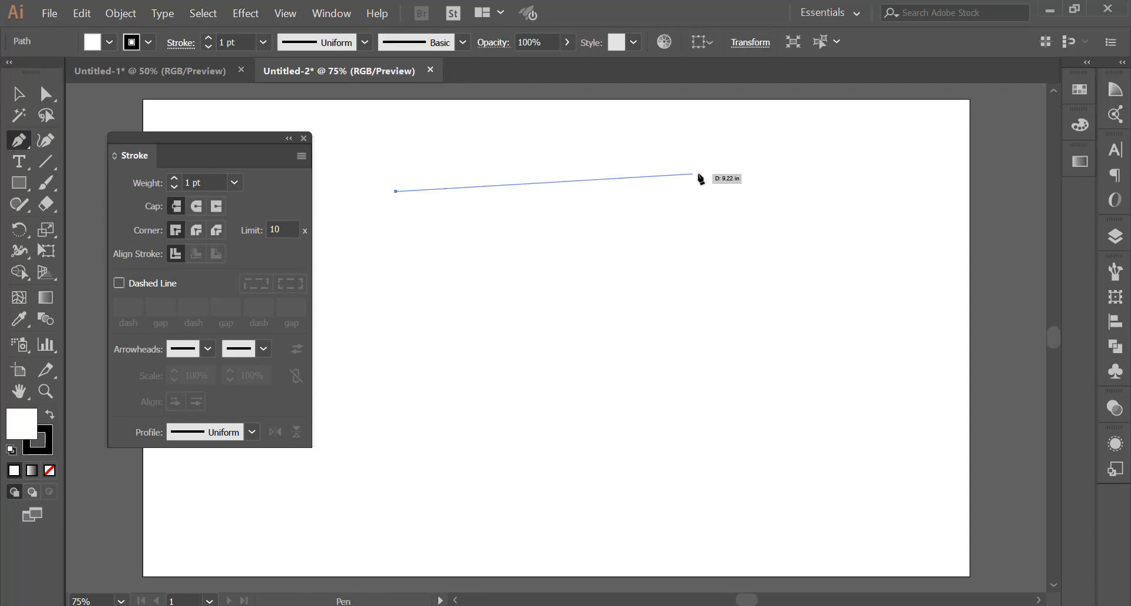
pyautogui.click(697, 174)
pyautogui.click(808, 265)
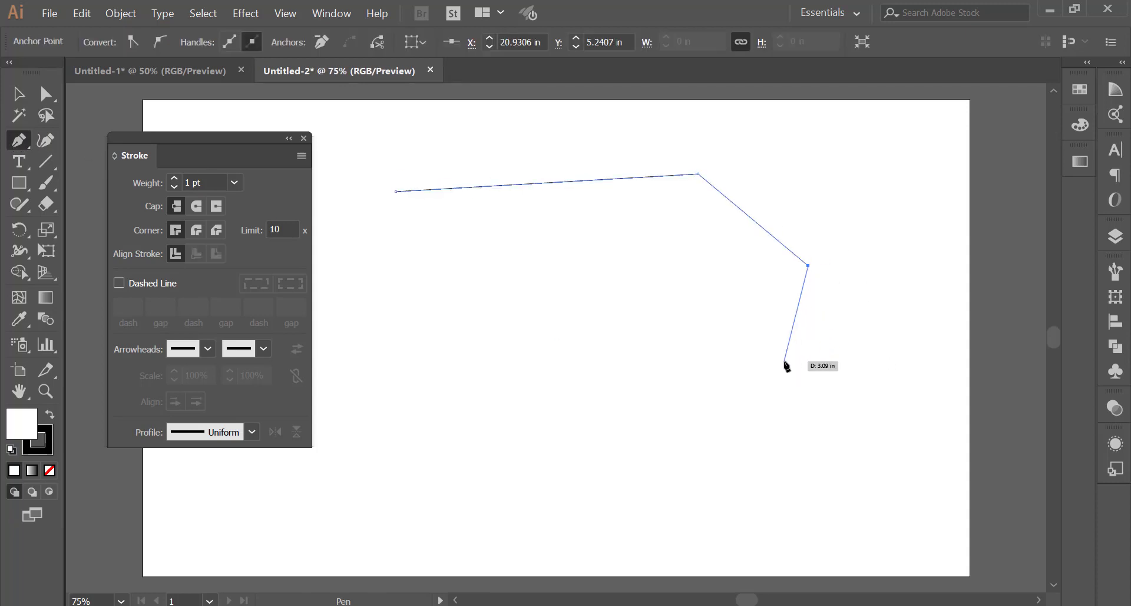
pyautogui.hotkey('ctrl', 'z')
pyautogui.hotkey('ctrl', 'z')
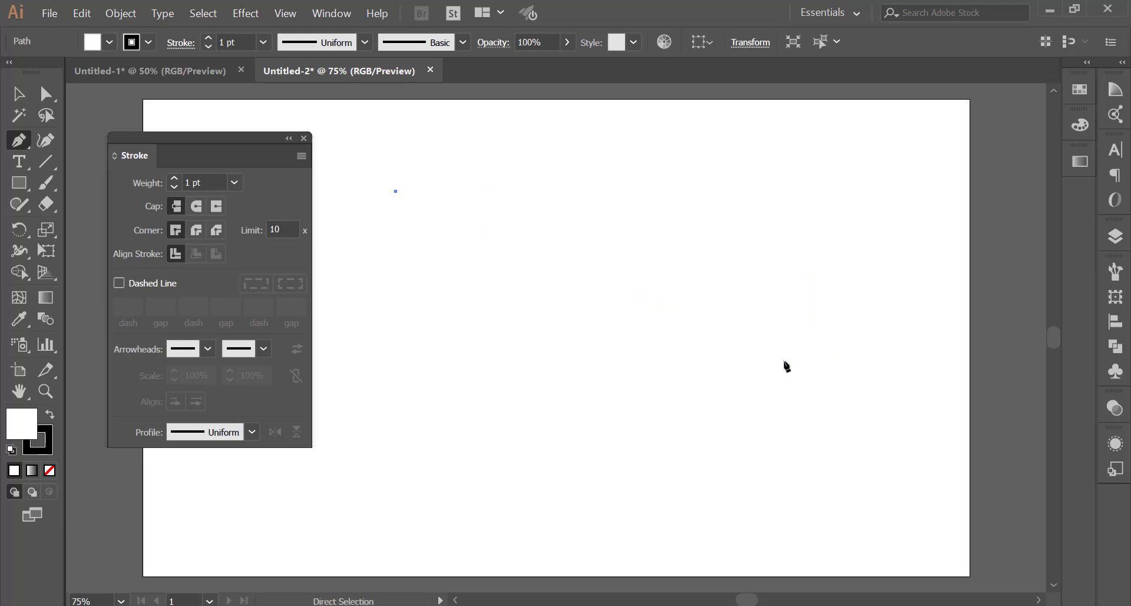
pyautogui.hotkey('ctrl', 'z')
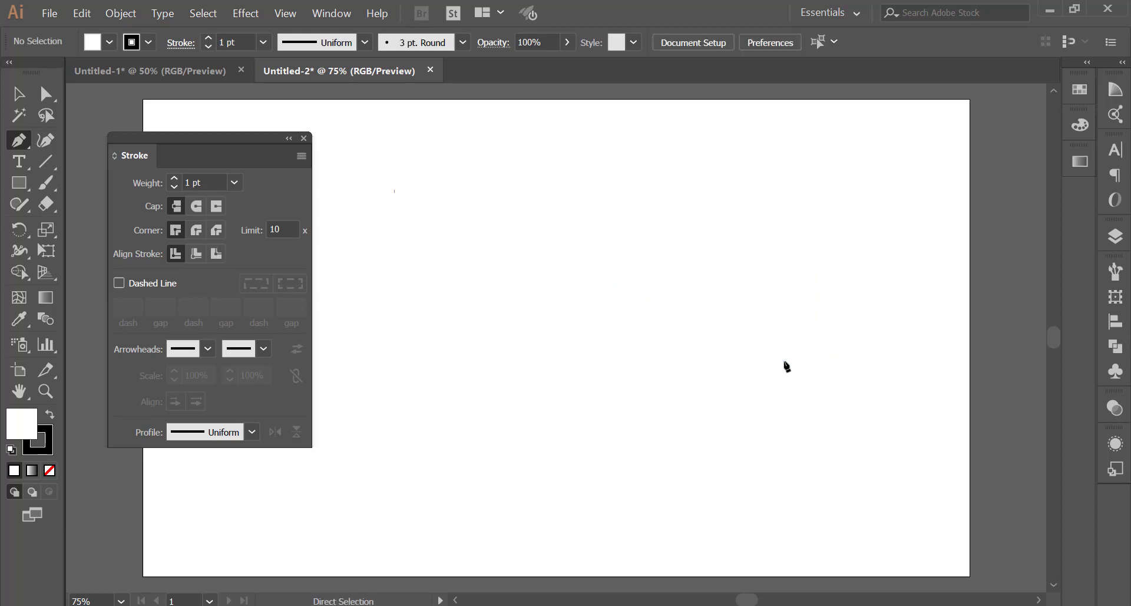
pyautogui.click(380, 234)
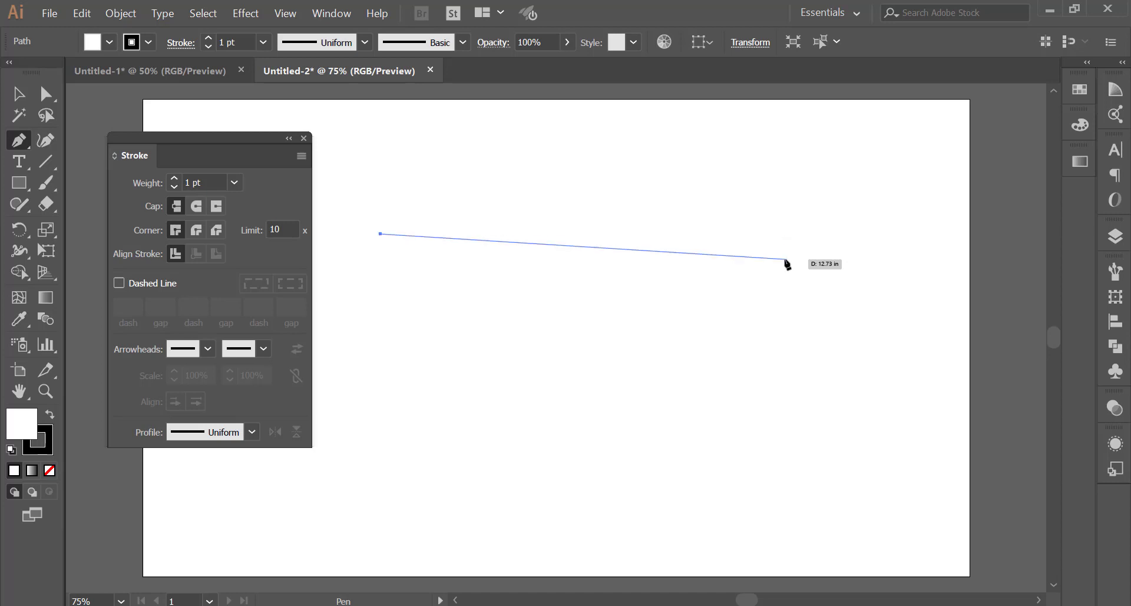
pyautogui.click(813, 237)
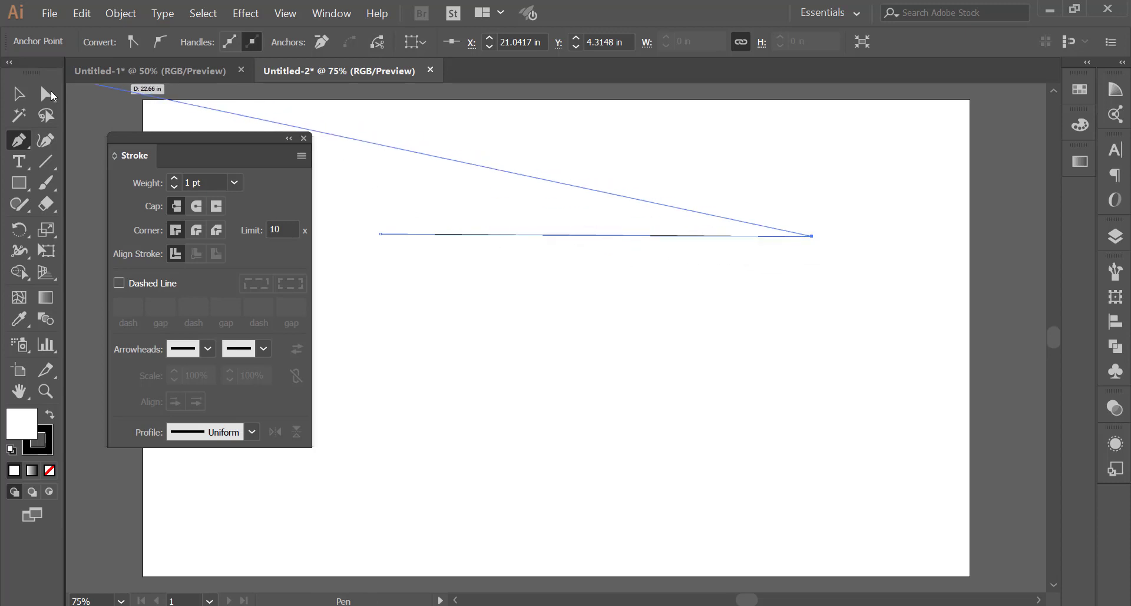
# Select the new line with the Selection tool and target its stroke weight field
pyautogui.click(18, 93)
pyautogui.click(414, 185)
pyautogui.moveTo(414, 185); pyautogui.dragTo(478, 296)
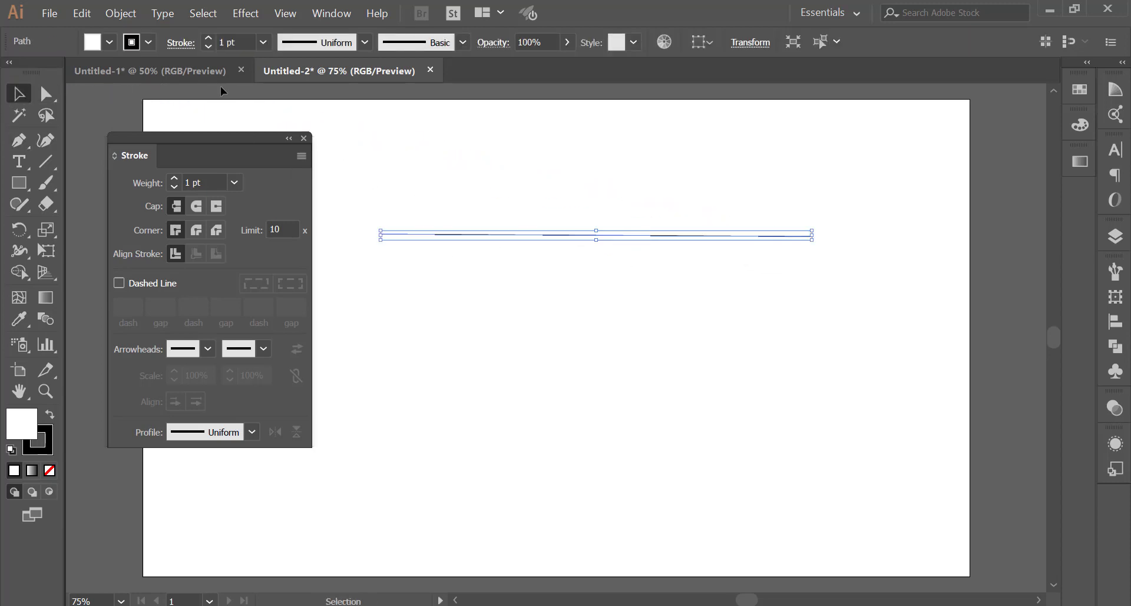
pyautogui.click(245, 42)
# Raise the line's stroke weight to 30 pt
pyautogui.write('6')
pyautogui.press('Return')
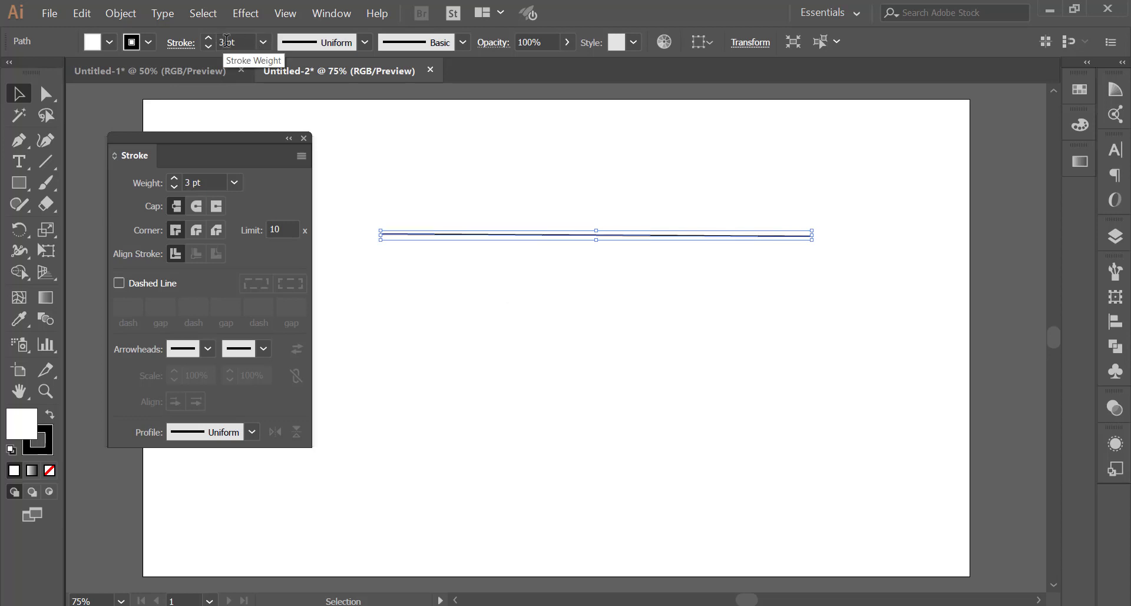
pyautogui.scroll(5, 240, 43)
pyautogui.scroll(6, 241, 43)
pyautogui.scroll(5, 241, 43)
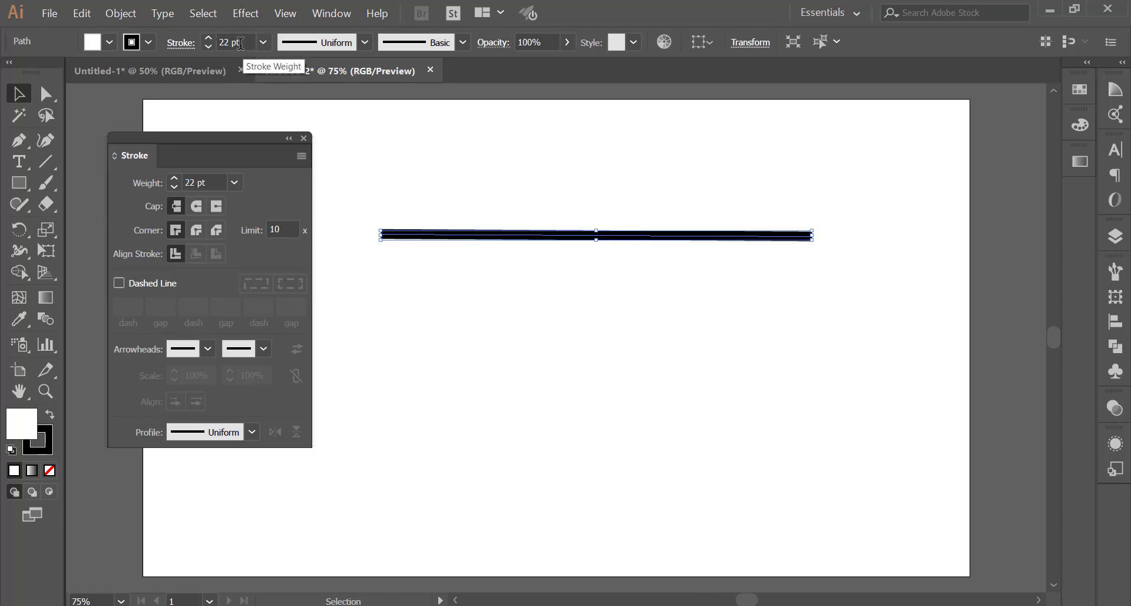
pyautogui.scroll(4, 240, 43)
pyautogui.scroll(4, 240, 43)
# Reselect the thick line and remove it from the artboard
pyautogui.click(423, 158)
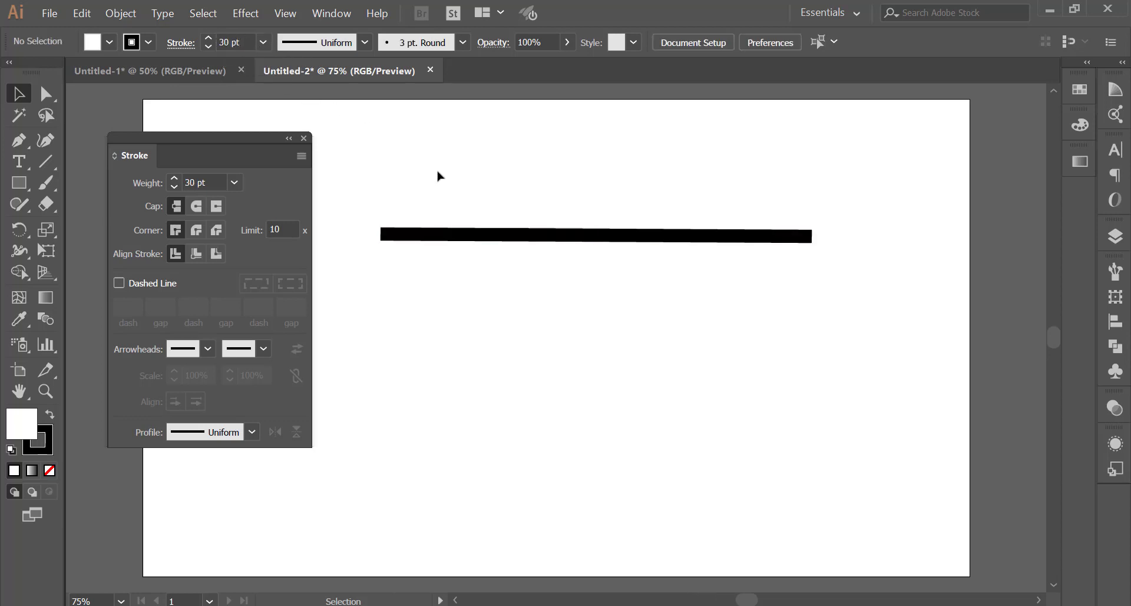
pyautogui.moveTo(437, 172); pyautogui.dragTo(549, 330)
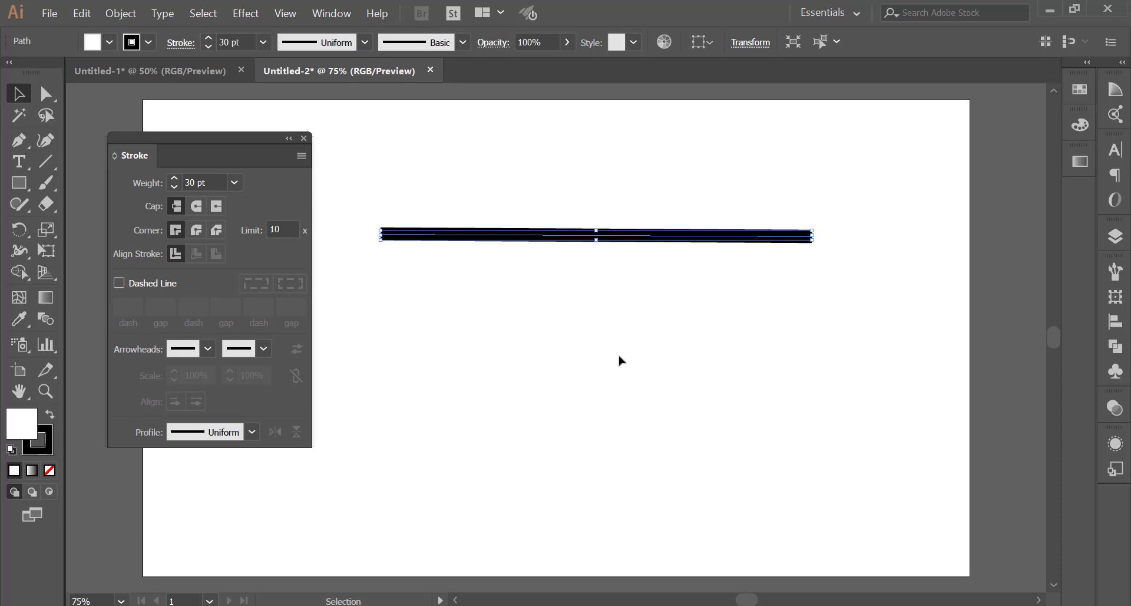
pyautogui.click(598, 305)
pyautogui.hotkey('ctrl', 'z')
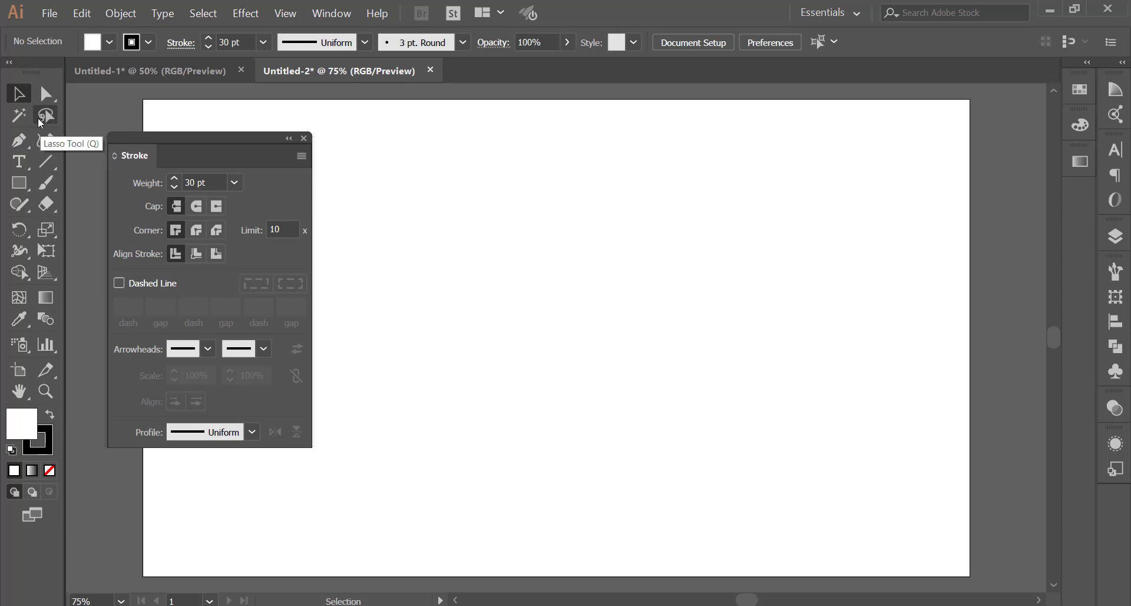
# Draw three thick straight lines with the Line Segment Tool
pyautogui.click(47, 157)
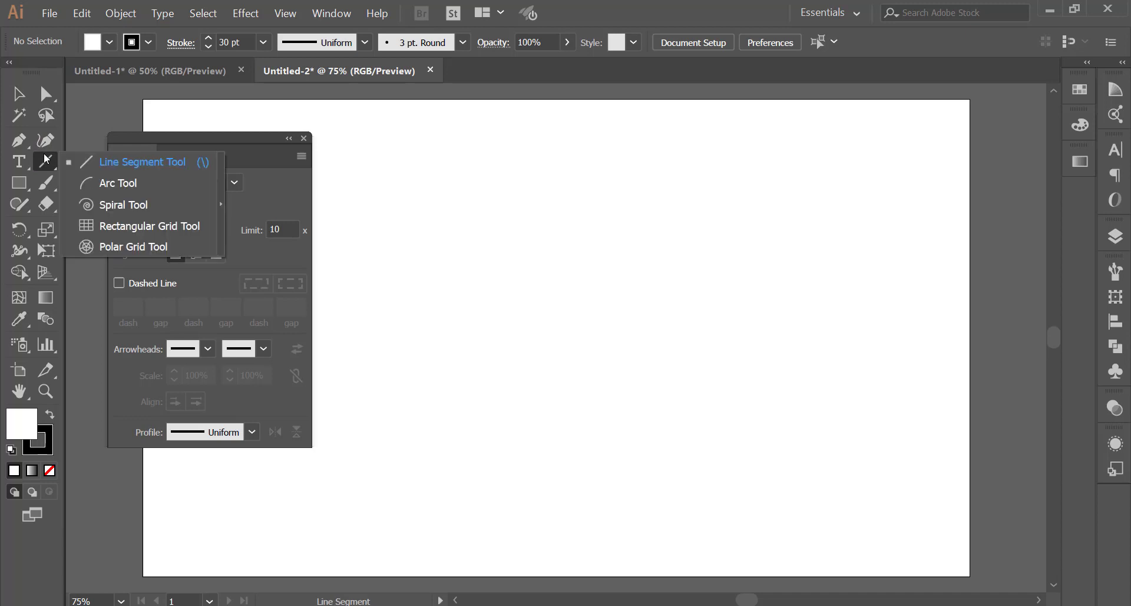
pyautogui.click(114, 161)
pyautogui.moveTo(378, 187); pyautogui.dragTo(658, 188)
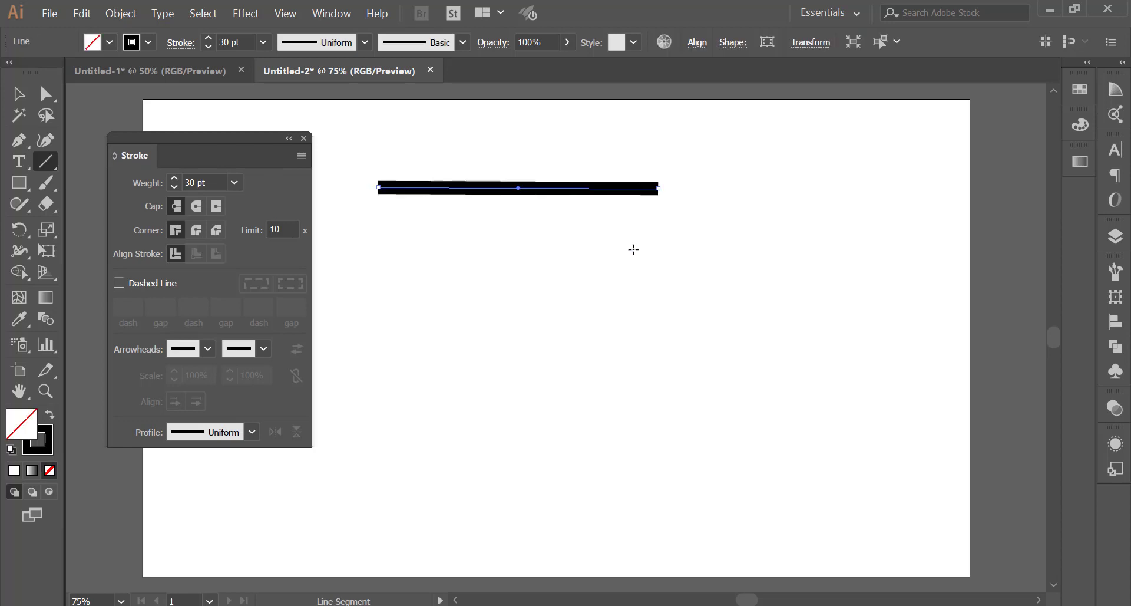
pyautogui.moveTo(674, 241); pyautogui.dragTo(353, 258)
pyautogui.moveTo(484, 287); pyautogui.dragTo(684, 289)
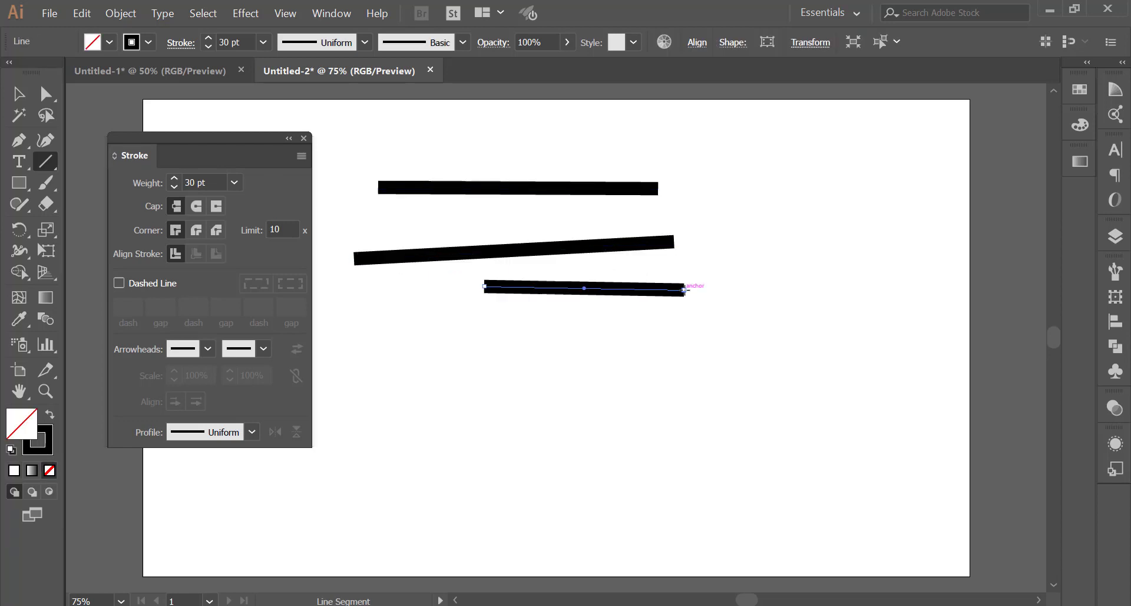
# Draw two crossing arcs below the lines with the Arc Tool
pyautogui.click(52, 166)
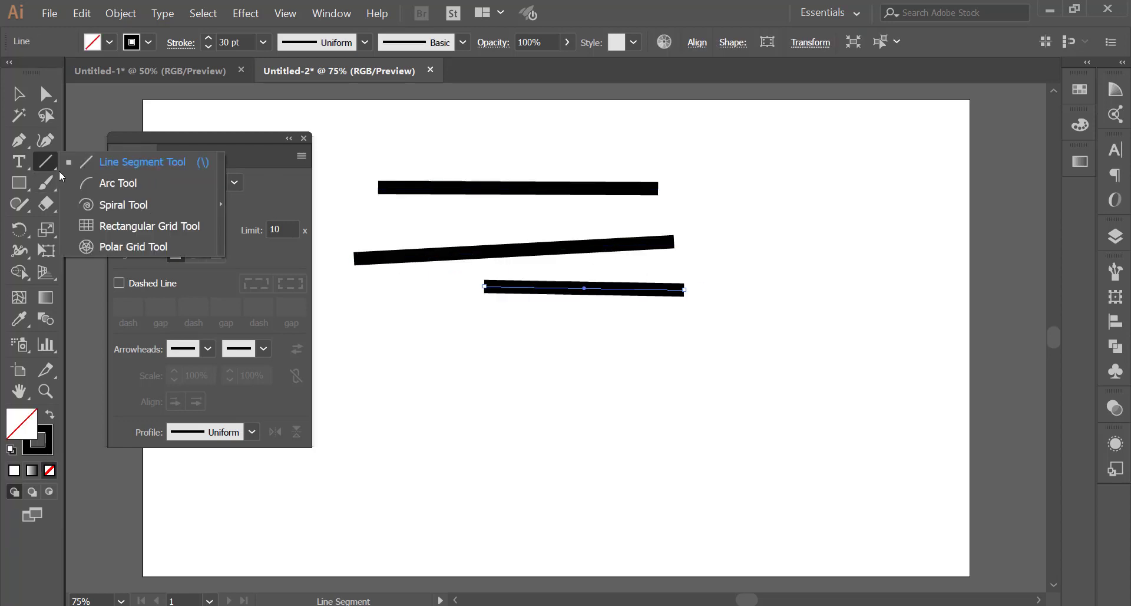
pyautogui.click(126, 189)
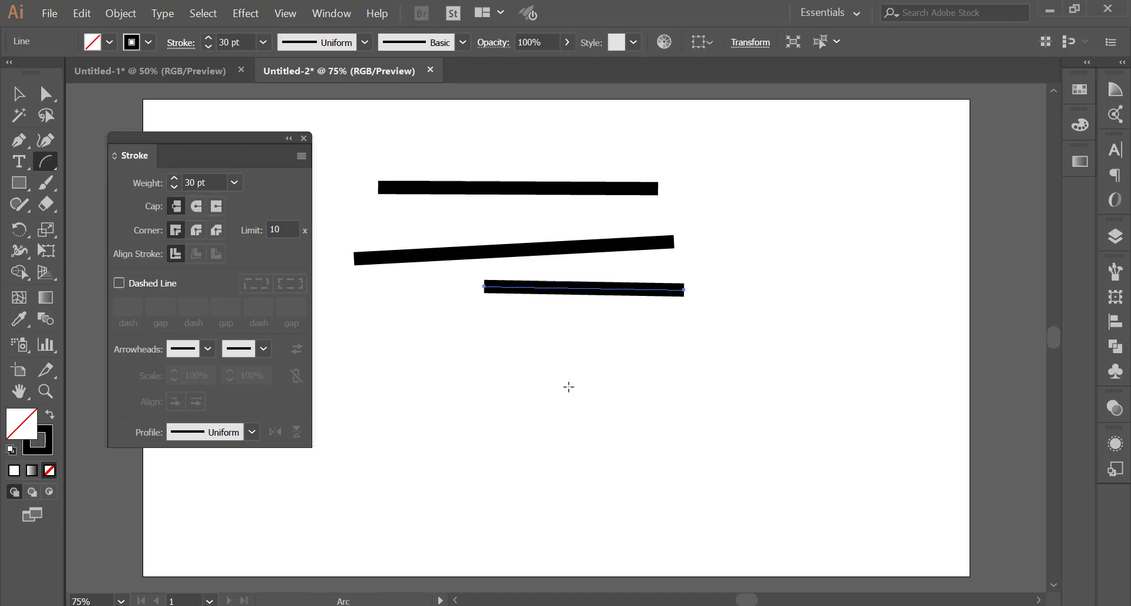
pyautogui.moveTo(675, 390)
pyautogui.mouseDown()
pyautogui.moveTo(465, 445)
pyautogui.moveTo(446, 488)
pyautogui.mouseUp()
pyautogui.moveTo(460, 377)
pyautogui.mouseDown()
pyautogui.moveTo(560, 448)
pyautogui.moveTo(605, 539)
pyautogui.mouseUp()
pyautogui.click(42, 171)
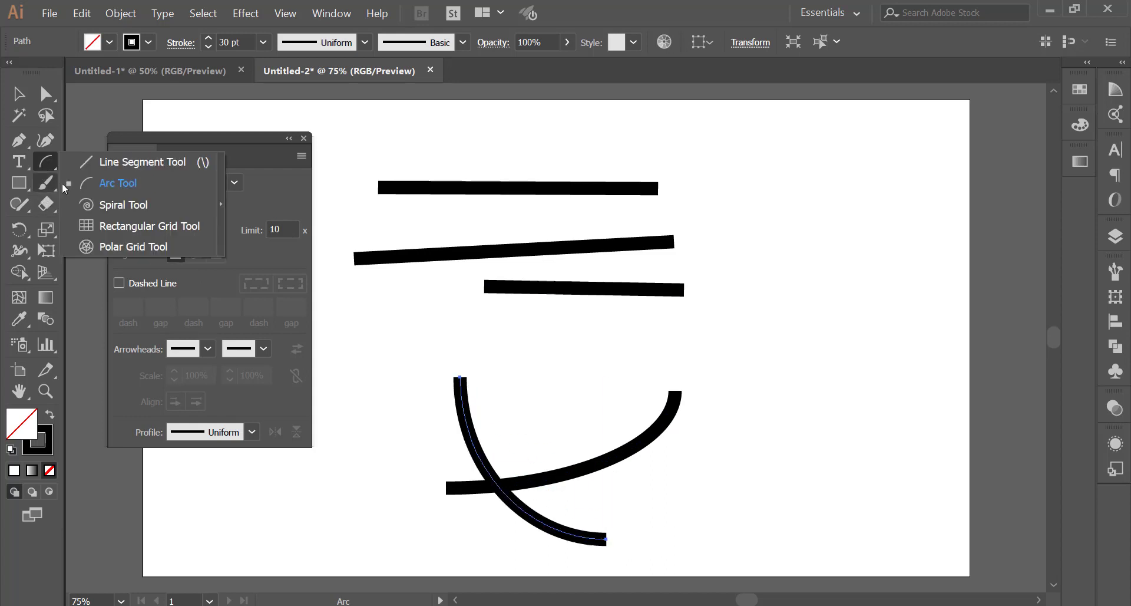
# Draw a thick 30 pt spiral to the right of the three lines
pyautogui.click(98, 206)
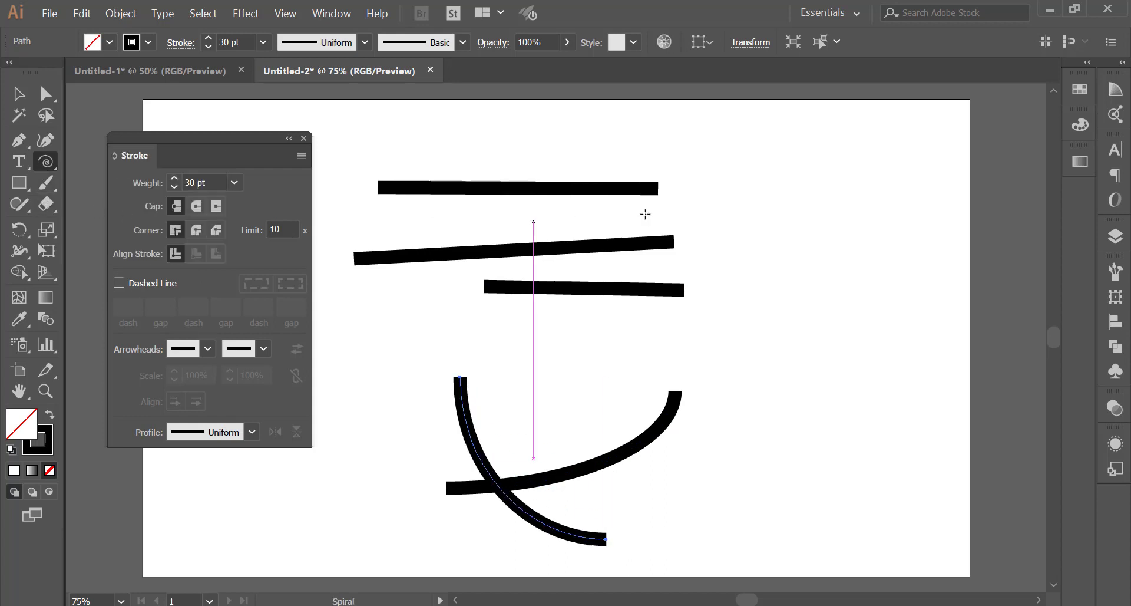
pyautogui.moveTo(815, 223); pyautogui.dragTo(866, 317)
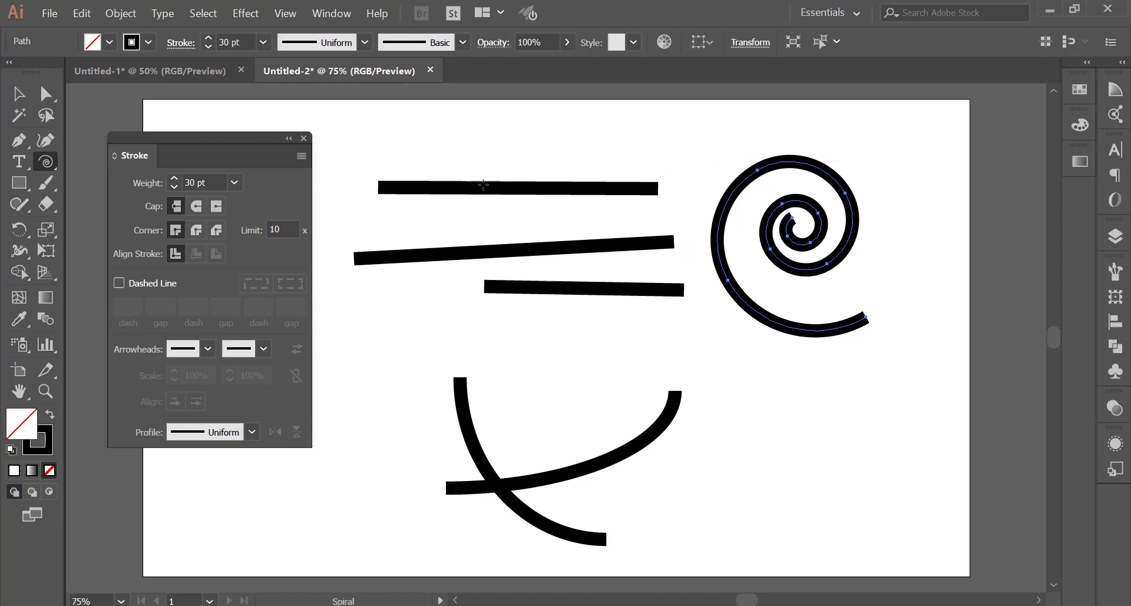
pyautogui.click(57, 161)
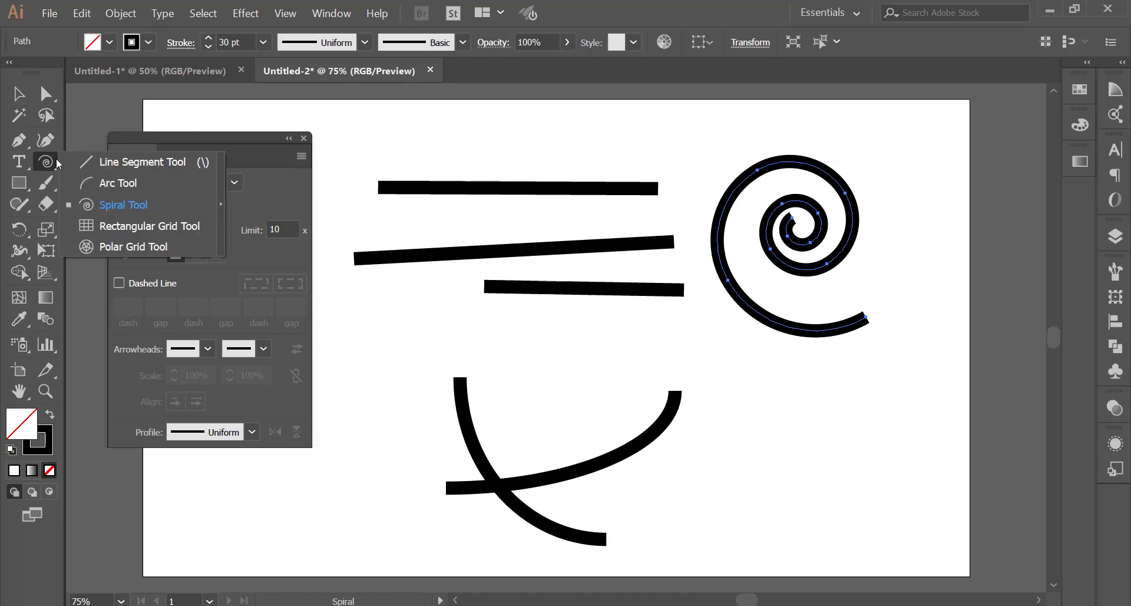
# Draw a rectangular grid below the spiral with the Rectangular Grid Tool
pyautogui.click(136, 232)
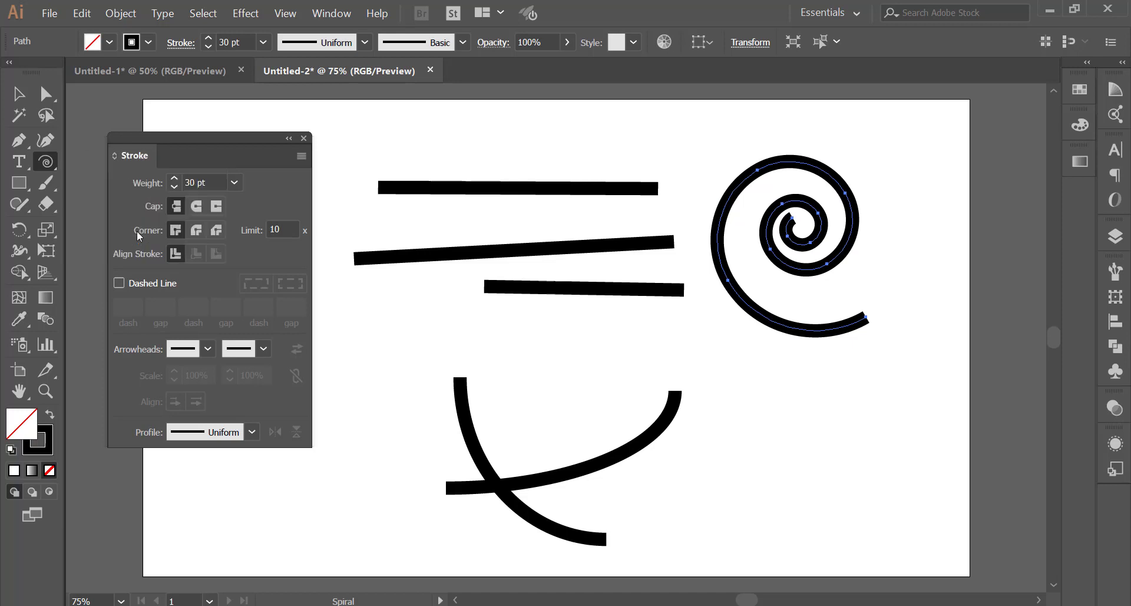
pyautogui.moveTo(733, 361); pyautogui.dragTo(920, 502)
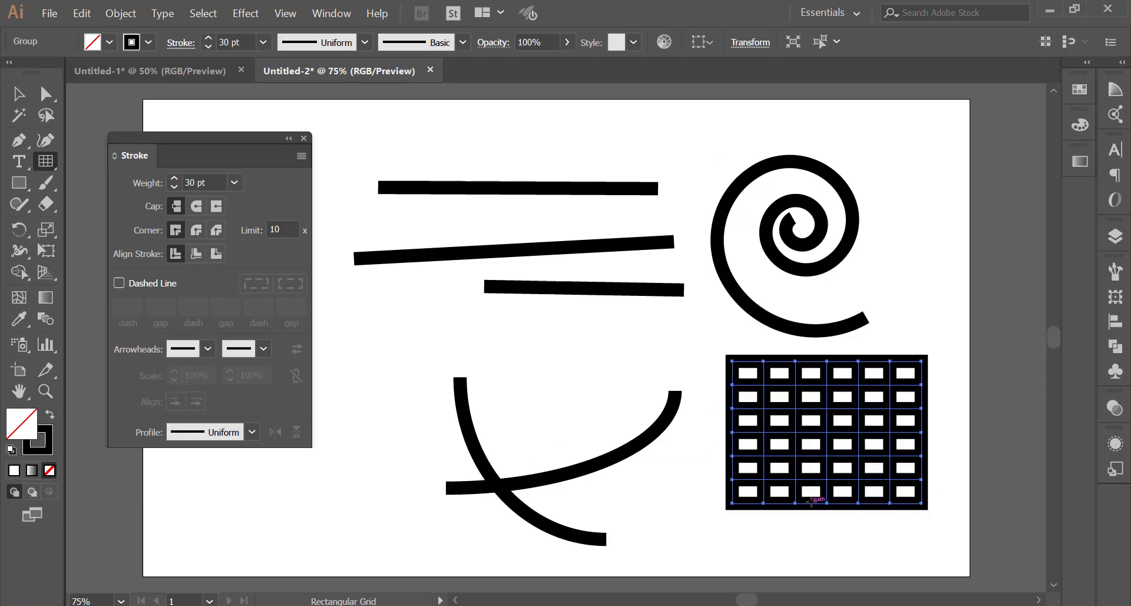
pyautogui.click(45, 165)
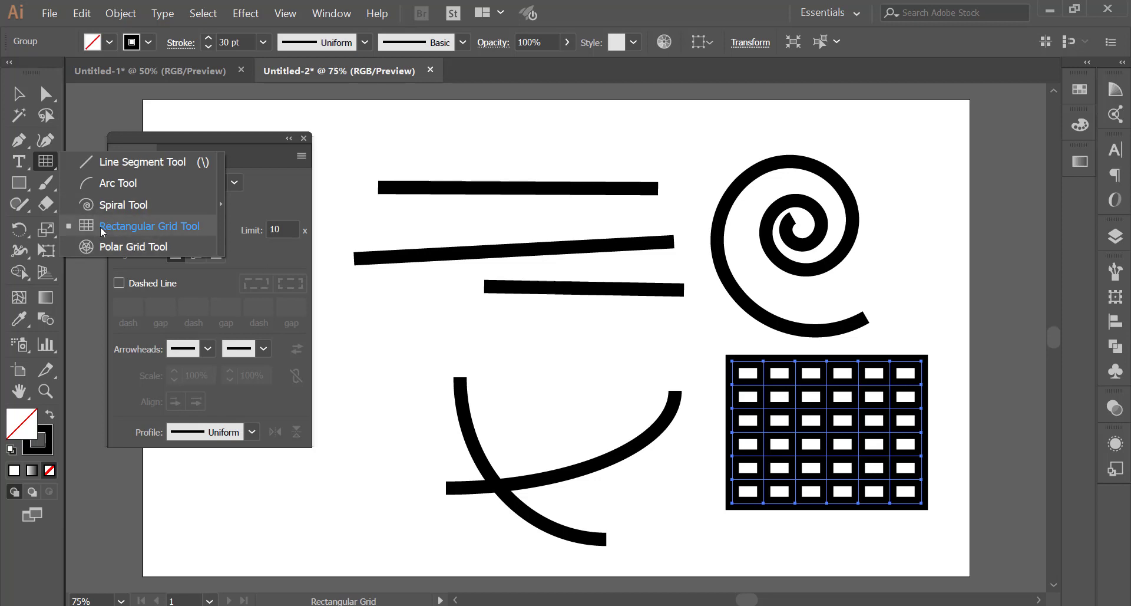
pyautogui.click(44, 160)
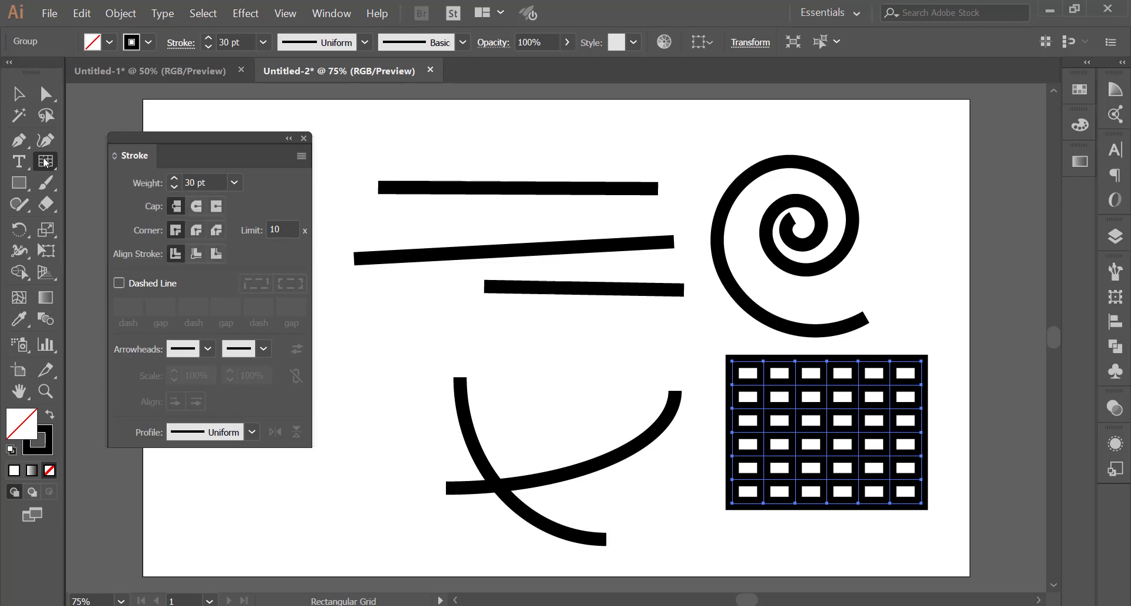
pyautogui.click(19, 182)
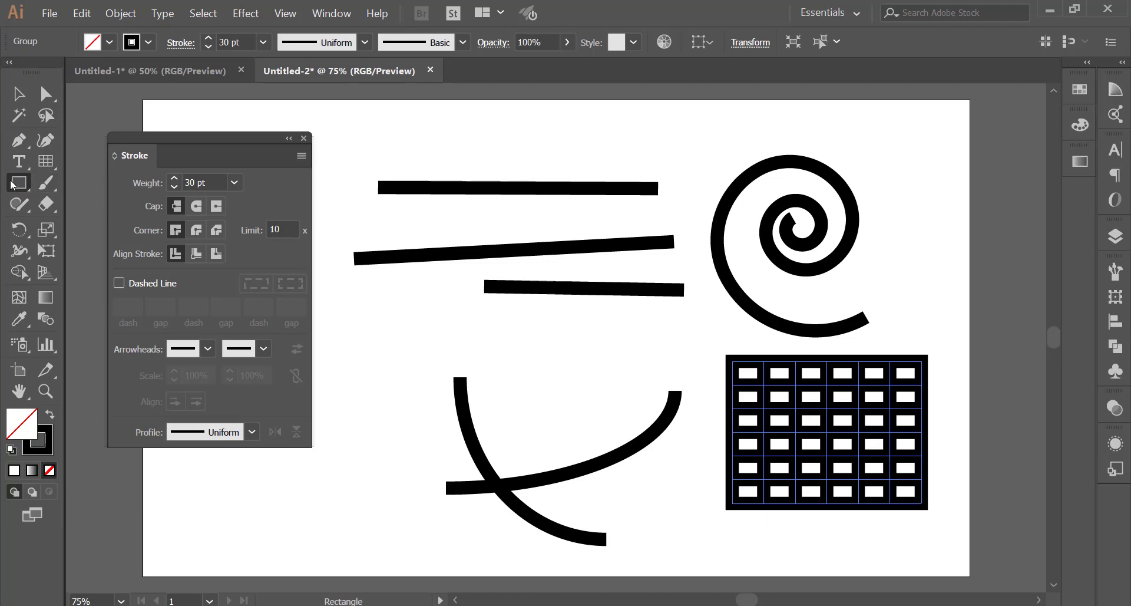
pyautogui.moveTo(19, 183); pyautogui.dragTo(65, 182)
# Marquee-select all the artwork on the artboard and delete it
pyautogui.click(19, 94)
pyautogui.moveTo(419, 134); pyautogui.dragTo(888, 549)
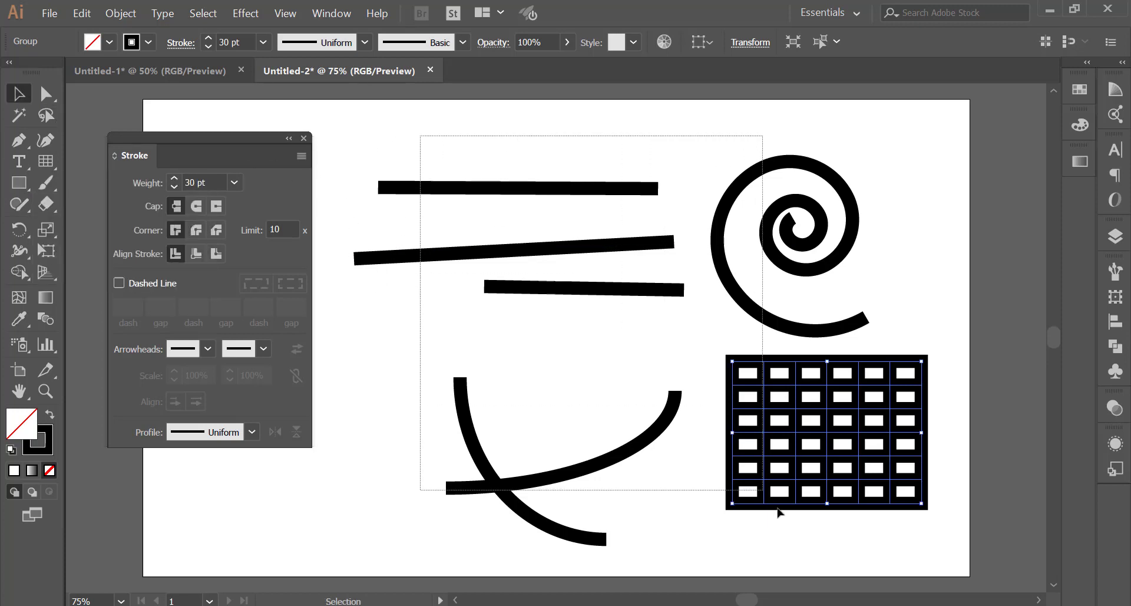
pyautogui.press('Delete')
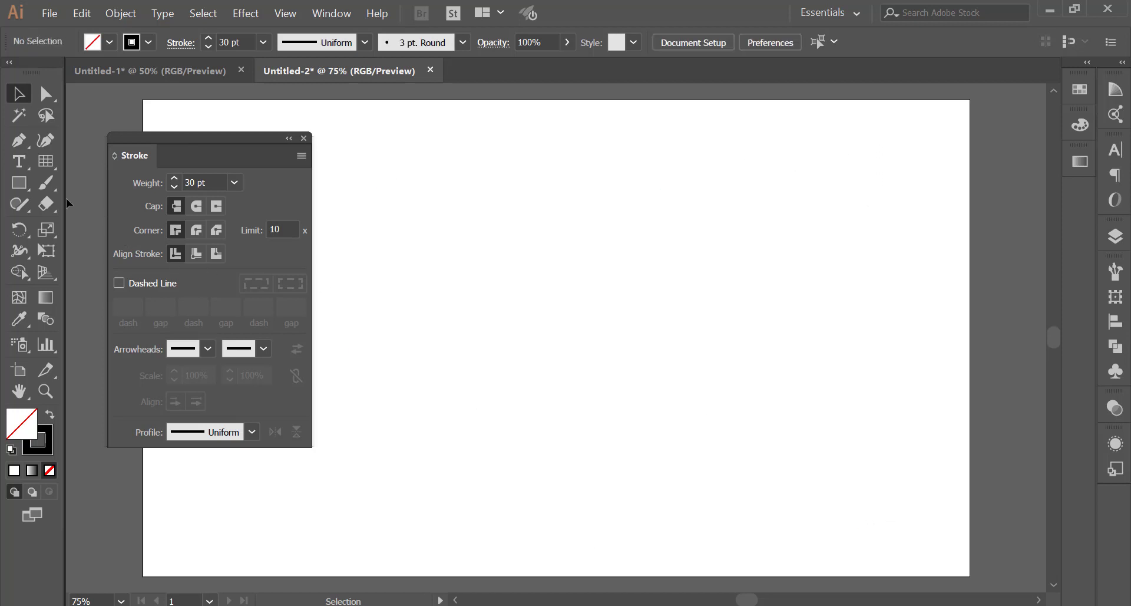
# Draw a 30 pt black-outlined rectangle near the top centre, then browse the Pen, Direct Selection and Paintbrush tools
pyautogui.click(19, 183)
pyautogui.moveTo(470, 185); pyautogui.dragTo(667, 333)
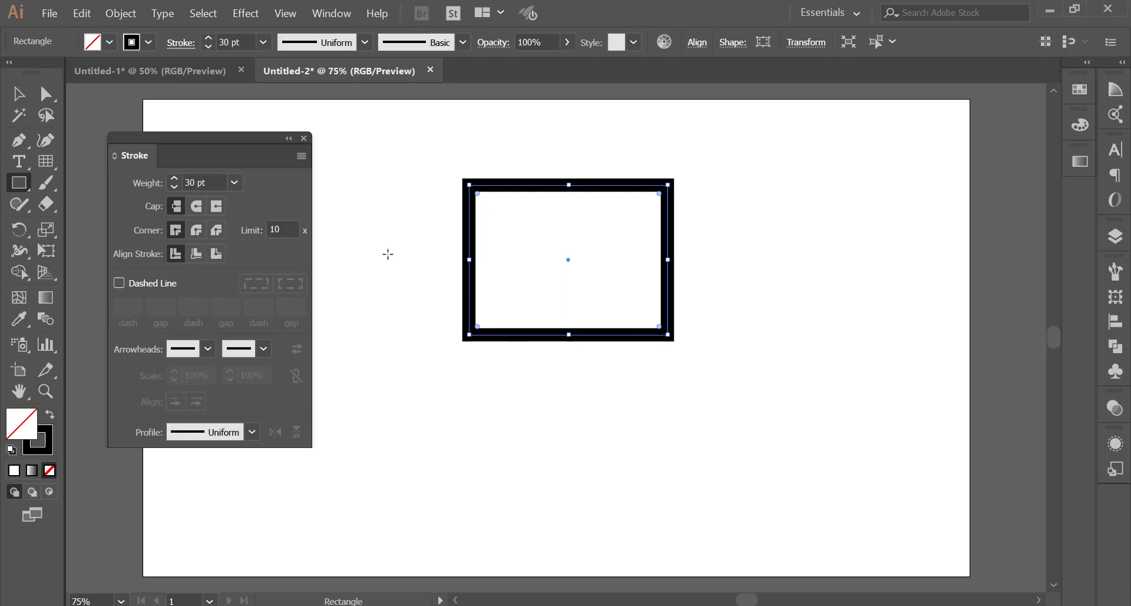
pyautogui.click(18, 140)
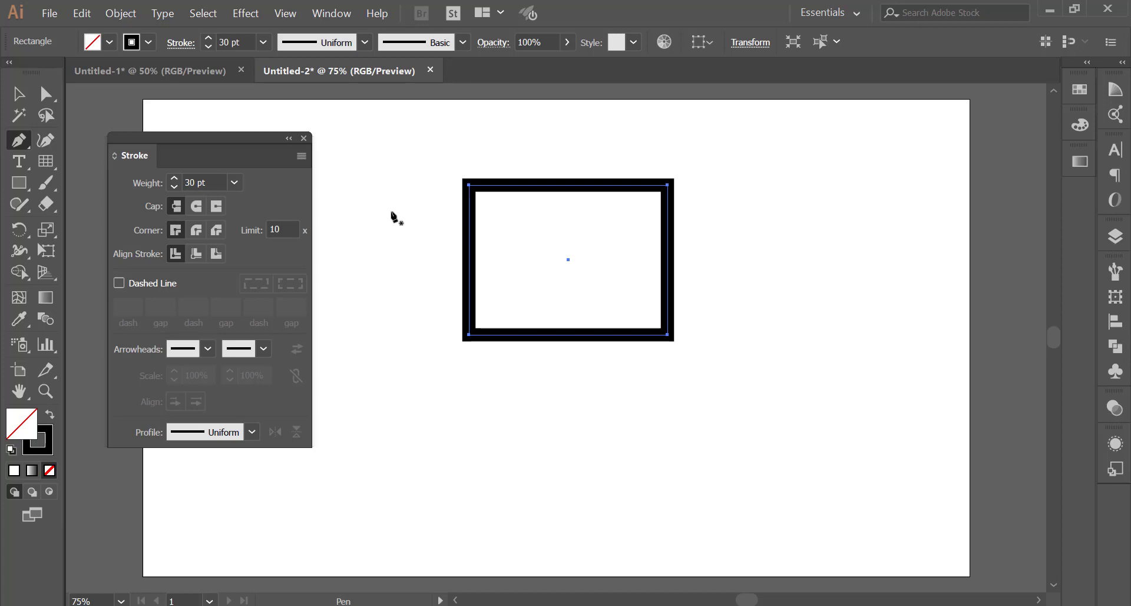
pyautogui.click(18, 184)
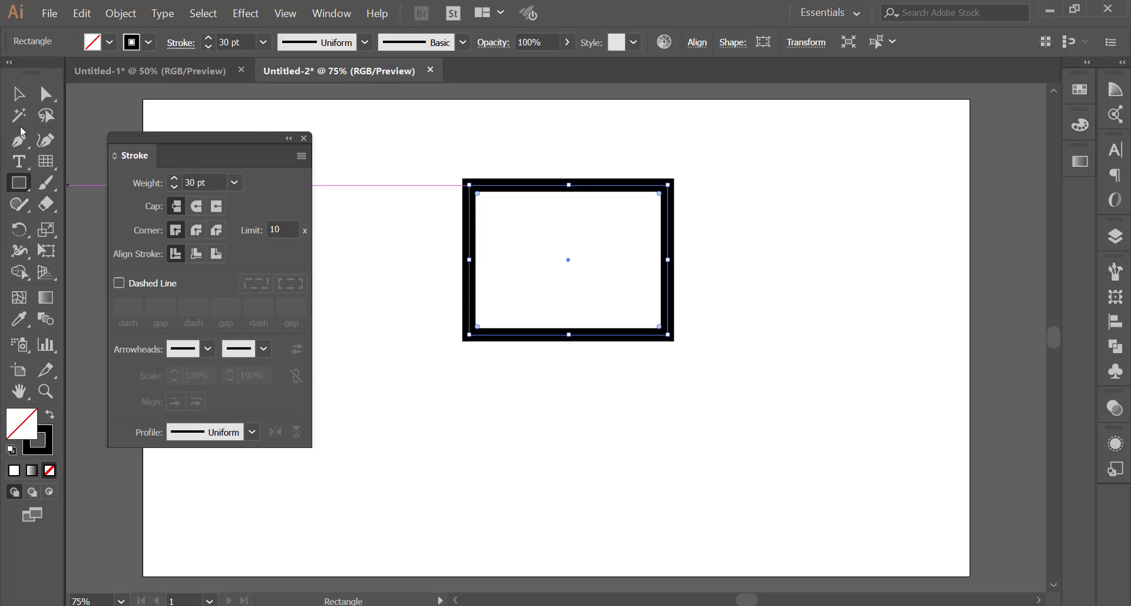
pyautogui.click(46, 95)
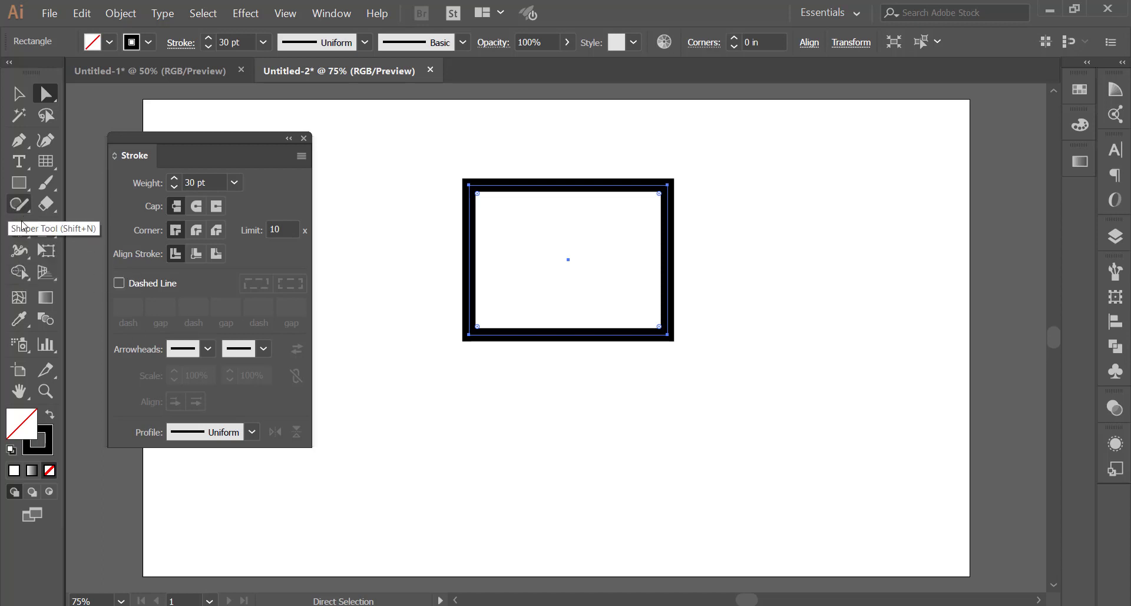
pyautogui.click(45, 183)
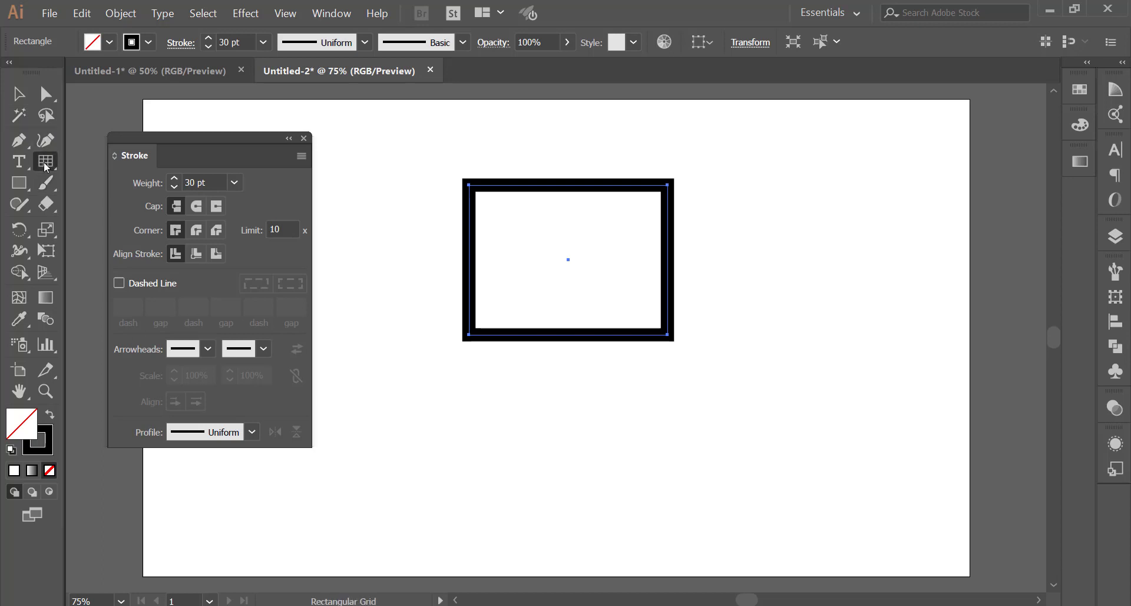
pyautogui.click(24, 184)
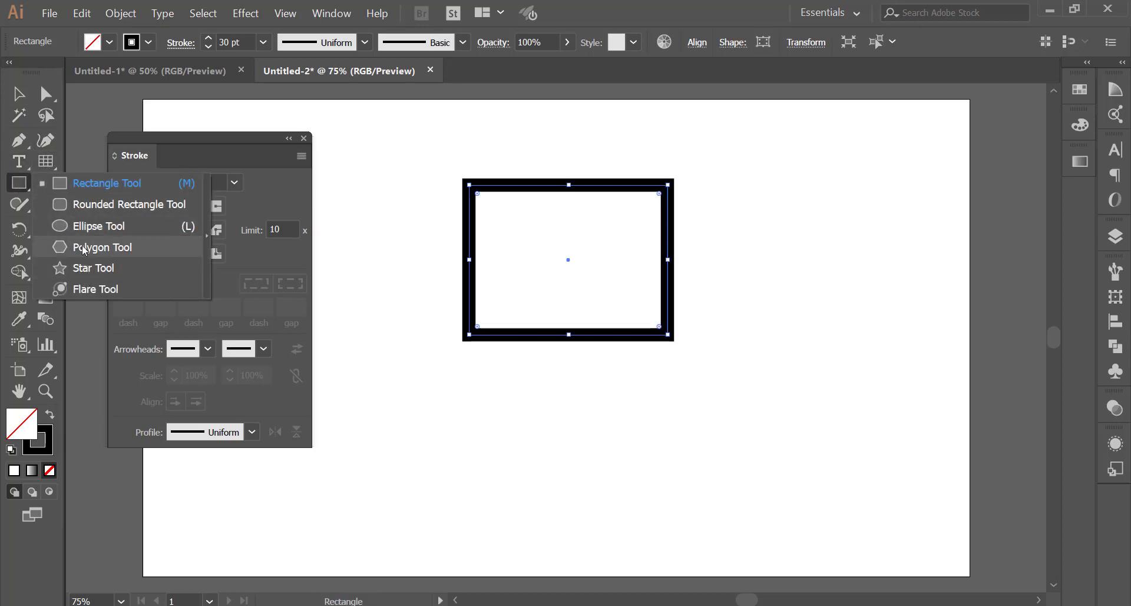
# Draw a hexagon left of the rectangle and a tilted six-sided polygon to its right
pyautogui.click(85, 248)
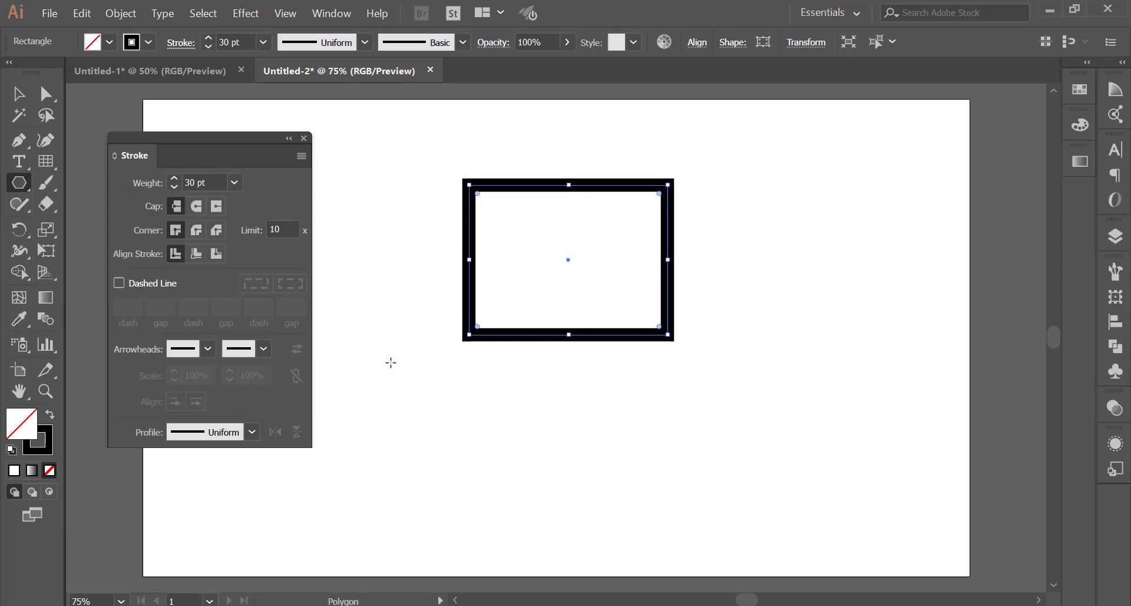
pyautogui.moveTo(387, 351)
pyautogui.mouseDown()
pyautogui.moveTo(437, 412)
pyautogui.moveTo(414, 399)
pyautogui.mouseUp()
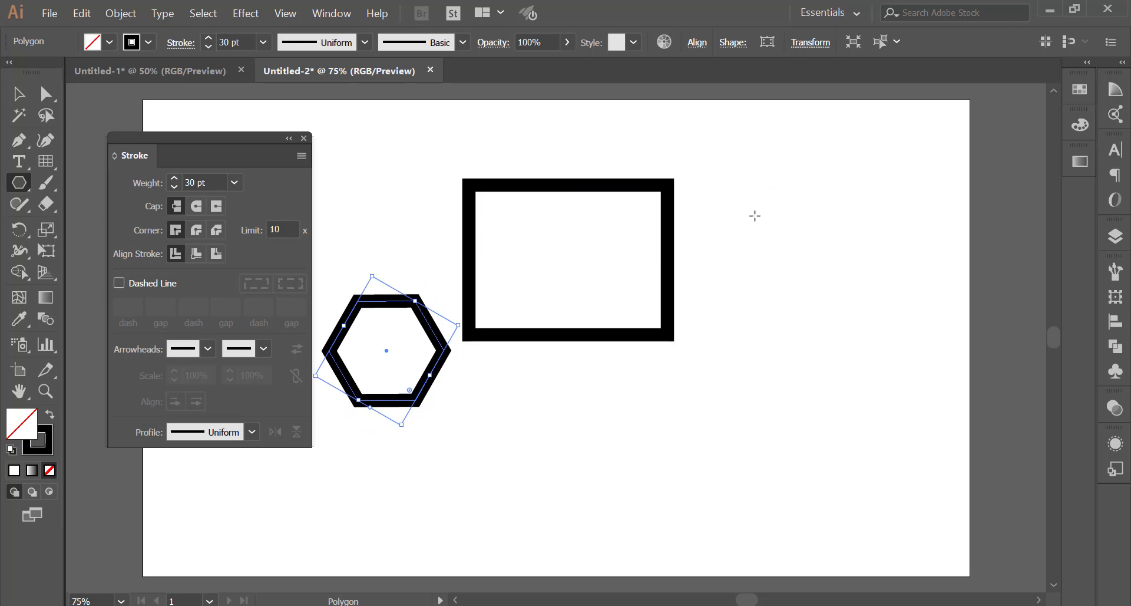
pyautogui.moveTo(755, 216); pyautogui.dragTo(781, 285)
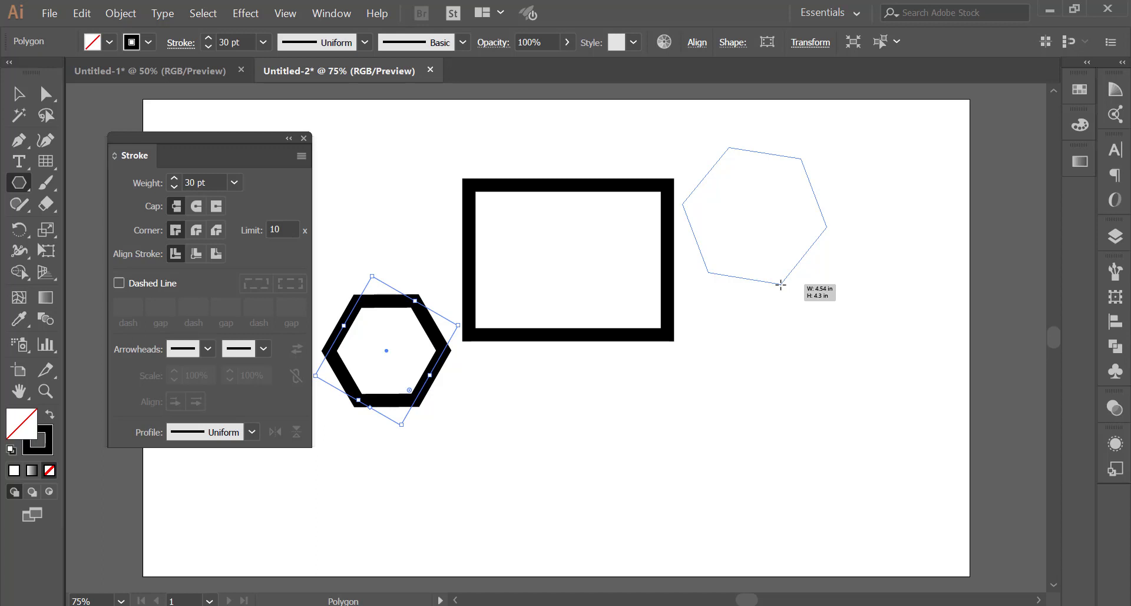
pyautogui.press('Up')
pyautogui.press('Up')
pyautogui.press('Up')
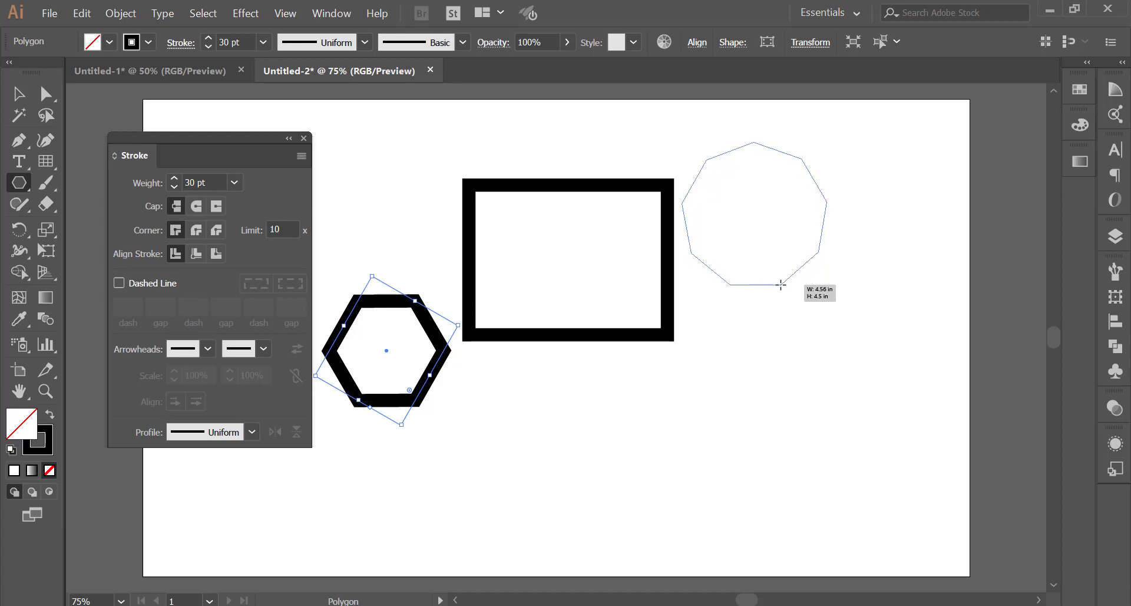
pyautogui.press('Up')
pyautogui.press('Up')
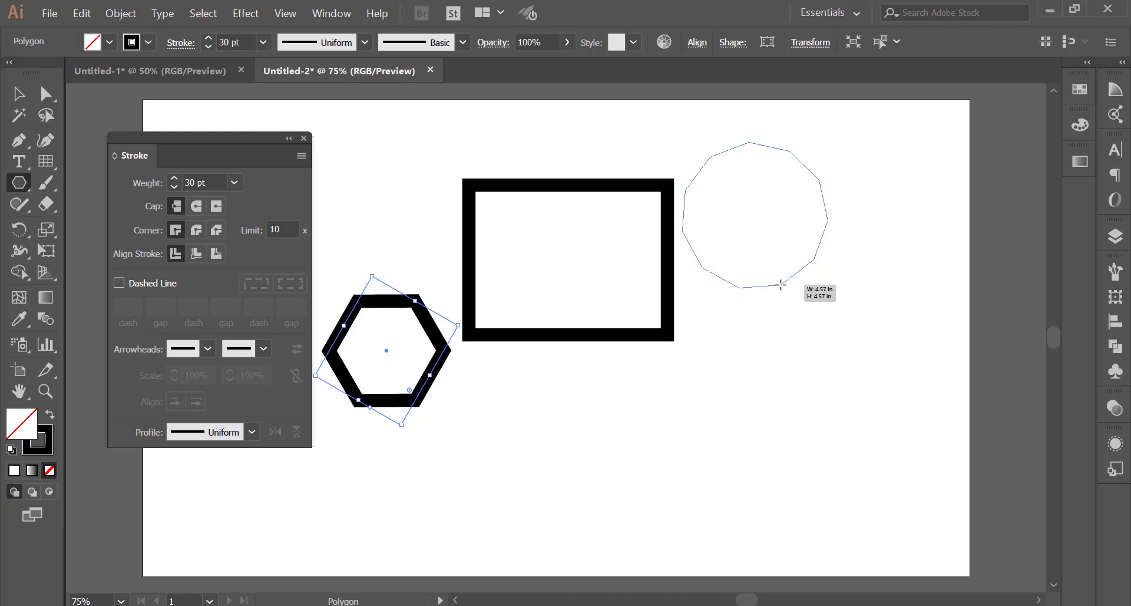
pyautogui.press('Down')
pyautogui.press('Down')
pyautogui.press('Down')
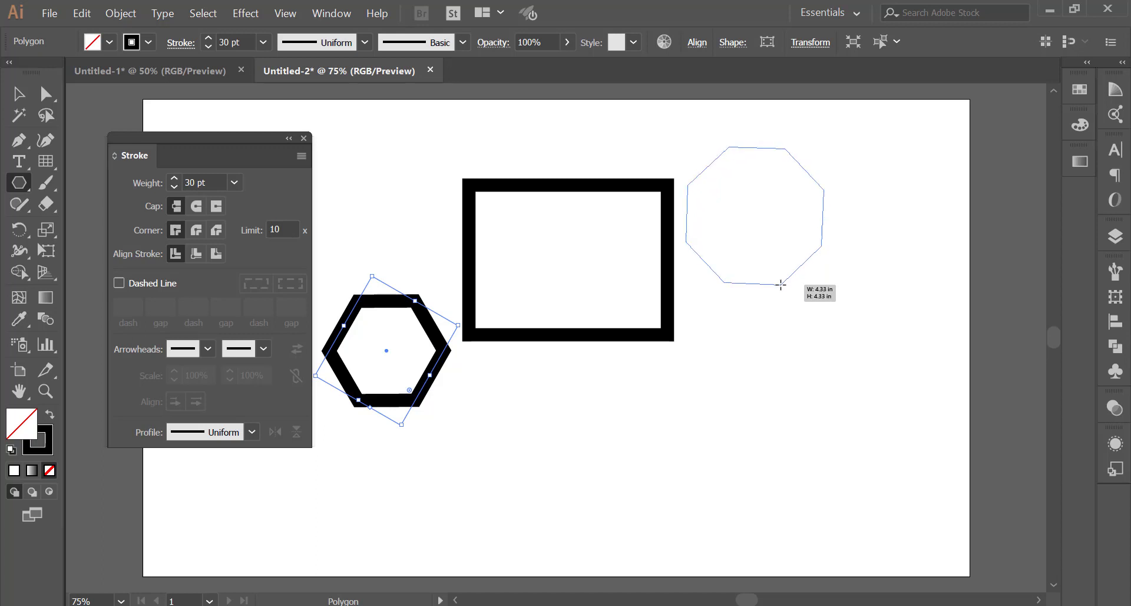
pyautogui.press('Down')
pyautogui.press('Down')
pyautogui.press('Down')
pyautogui.press('Down')
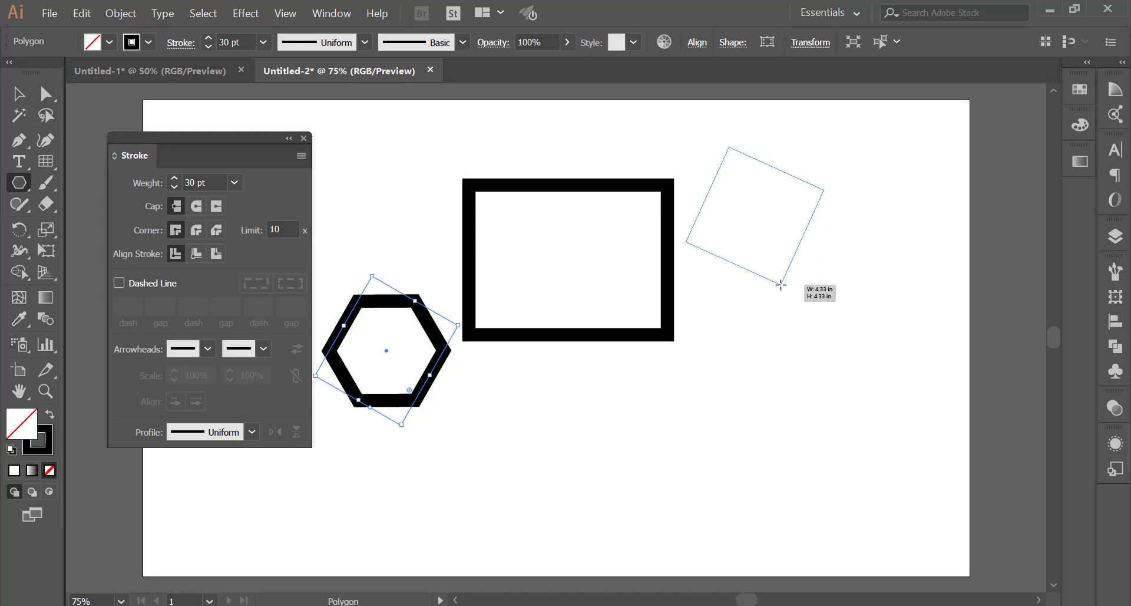
pyautogui.press('Down')
pyautogui.press('Up')
pyautogui.press('Up')
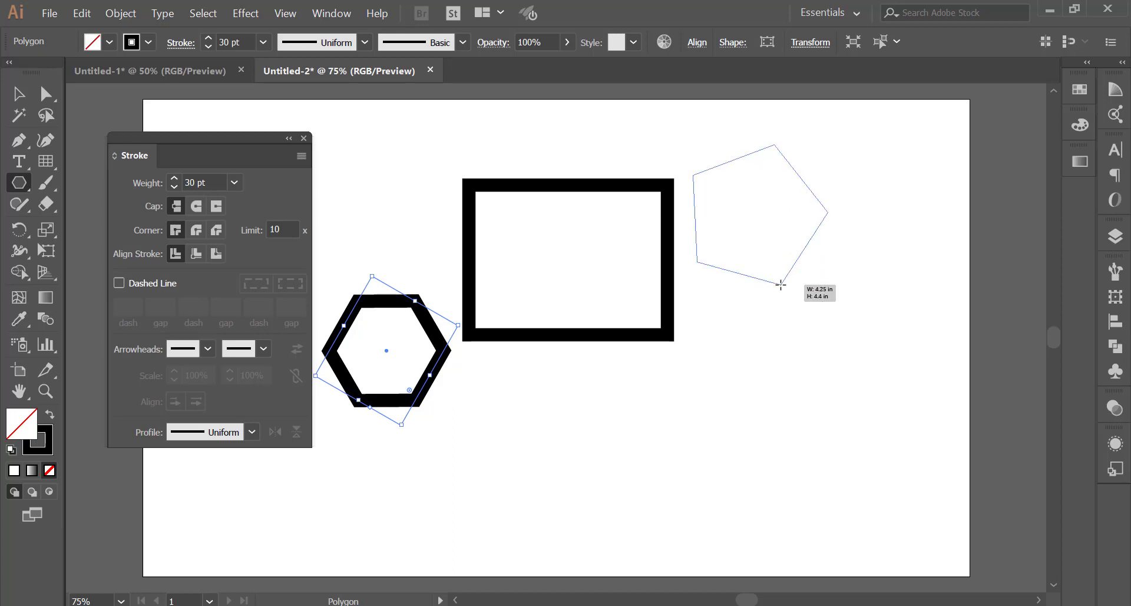
pyautogui.press('Up')
pyautogui.press('Up')
pyautogui.press('Down')
pyautogui.press('Down')
pyautogui.press('Down')
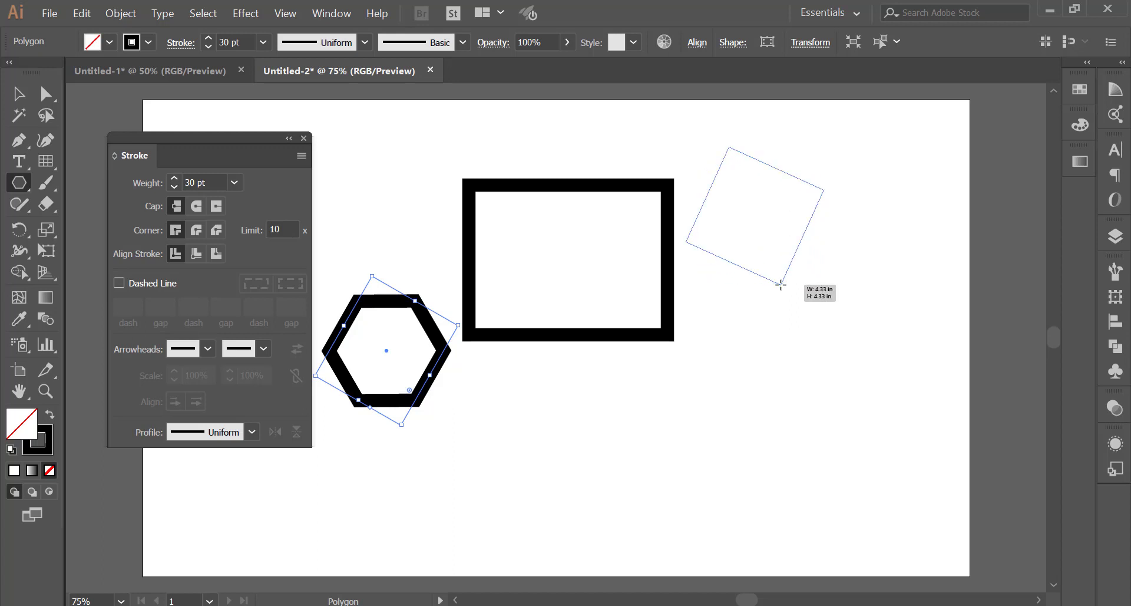
pyautogui.press('Down')
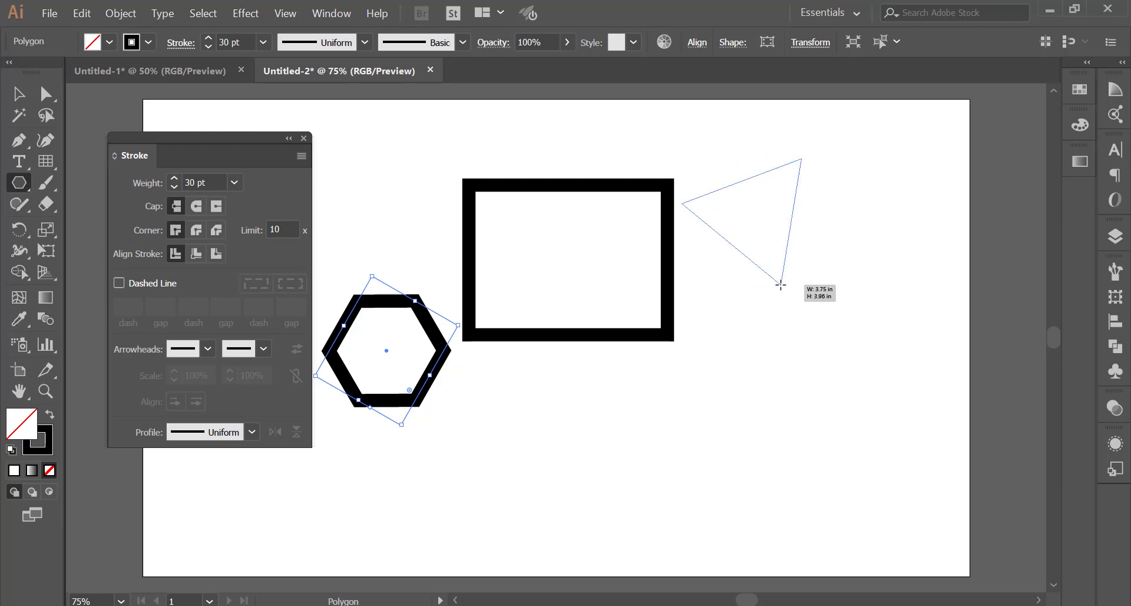
pyautogui.press('Up')
pyautogui.press('Up')
pyautogui.press('Up')
pyautogui.press('Up')
pyautogui.press('Up')
pyautogui.press('Up')
pyautogui.press('Up')
pyautogui.press('Up')
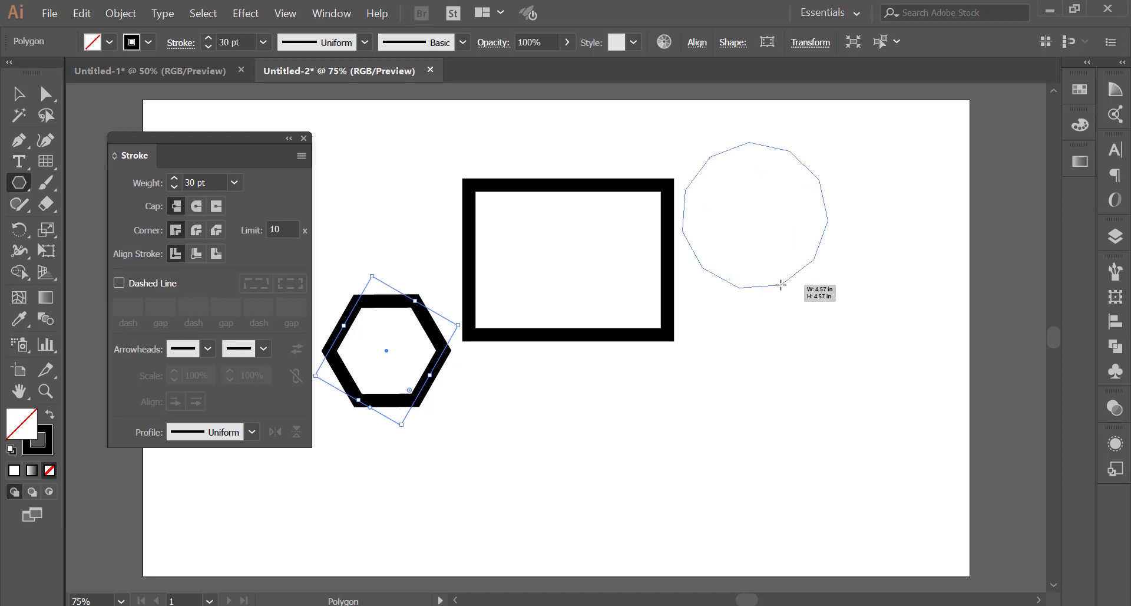
pyautogui.press('Up')
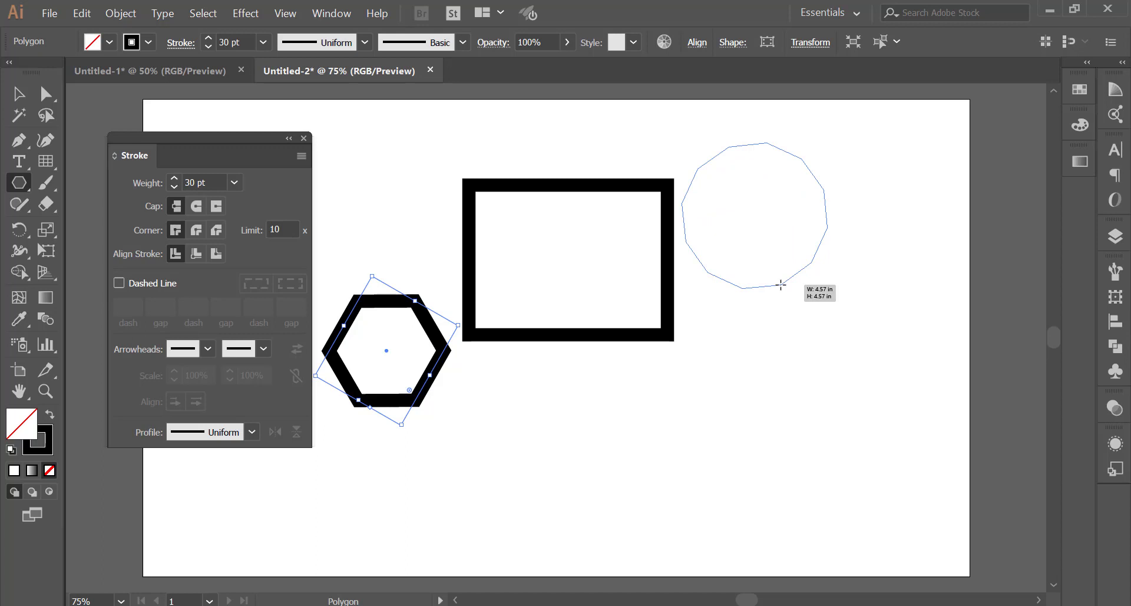
pyautogui.press('Down')
pyautogui.press('Down')
pyautogui.press('Down')
pyautogui.press('Down')
pyautogui.press('Down')
pyautogui.press('Down')
pyautogui.press('Down')
pyautogui.press('Down')
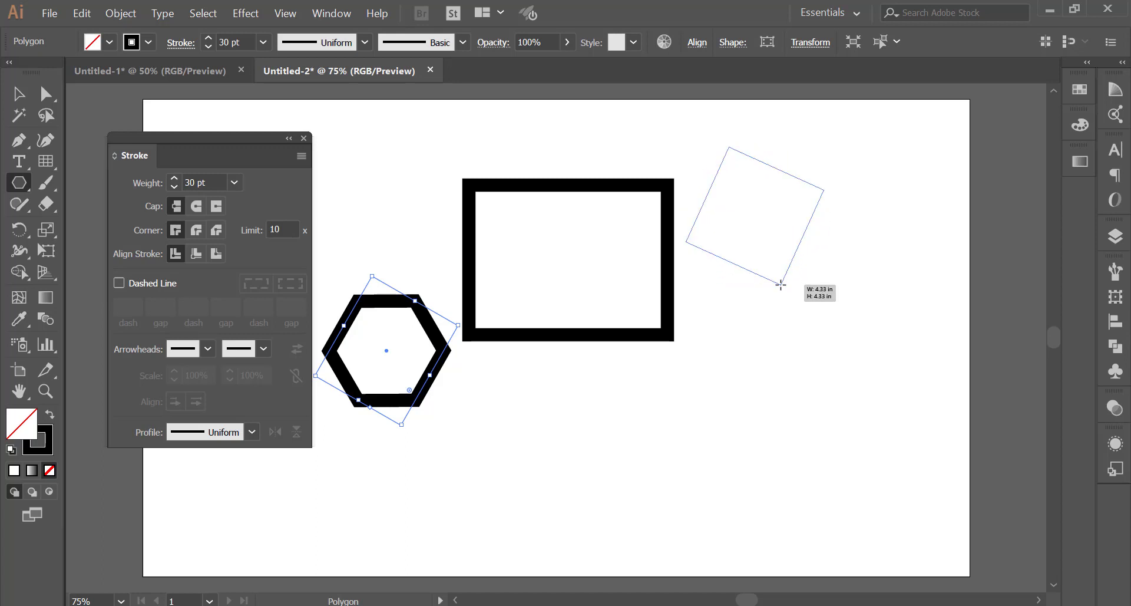
pyautogui.press('Up')
pyautogui.press('Up')
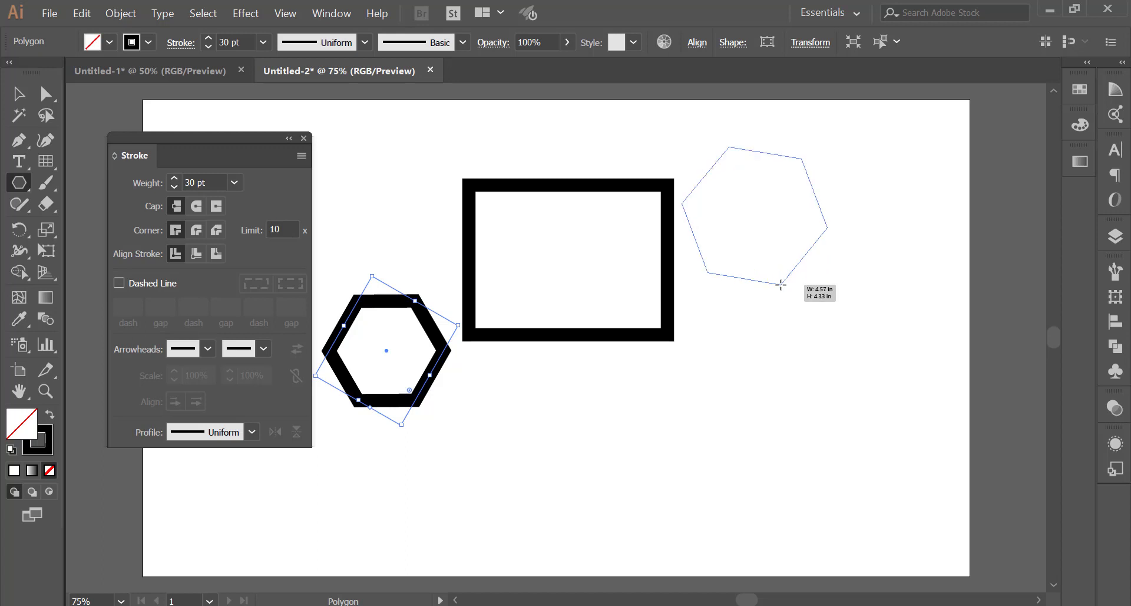
pyautogui.moveTo(781, 284); pyautogui.dragTo(780, 285)
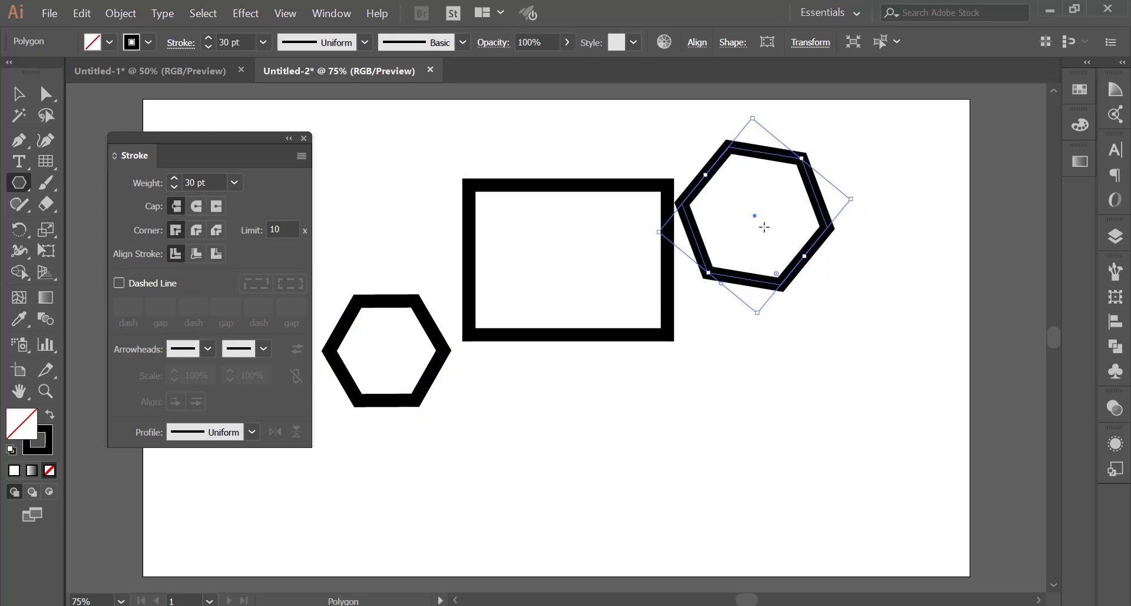
# Marquee-select both hexagons and the rectangle with the Selection tool
pyautogui.click(11, 185)
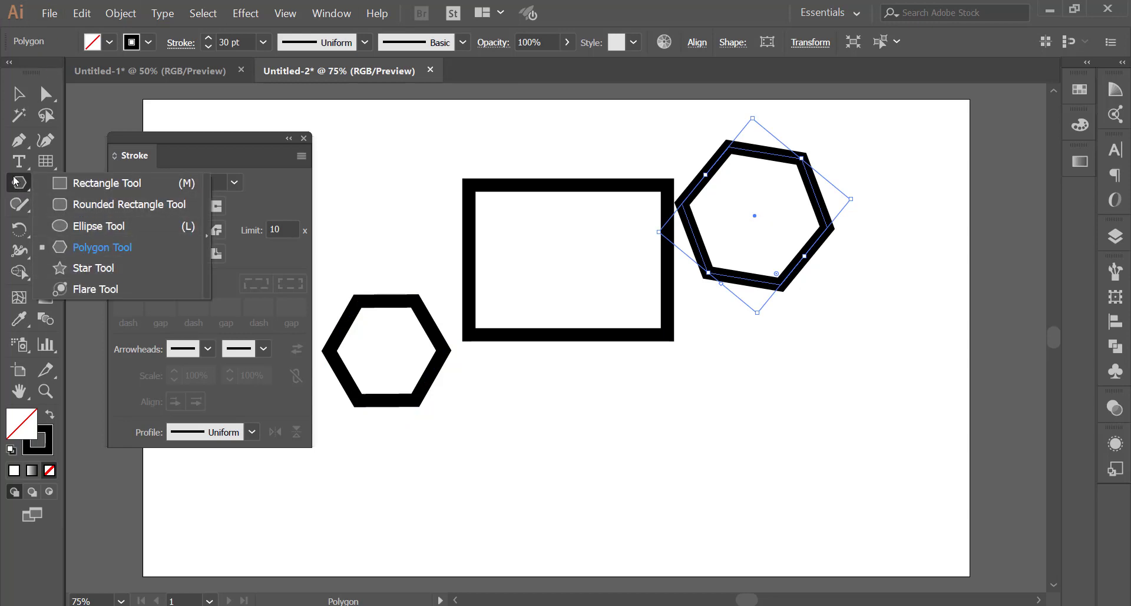
pyautogui.click(14, 181)
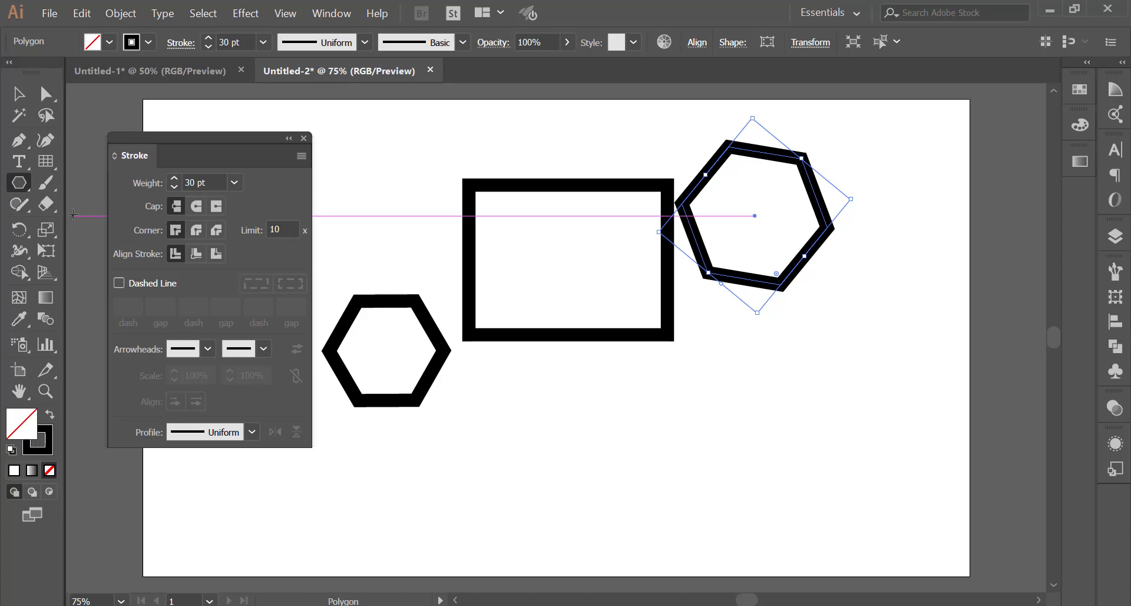
pyautogui.press('v')
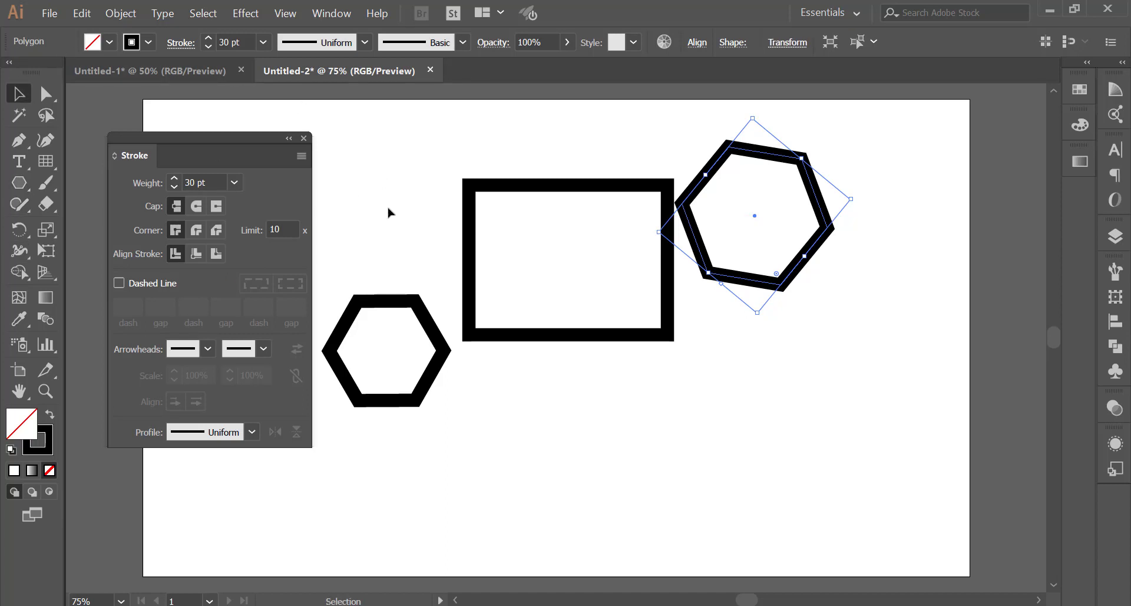
pyautogui.moveTo(361, 135); pyautogui.dragTo(743, 443)
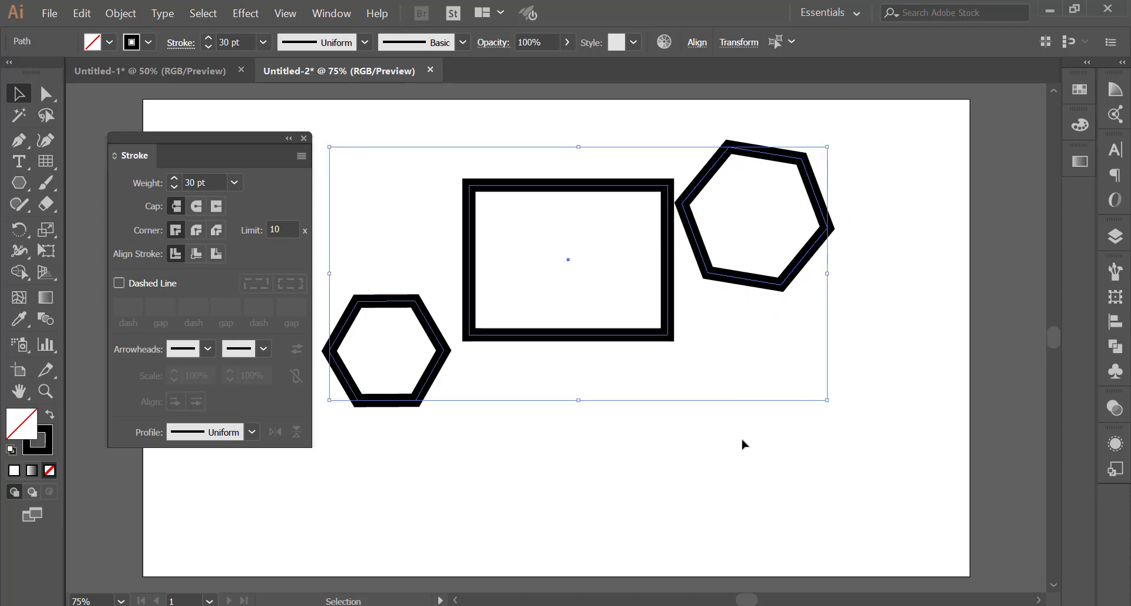
# Delete the selected shapes and paint two thin S-shaped Paintbrush strokes
pyautogui.press('Delete')
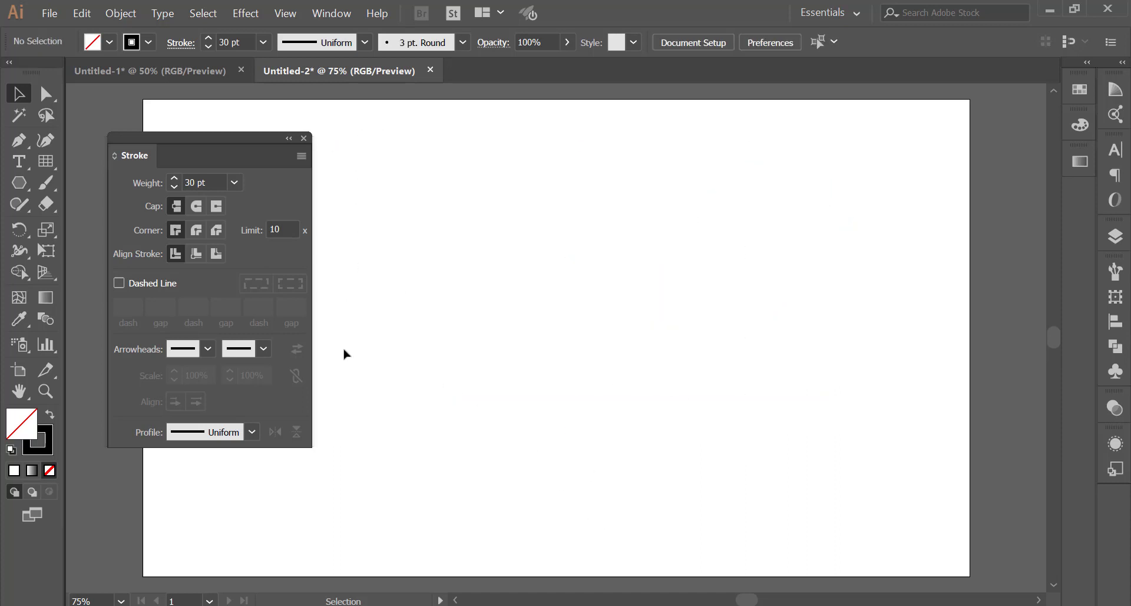
pyautogui.click(46, 185)
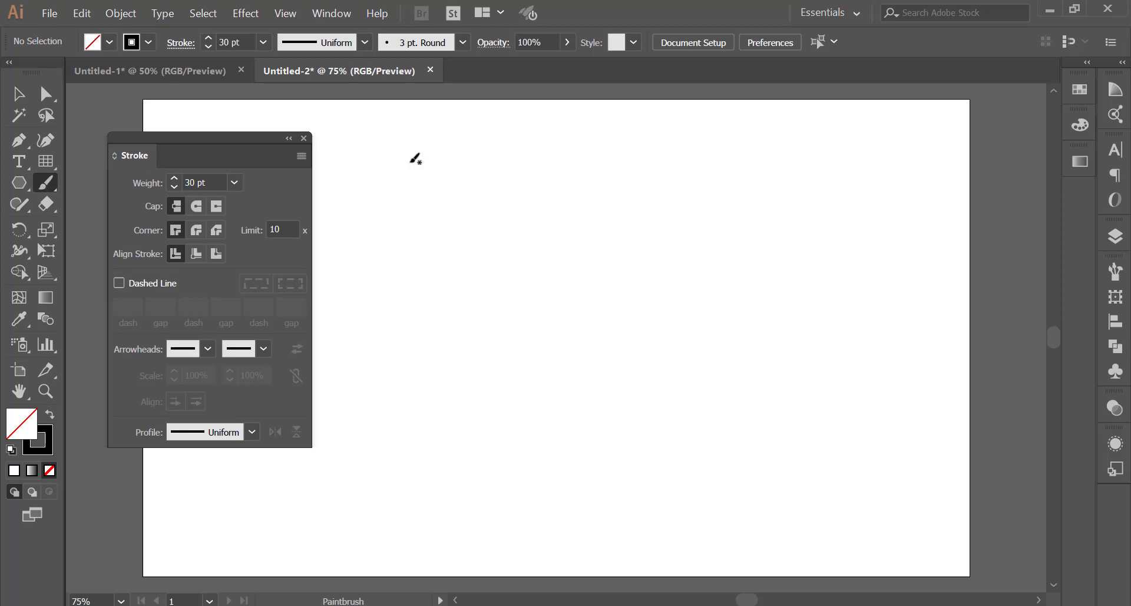
pyautogui.moveTo(510, 164)
pyautogui.mouseDown()
pyautogui.moveTo(441, 283)
pyautogui.moveTo(370, 298)
pyautogui.mouseUp()
pyautogui.moveTo(659, 184); pyautogui.dragTo(520, 305)
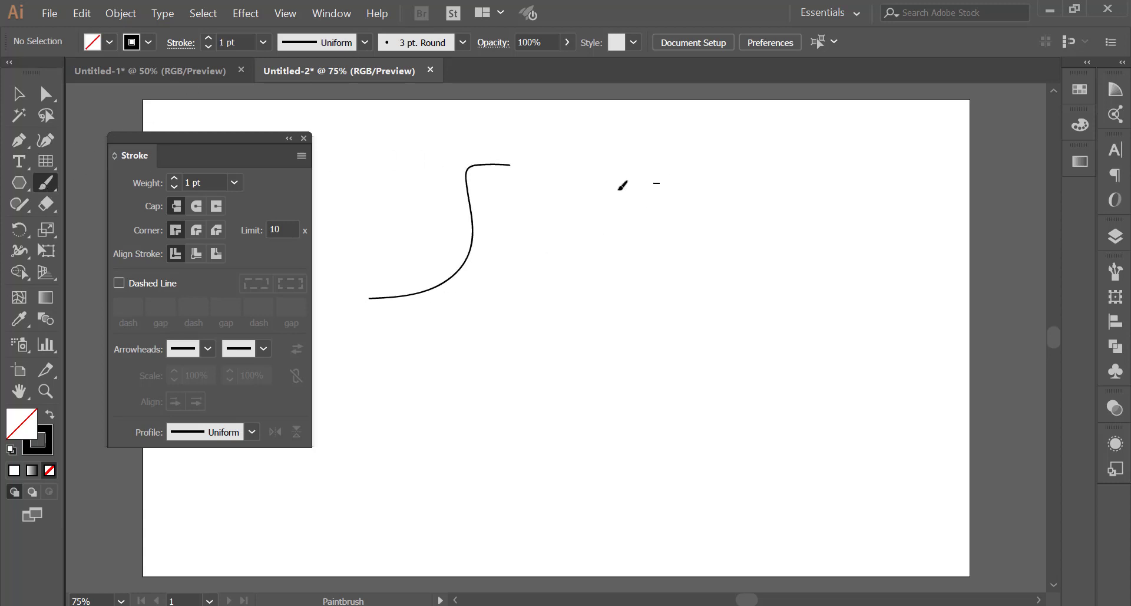
# Raise the brush weight to 10 pt and paint three thick S strokes
pyautogui.press(']')
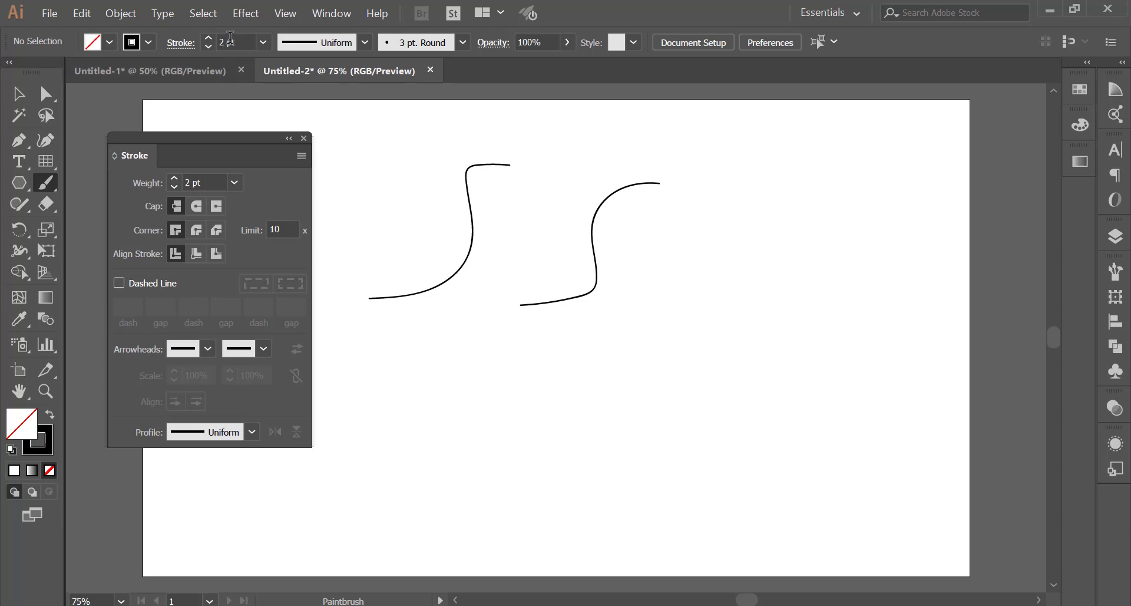
pyautogui.press(']')
pyautogui.press(']')
pyautogui.press(']')
pyautogui.press(']')
pyautogui.press(']')
pyautogui.press(']')
pyautogui.moveTo(772, 176); pyautogui.dragTo(694, 301)
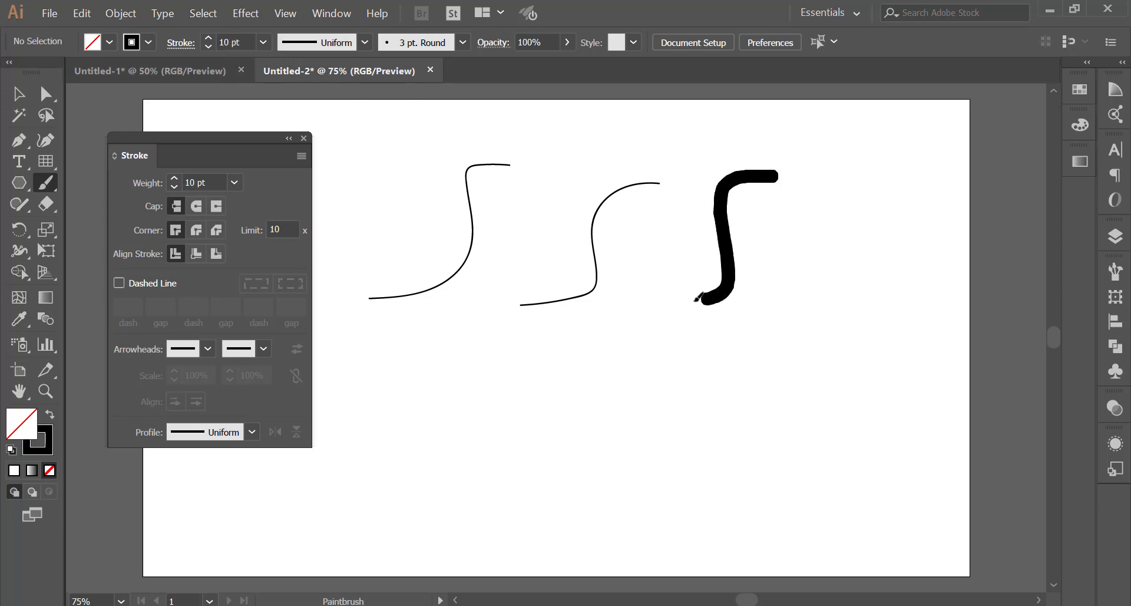
pyautogui.moveTo(864, 207)
pyautogui.mouseDown()
pyautogui.moveTo(815, 303)
pyautogui.moveTo(789, 326)
pyautogui.mouseUp()
pyautogui.moveTo(930, 243); pyautogui.dragTo(846, 405)
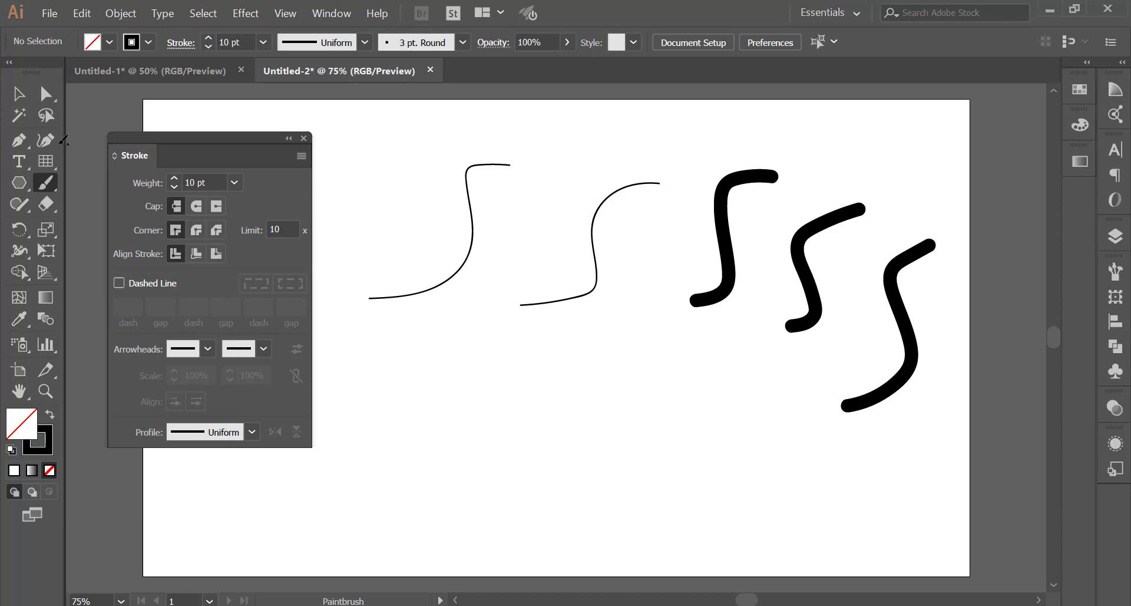
# Select each of the three thick S strokes with the Selection tool
pyautogui.click(14, 95)
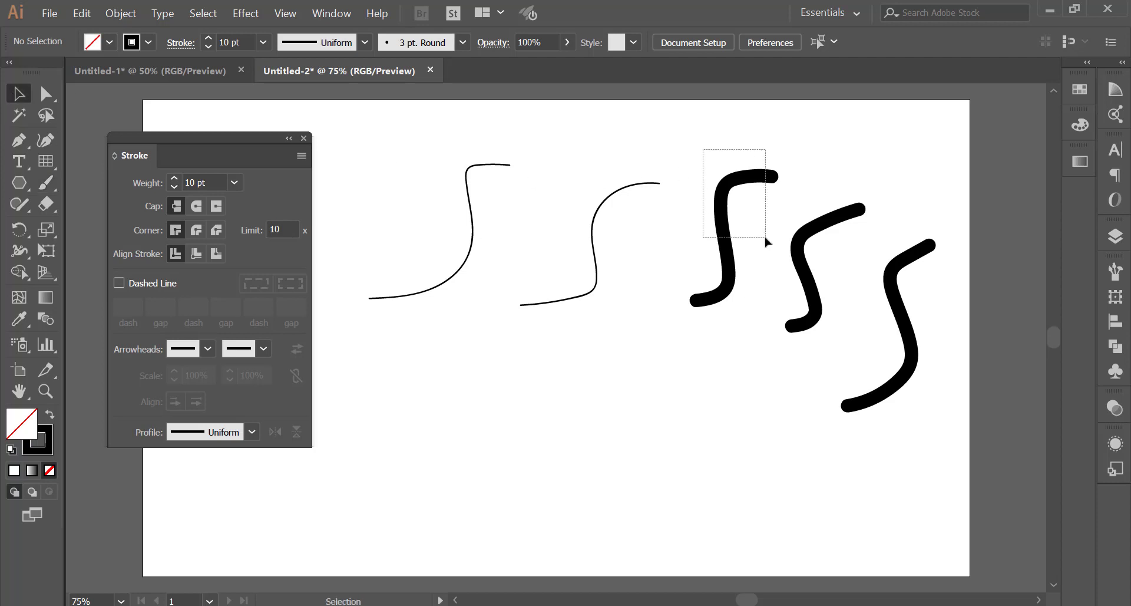
pyautogui.moveTo(703, 155); pyautogui.dragTo(767, 245)
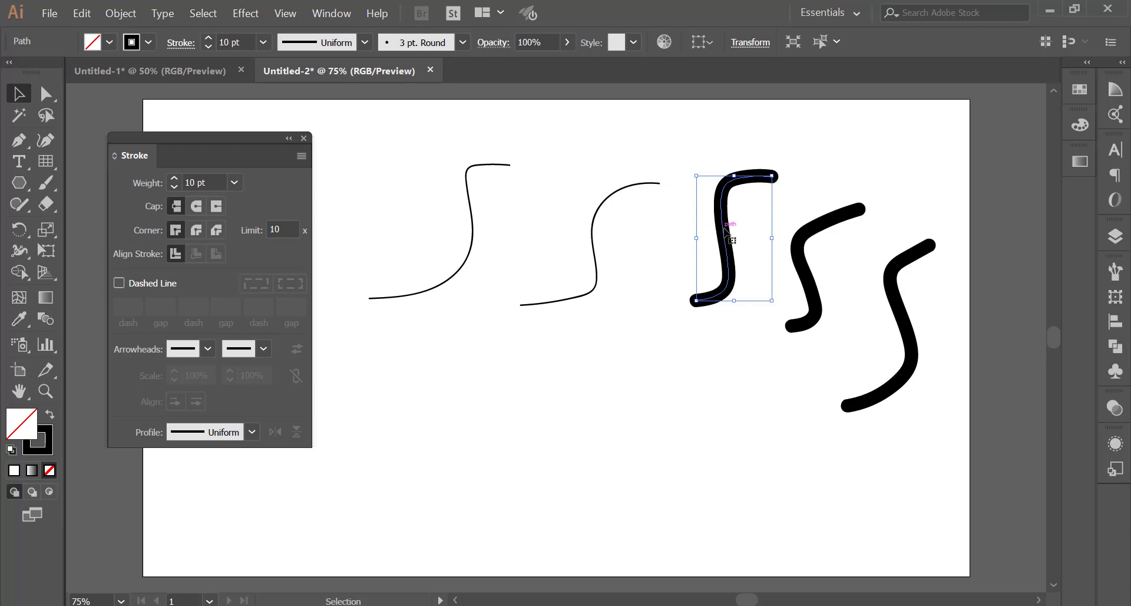
pyautogui.click(806, 268)
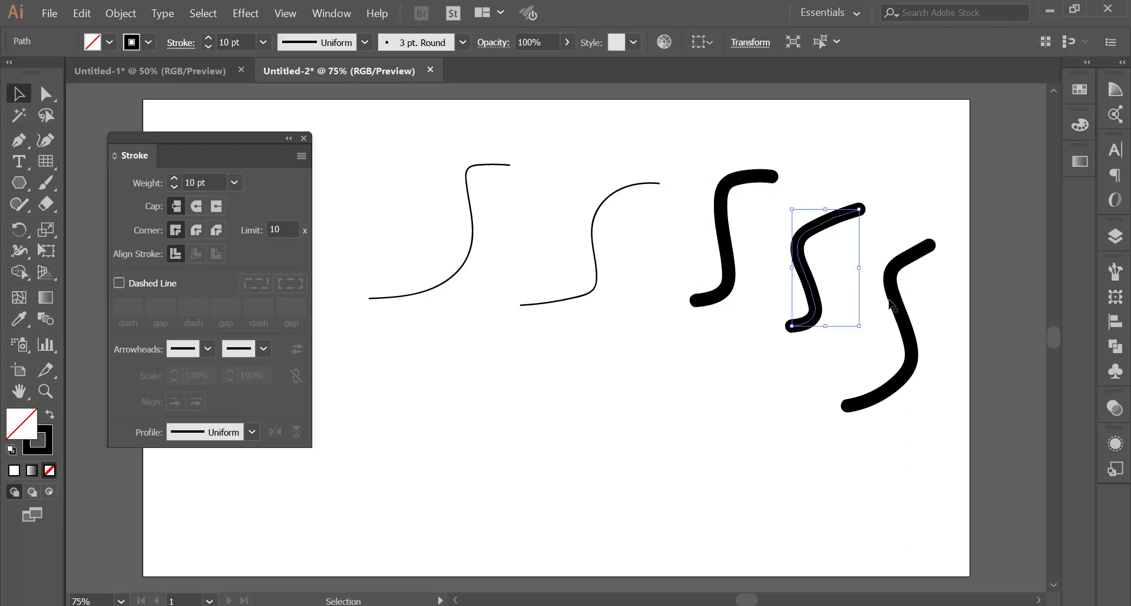
pyautogui.click(914, 330)
# Paint five more thick 10 pt S strokes around the artboard
pyautogui.click(45, 182)
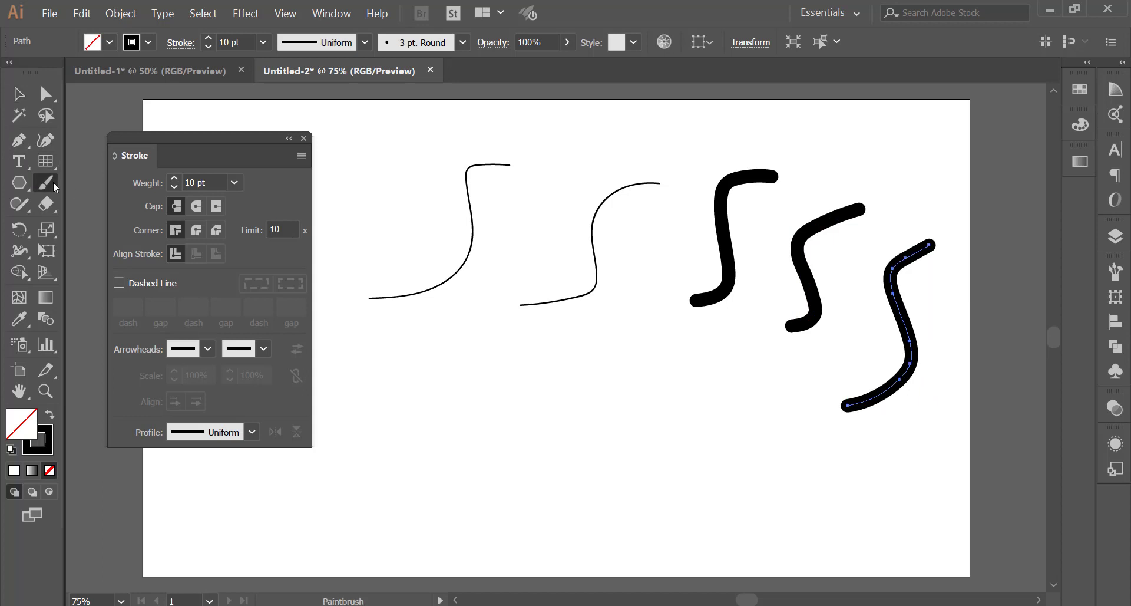
pyautogui.moveTo(520, 294); pyautogui.dragTo(365, 375)
pyautogui.moveTo(613, 340)
pyautogui.mouseDown()
pyautogui.moveTo(583, 379)
pyautogui.moveTo(498, 423)
pyautogui.mouseUp()
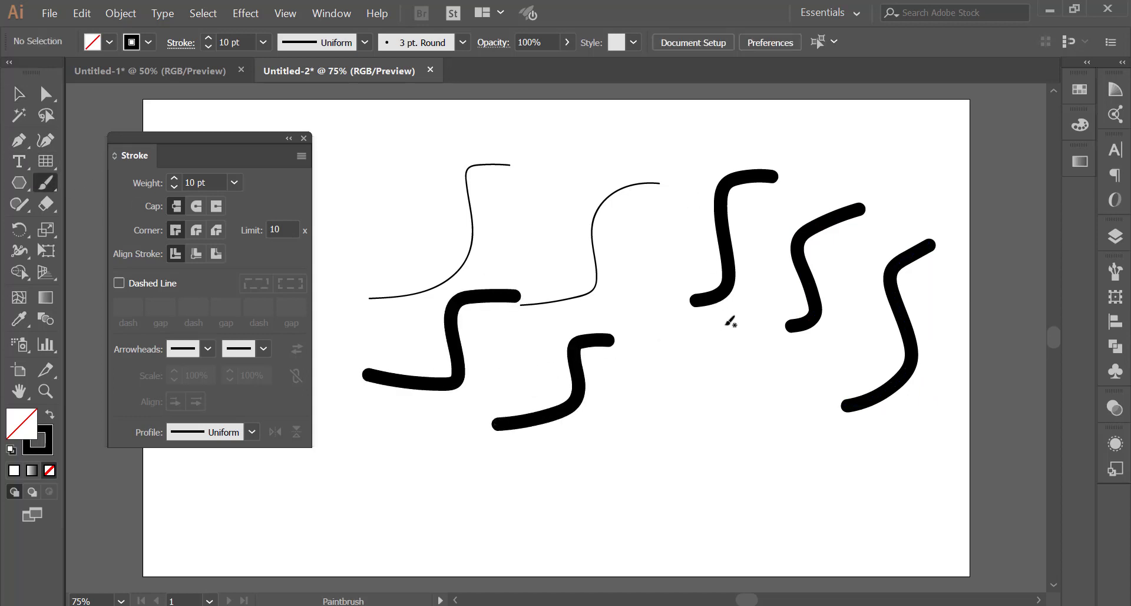
pyautogui.moveTo(768, 304)
pyautogui.mouseDown()
pyautogui.moveTo(753, 303)
pyautogui.moveTo(707, 450)
pyautogui.moveTo(533, 510)
pyautogui.mouseUp()
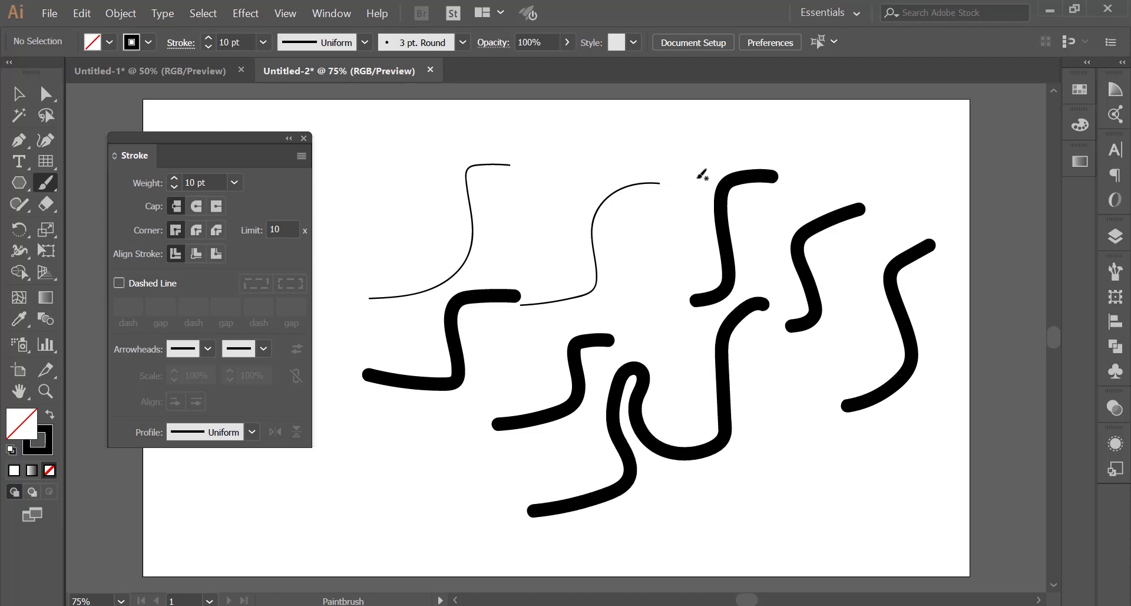
pyautogui.moveTo(701, 144); pyautogui.dragTo(580, 299)
pyautogui.moveTo(590, 149); pyautogui.dragTo(512, 260)
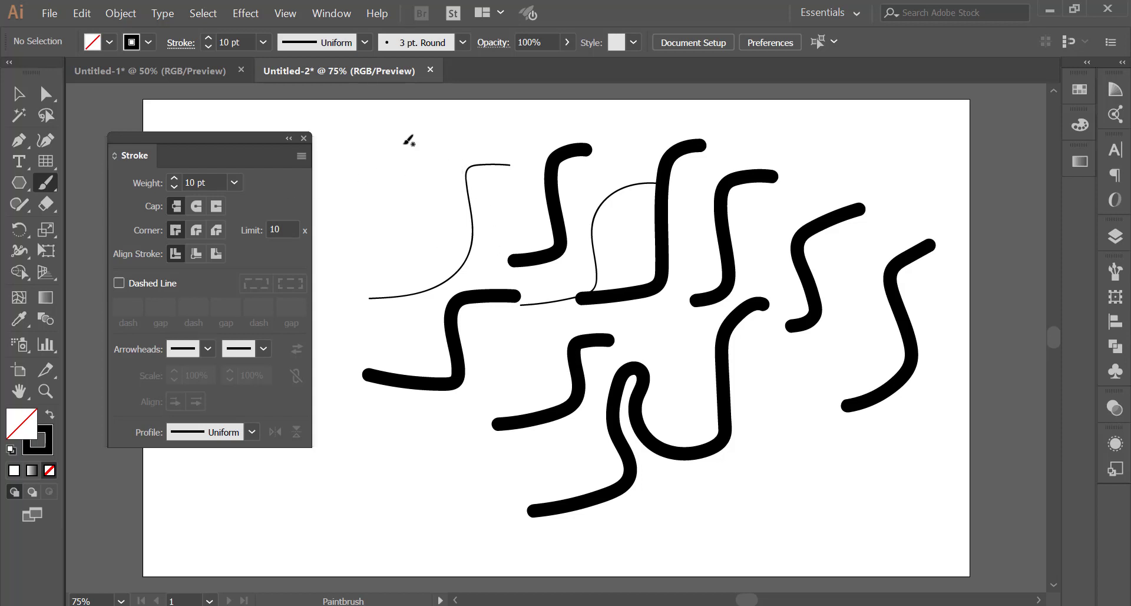
pyautogui.click(46, 185)
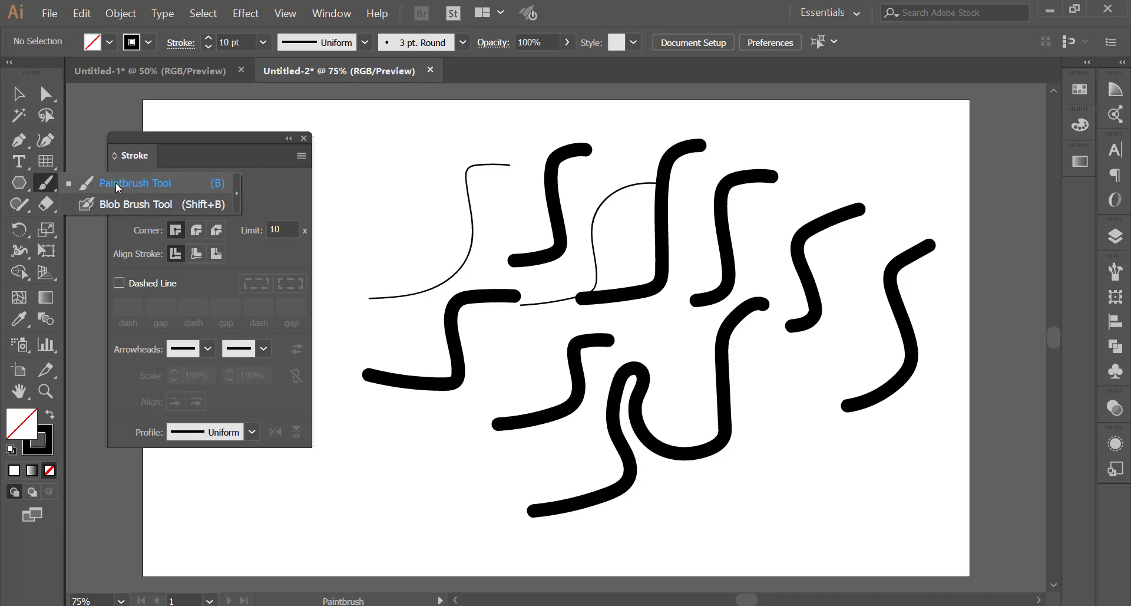
# Delete all strokes and leftover fragments with Direct Selection until the artboard is empty
pyautogui.click(122, 184)
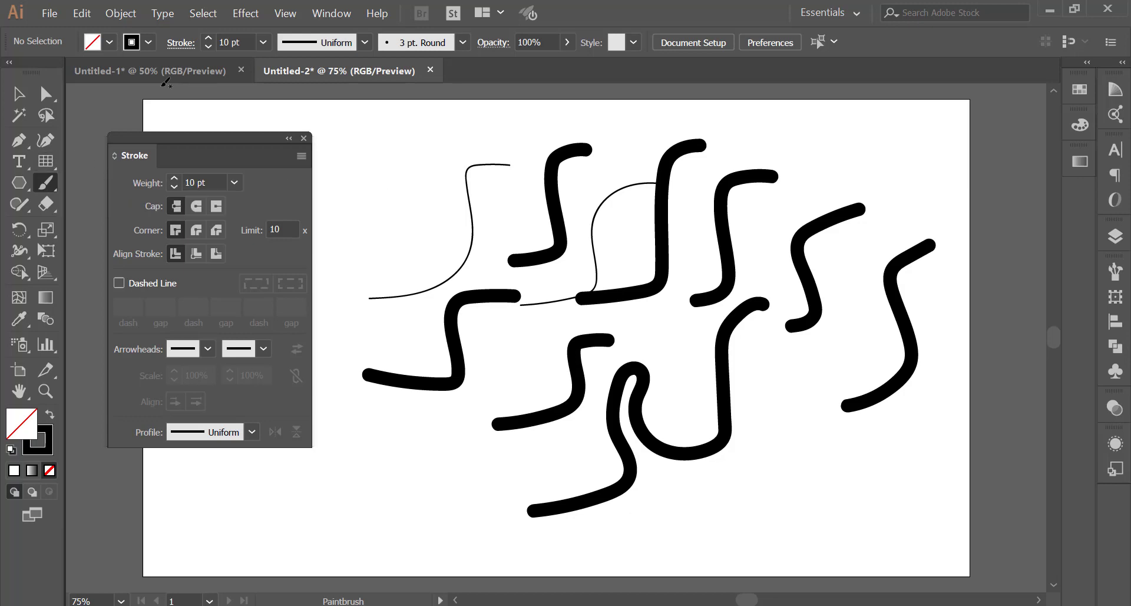
pyautogui.press('a')
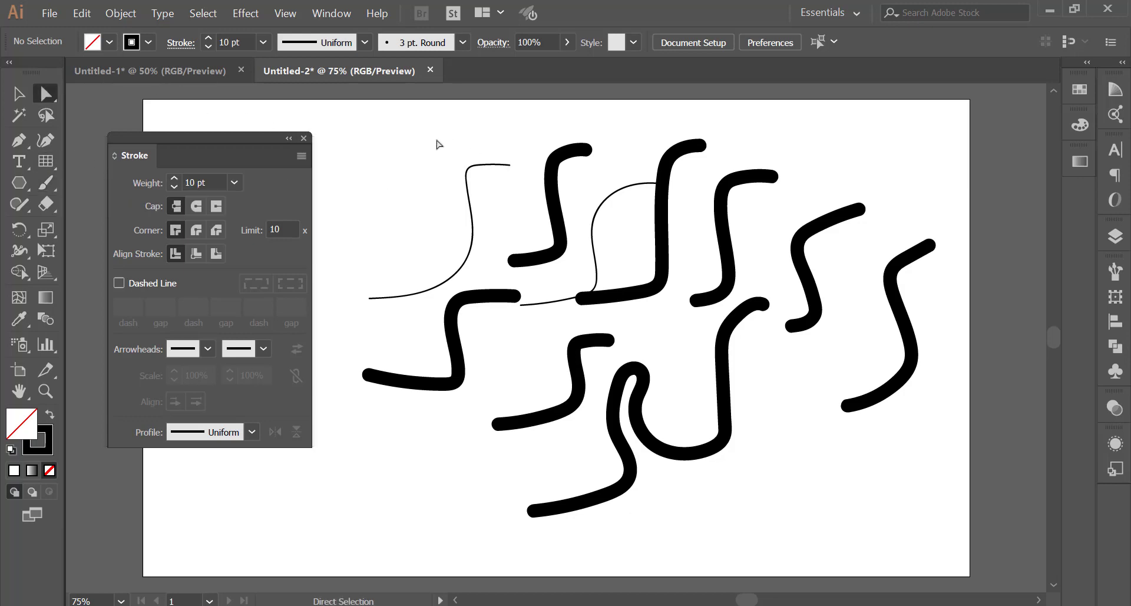
pyautogui.moveTo(435, 139); pyautogui.dragTo(905, 524)
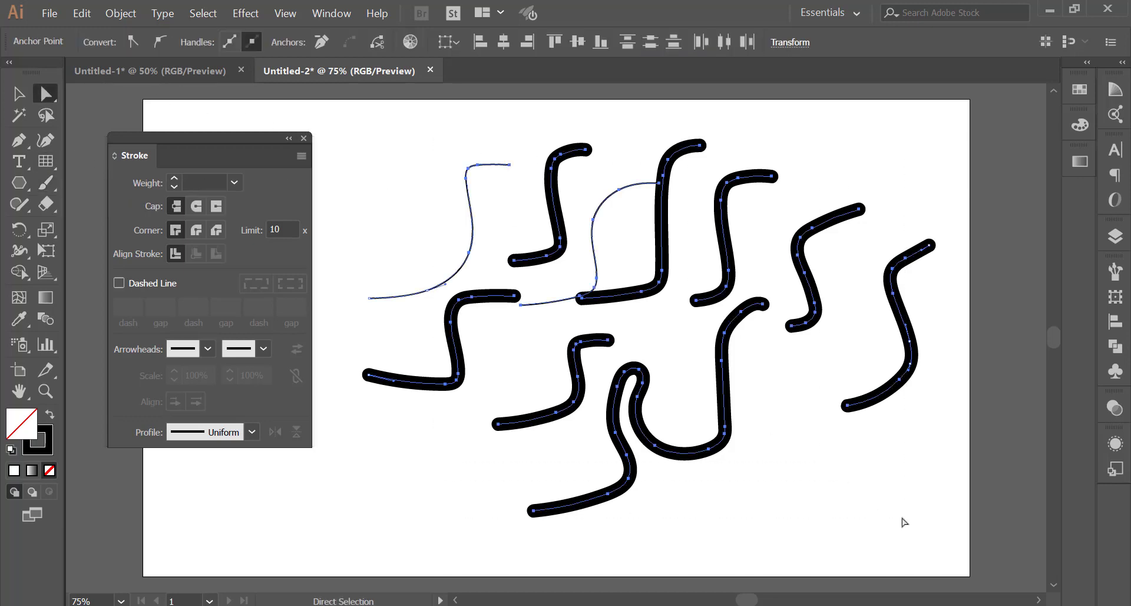
pyautogui.press('Delete')
pyautogui.moveTo(371, 220); pyautogui.dragTo(513, 474)
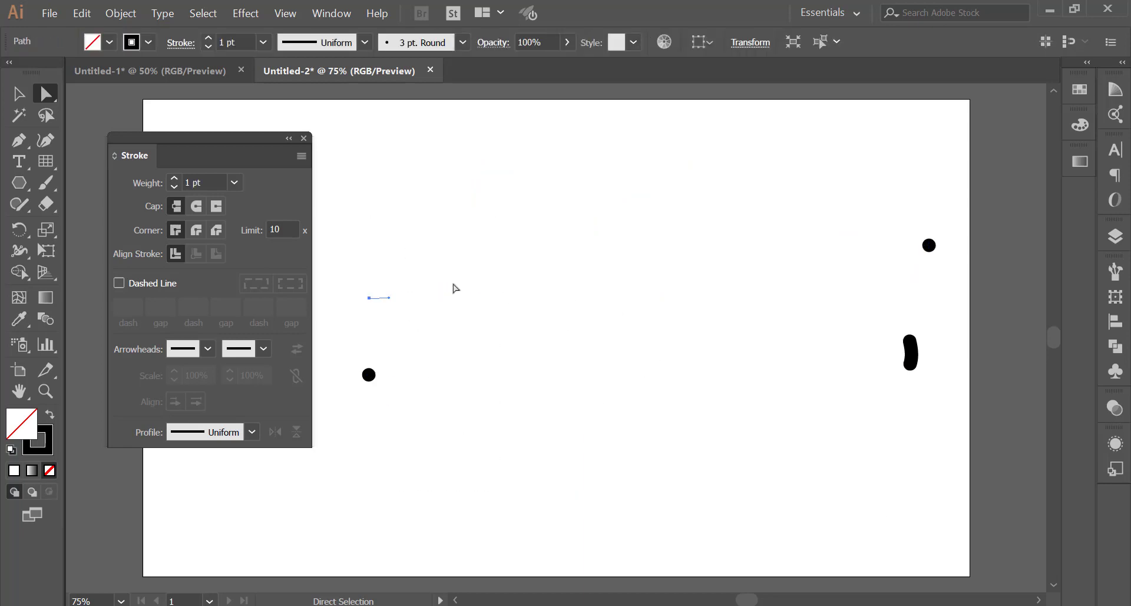
pyautogui.moveTo(321, 222); pyautogui.dragTo(540, 505)
pyautogui.press('Delete')
pyautogui.moveTo(726, 174); pyautogui.dragTo(1091, 420)
pyautogui.press('Delete')
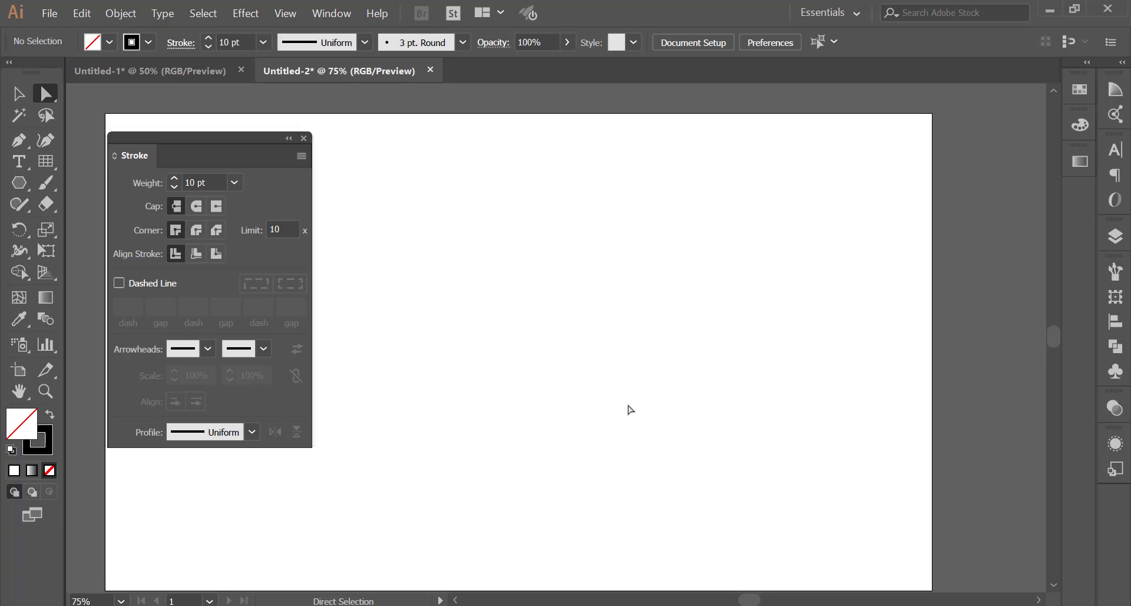
# Paint one thick 10 pt S stroke across the middle of the artboard
pyautogui.scroll(-1, 629, 409)
pyautogui.click(46, 183)
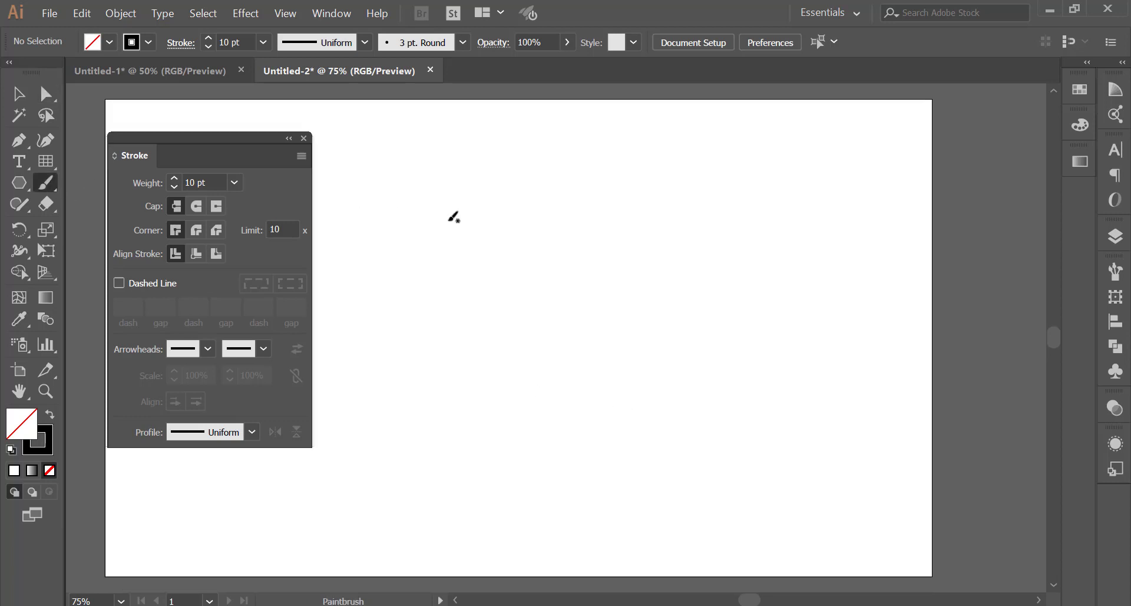
pyautogui.moveTo(713, 204); pyautogui.dragTo(498, 324)
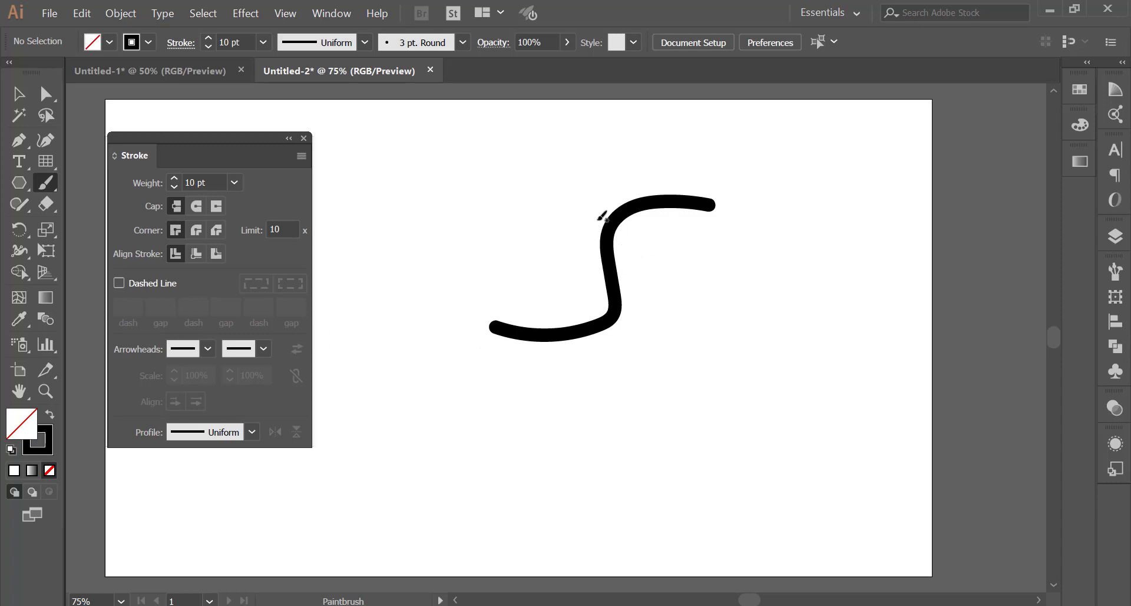
# Set the stroke colour to pink EF0C4D with nothing selected, then marquee-select the S stroke
pyautogui.doubleClick(47, 447)
pyautogui.click(629, 186)
pyautogui.moveTo(629, 186); pyautogui.dragTo(630, 171)
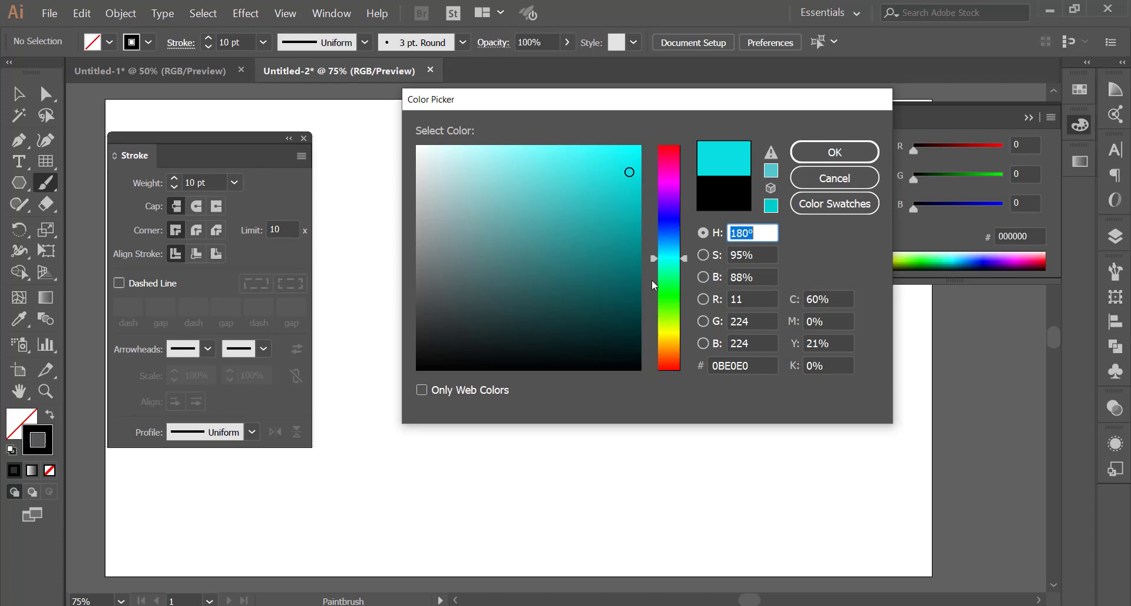
pyautogui.click(663, 168)
pyautogui.moveTo(663, 171); pyautogui.dragTo(666, 159)
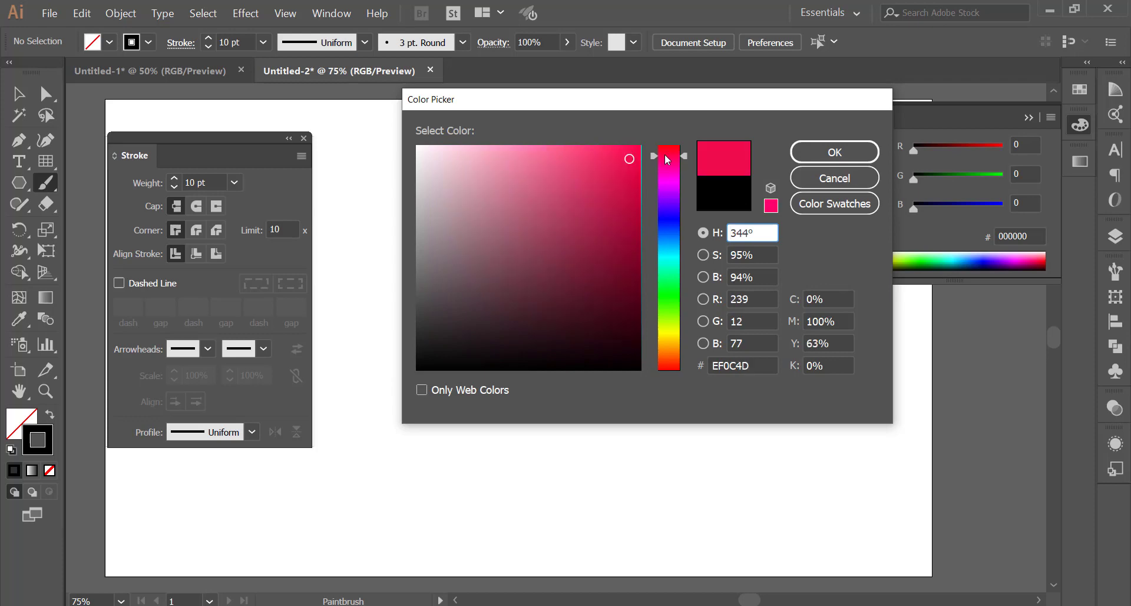
pyautogui.click(802, 146)
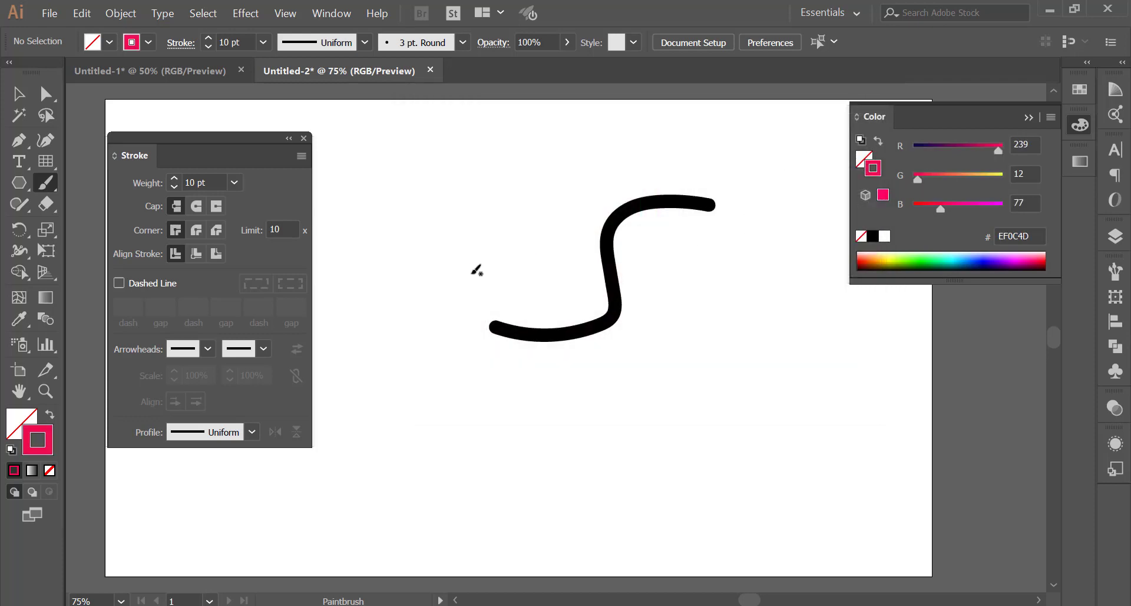
pyautogui.click(46, 93)
pyautogui.moveTo(505, 155); pyautogui.dragTo(704, 359)
# Recolour the S stroke red F90B39 and drag it toward the upper left
pyautogui.doubleClick(37, 439)
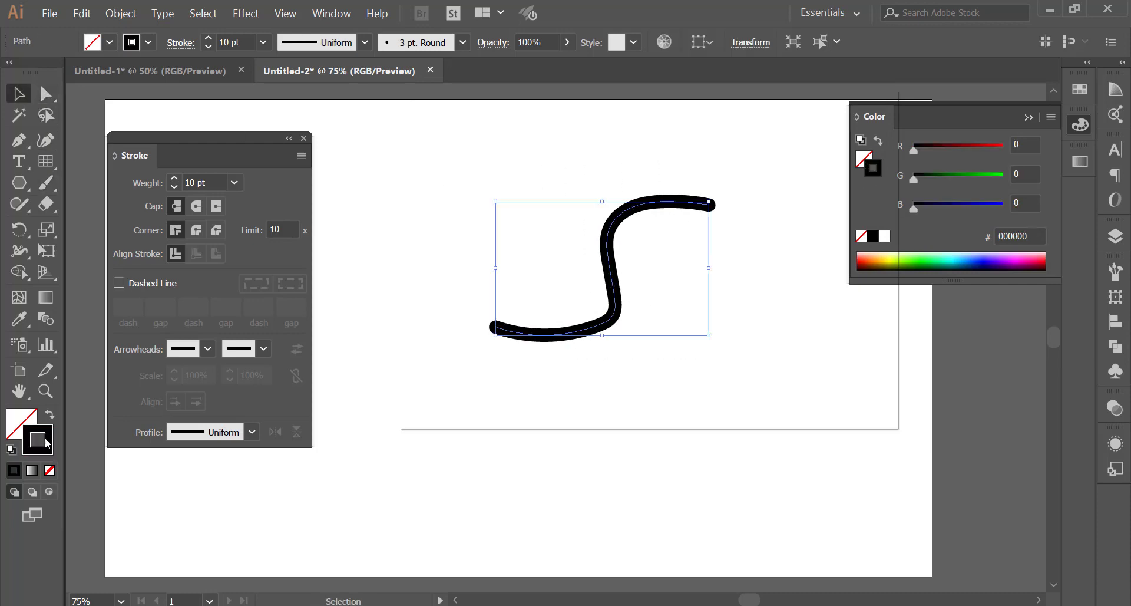
pyautogui.click(671, 154)
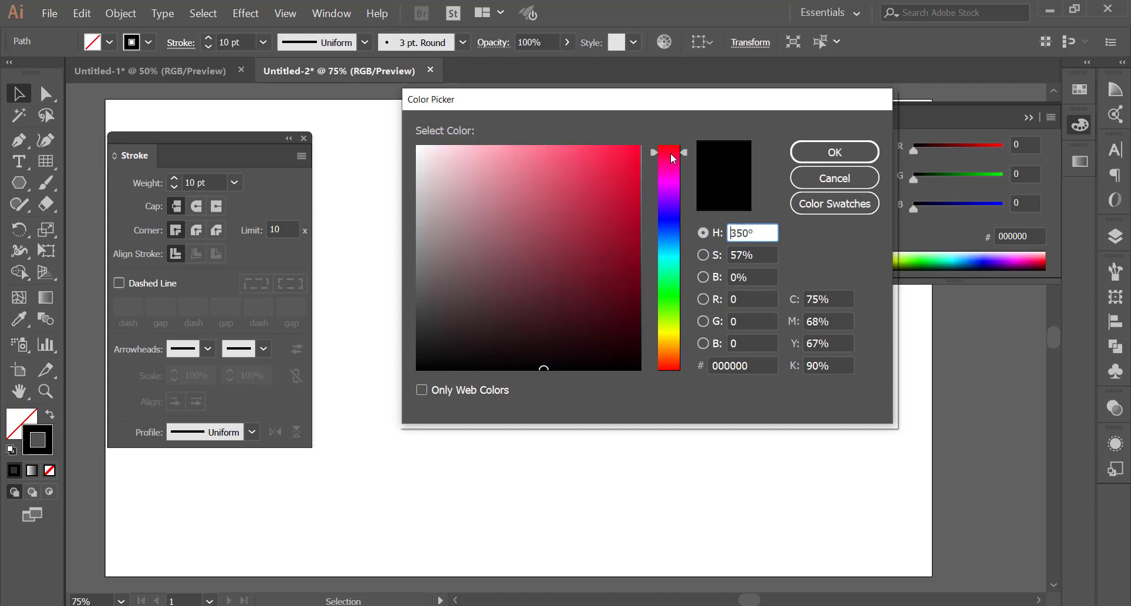
pyautogui.click(631, 150)
pyautogui.click(820, 151)
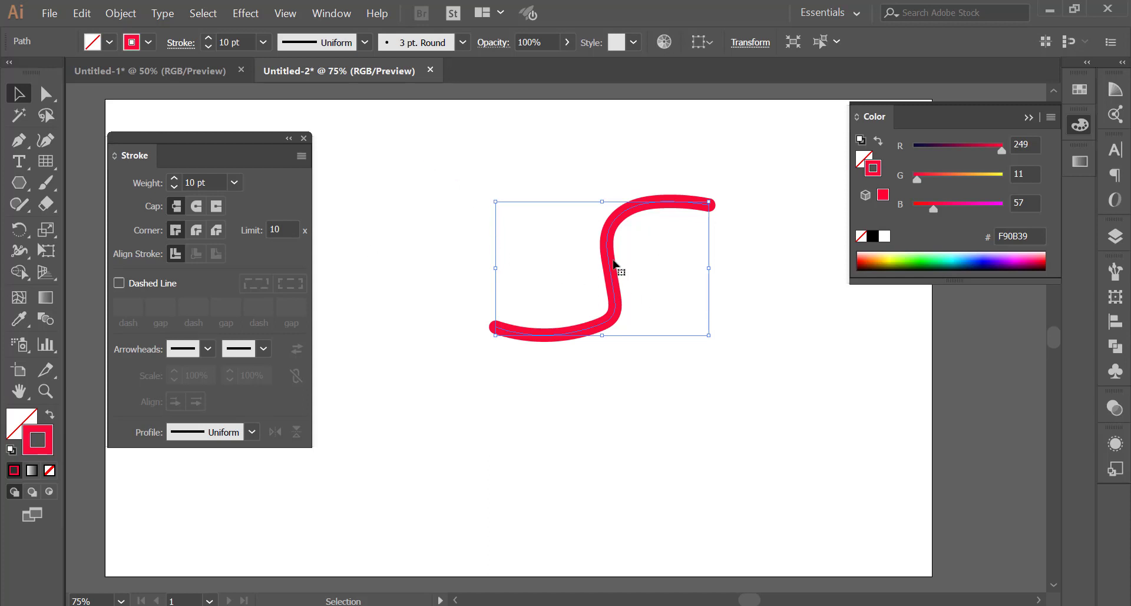
pyautogui.moveTo(609, 260); pyautogui.dragTo(476, 195)
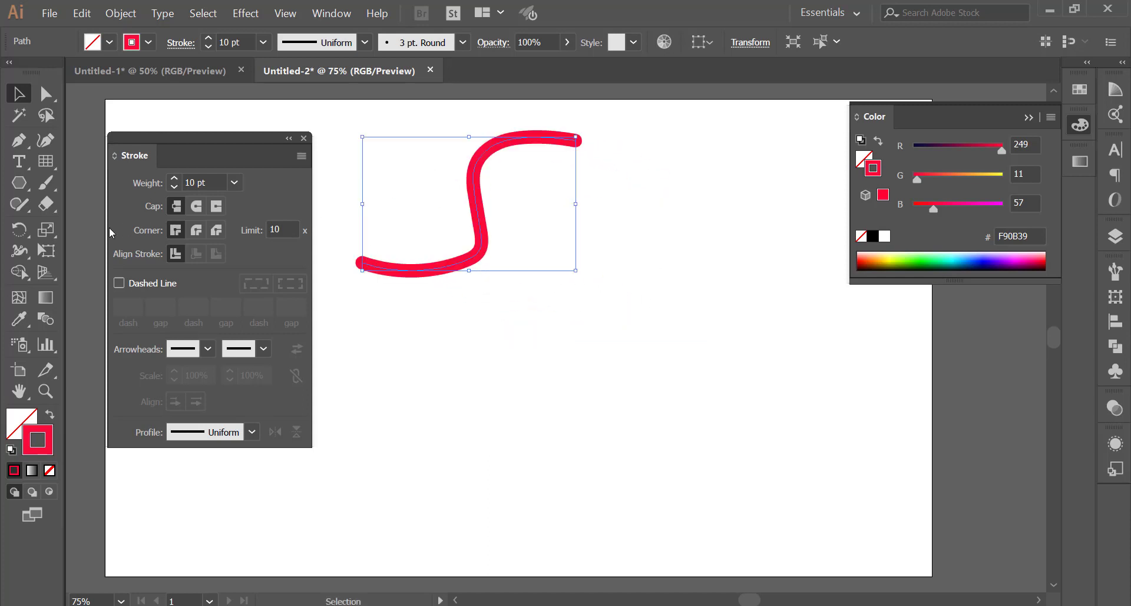
pyautogui.click(47, 185)
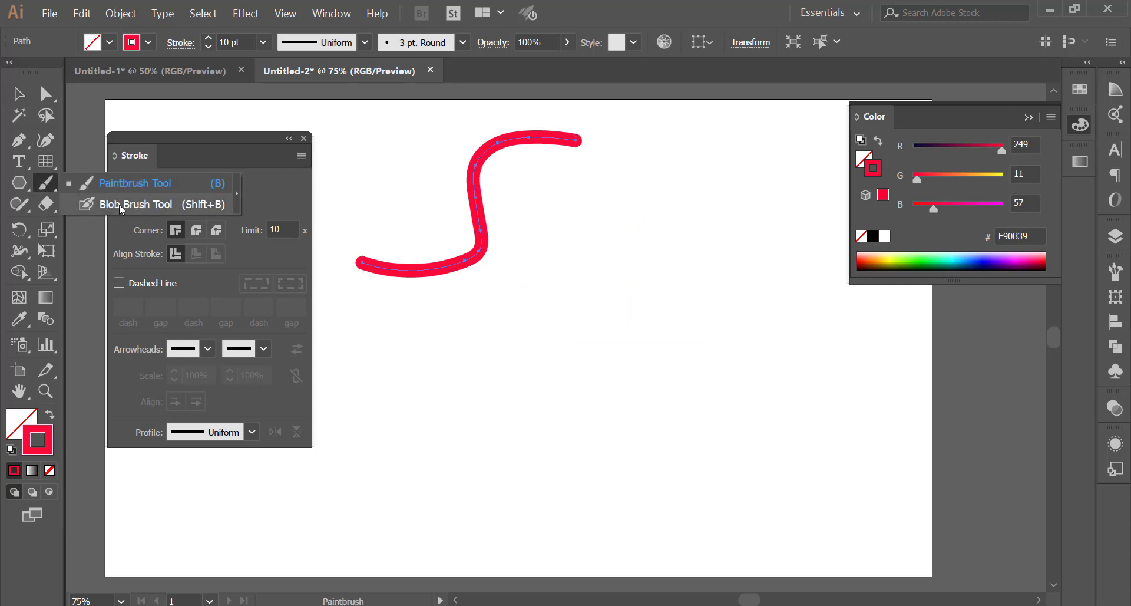
pyautogui.click(137, 204)
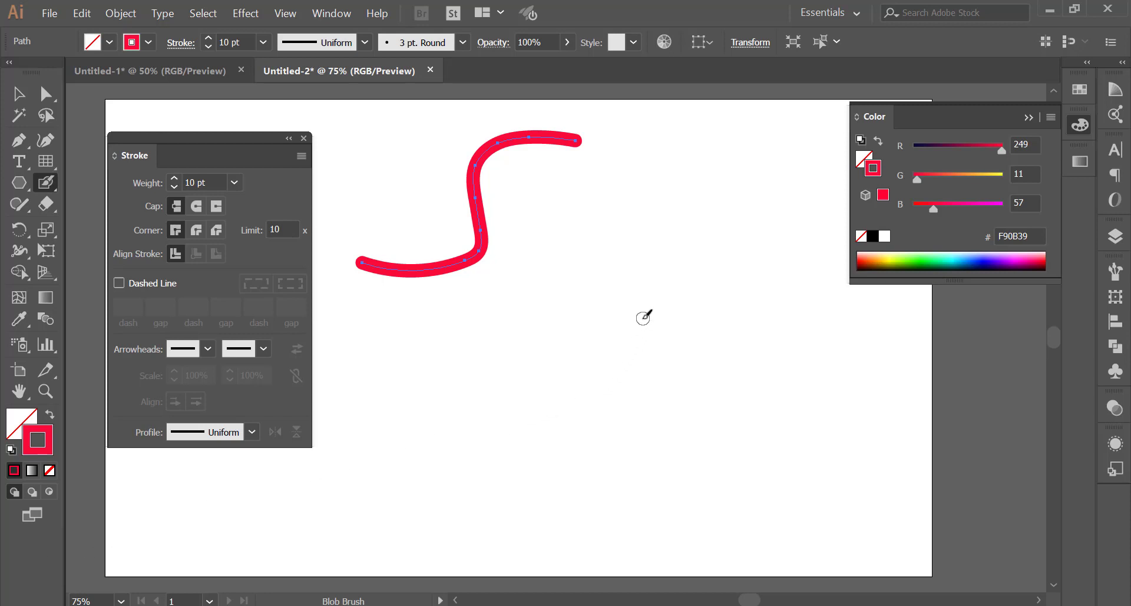
pyautogui.press(']')
pyautogui.press(']')
pyautogui.press(']')
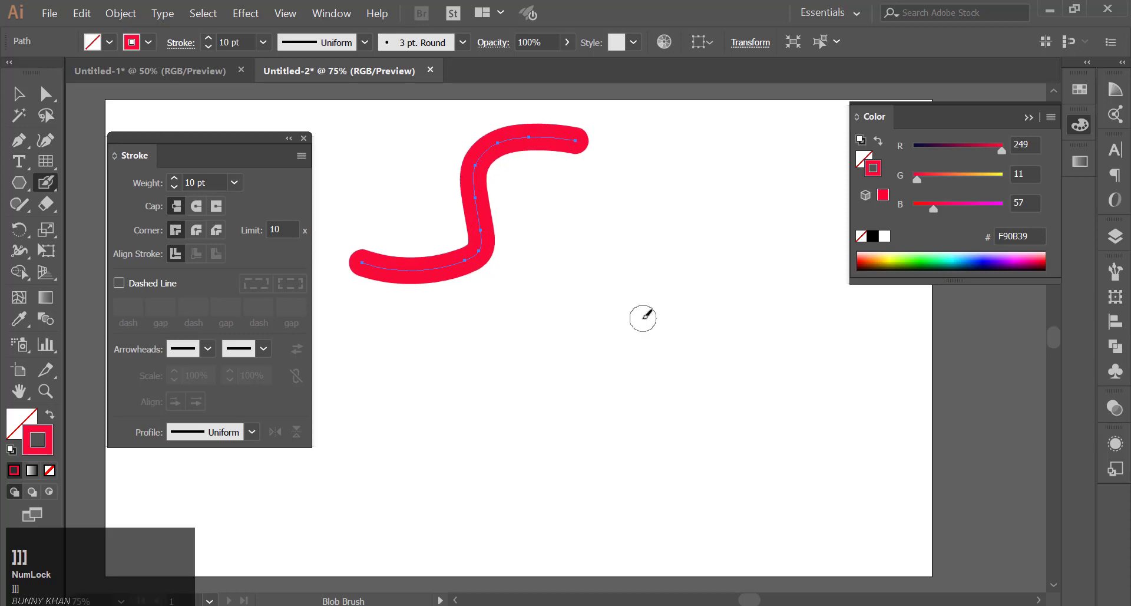
pyautogui.press('[')
pyautogui.press('[')
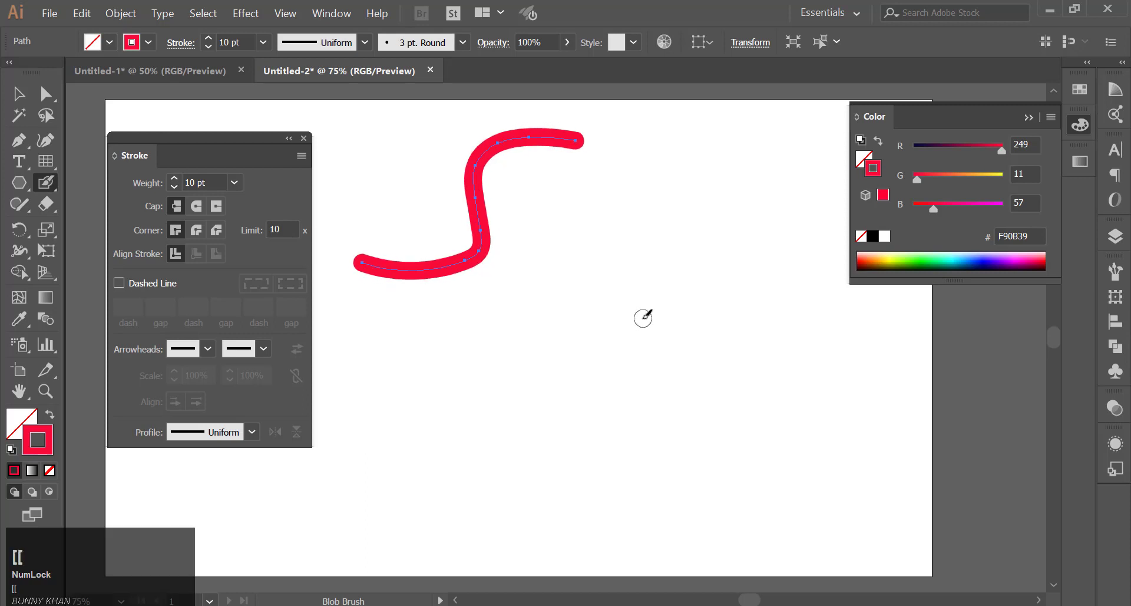
pyautogui.press('[')
pyautogui.press('[')
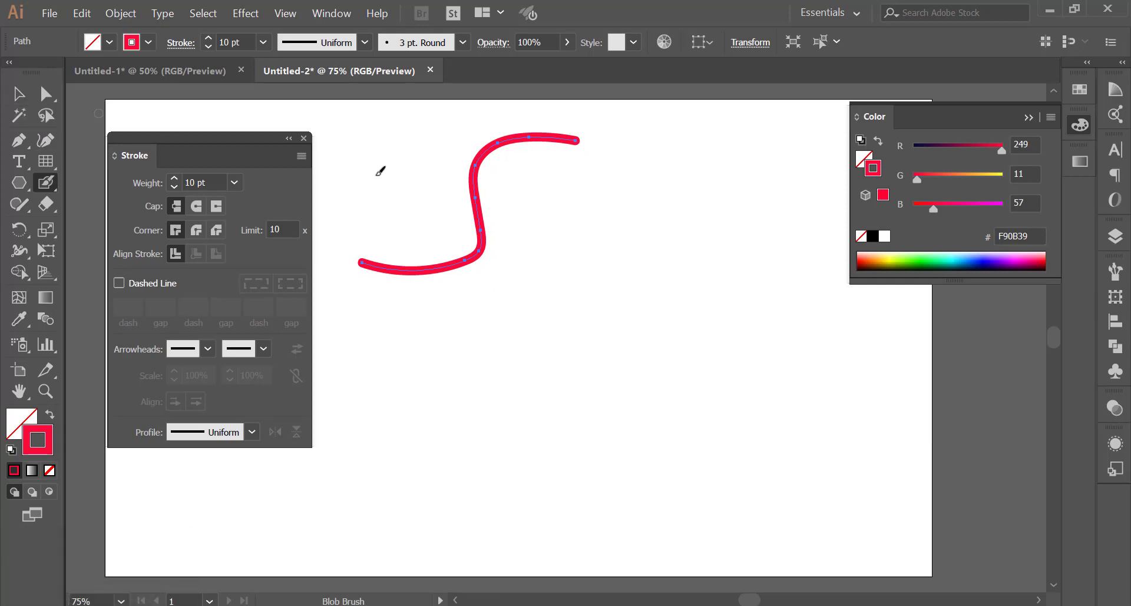
pyautogui.click(19, 94)
pyautogui.click(462, 327)
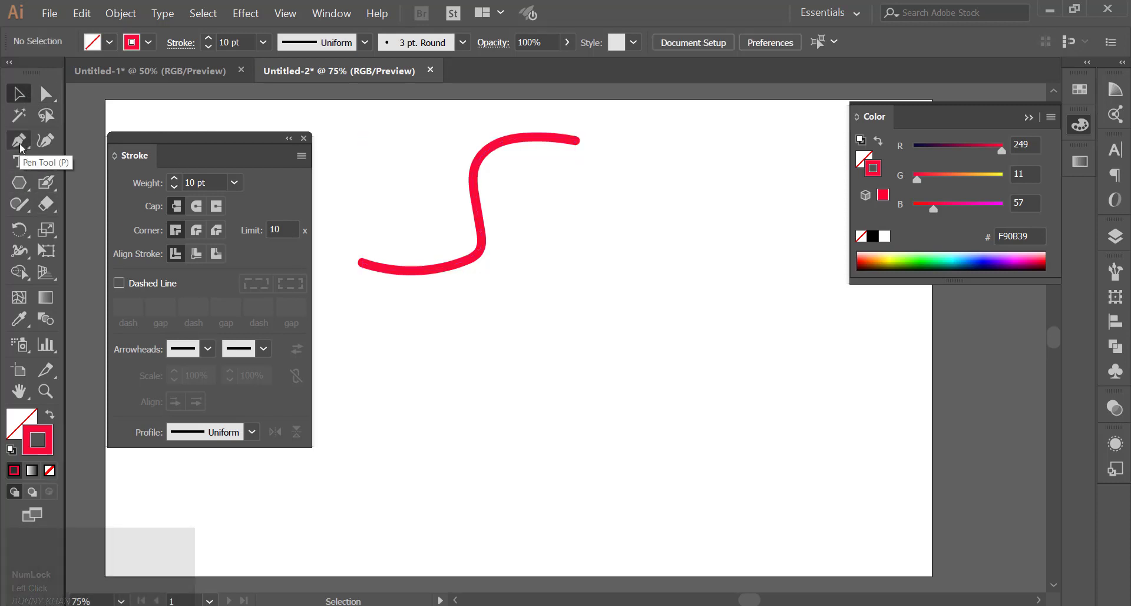
# Reselect the red S as a whole object and press ] twice to try enlarging it
pyautogui.click(45, 94)
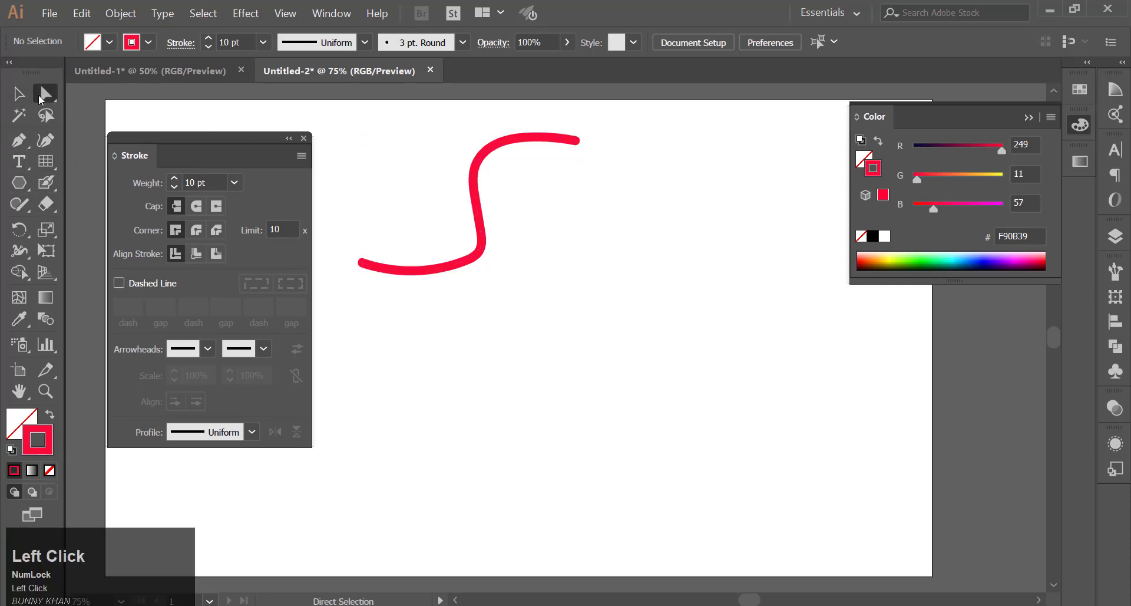
pyautogui.moveTo(412, 175); pyautogui.dragTo(585, 287)
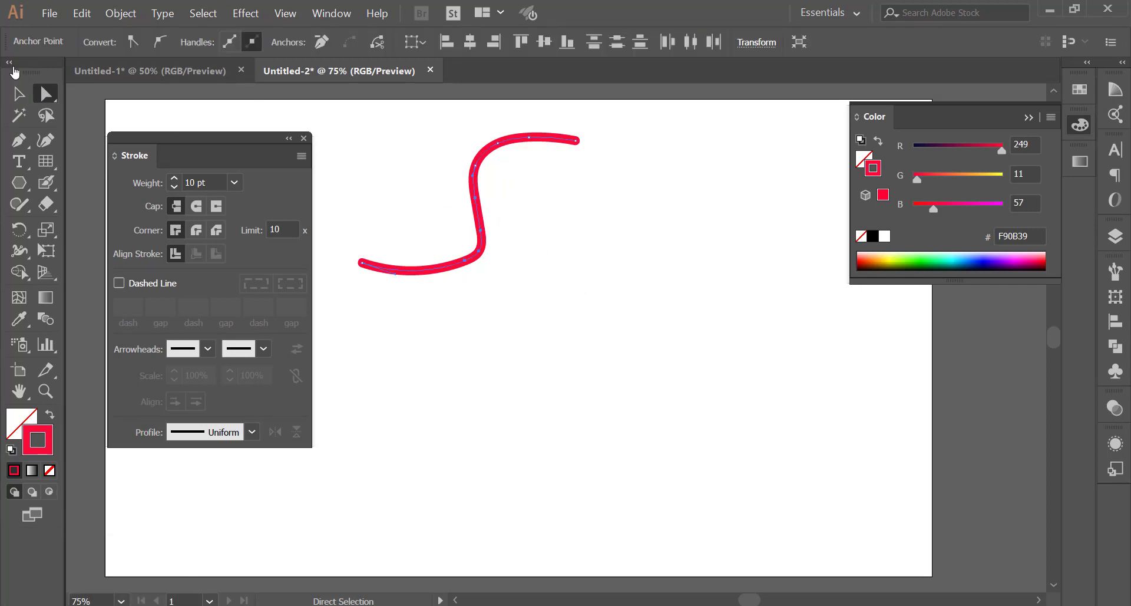
pyautogui.click(25, 93)
pyautogui.click(380, 121)
pyautogui.moveTo(379, 121); pyautogui.dragTo(530, 272)
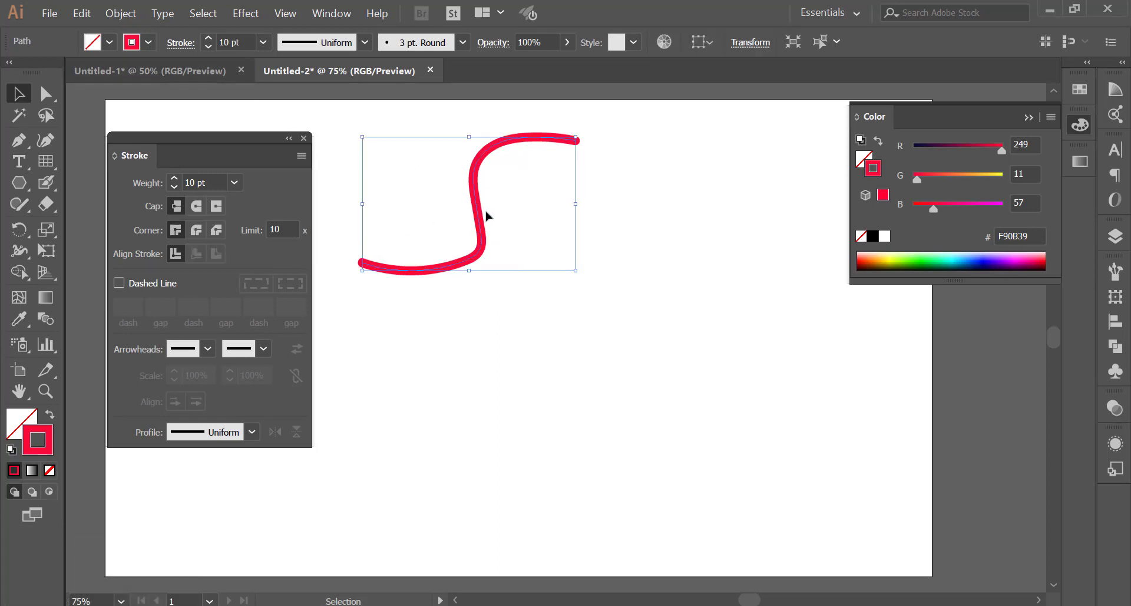
pyautogui.press(']')
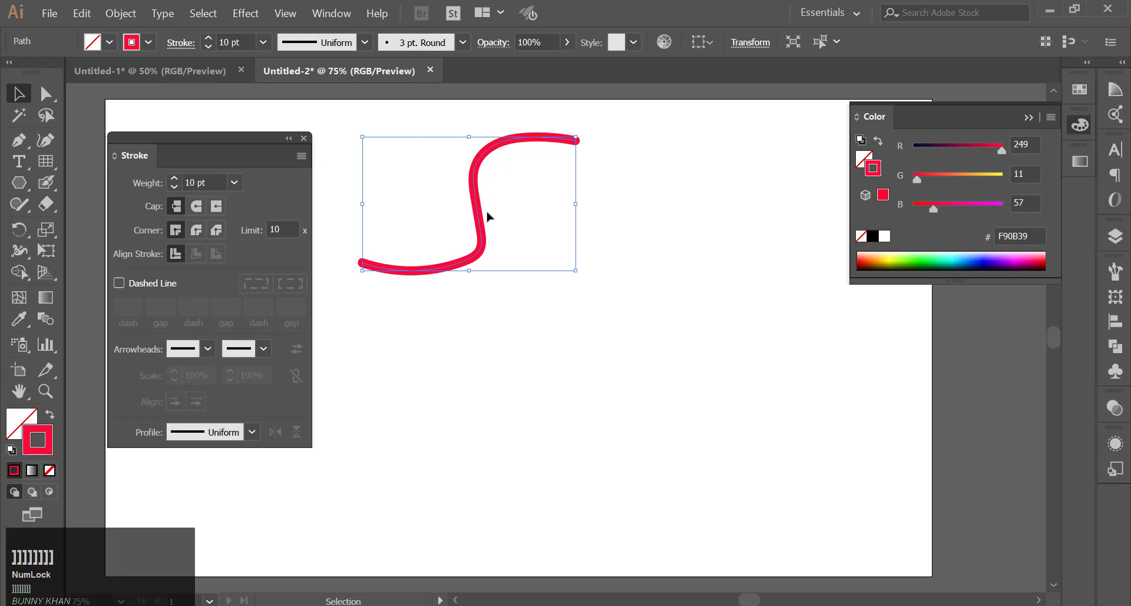
pyautogui.press(']')
pyautogui.press(']')
pyautogui.press(']')
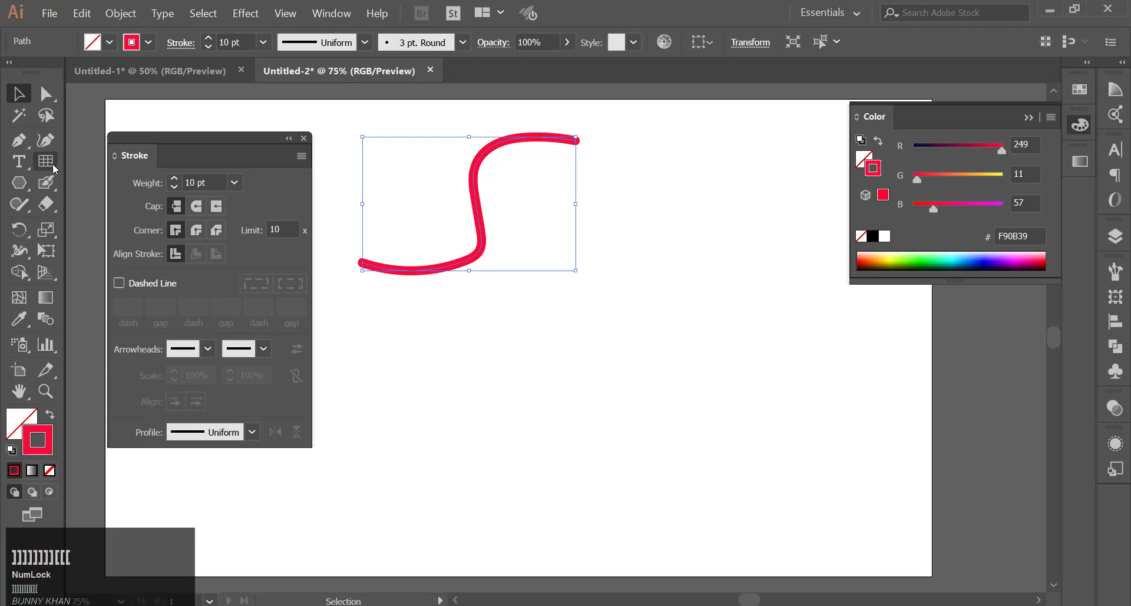
# Switch to the Blob Brush and try larger and smaller sizes with ] and [
pyautogui.click(46, 182)
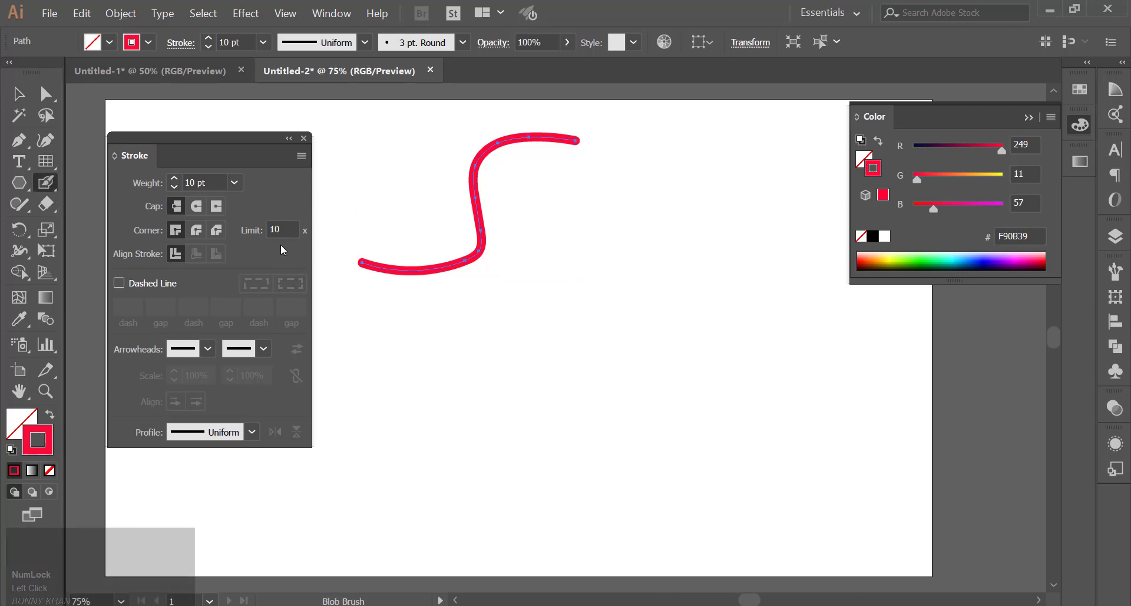
pyautogui.press(']')
pyautogui.press(']')
pyautogui.press(']')
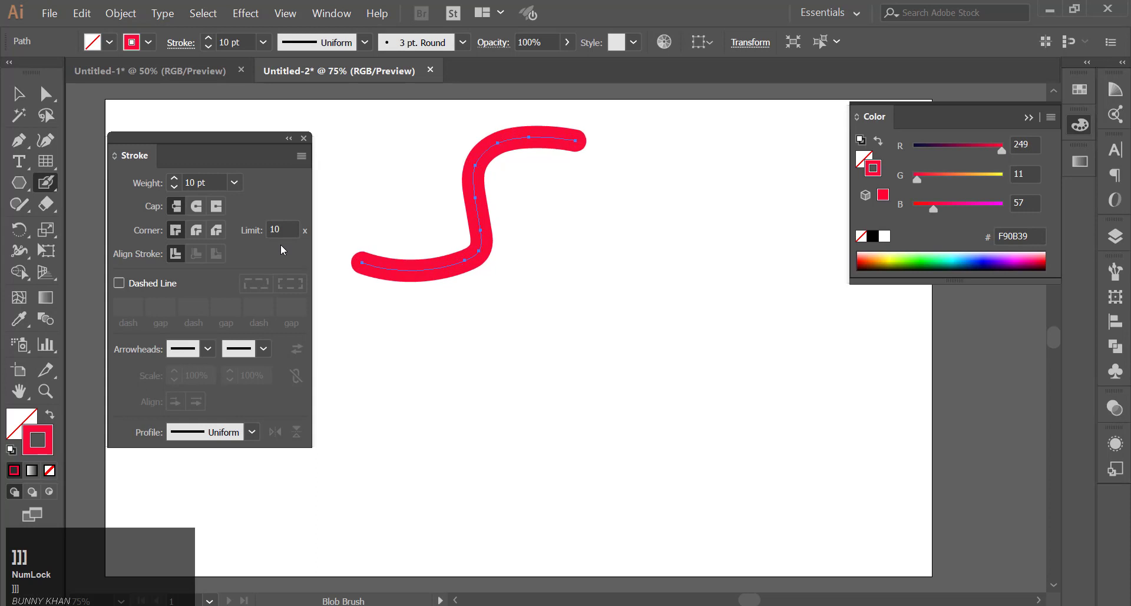
pyautogui.press(']')
pyautogui.press(']')
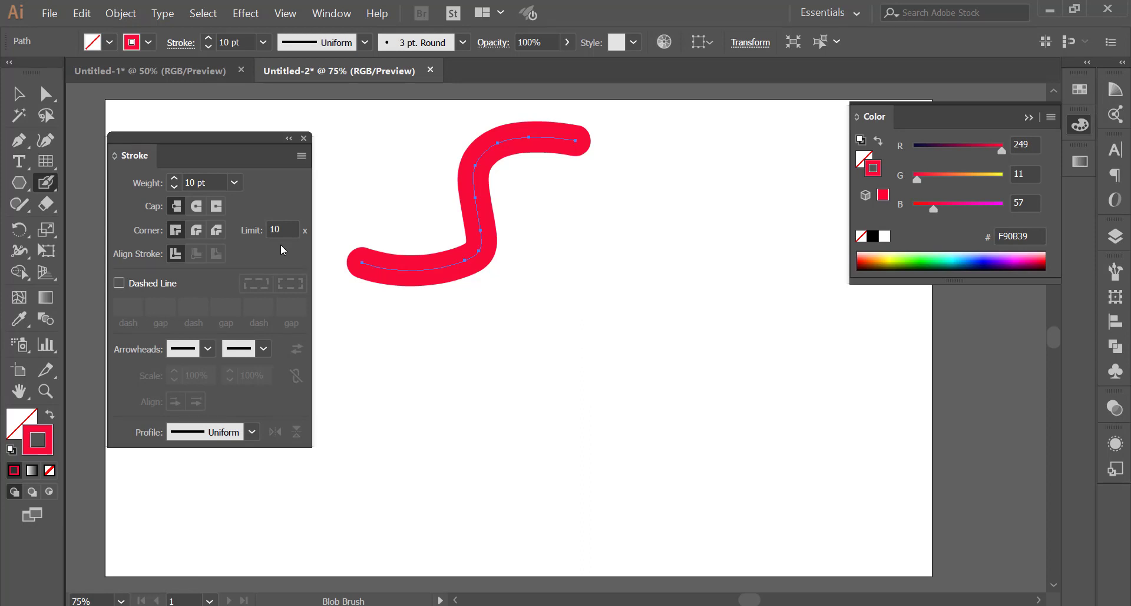
pyautogui.press('[')
pyautogui.press('[')
pyautogui.press('[')
pyautogui.press('[')
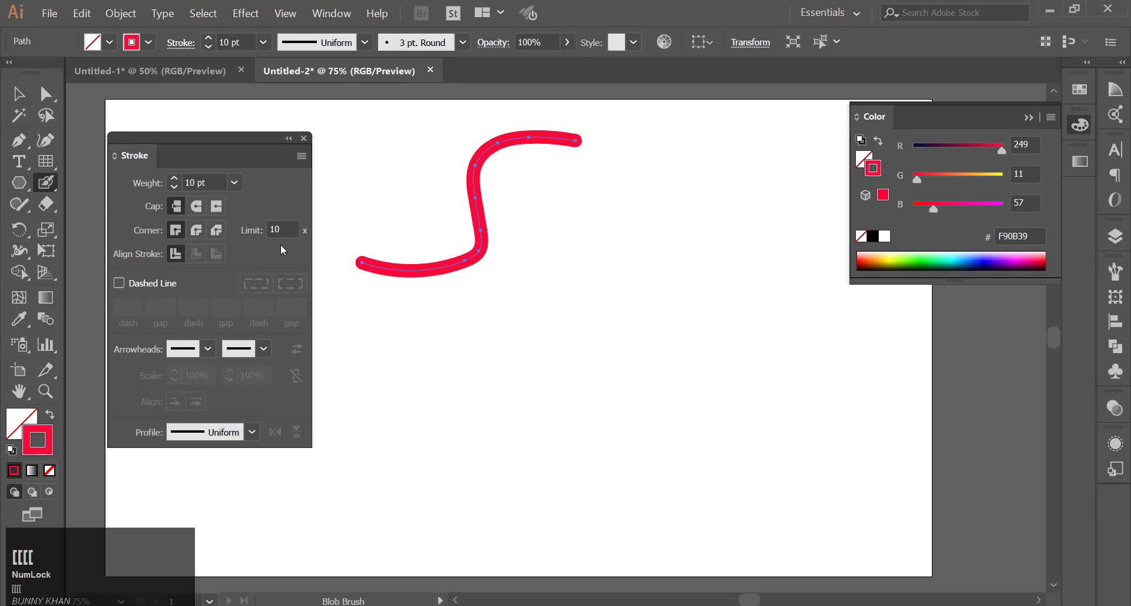
pyautogui.press('[')
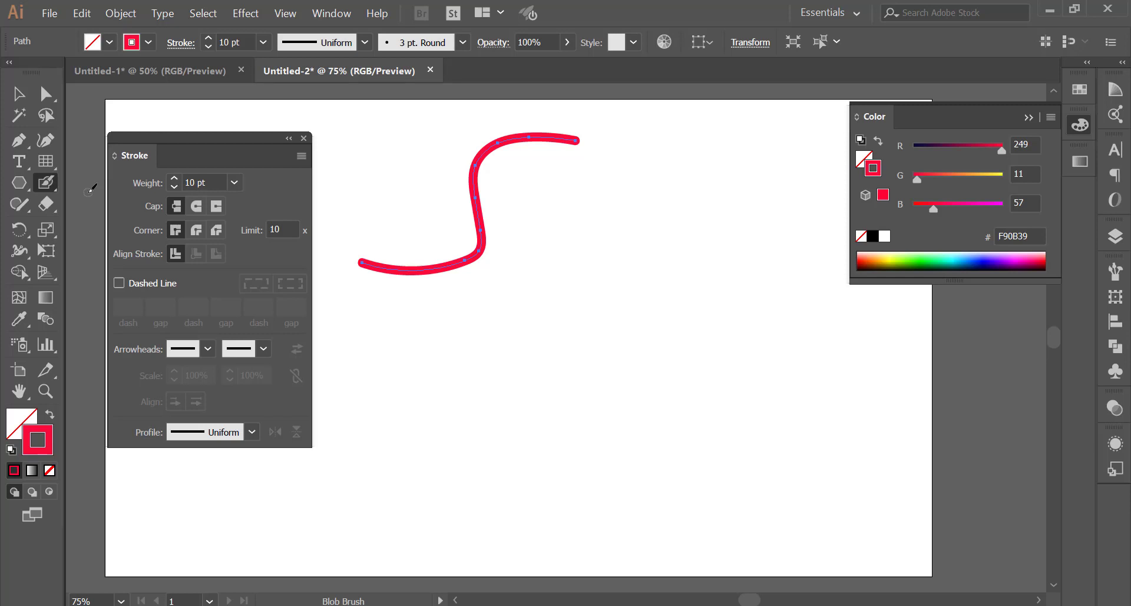
# Briefly select then deselect the S path, and make the Blob Brush much larger
pyautogui.moveTo(46, 183); pyautogui.dragTo(133, 204)
pyautogui.press('ctrl')
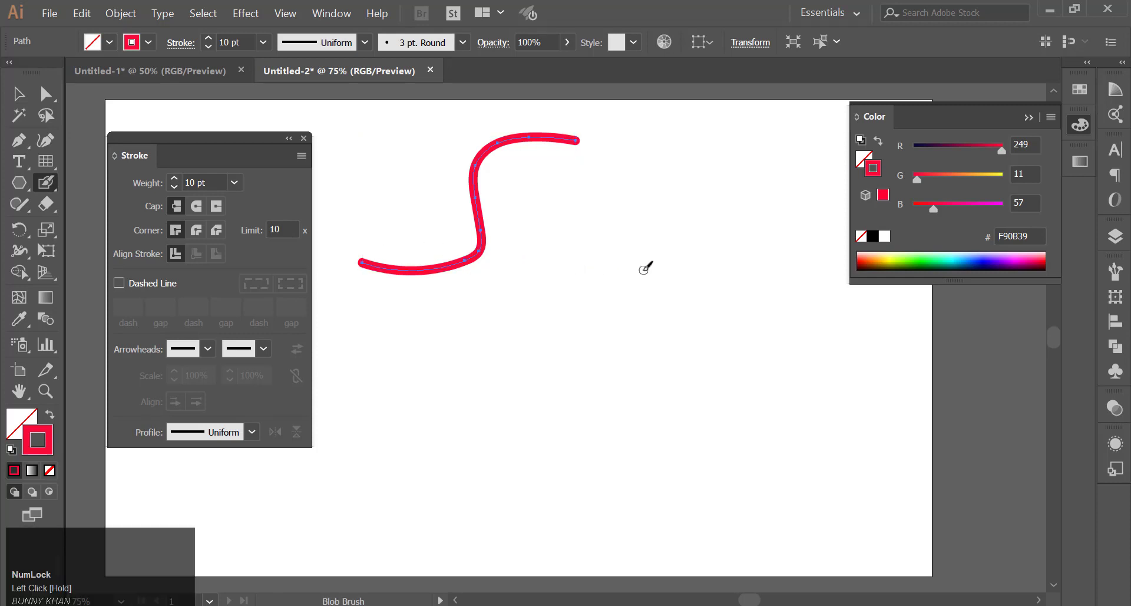
pyautogui.press('ctrl')
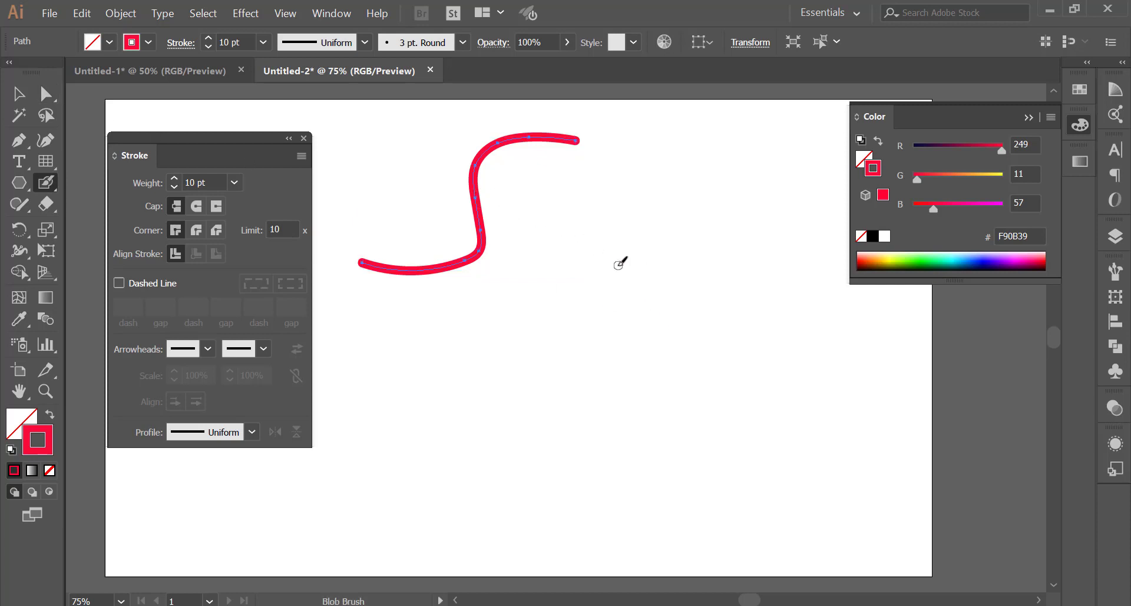
pyautogui.press('ctrl')
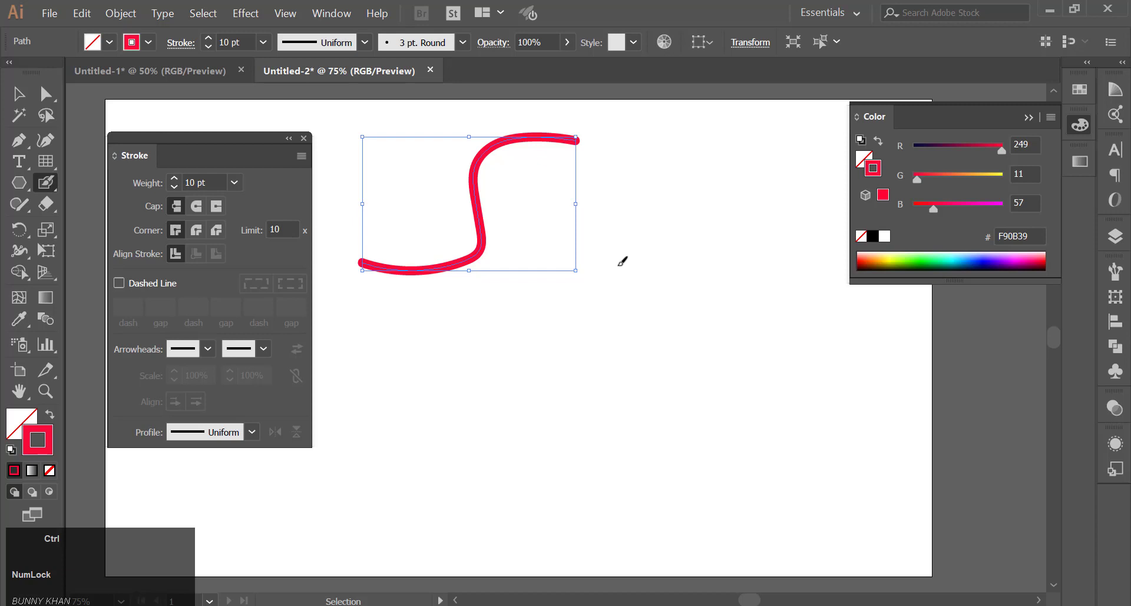
pyautogui.keyDown('ctrl'); pyautogui.click(635, 203); pyautogui.keyUp('ctrl')
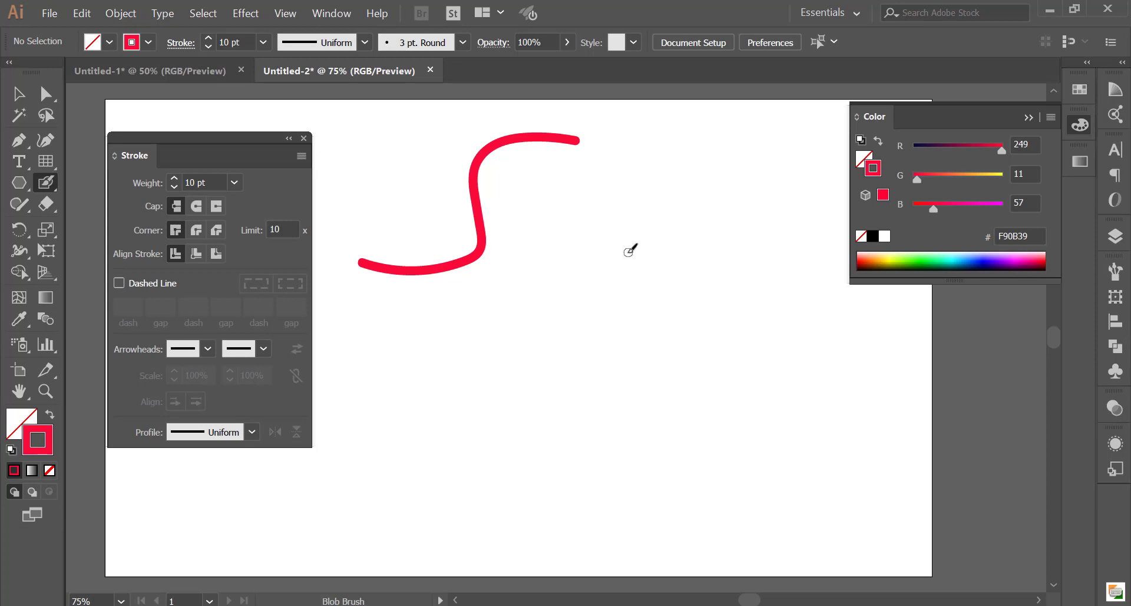
pyautogui.press(']')
pyautogui.press(']')
pyautogui.press(']')
pyautogui.press(']')
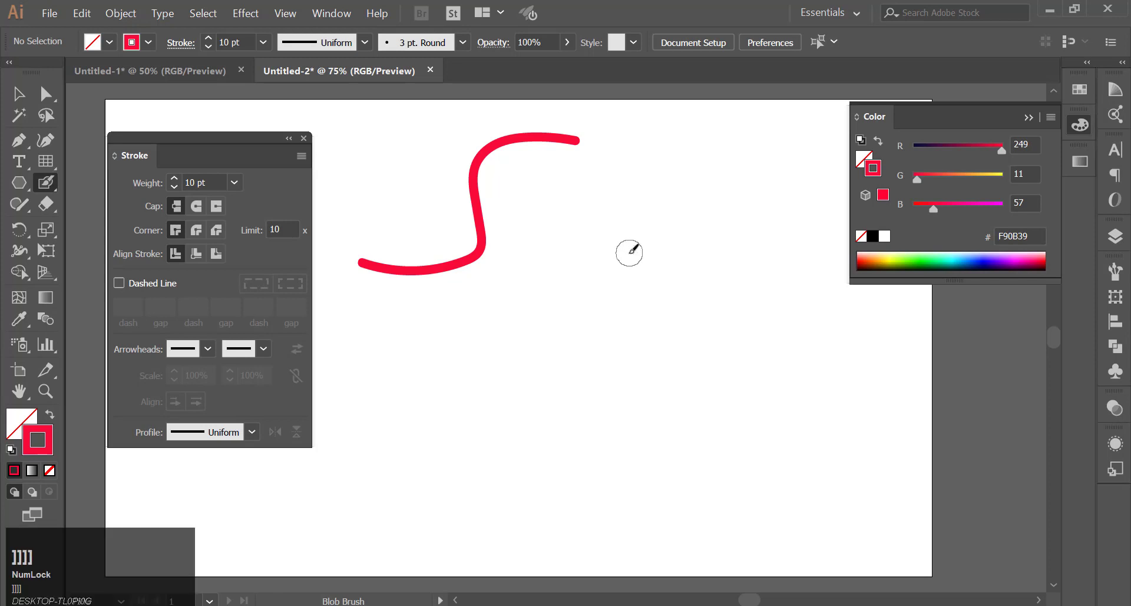
pyautogui.press(']')
pyautogui.press(']')
pyautogui.press(']')
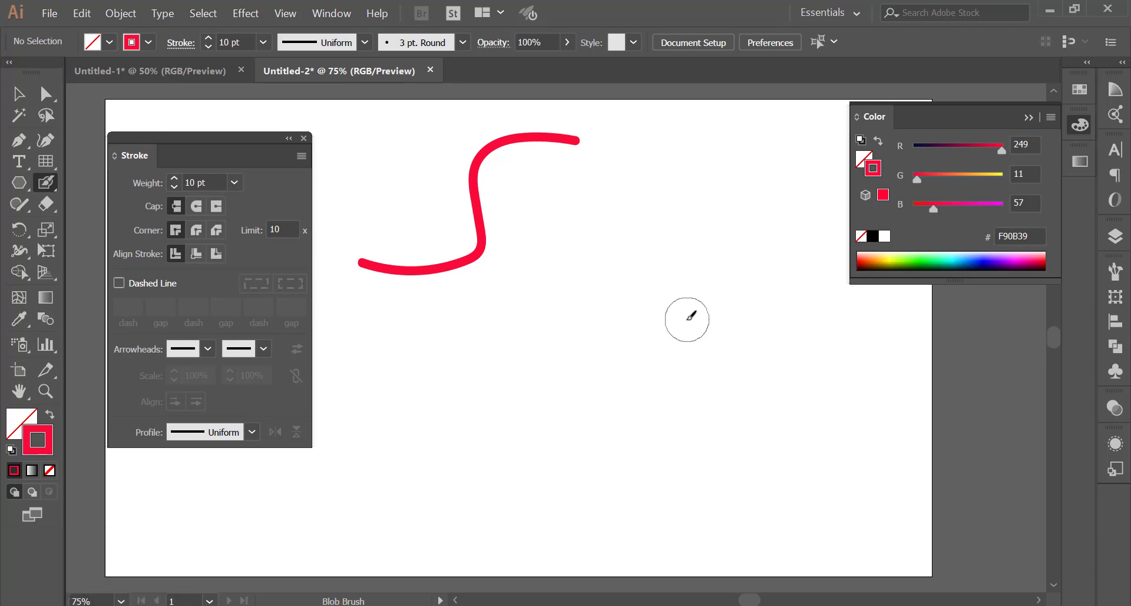
# Paint a large solid red blob right of the S, overlapping its lower part
pyautogui.moveTo(701, 274)
pyautogui.mouseDown()
pyautogui.moveTo(643, 299)
pyautogui.moveTo(649, 344)
pyautogui.moveTo(656, 227)
pyautogui.moveTo(561, 255)
pyautogui.moveTo(533, 319)
pyautogui.moveTo(571, 389)
pyautogui.moveTo(689, 356)
pyautogui.moveTo(704, 299)
pyautogui.moveTo(767, 277)
pyautogui.mouseUp()
pyautogui.moveTo(628, 252)
pyautogui.mouseDown()
pyautogui.moveTo(578, 374)
pyautogui.moveTo(611, 411)
pyautogui.moveTo(674, 411)
pyautogui.moveTo(749, 355)
pyautogui.mouseUp()
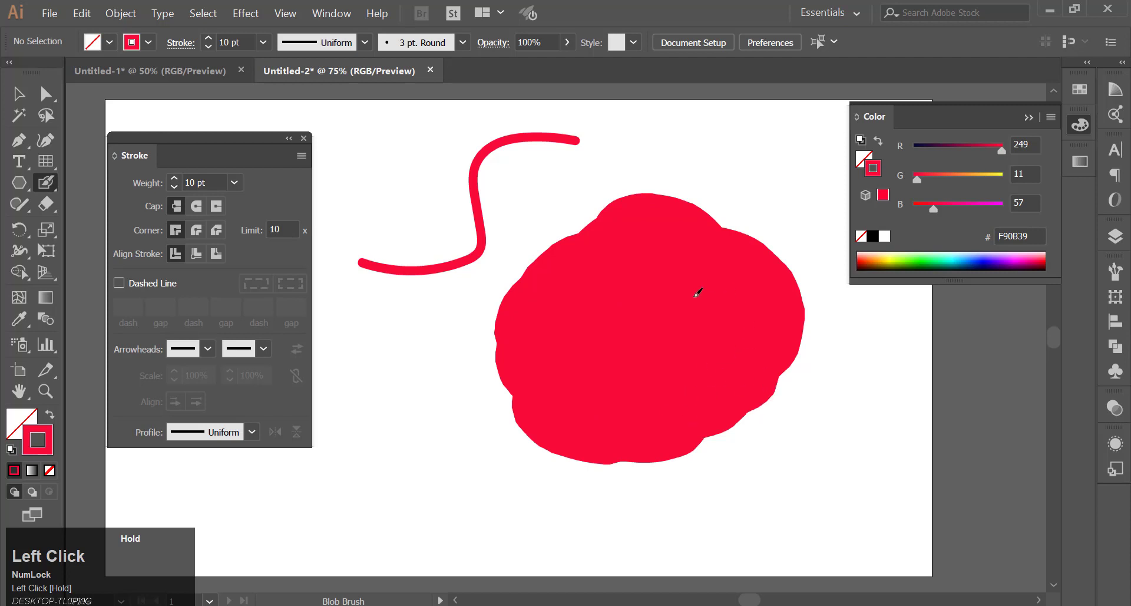
pyautogui.moveTo(698, 292)
pyautogui.mouseDown()
pyautogui.moveTo(709, 225)
pyautogui.moveTo(510, 241)
pyautogui.mouseUp()
pyautogui.moveTo(548, 275); pyautogui.dragTo(539, 265)
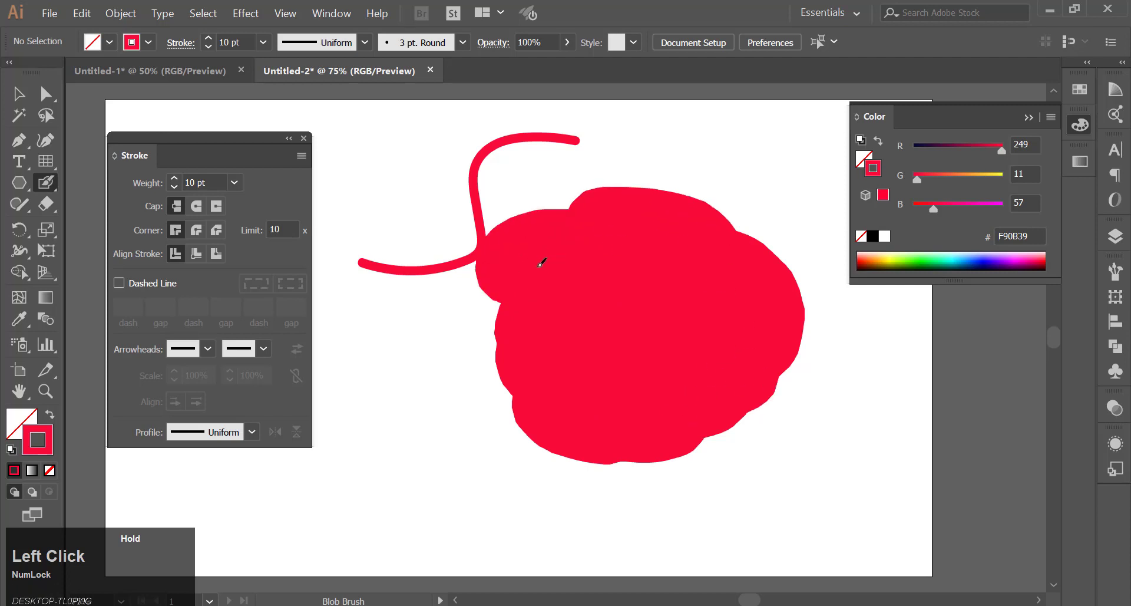
pyautogui.moveTo(542, 262); pyautogui.dragTo(542, 262)
# With the Selection tool, move the red blob right and down, clear of the S
pyautogui.click(19, 93)
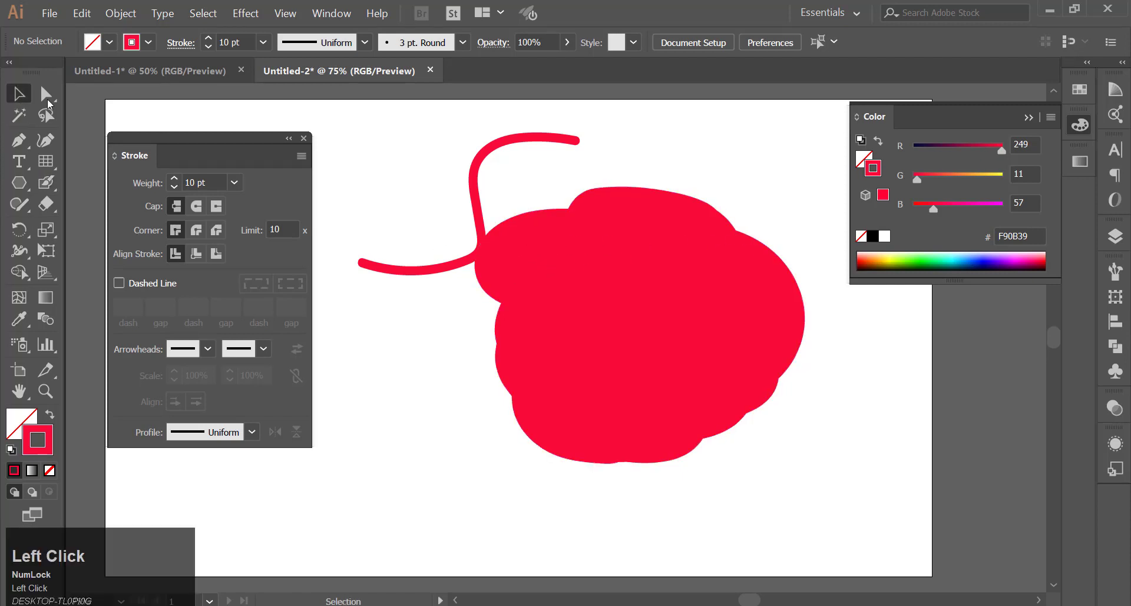
pyautogui.moveTo(533, 290)
pyautogui.mouseDown()
pyautogui.moveTo(579, 307)
pyautogui.moveTo(587, 288)
pyautogui.mouseUp()
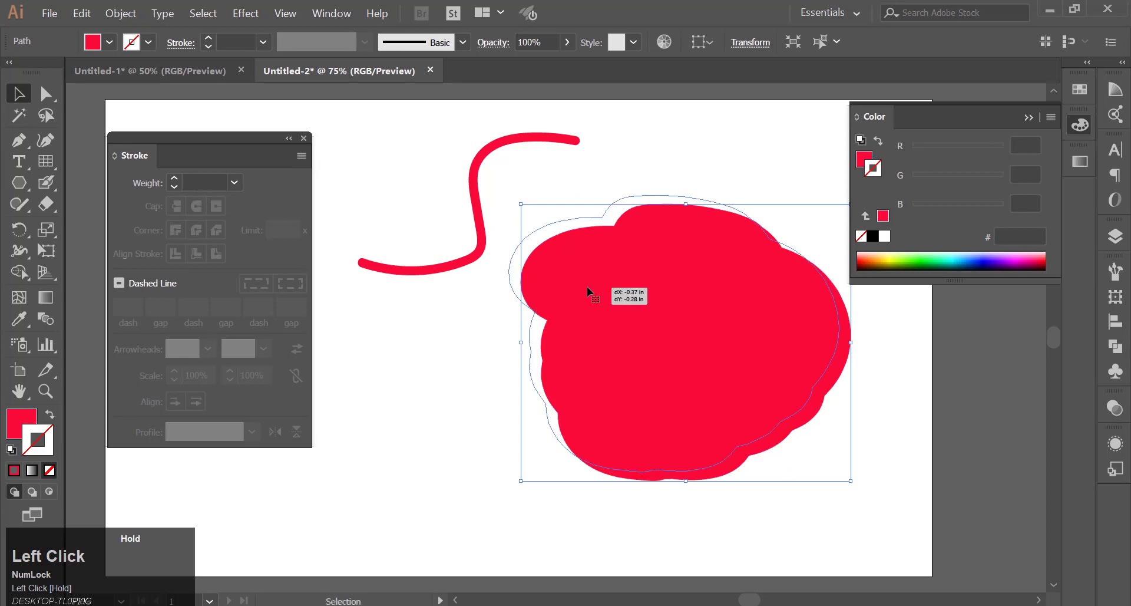
pyautogui.moveTo(641, 262); pyautogui.dragTo(655, 302)
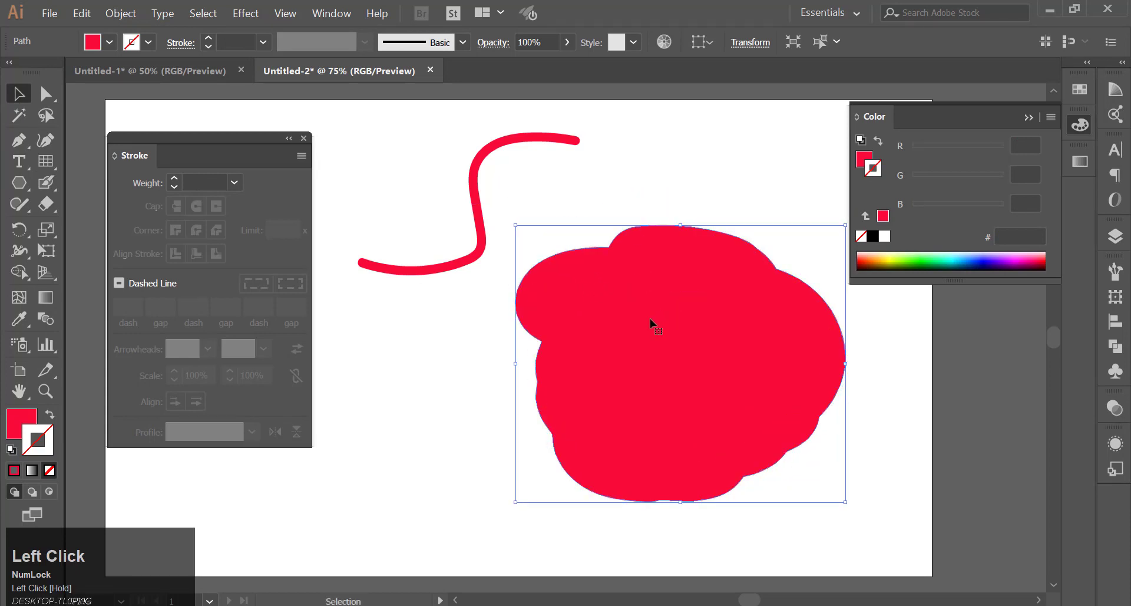
pyautogui.moveTo(681, 343)
pyautogui.mouseDown()
pyautogui.moveTo(691, 326)
pyautogui.moveTo(645, 348)
pyautogui.mouseUp()
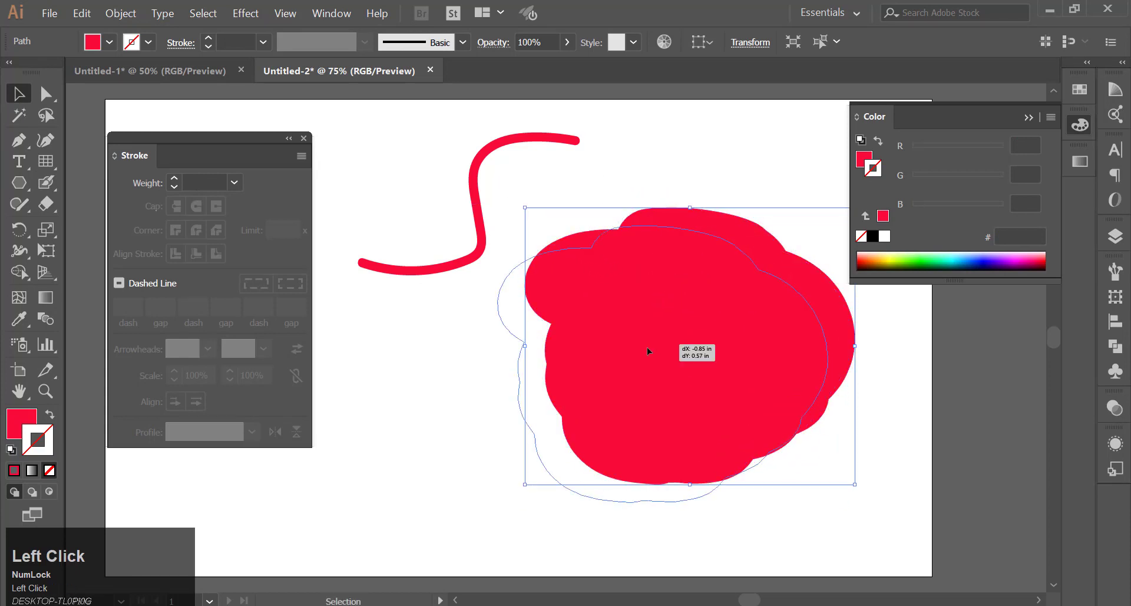
pyautogui.click(455, 380)
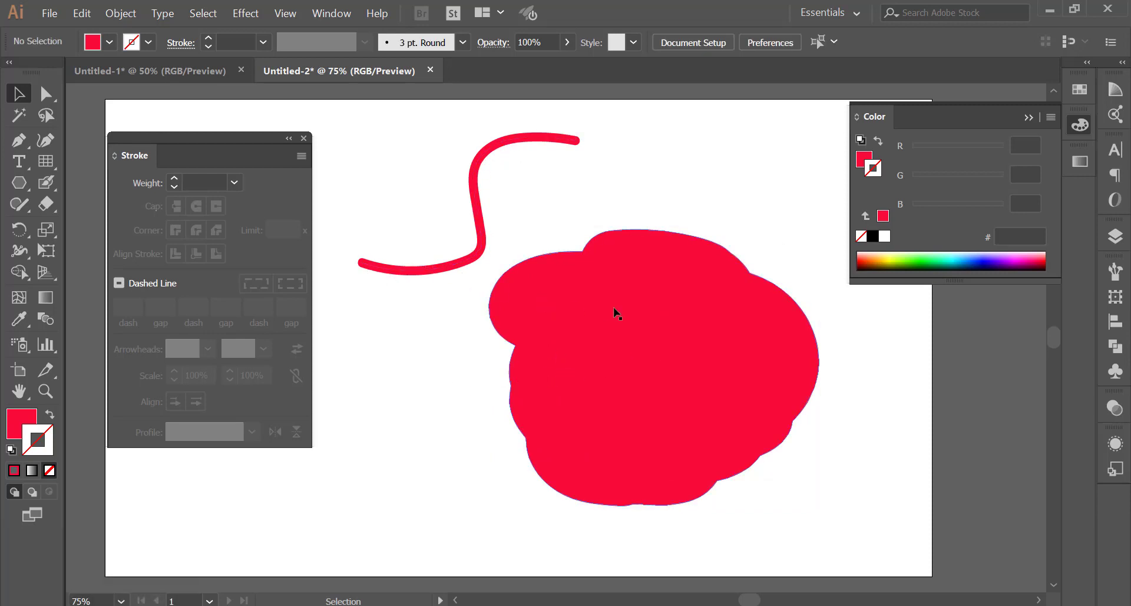
# Alternately select the blob and S stroke to compare their fill and stroke settings
pyautogui.click(631, 312)
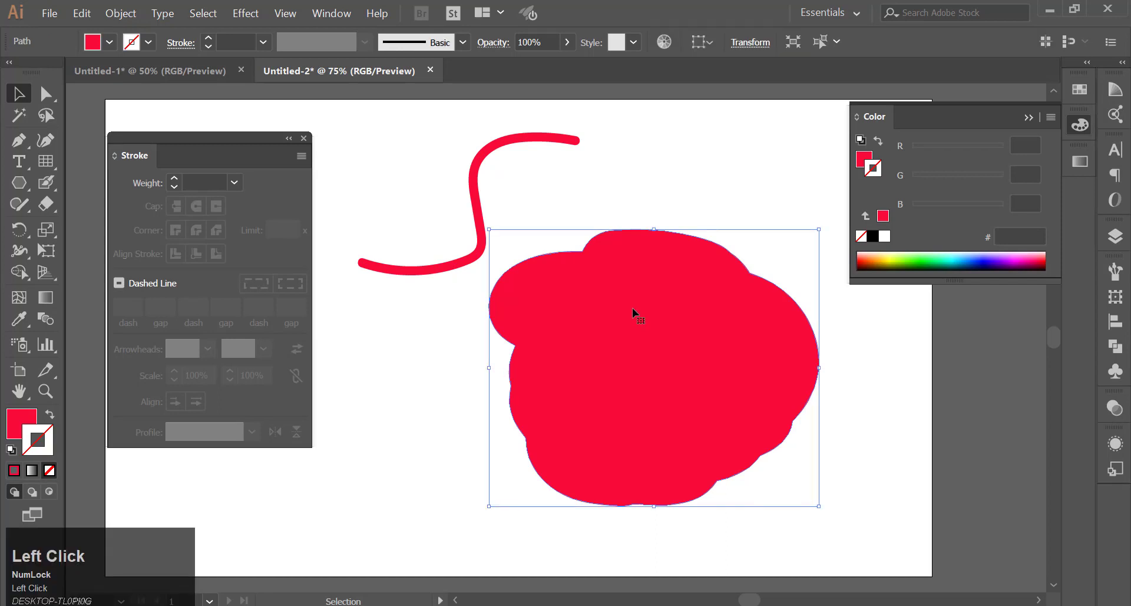
pyautogui.click(476, 181)
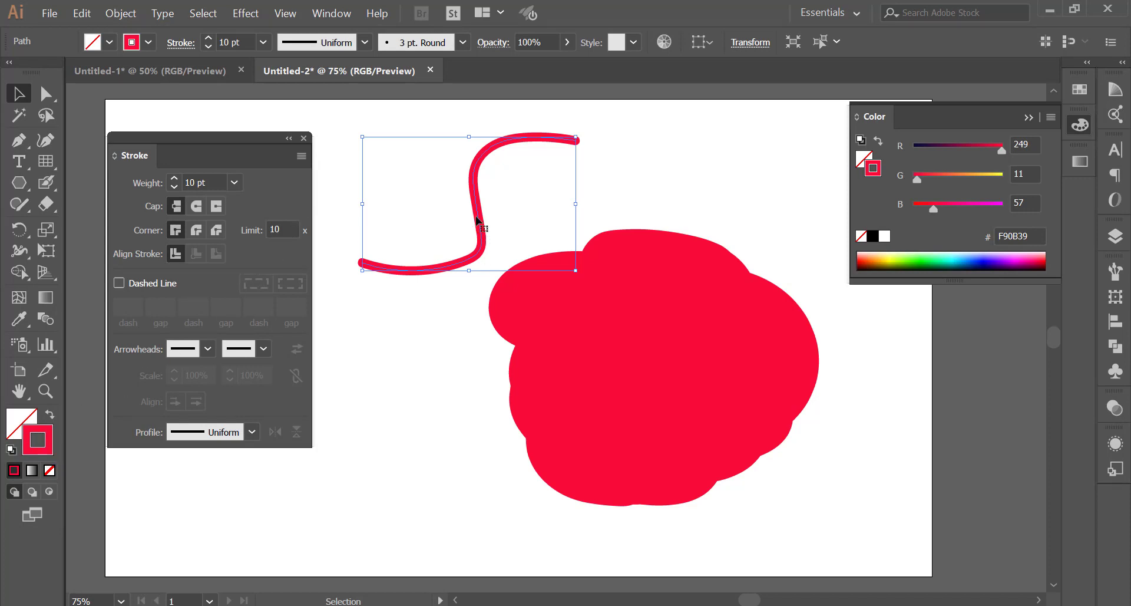
pyautogui.click(660, 328)
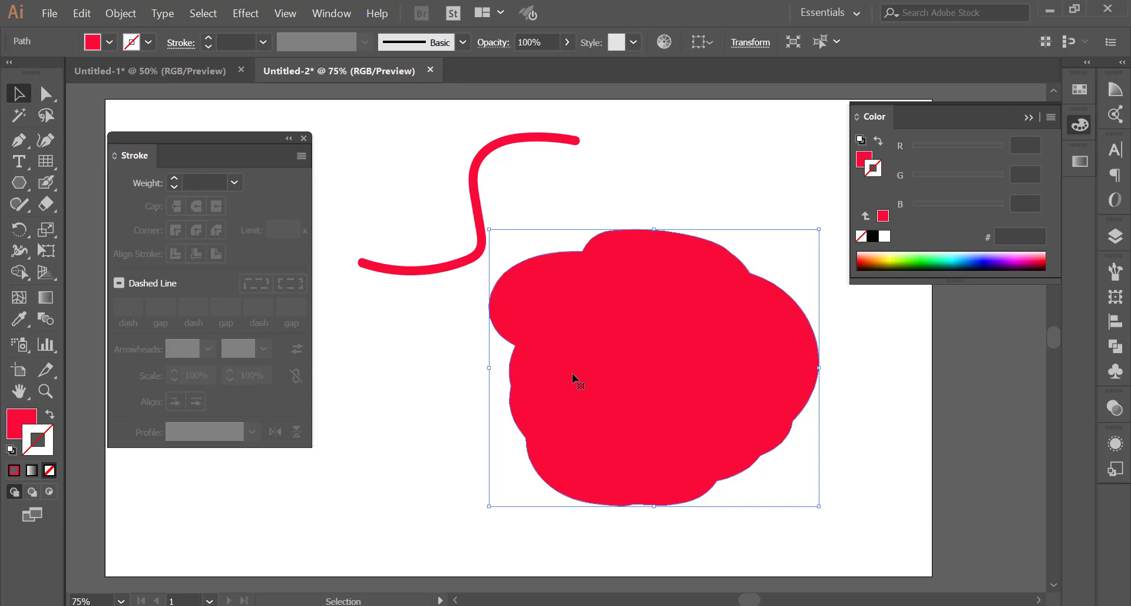
pyautogui.click(21, 420)
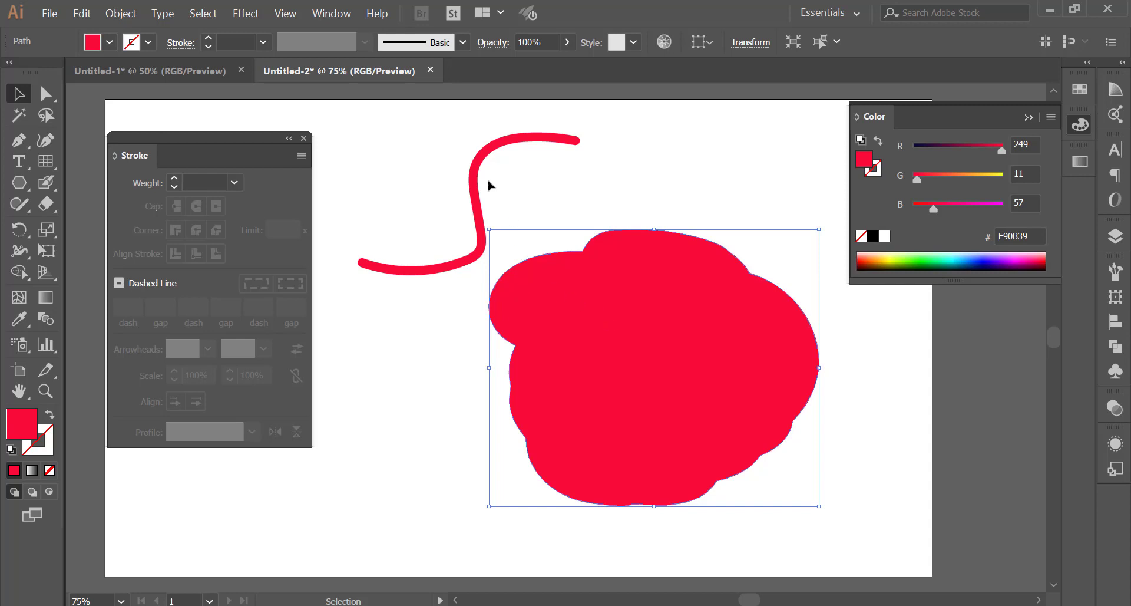
pyautogui.click(469, 189)
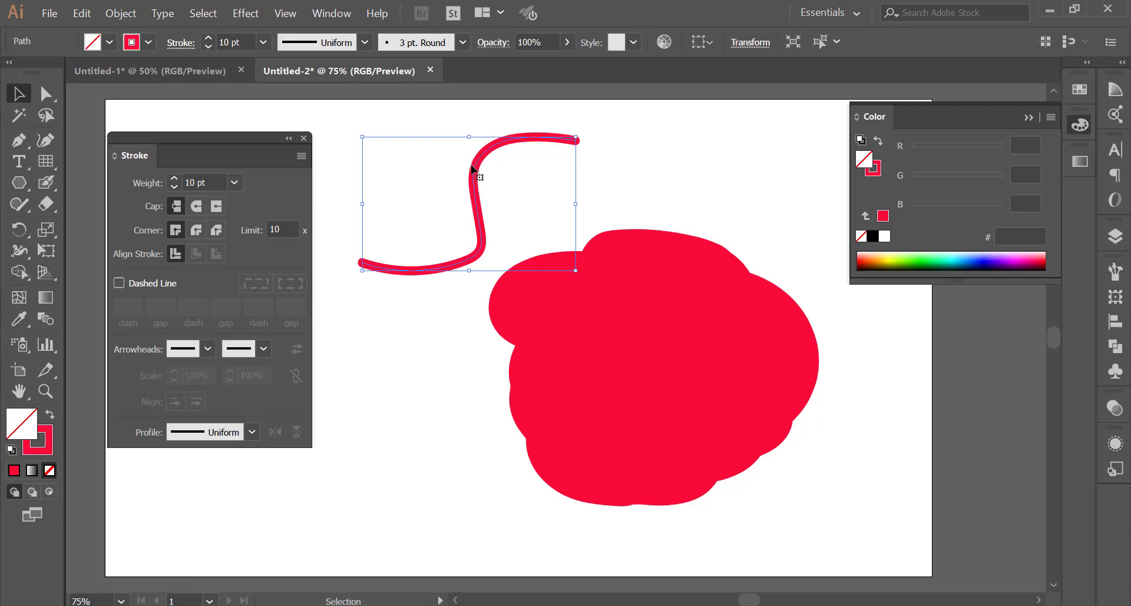
pyautogui.click(614, 306)
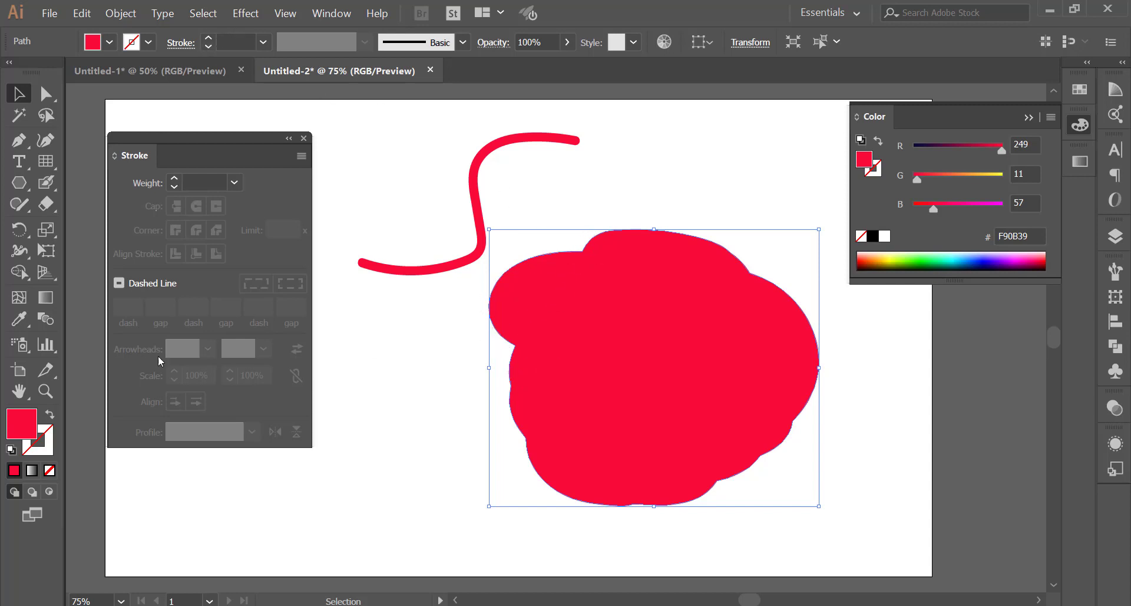
# Swap the blob's fill and stroke to check it, then swap back to solid red fill
pyautogui.click(51, 416)
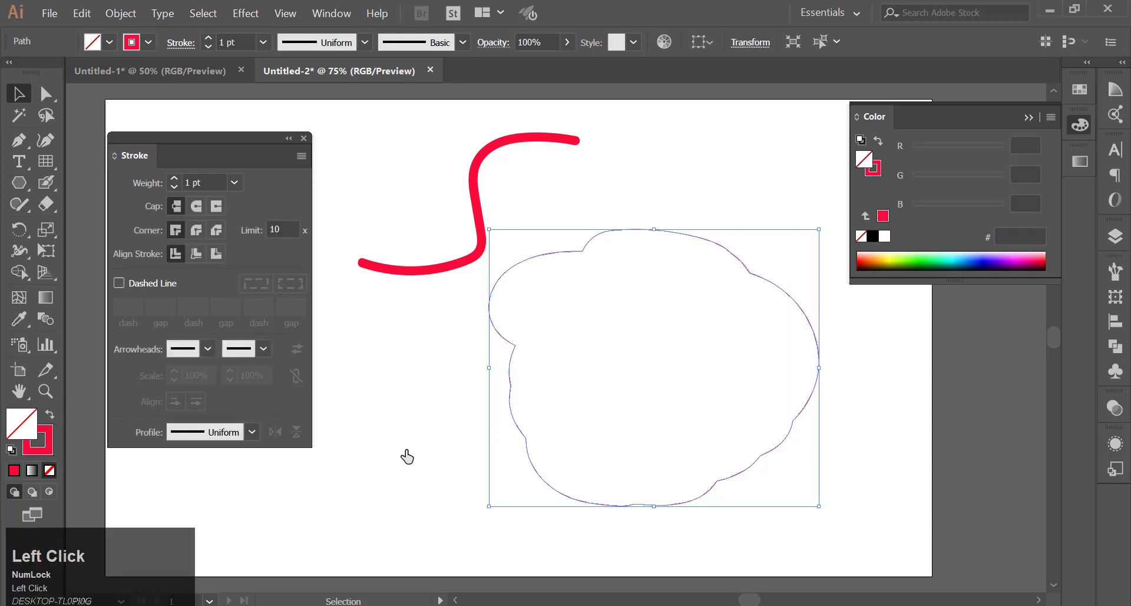
pyautogui.click(442, 374)
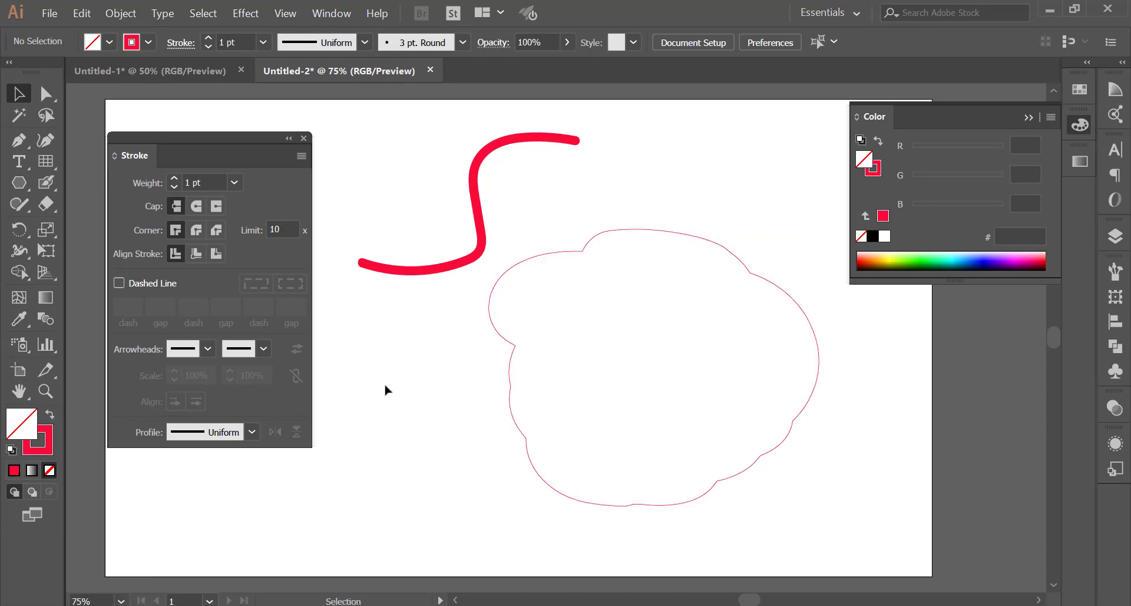
pyautogui.moveTo(439, 354); pyautogui.dragTo(689, 405)
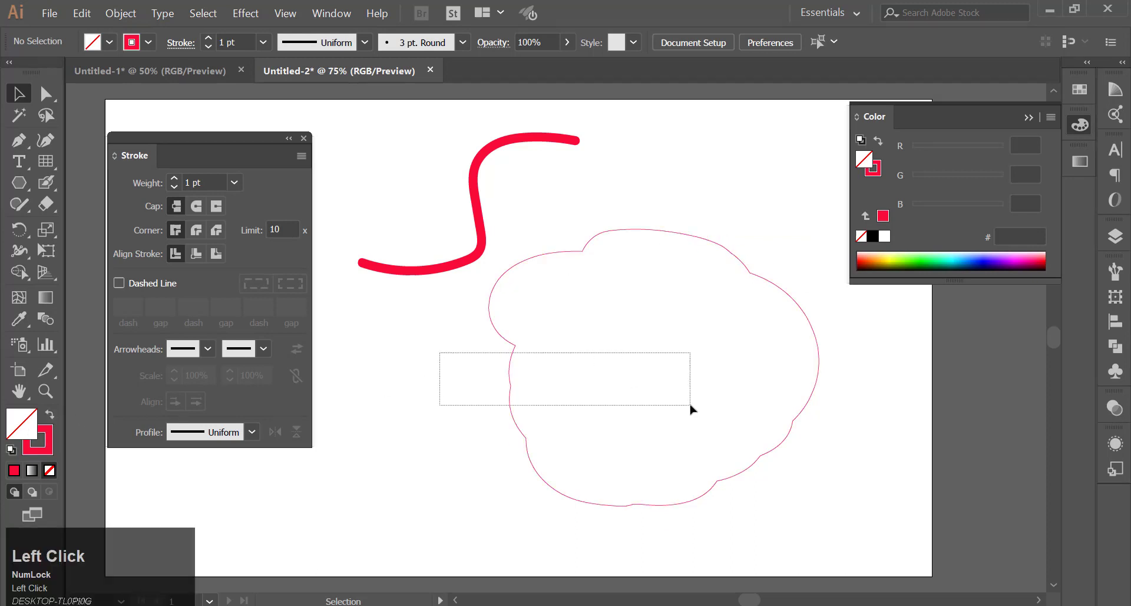
pyautogui.click(51, 414)
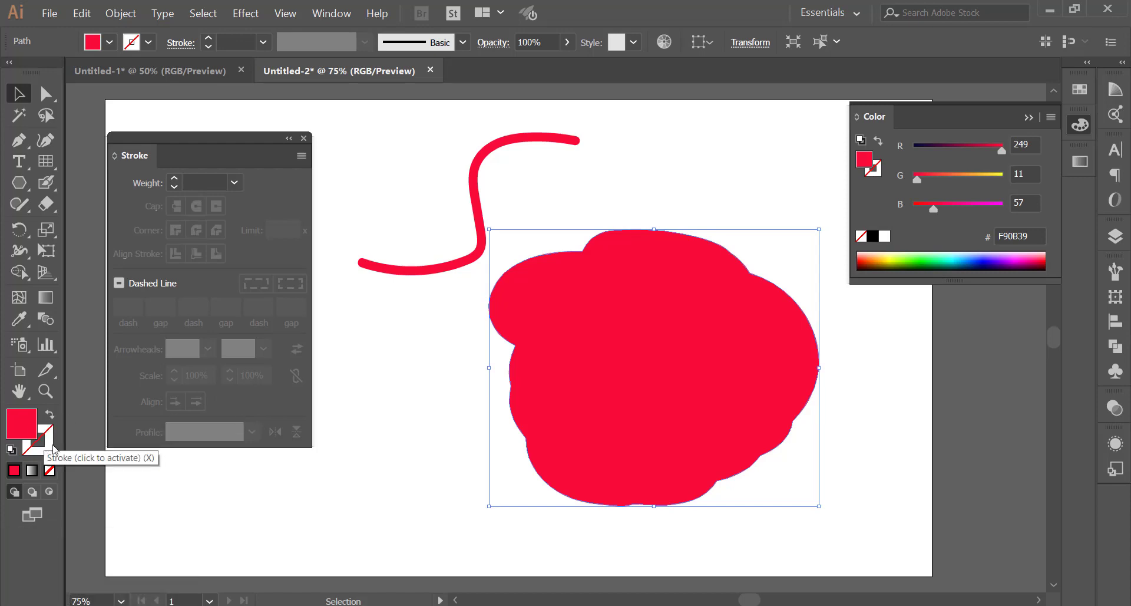
# Recolour the blob's fill to cyan 07E5E5 in the Color Picker, then select both shapes
pyautogui.click(29, 424)
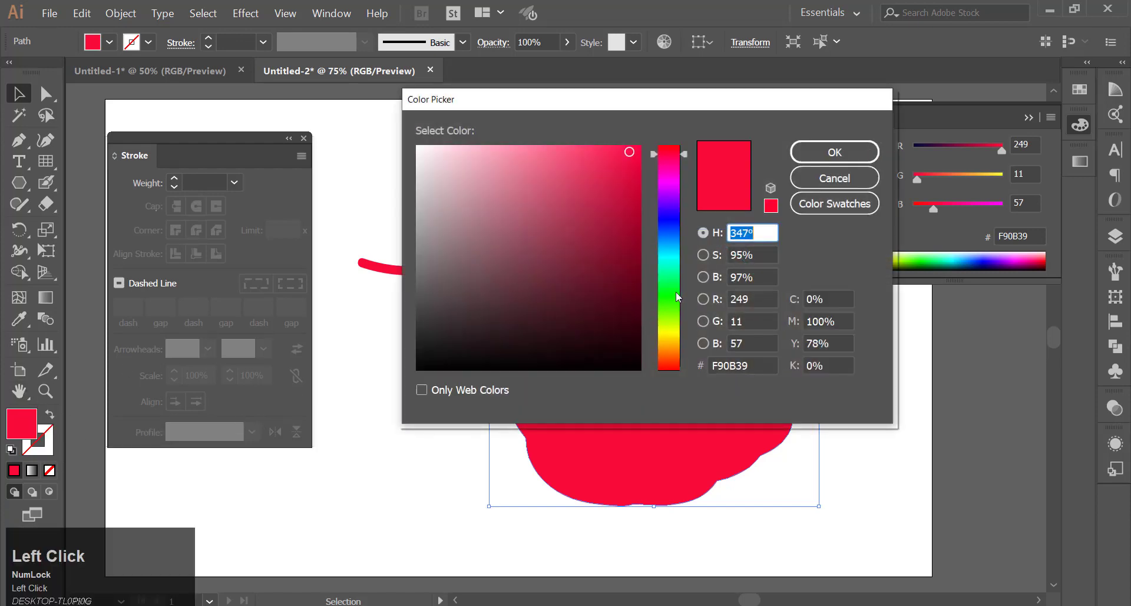
pyautogui.moveTo(676, 235); pyautogui.dragTo(669, 258)
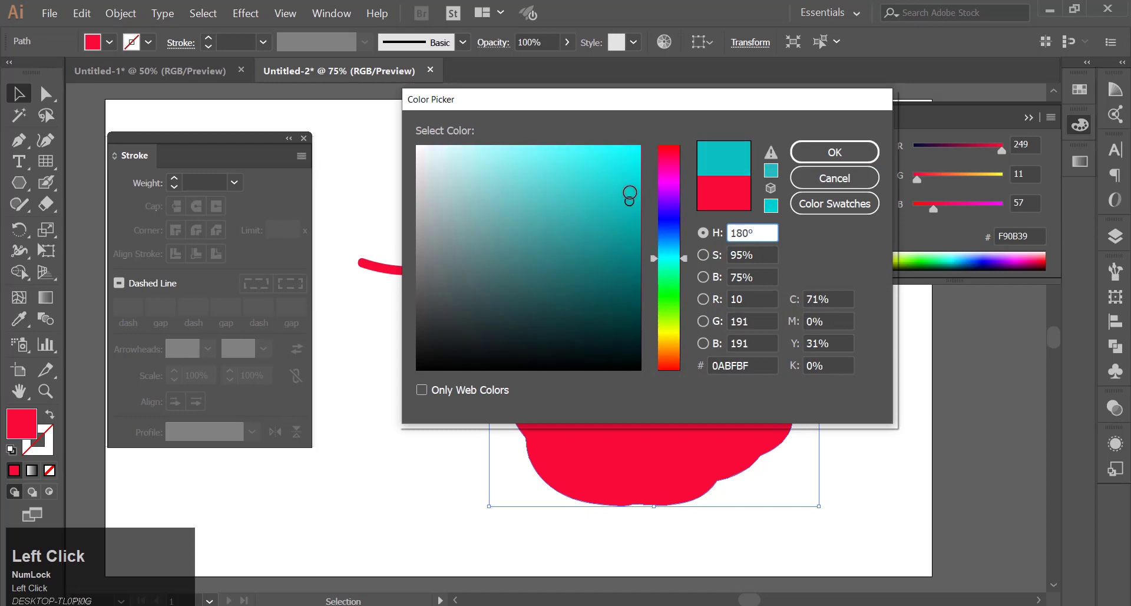
pyautogui.click(634, 167)
pyautogui.click(793, 156)
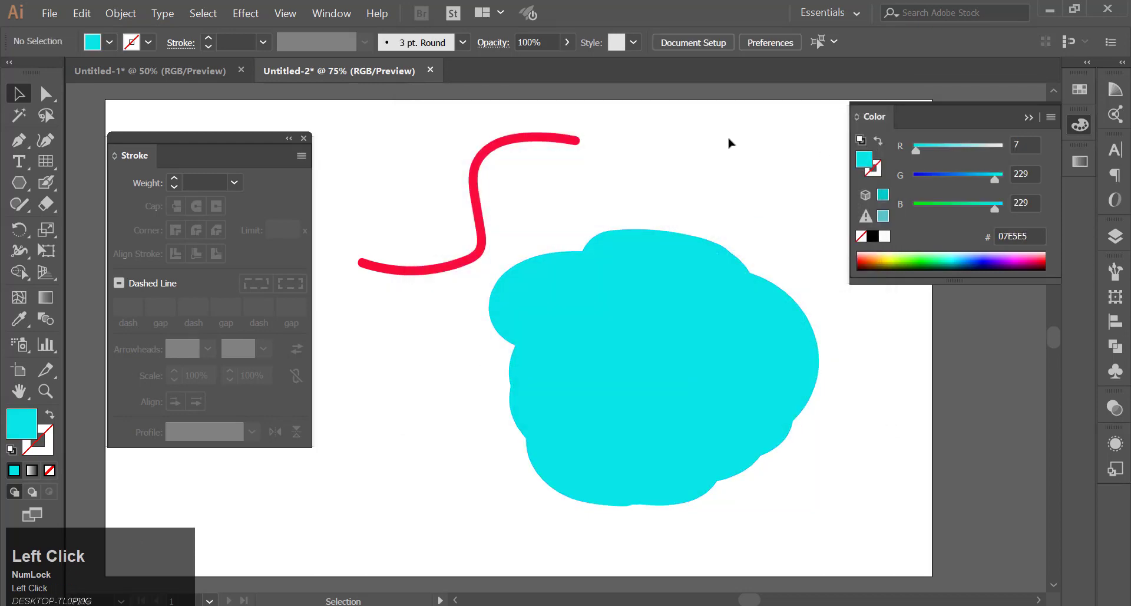
pyautogui.moveTo(406, 172); pyautogui.dragTo(684, 395)
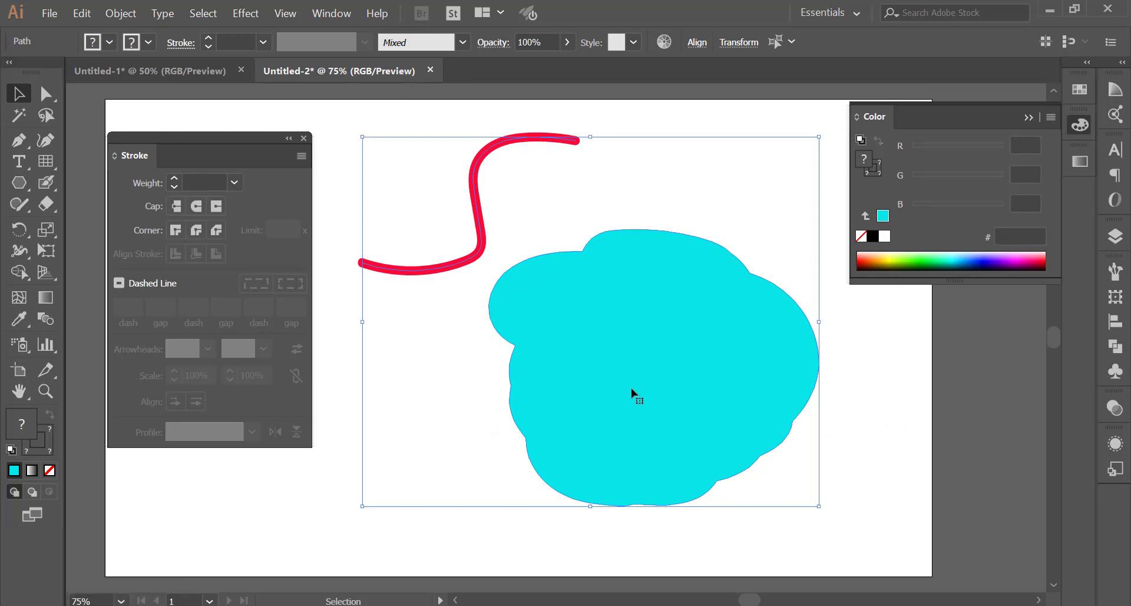
# Delete the red S stroke and cyan blob, then pick the Paintbrush tool
pyautogui.press('Delete')
pyautogui.moveTo(46, 182); pyautogui.dragTo(107, 183)
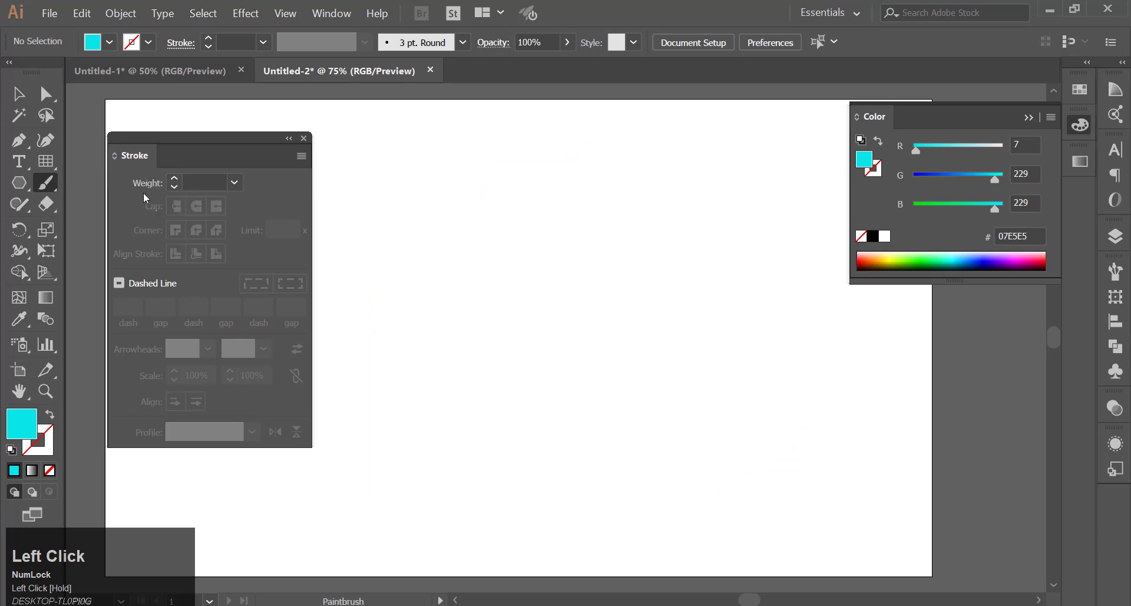